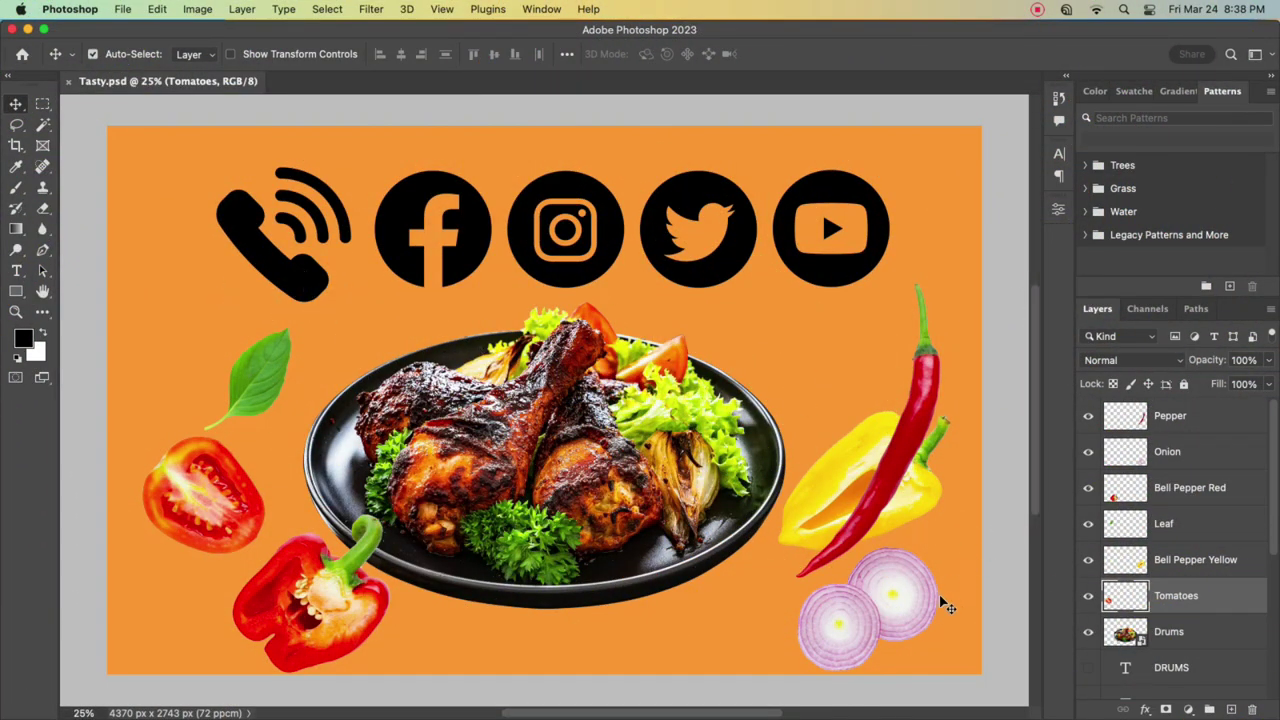
Step: Create a new white 15 × 15 inch document at 72 resolution
left_click(122, 9)
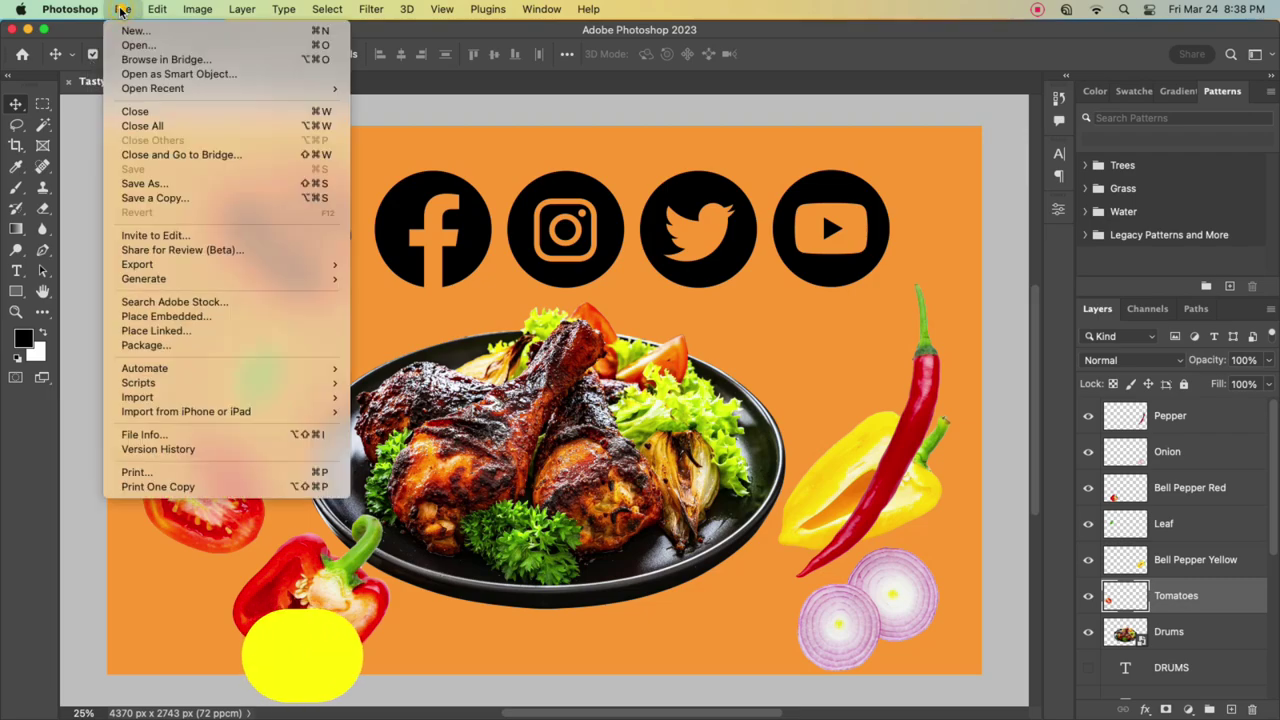
left_click(128, 30)
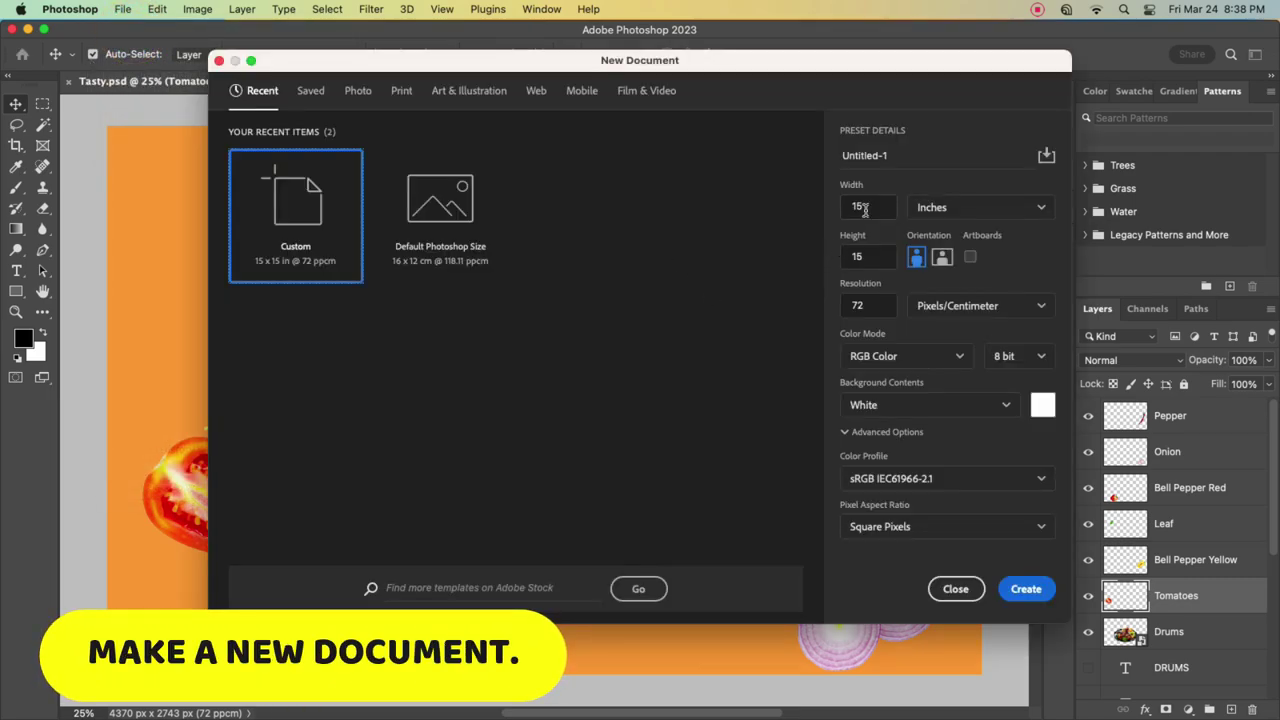
key("Tab")
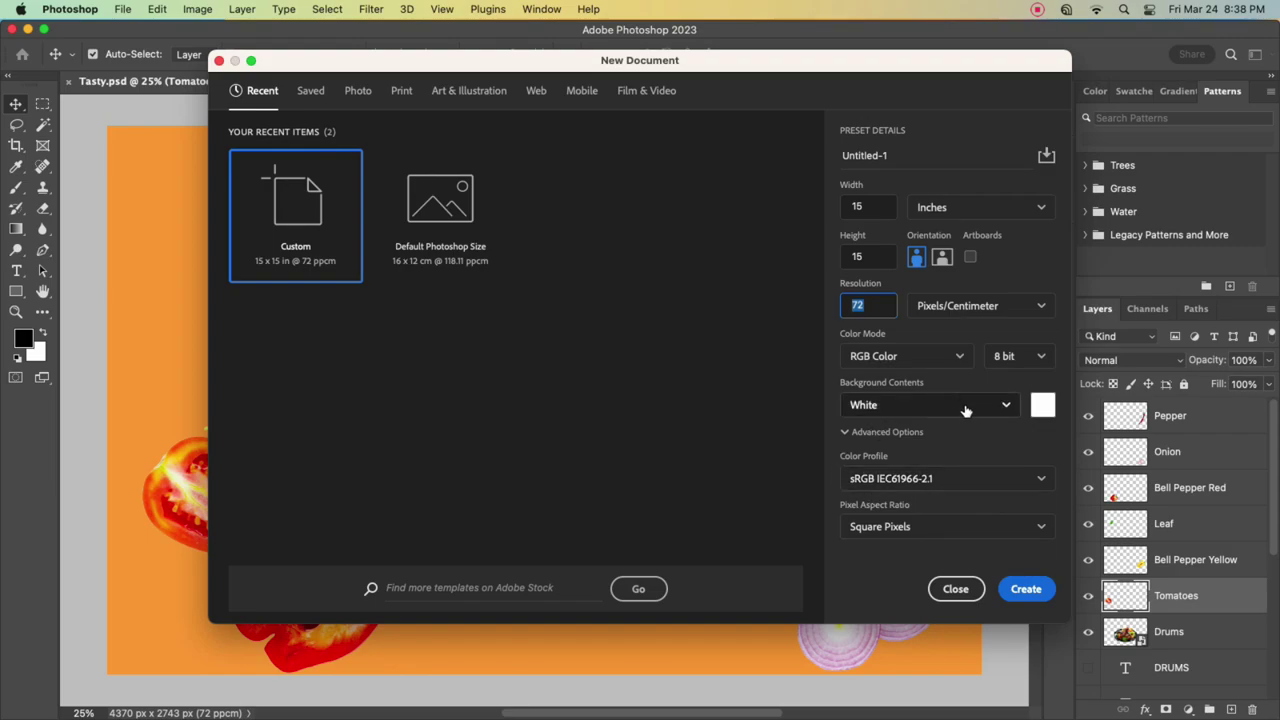
left_click(1025, 590)
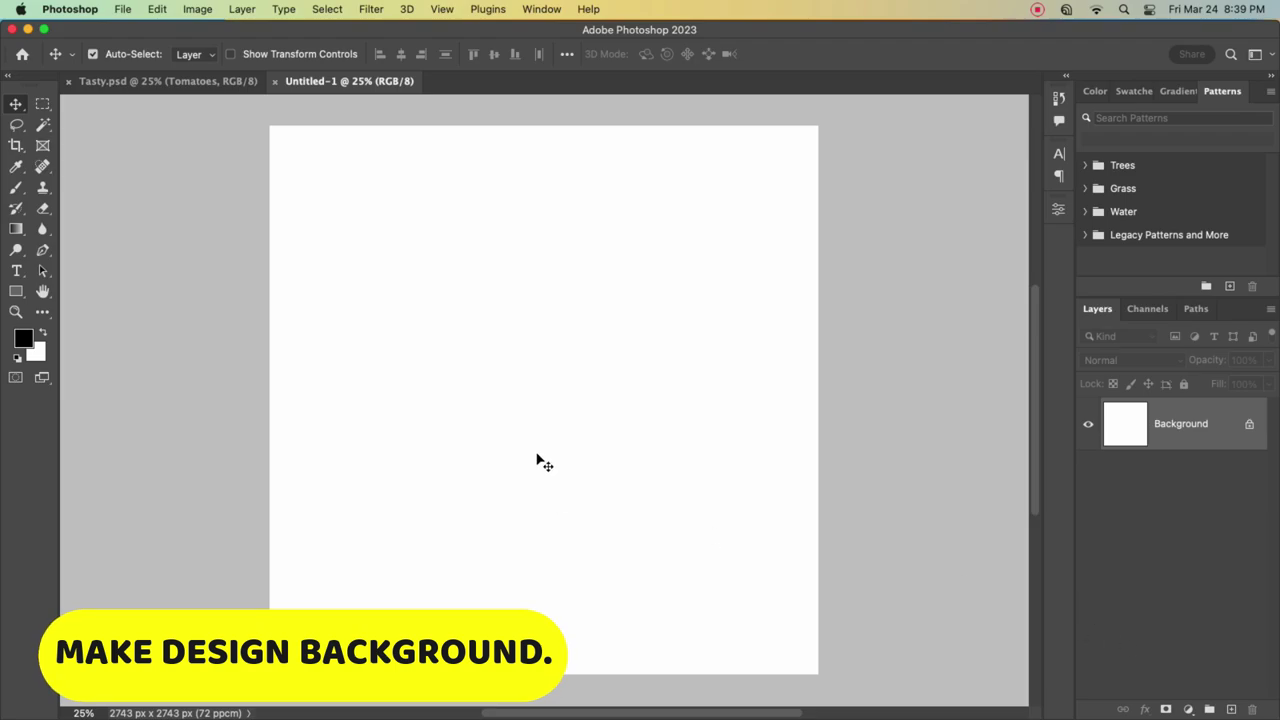
Step: Draw a black rectangle across the lower canvas with no stroke
left_click(16, 291)
left_click_drag(257, 490, 830, 690)
left_click(872, 400)
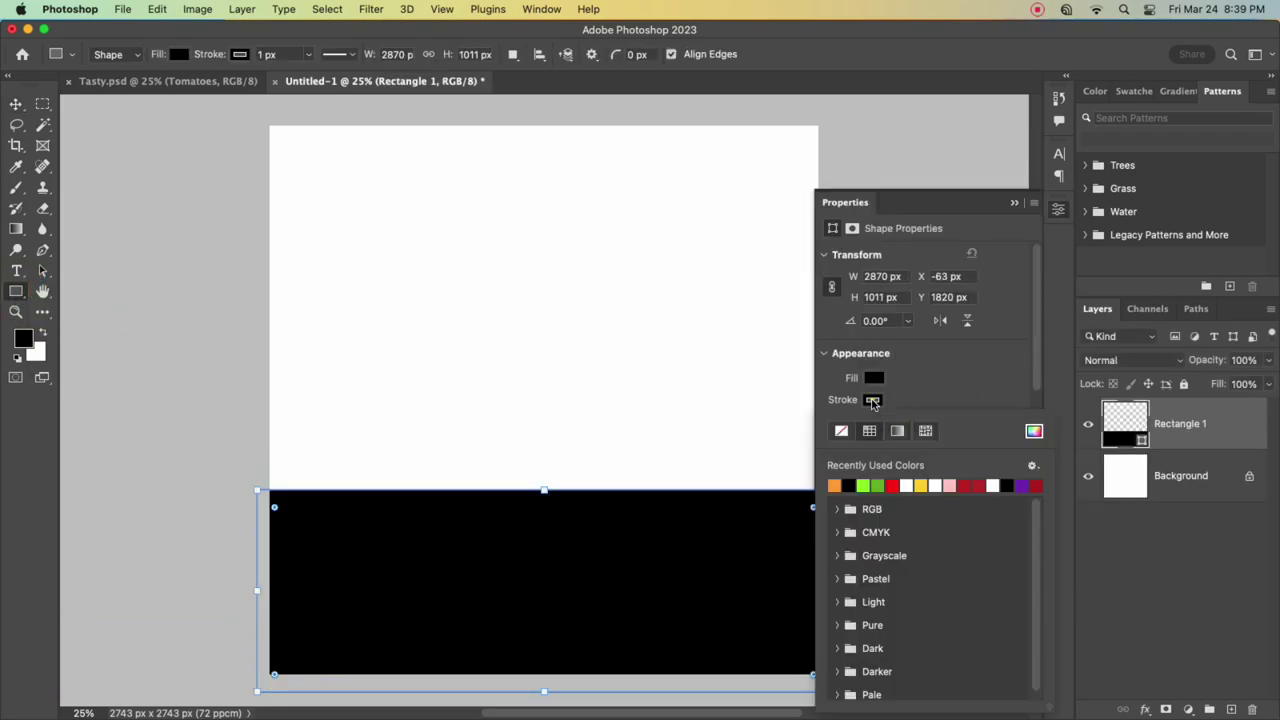
left_click(940, 372)
key("v")
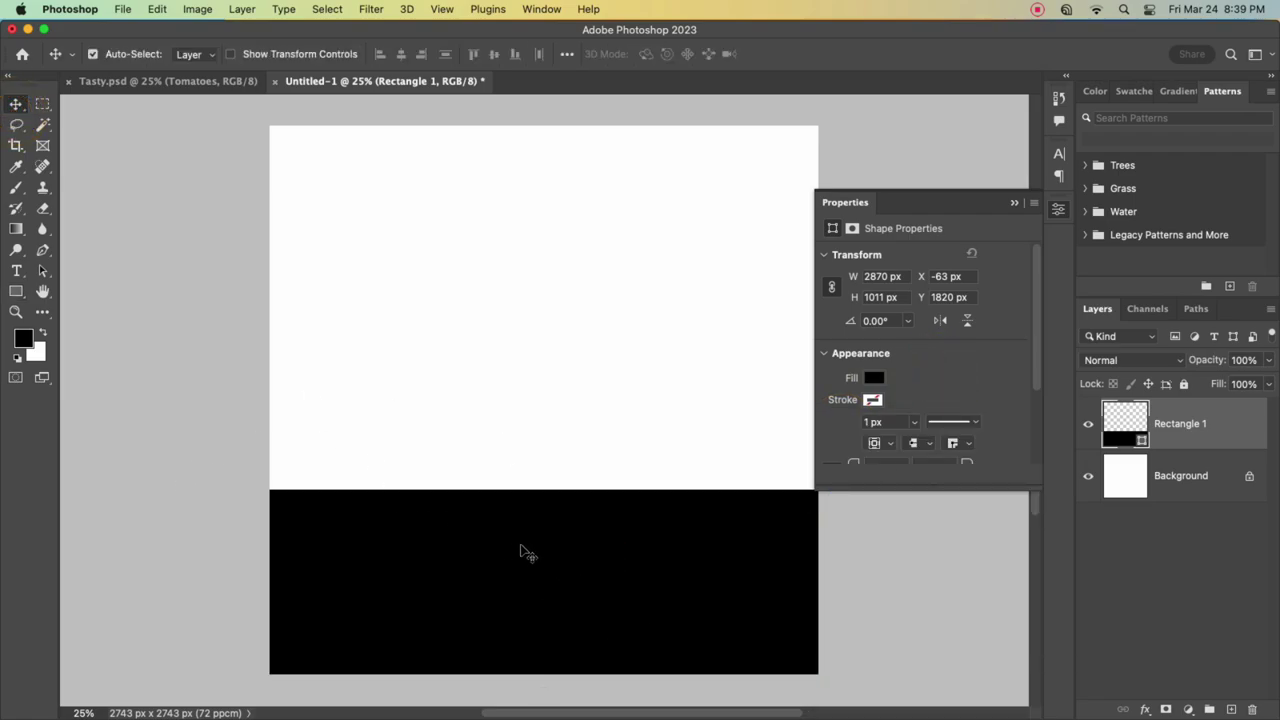
Step: Show the rulers and place a vertical guide at the canvas centre
left_click_drag(42, 254, 110, 297)
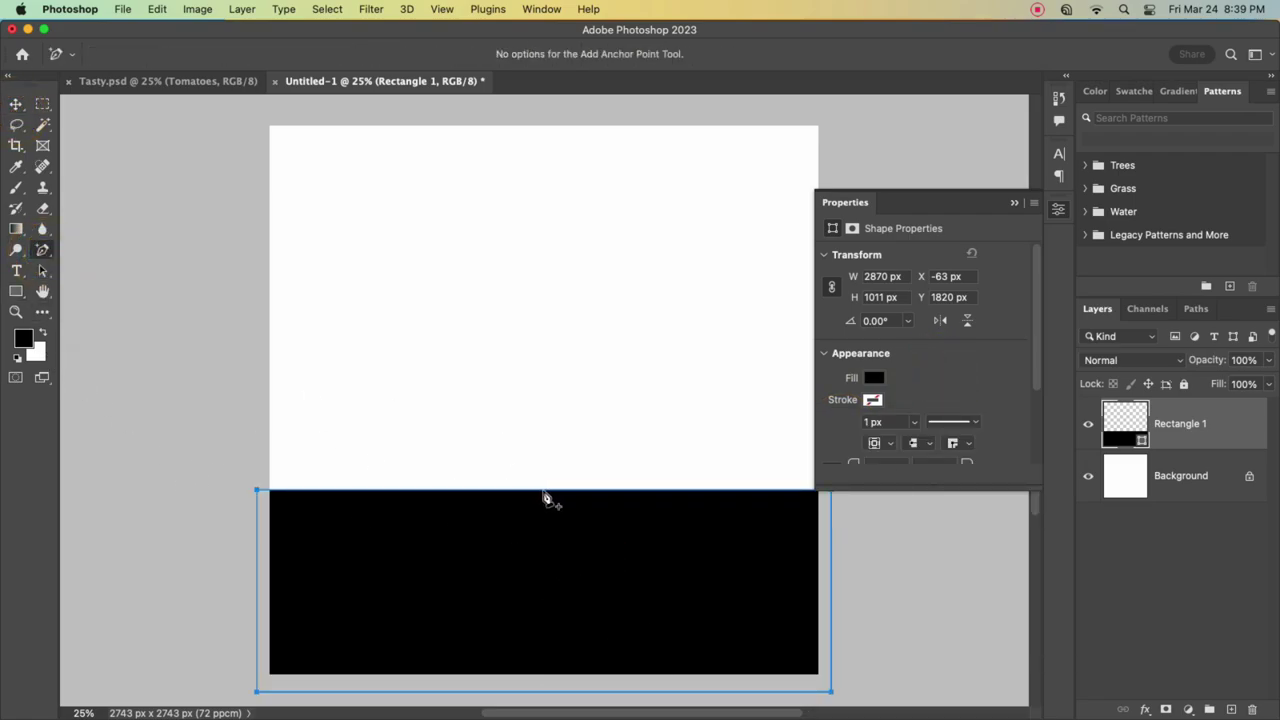
left_click(18, 106)
left_click(223, 351)
key("ctrl+r")
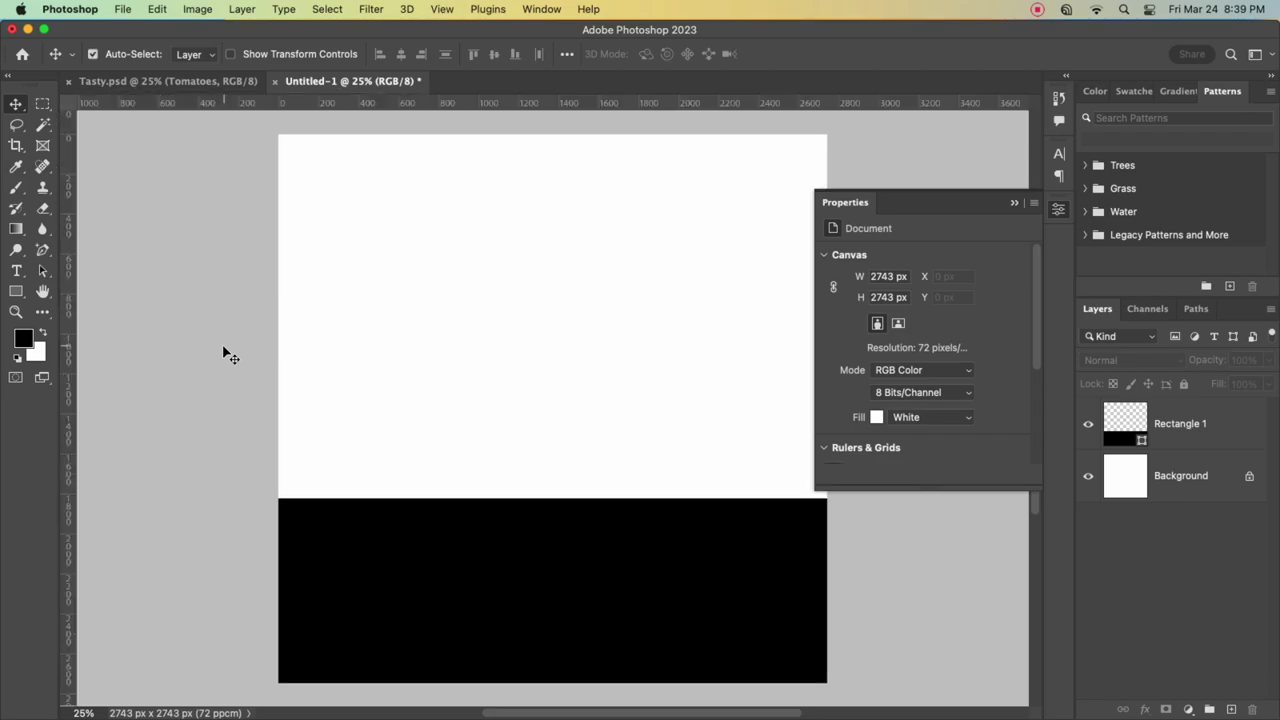
left_click_drag(73, 381, 539, 401)
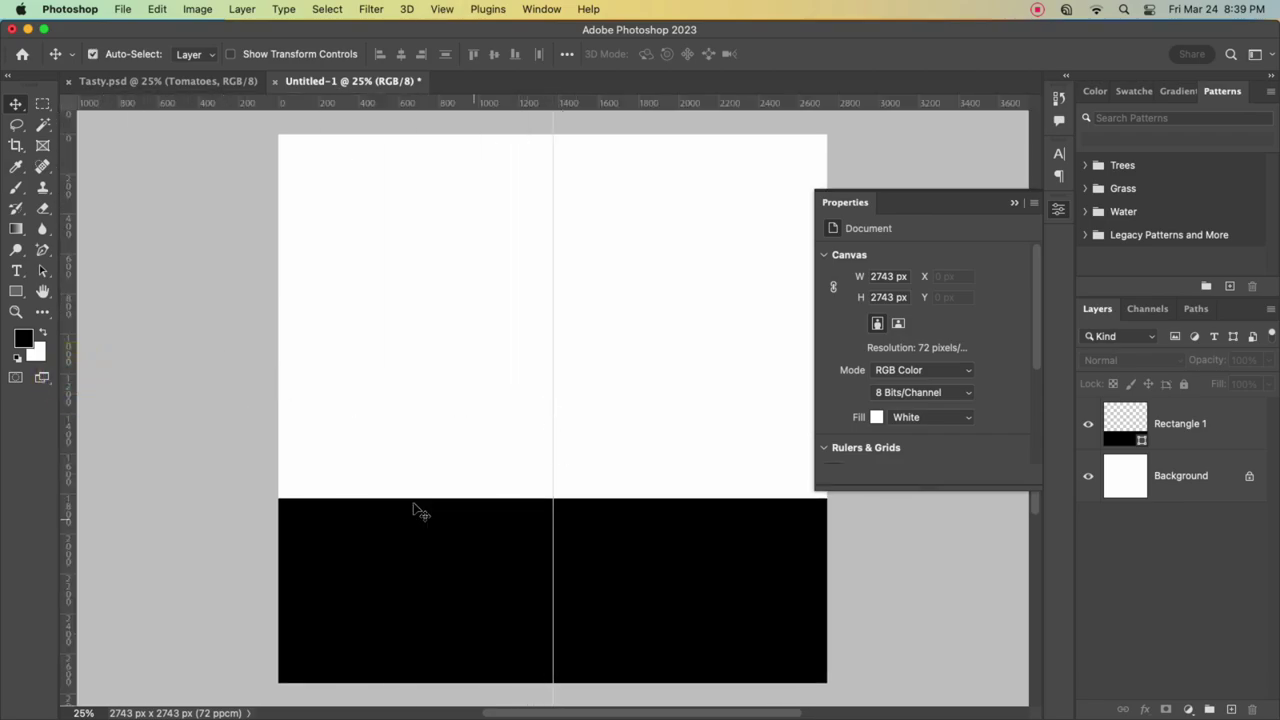
Step: Add a centre anchor on the rectangle's top edge and pull it up into an arch on the guide
left_click_drag(42, 258, 110, 294)
left_click(557, 506)
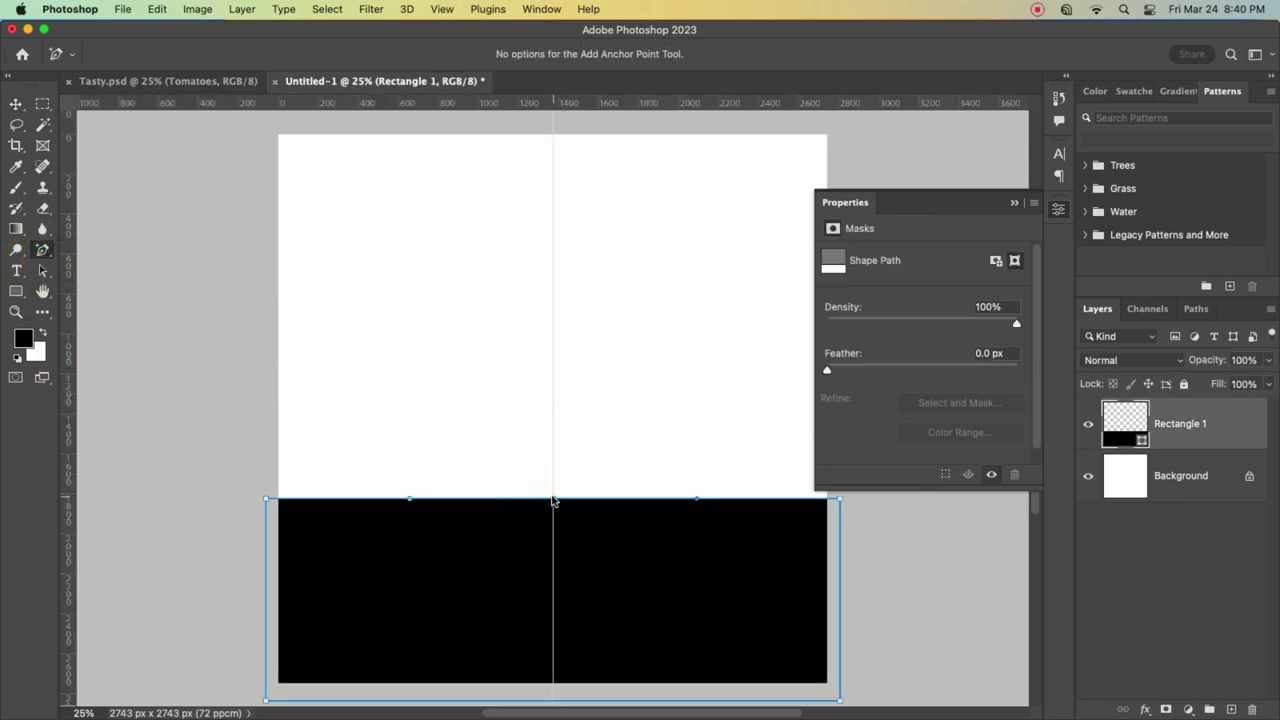
left_click_drag(556, 505, 558, 353)
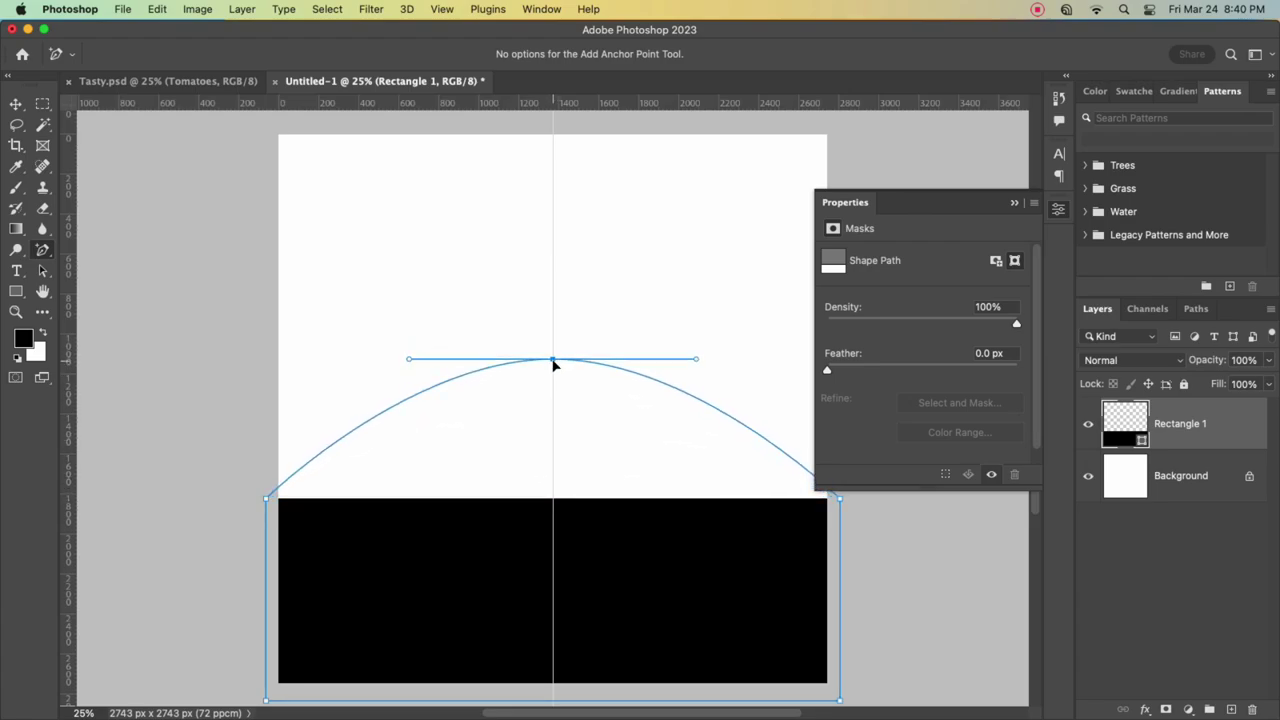
left_click_drag(558, 353, 554, 360)
Step: Move the arched black shape down to the bottom of the canvas
left_click(15, 108)
left_click(251, 343)
mouse_move(549, 471)
left_mouse_down()
mouse_move(628, 541)
mouse_move(628, 525)
left_mouse_up()
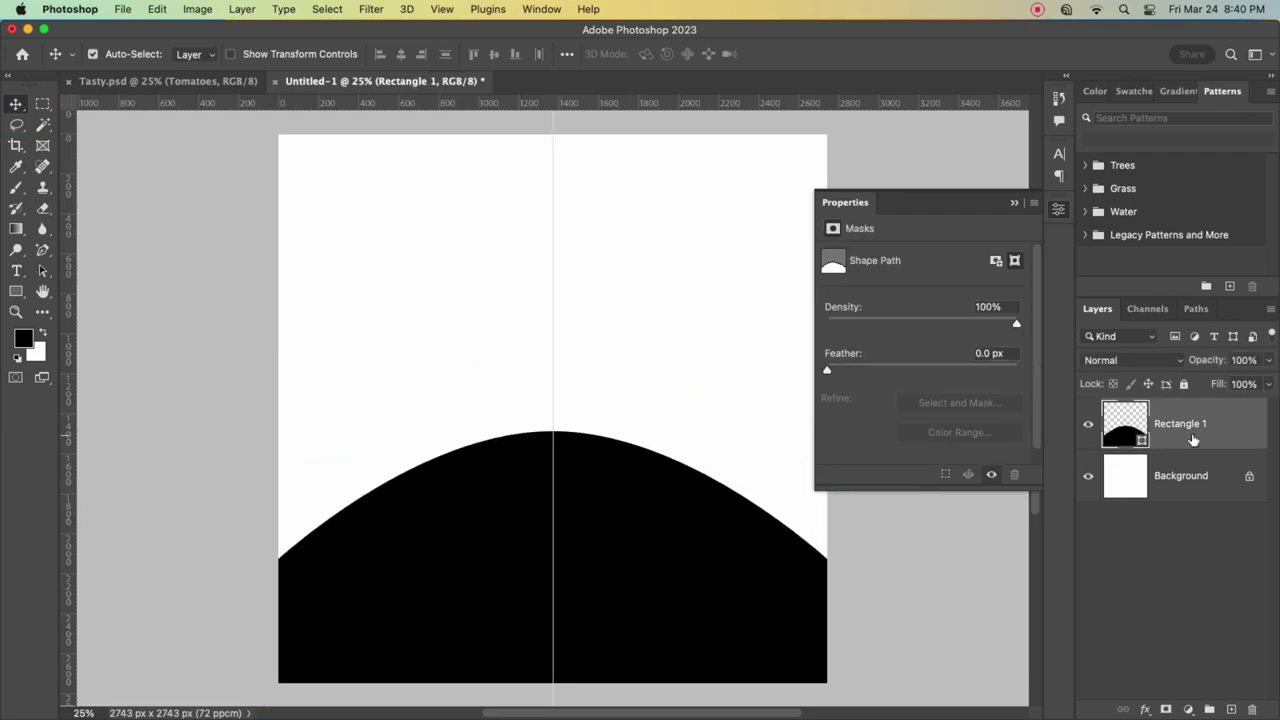
left_click(1185, 478)
Step: Add a Solid Color fill layer in orange #ffaf04
left_click(1193, 709)
left_click(1214, 340)
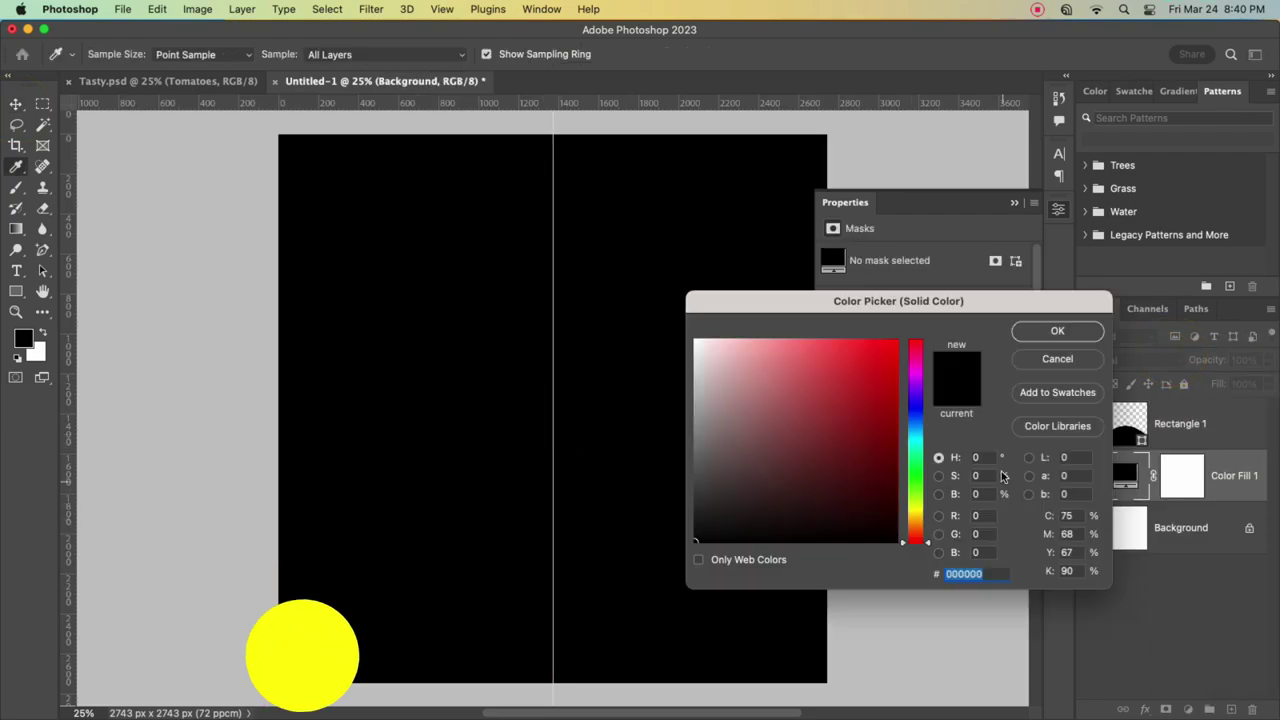
left_click(915, 520)
left_click_drag(915, 520, 912, 522)
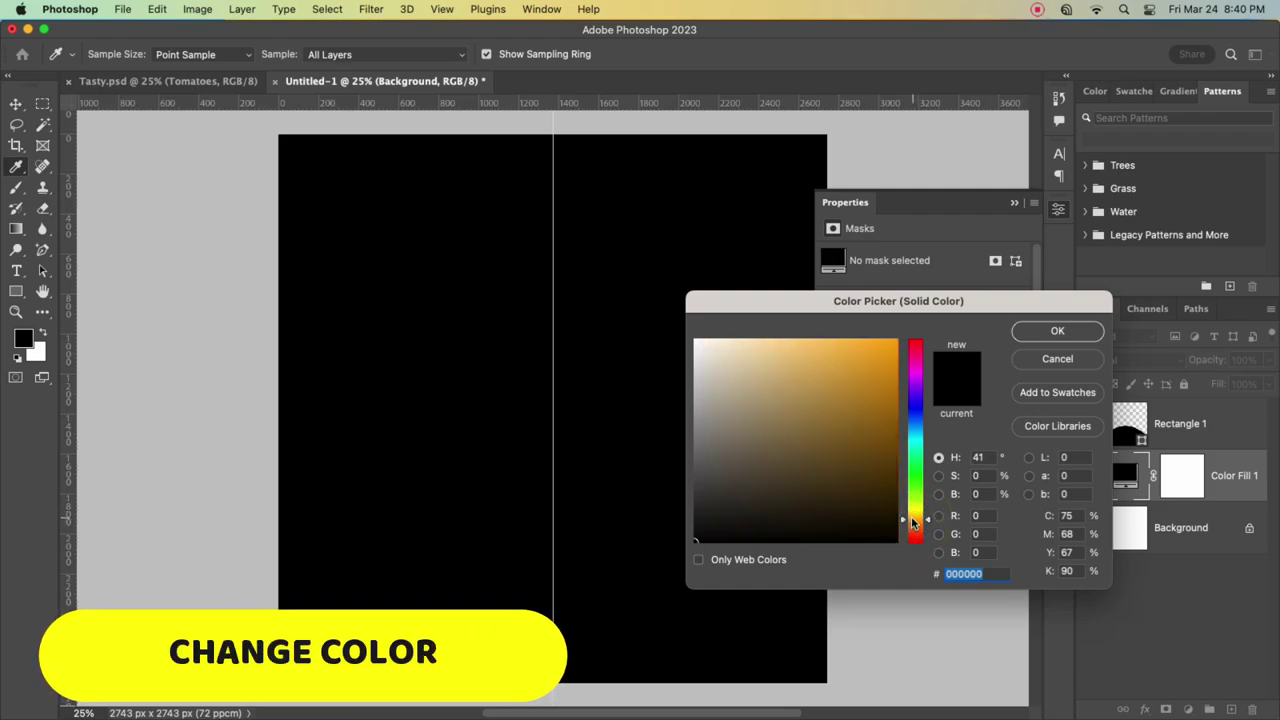
left_click_drag(871, 366, 895, 340)
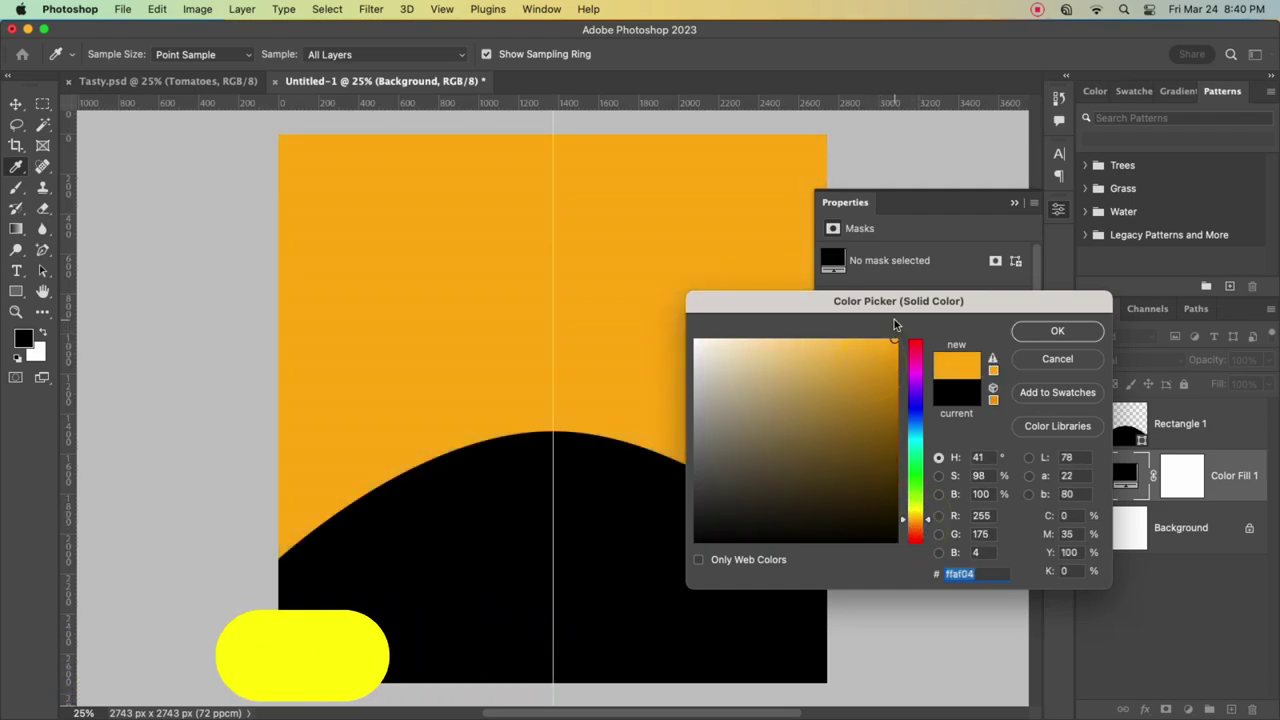
left_click(1040, 331)
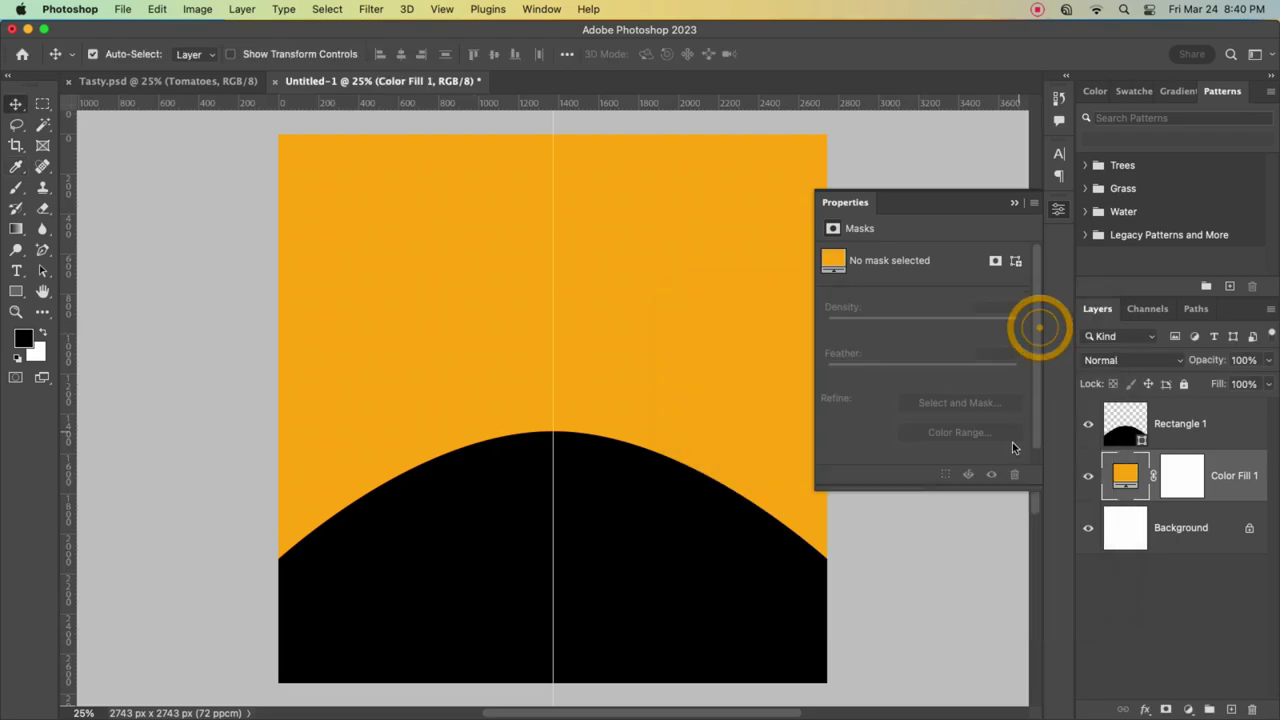
Step: Change the arched Rectangle 1 shape's fill colour to white
left_click(722, 556)
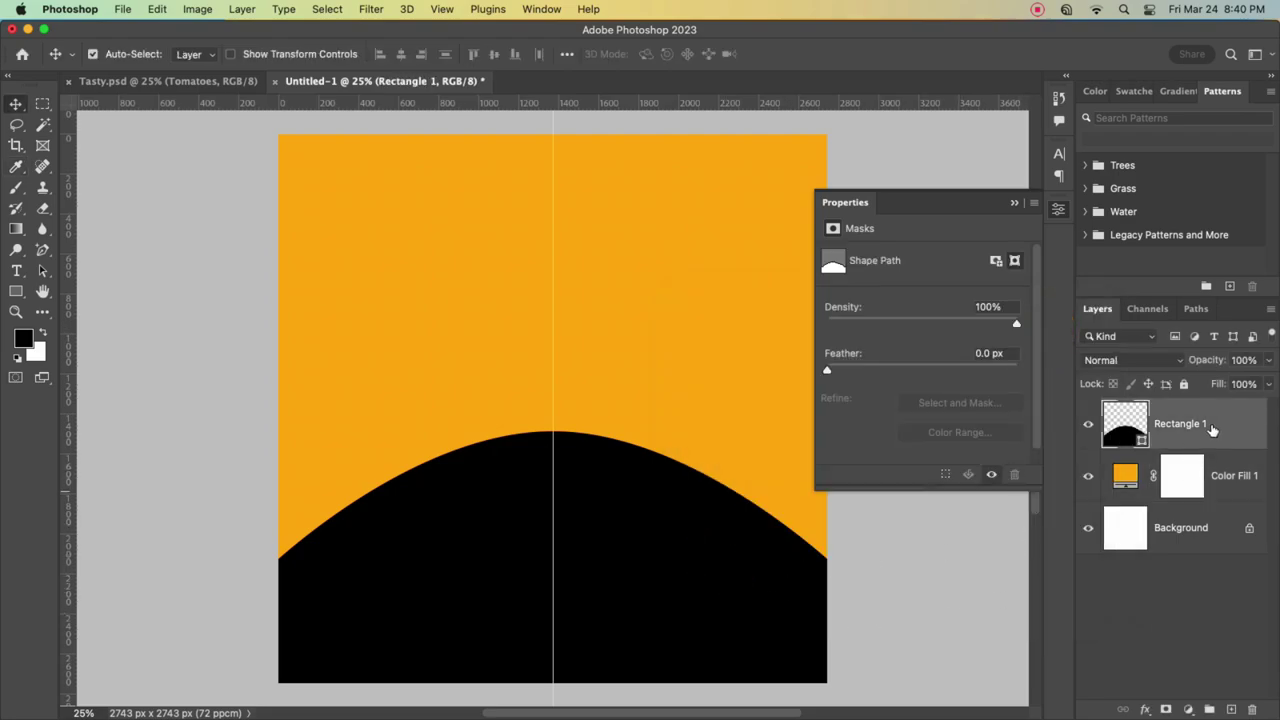
double_click(1140, 439)
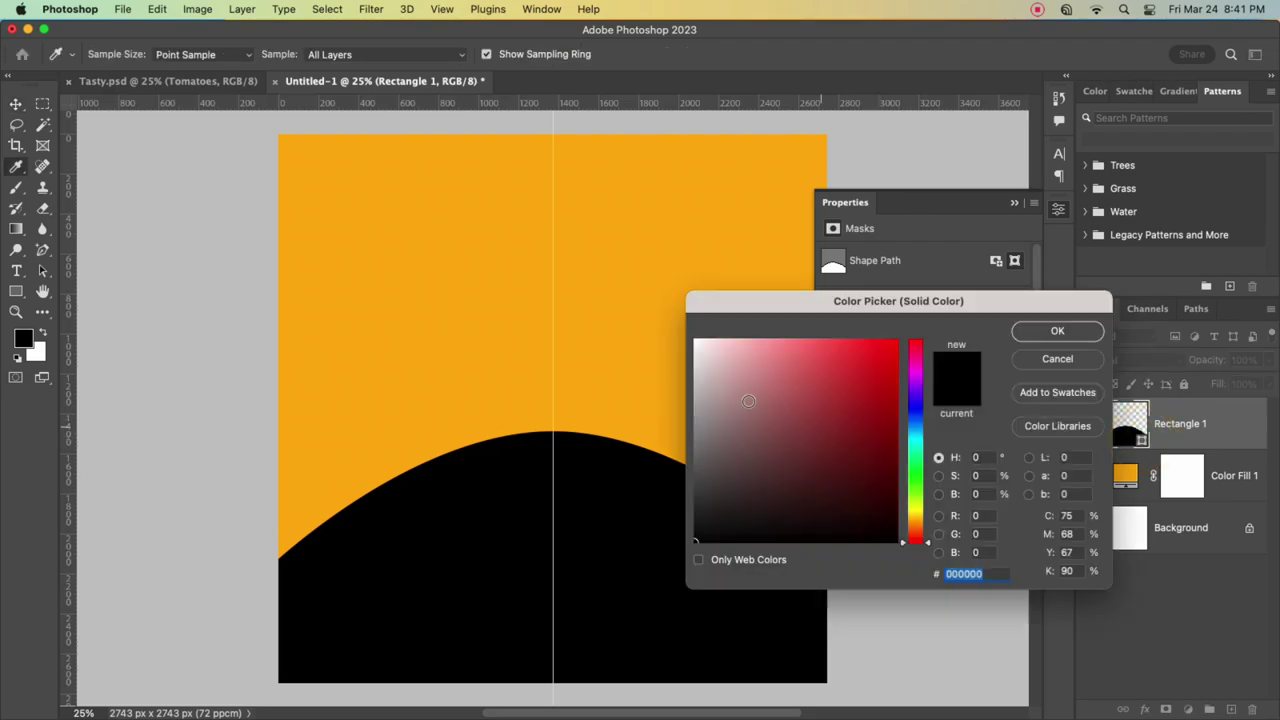
left_click_drag(748, 401, 674, 326)
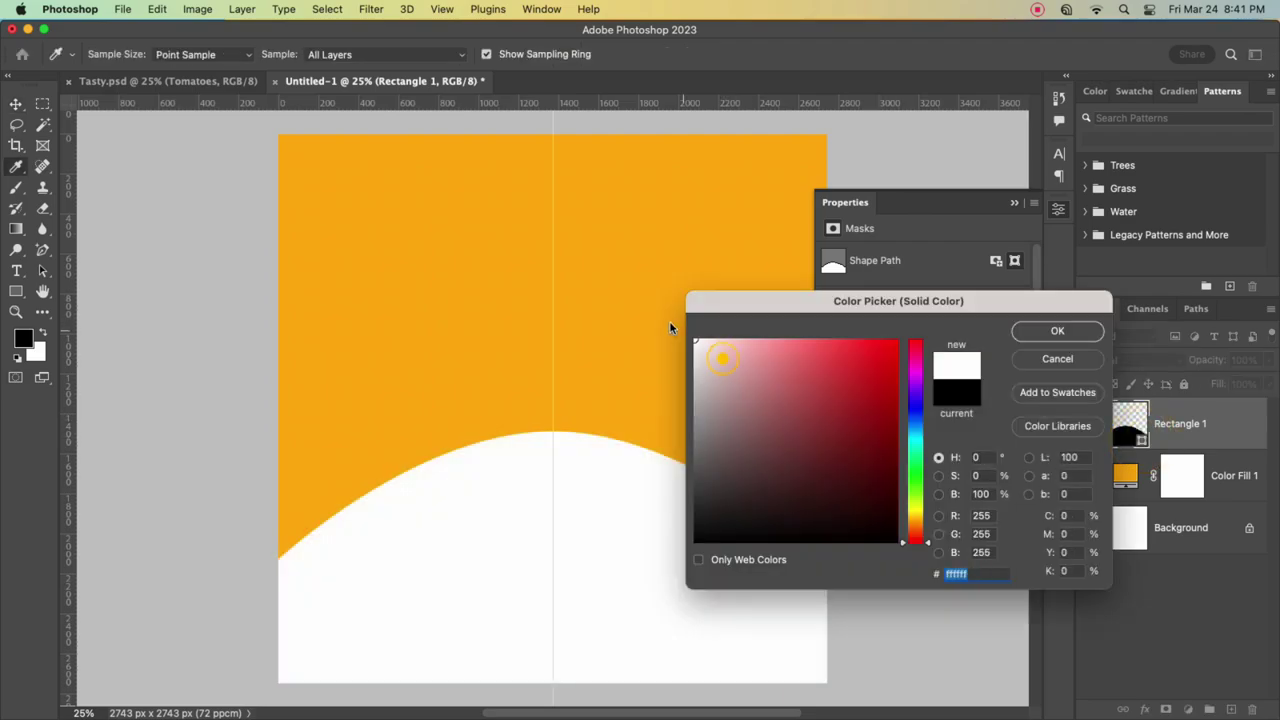
left_click(1058, 333)
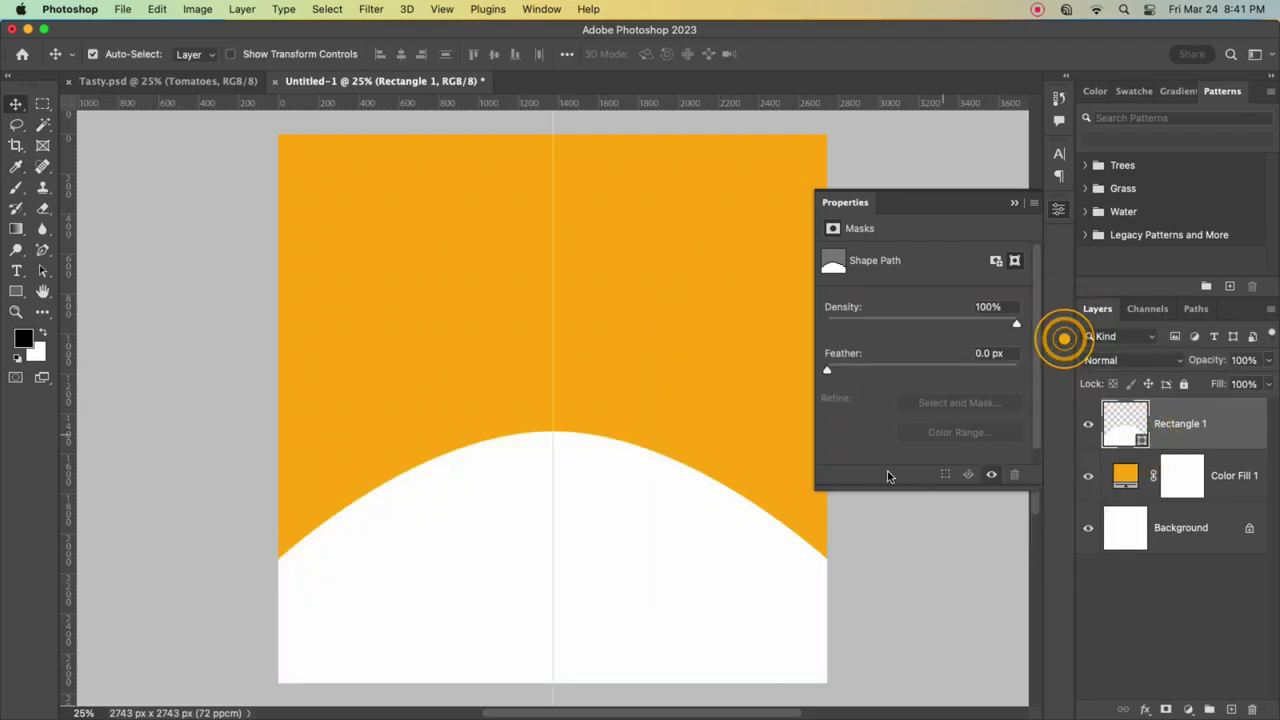
left_click(1013, 206)
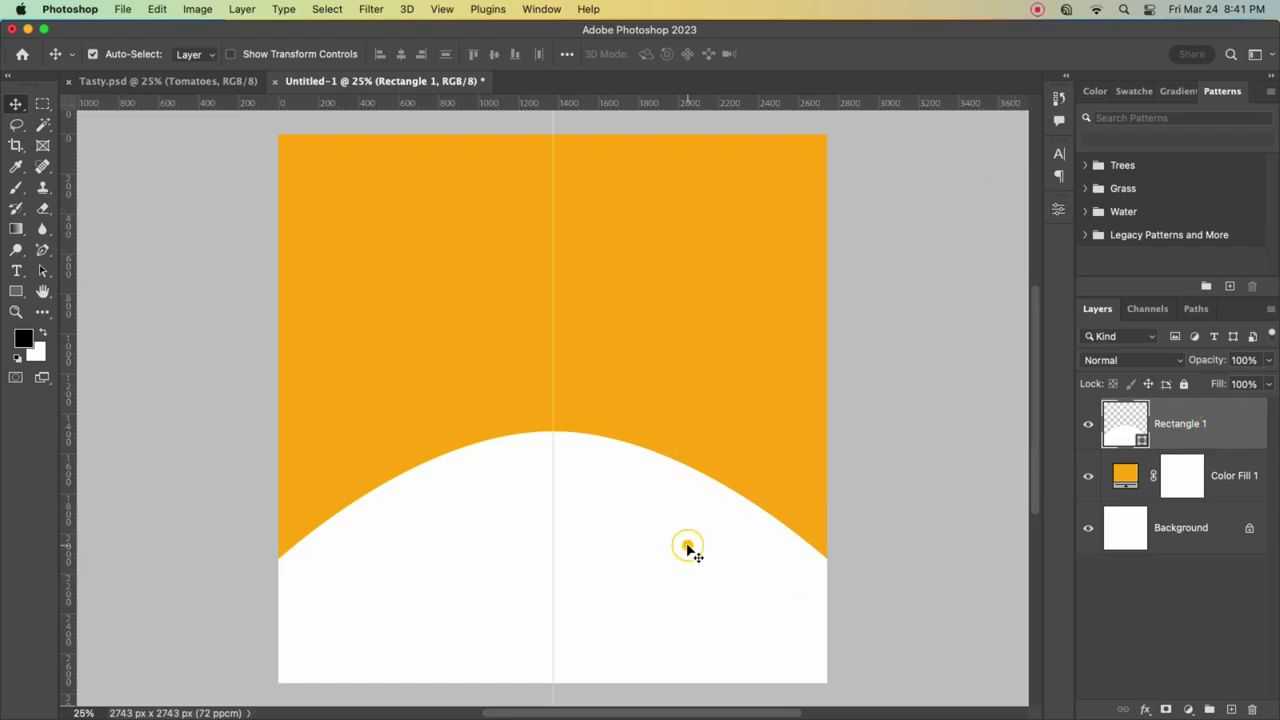
Step: Copy the Drums plate from Tasty.psd, scale it to about 75%, and raise the white curve
left_click(190, 82)
mouse_move(560, 390)
left_mouse_down()
mouse_move(400, 137)
mouse_move(548, 307)
left_mouse_up()
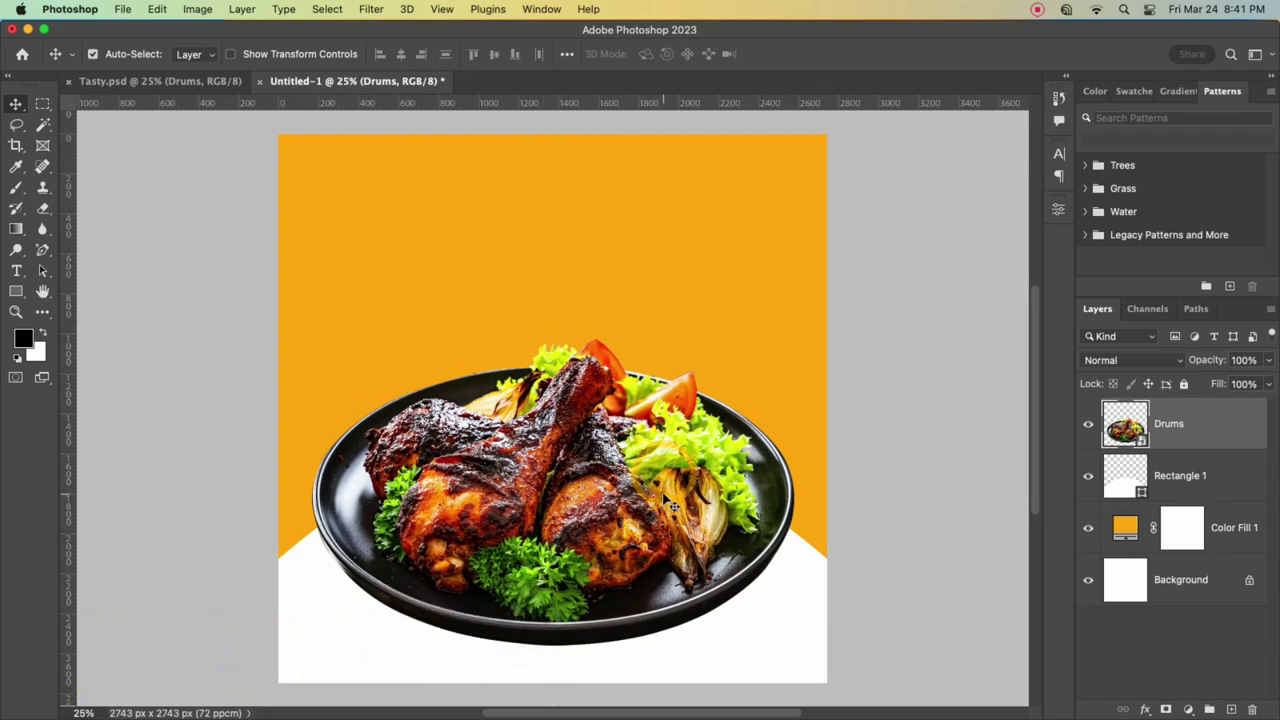
key("ctrl+t")
mouse_move(823, 462)
left_mouse_down()
mouse_move(728, 457)
mouse_move(755, 458)
left_mouse_up()
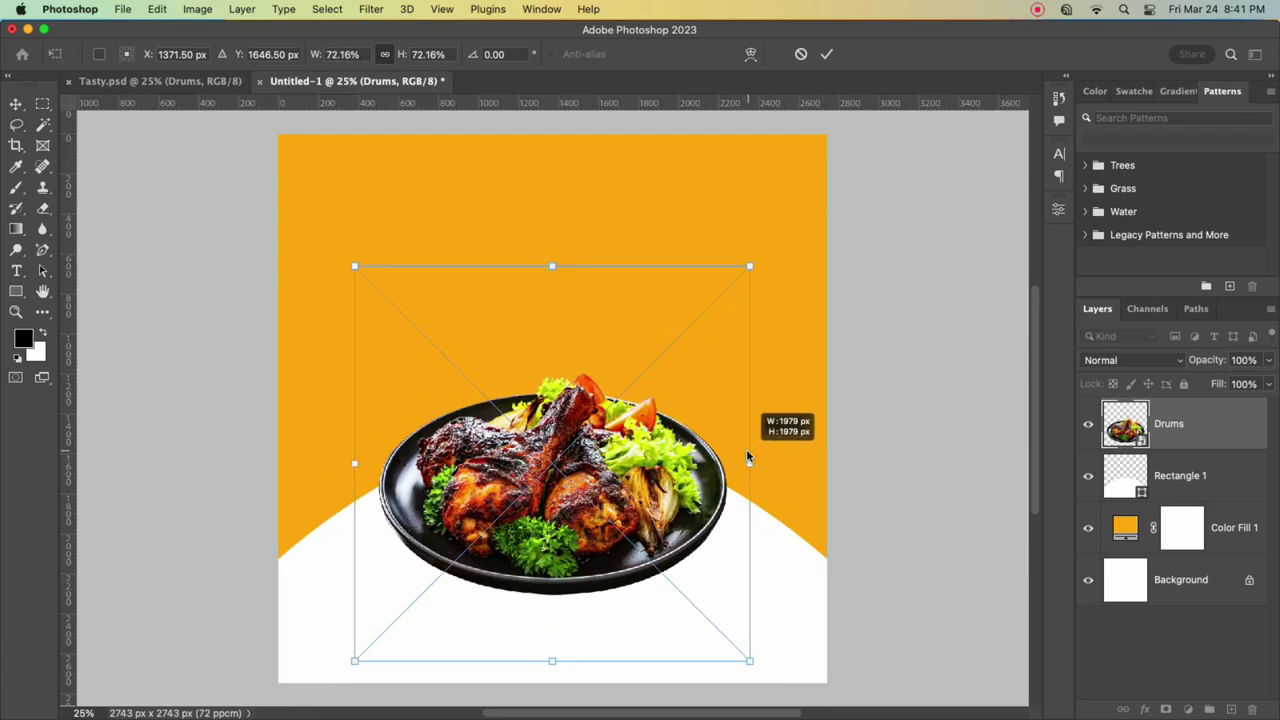
left_click(834, 52)
left_click_drag(645, 647, 643, 614)
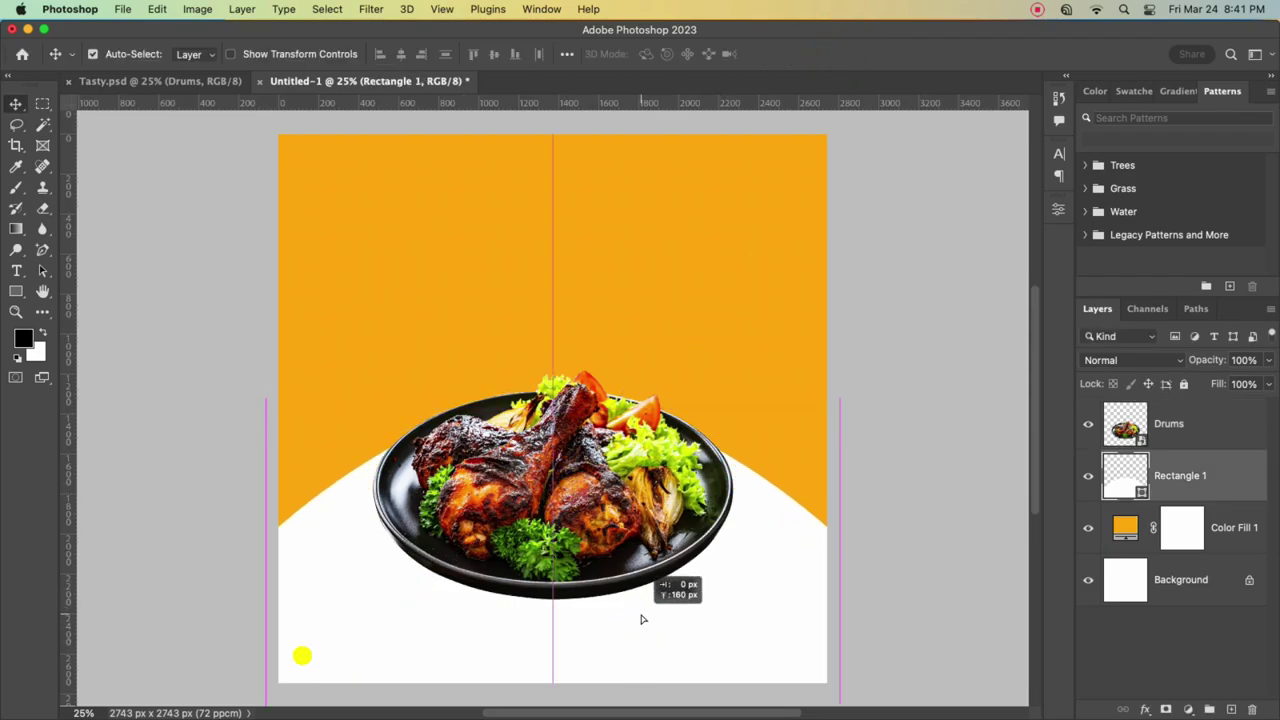
left_click(1215, 423)
Step: Give Drums a Multiply drop shadow: distance 65 px, angle 94°, size 139 px, opacity 43%
double_click(1215, 423)
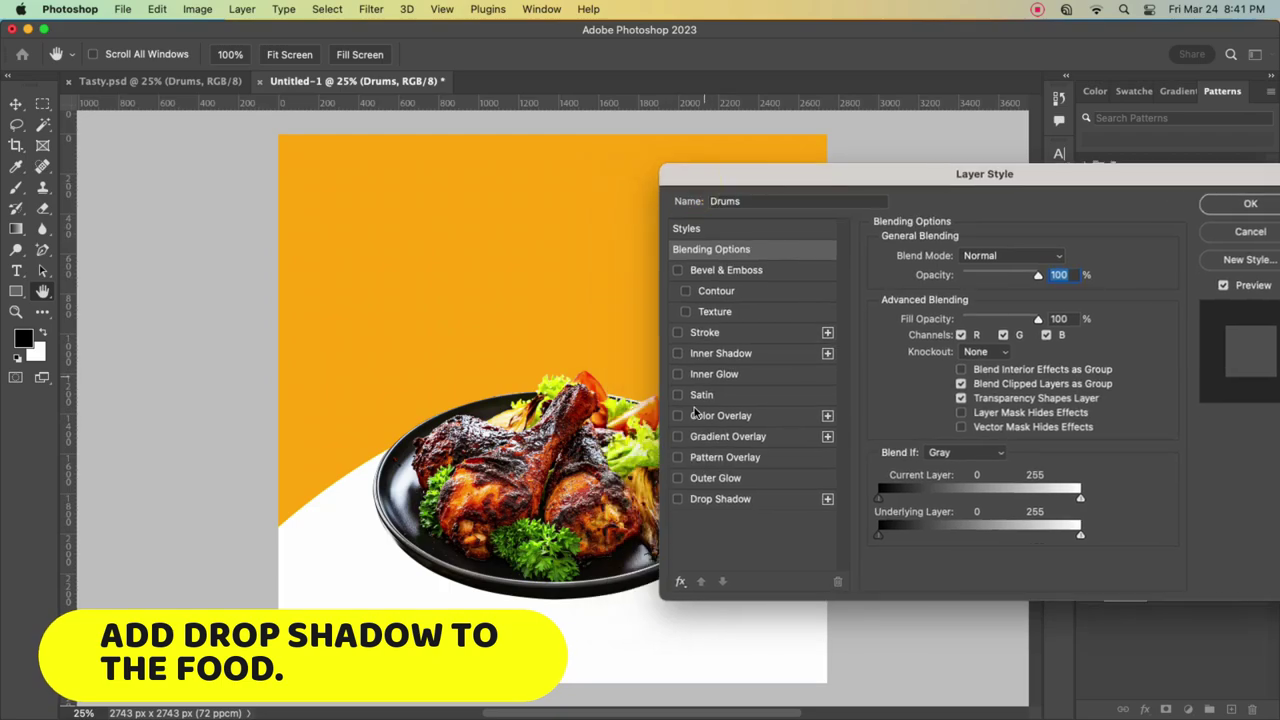
left_click(711, 505)
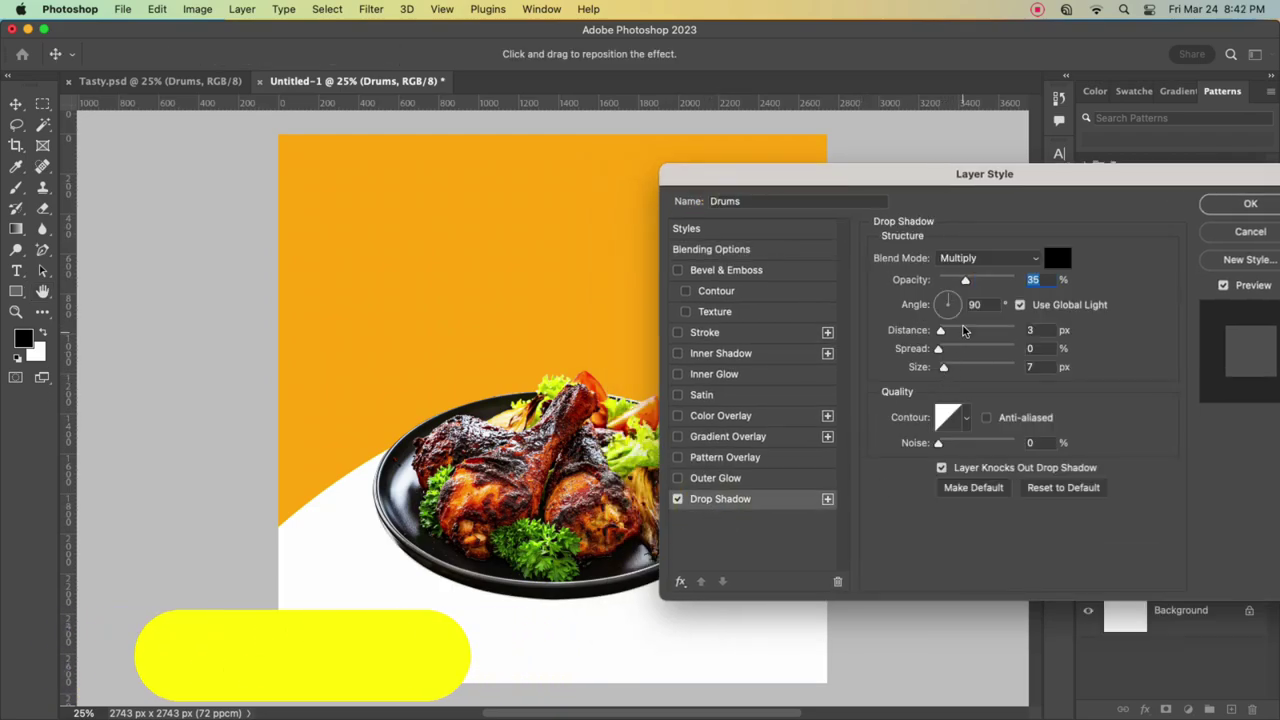
left_click_drag(545, 551, 546, 565)
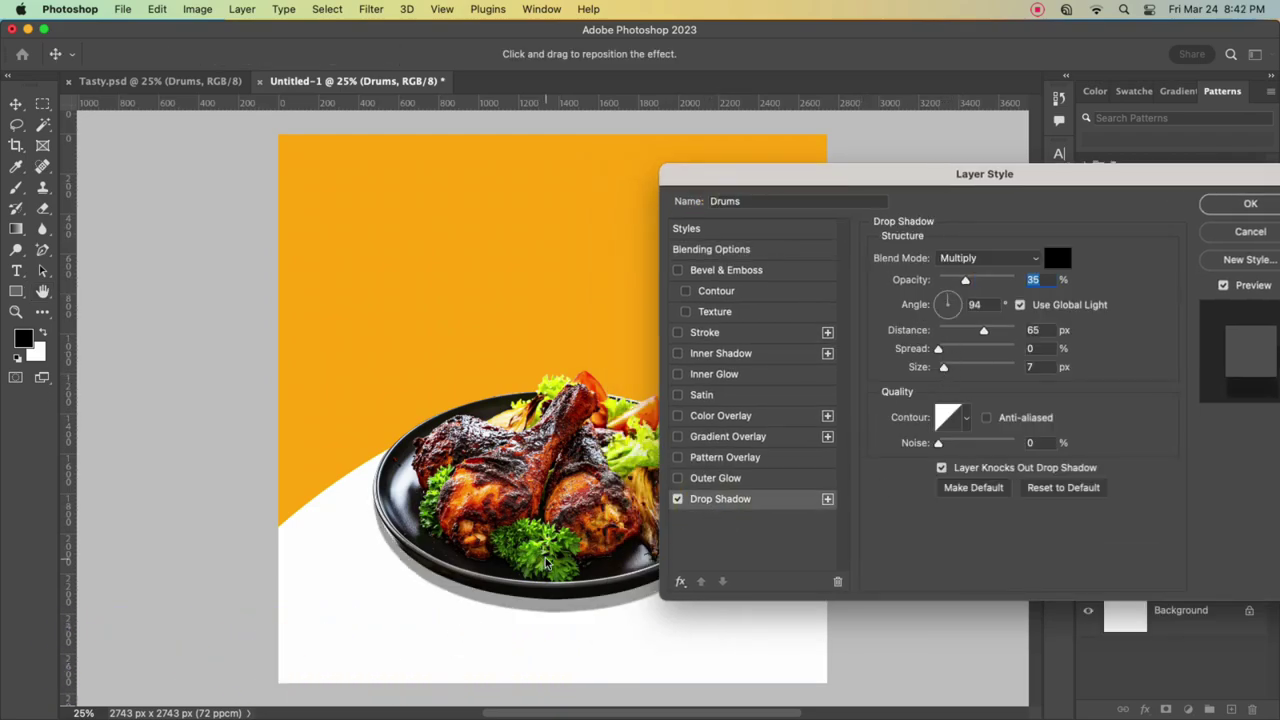
left_click_drag(850, 174, 920, 178)
left_click_drag(1014, 370, 1054, 371)
left_click_drag(1013, 190, 1019, 204)
left_click_drag(1041, 296, 1047, 296)
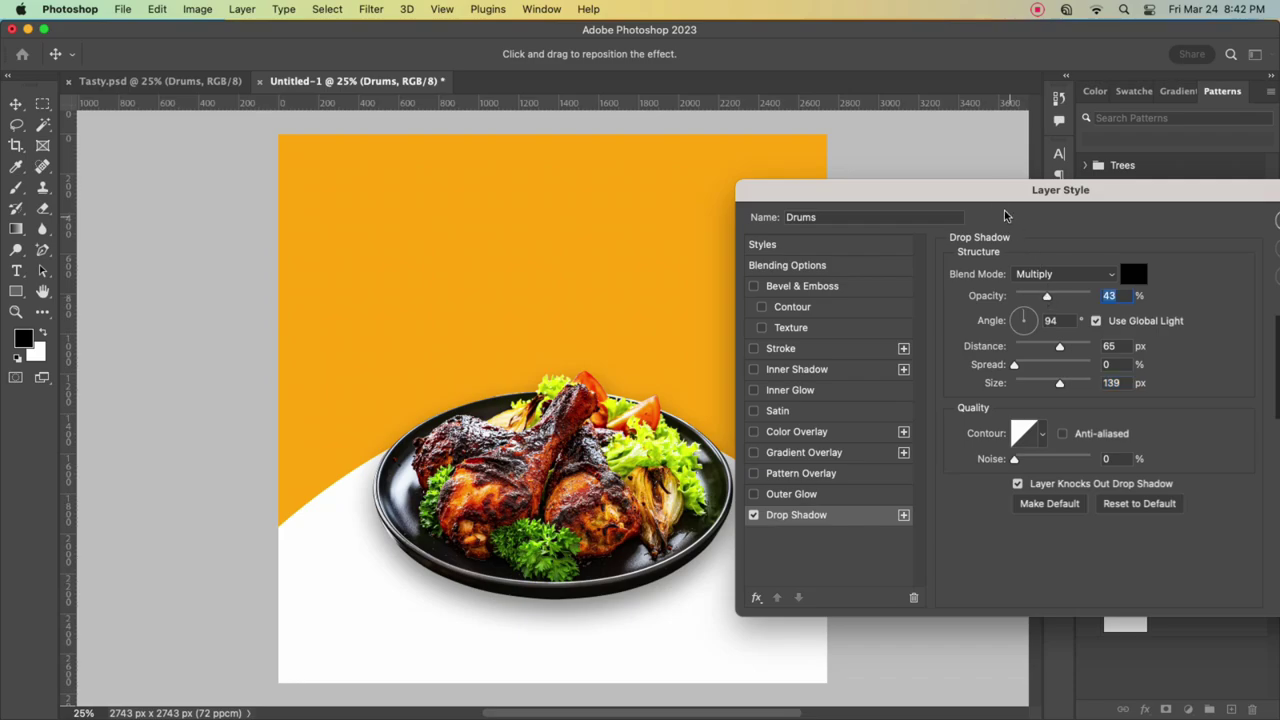
left_click_drag(1005, 216, 841, 243)
key("Return")
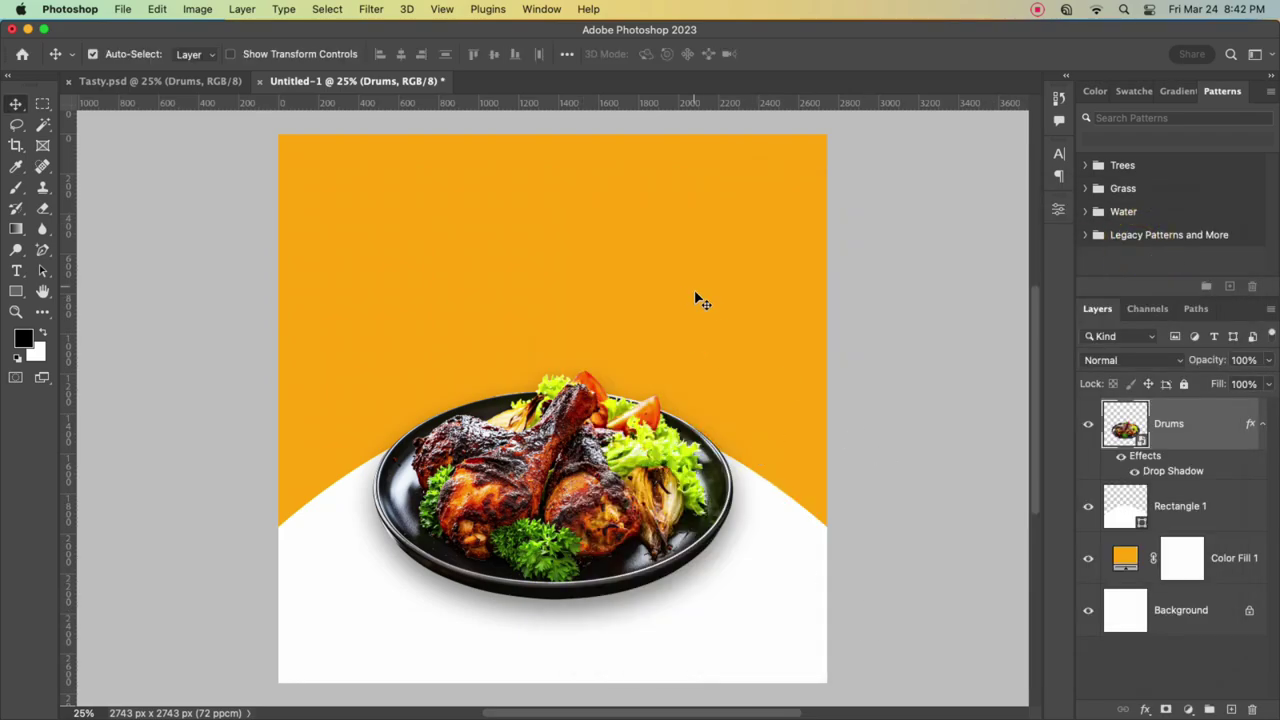
Step: Add the 'Tasty &' headline text, enlarge it and centre it above the plate
left_click_drag(16, 270, 81, 272)
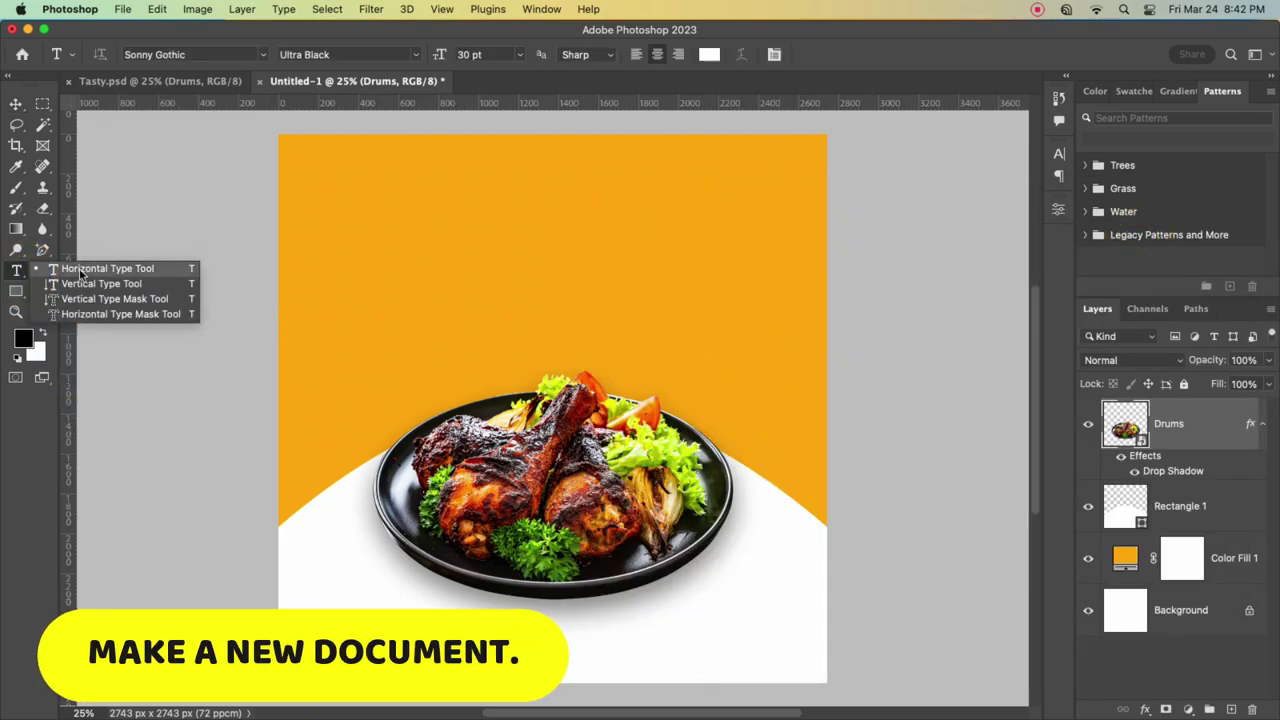
left_click(485, 248)
type("Tasty &")
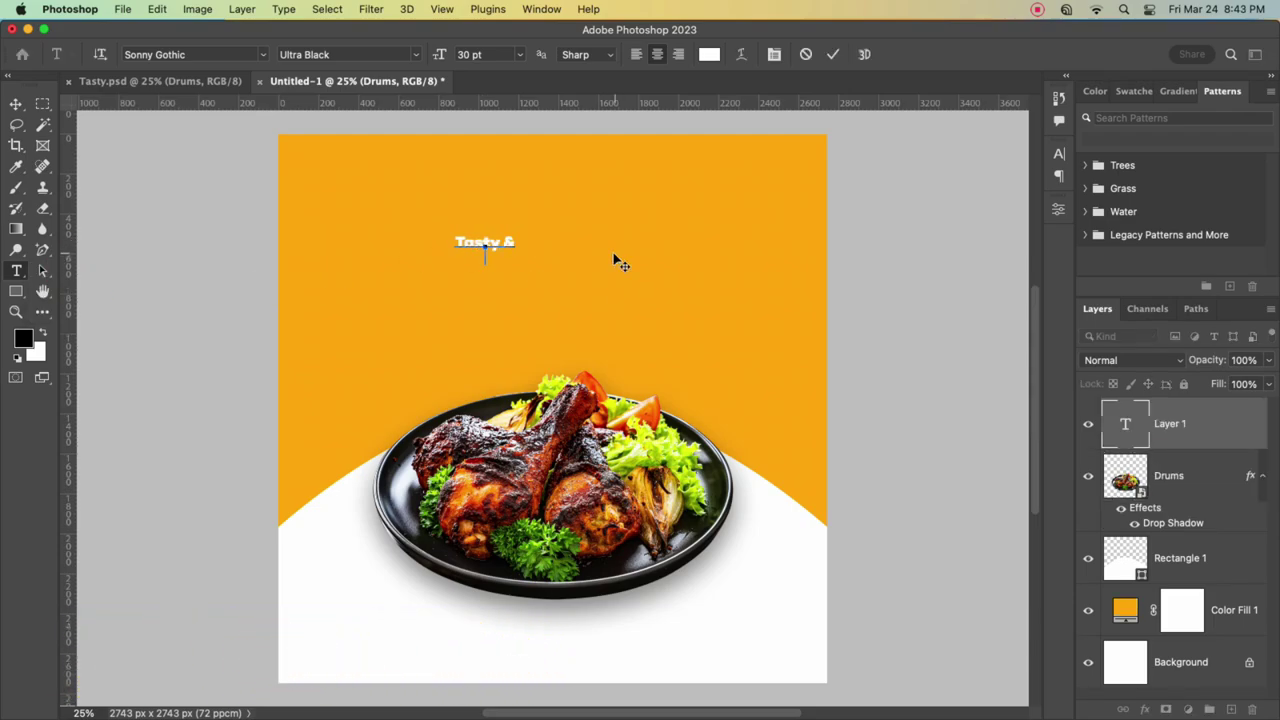
left_click_drag(488, 248, 537, 270)
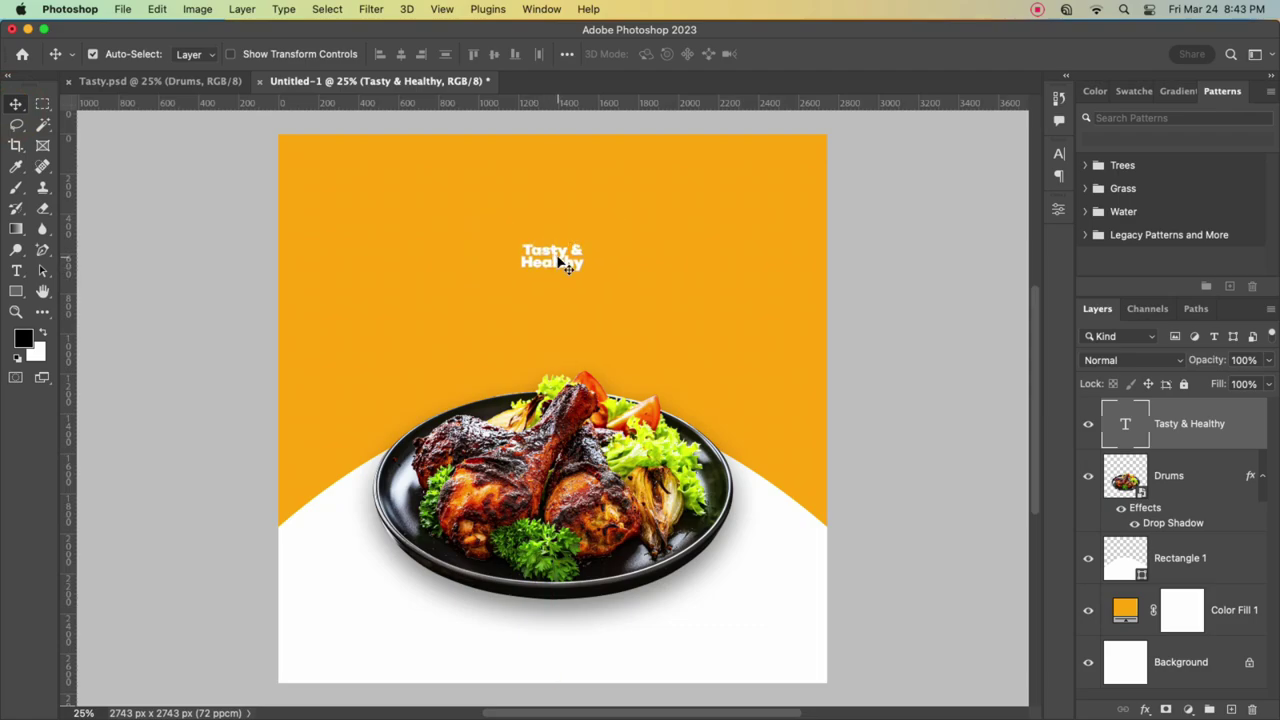
key("super+t")
left_click_drag(619, 260, 664, 262)
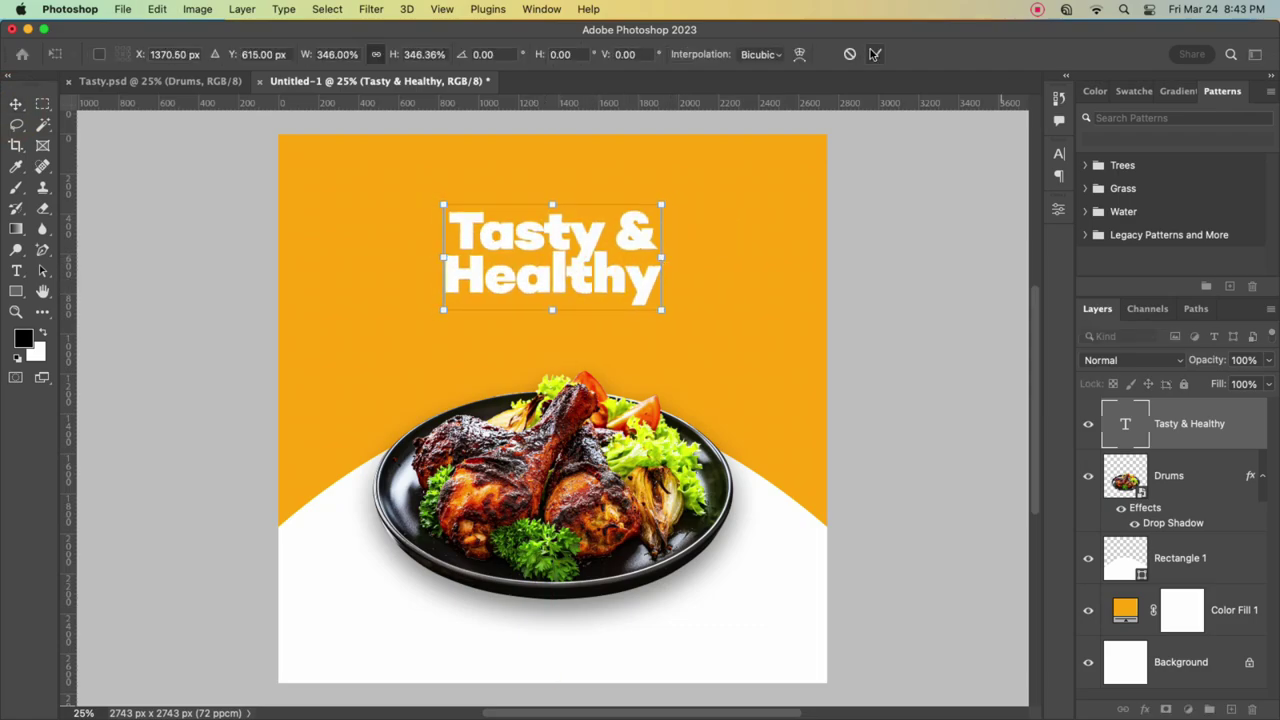
key("Return")
left_click_drag(575, 248, 580, 242)
Step: Set the headline's tracking to 25, leading 90 and Regular font style
left_click(1059, 153)
left_click(1027, 215)
left_click(988, 390)
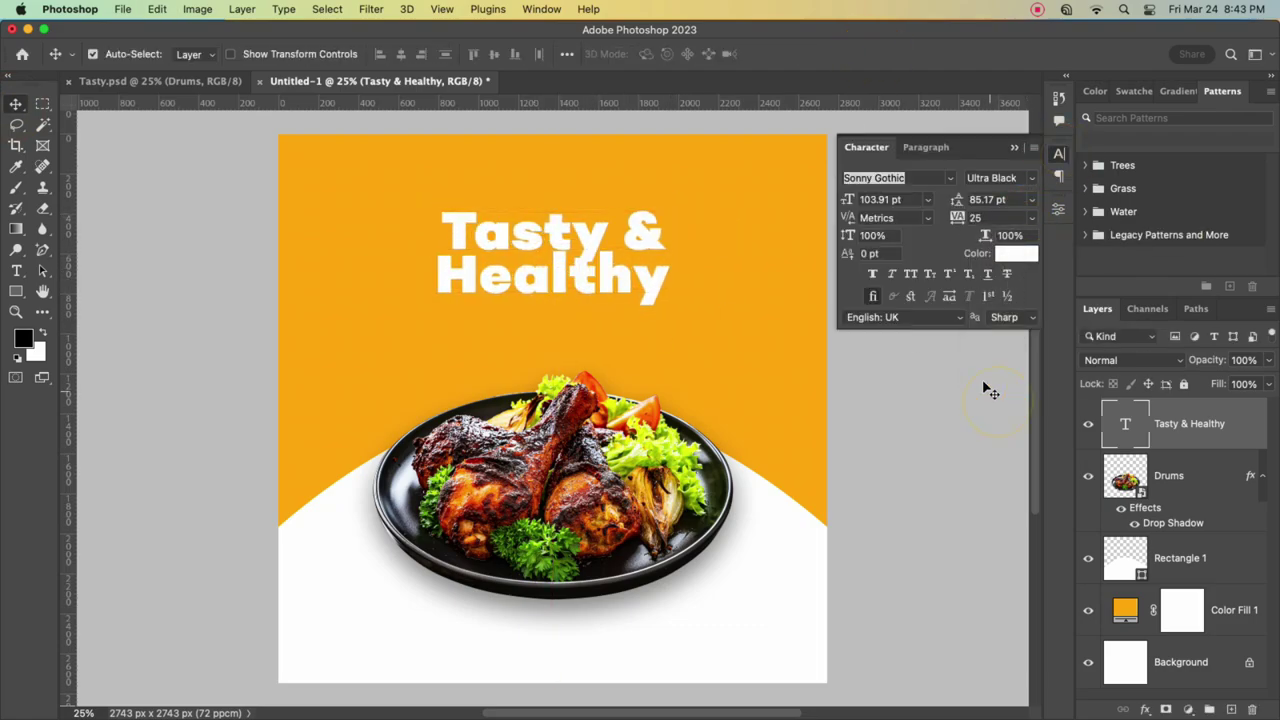
left_click(1012, 200)
type("99")
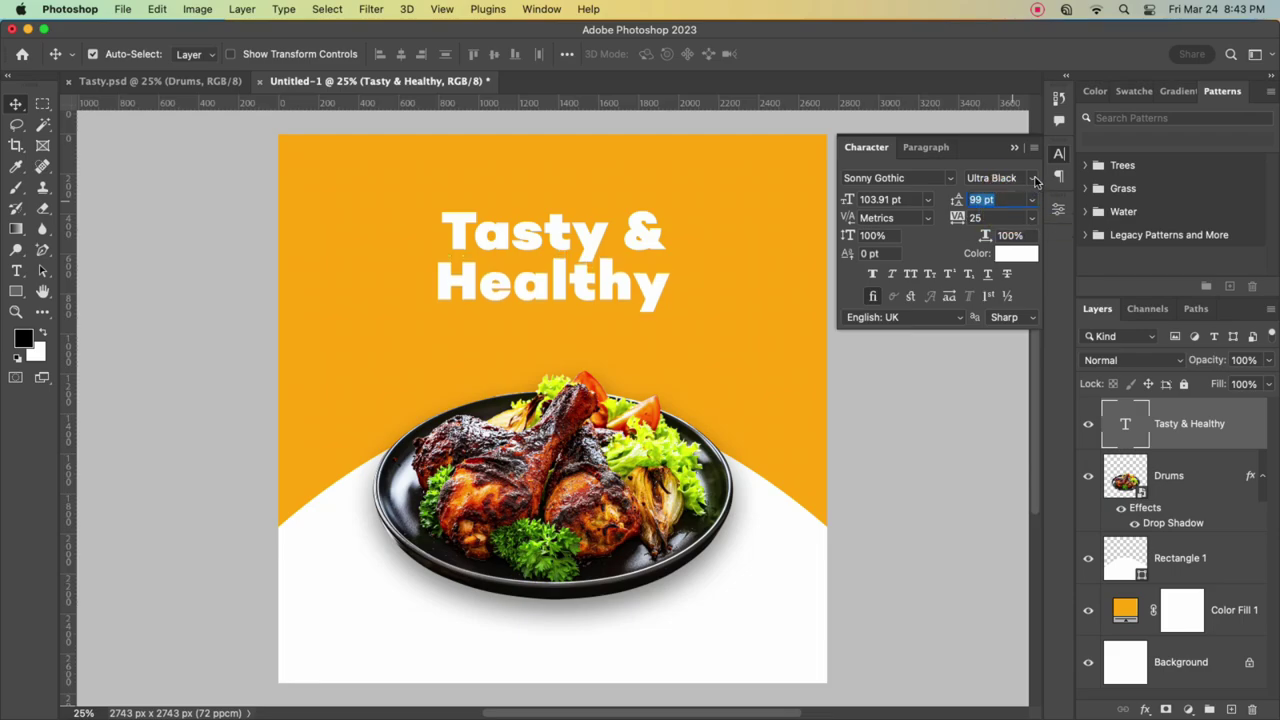
left_click(1035, 180)
left_click(990, 230)
type("90")
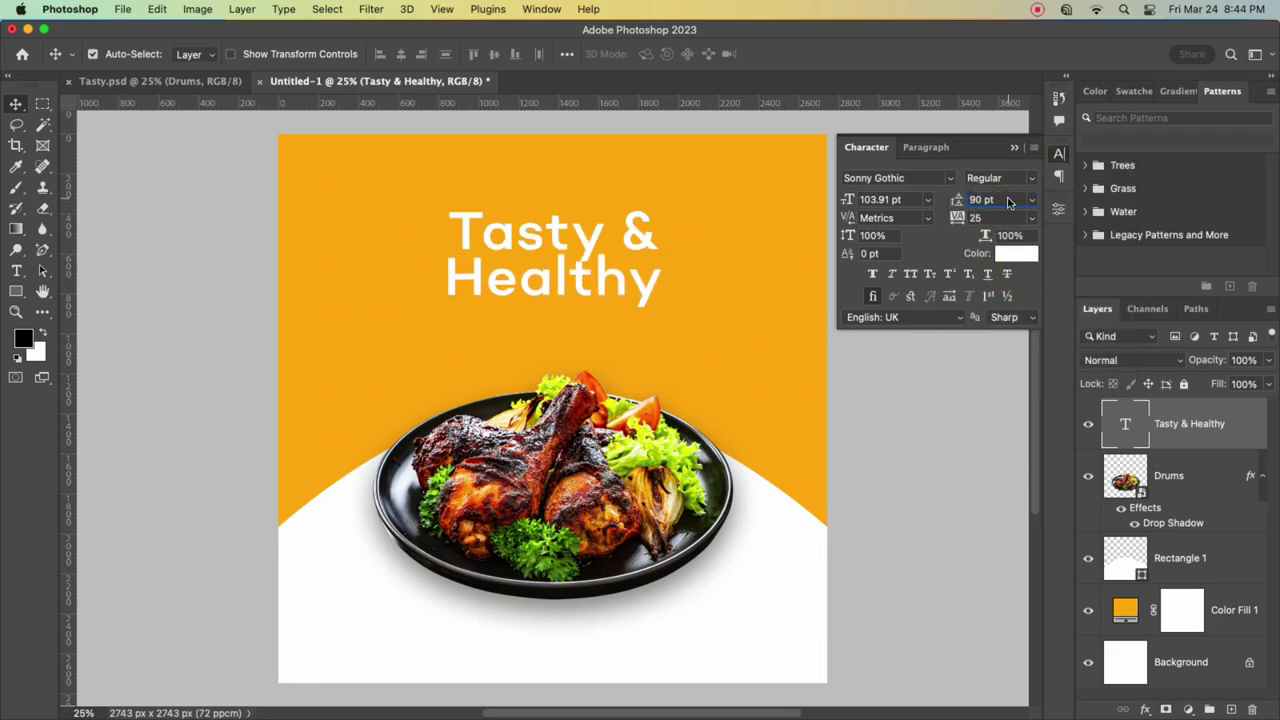
Step: Duplicate the headline below itself and begin editing the copy's text
left_click_drag(560, 250, 585, 300)
key("t")
left_click(570, 290)
type("DRU")
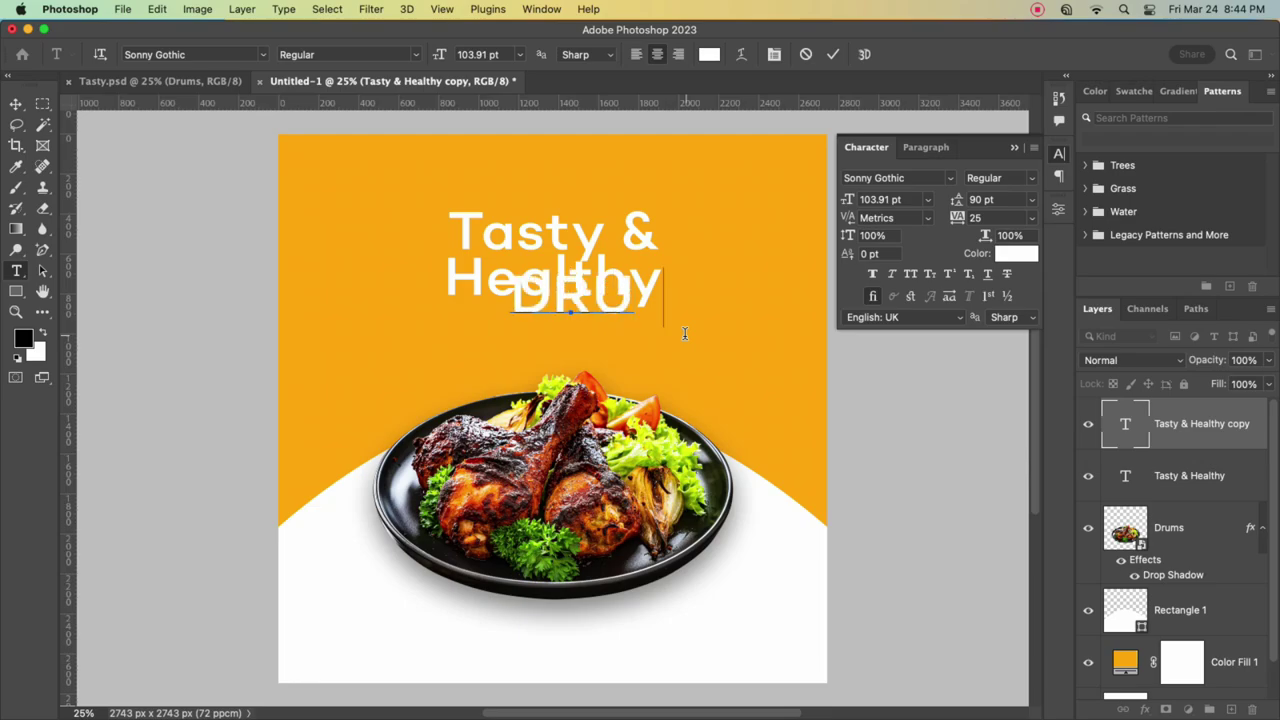
Step: Finish the DRUMS text, move it below the headline and set it to Black weight
type("MS")
key("Escape")
key("v")
left_click_drag(608, 309, 610, 337)
left_click(1030, 179)
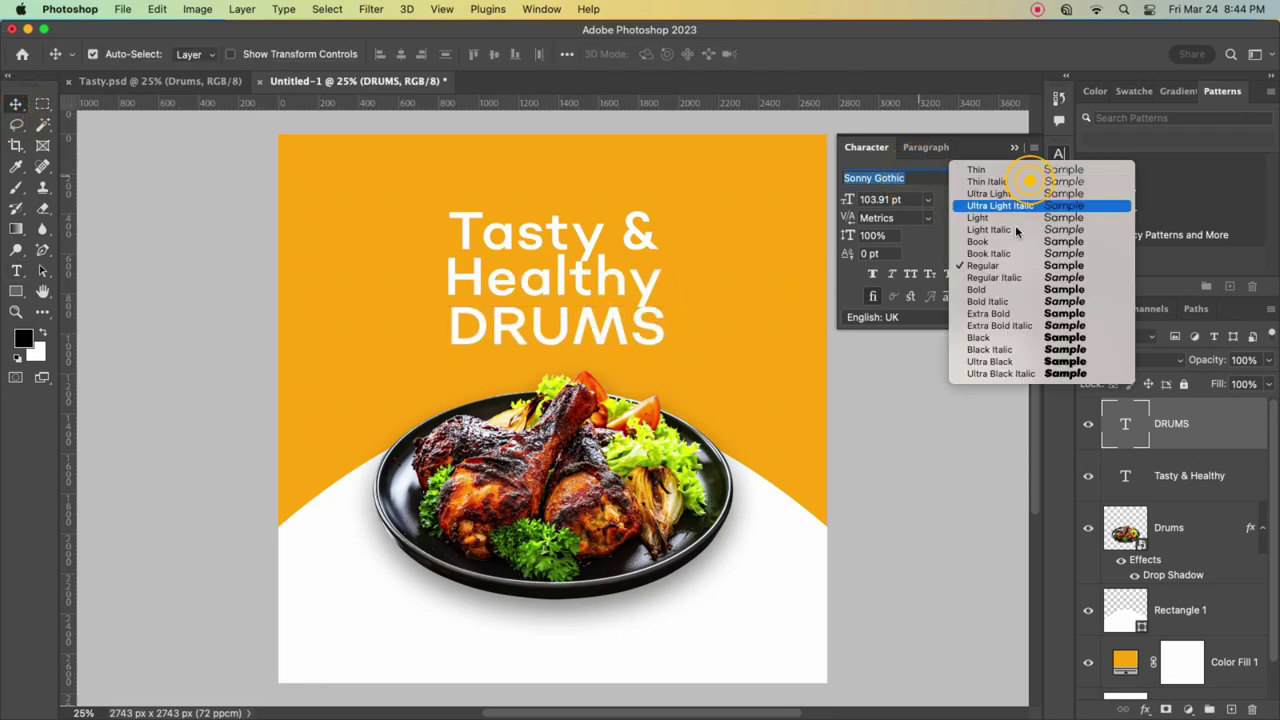
left_click(990, 337)
Step: Try resizing Healthy to 96 pt within the headline, then undo the changes
scroll(625, 305, "up", 2)
left_click(640, 268)
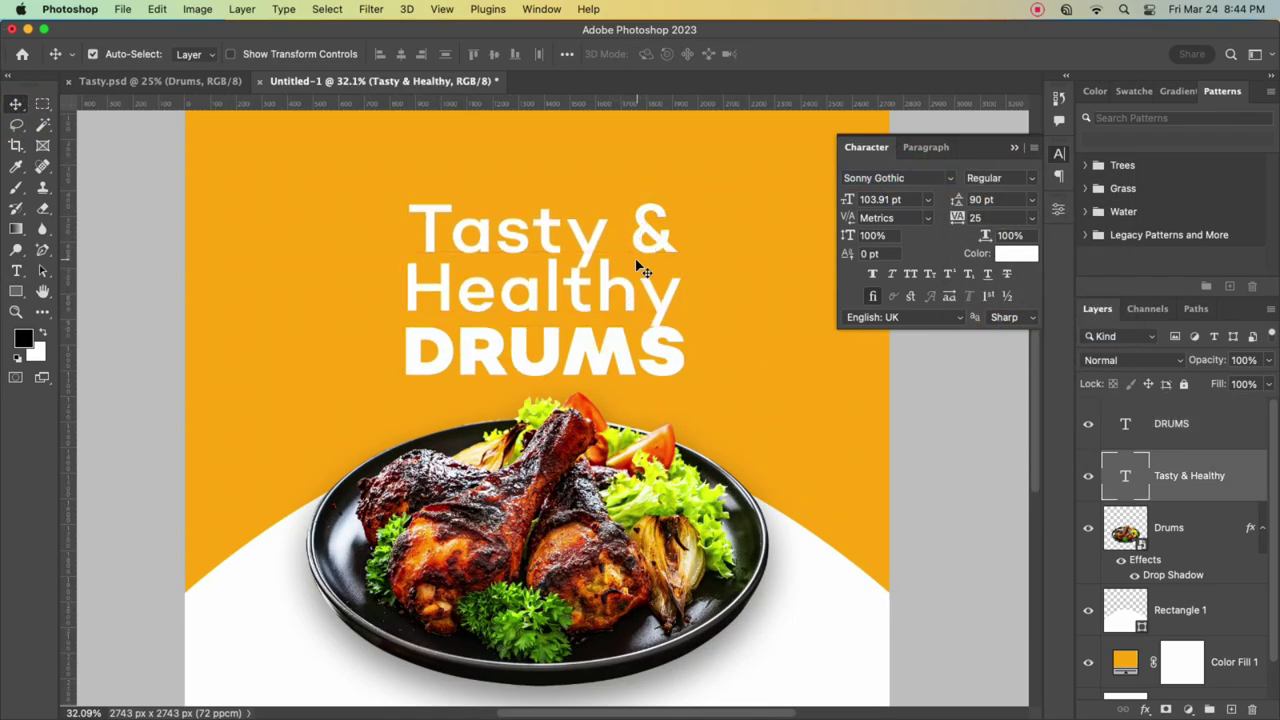
scroll(533, 325, "up", 1)
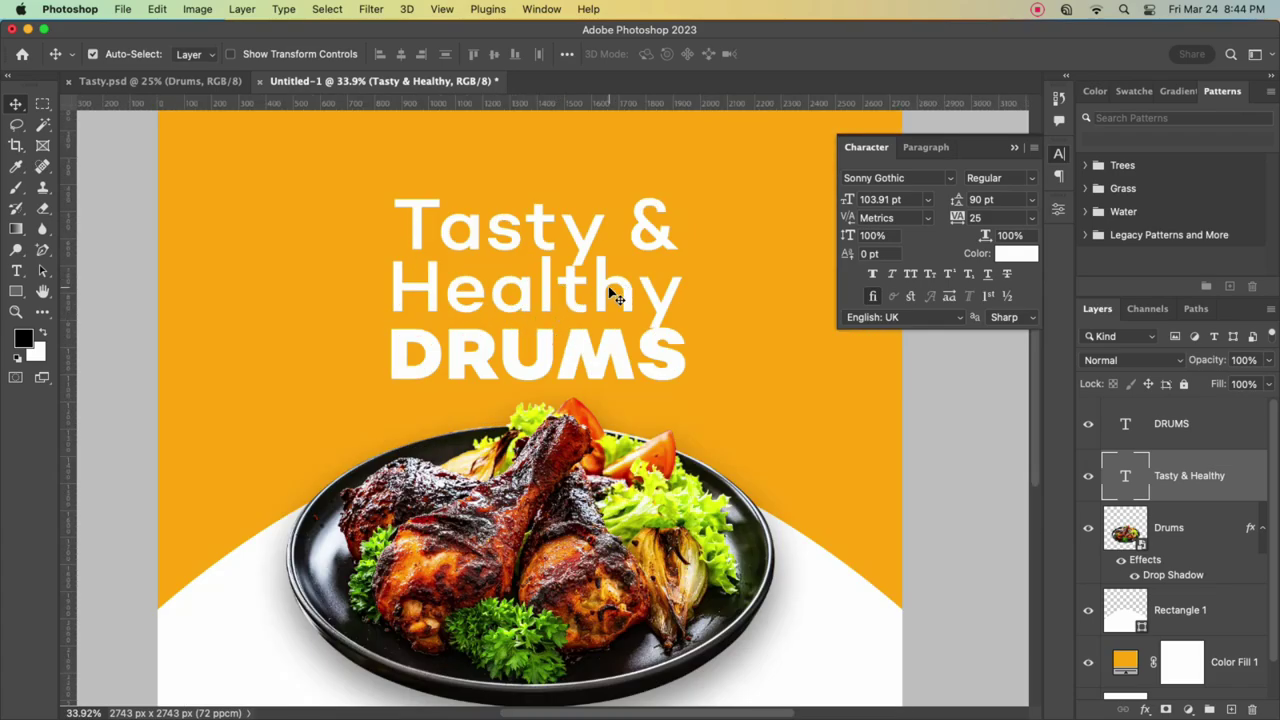
double_click(628, 260)
left_click(640, 224)
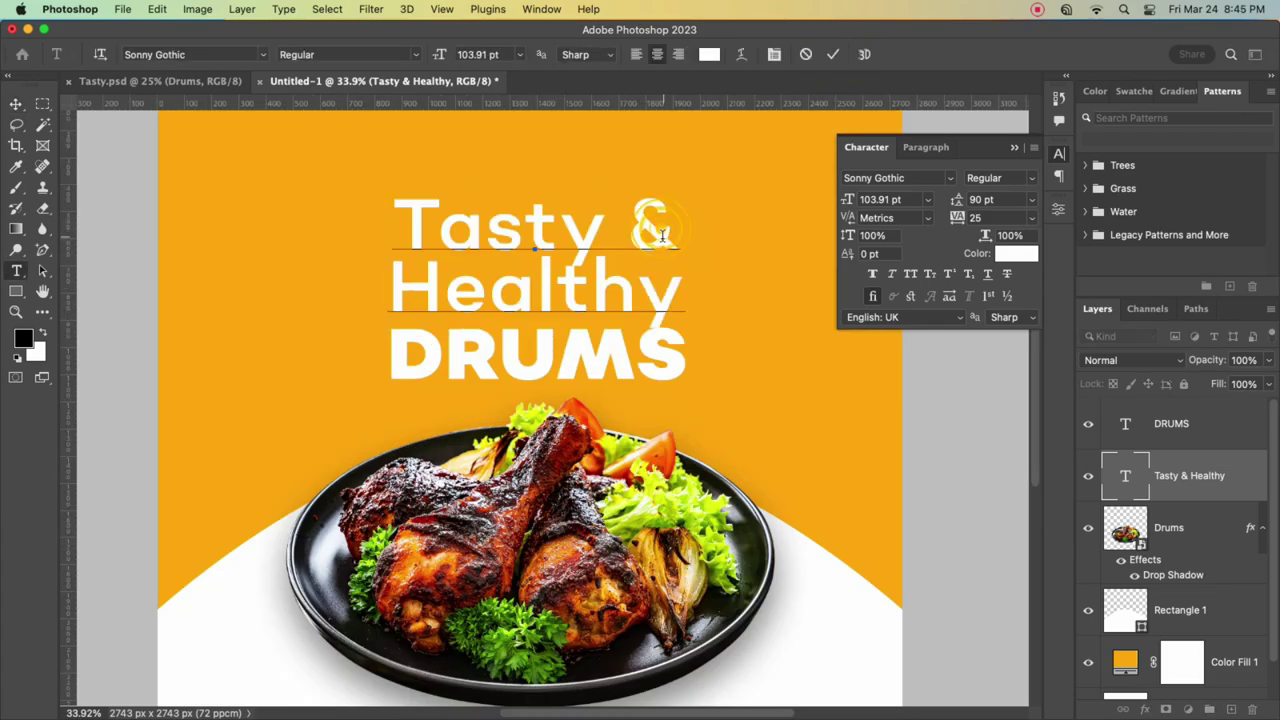
key("BackSpace")
triple_click(528, 277)
double_click(586, 285)
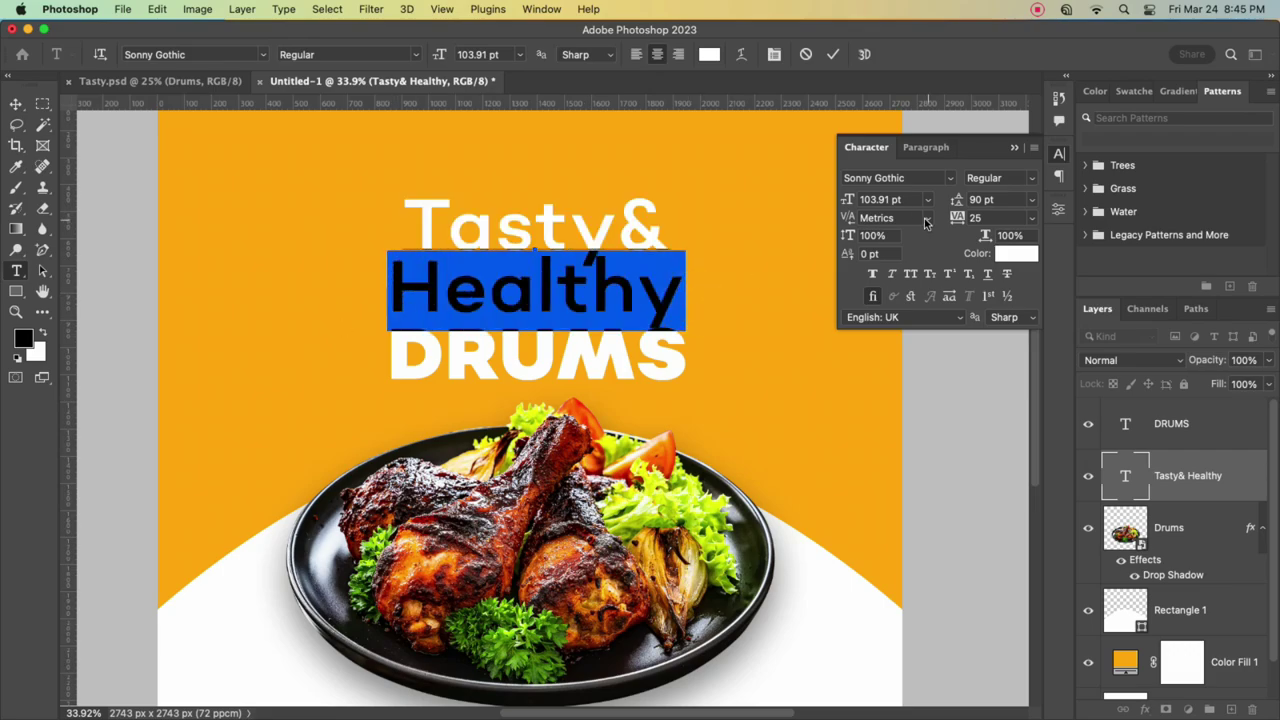
left_click(913, 200)
type("96")
key("Return")
left_click(830, 58)
key("ctrl+z")
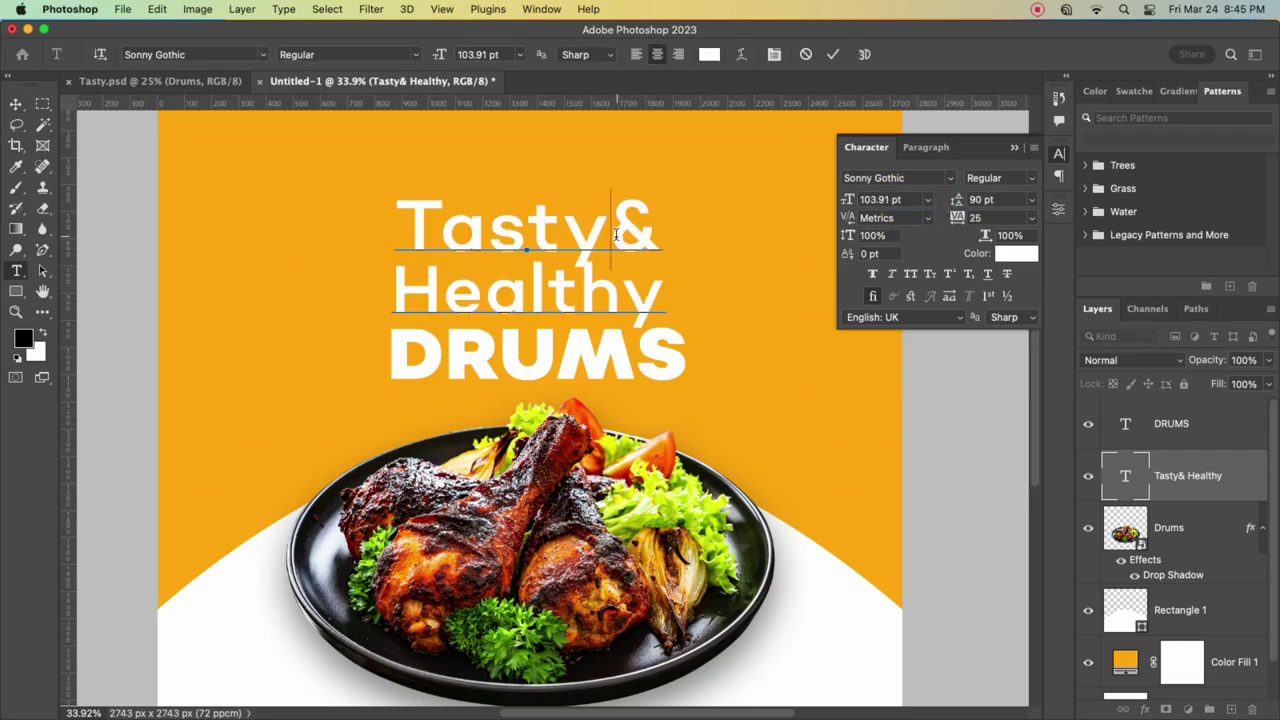
key("ctrl+z")
key("ctrl+z")
key("ctrl+z")
Step: Enlarge the word Tasty in the headline
double_click(528, 225)
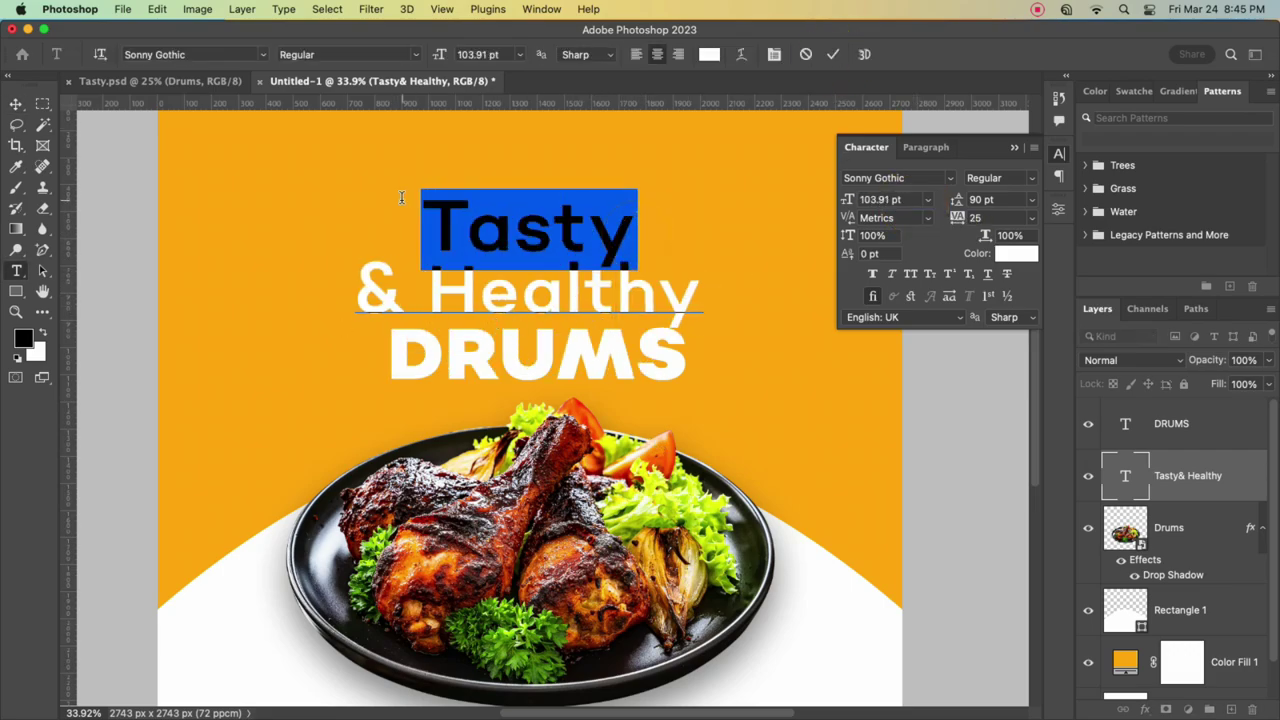
left_click(898, 200)
scroll(898, 200, "up", 10)
left_click(832, 54)
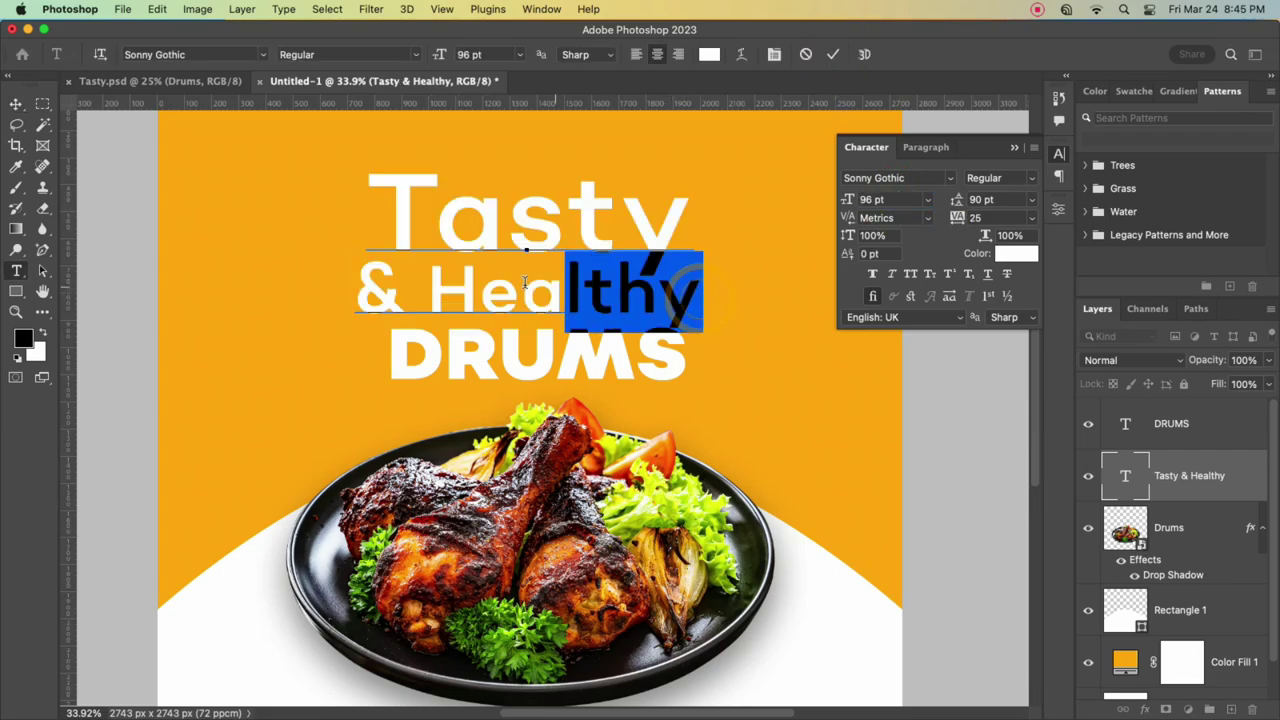
Step: Set '& Healthy' to 36 pt and delete the & before Healthy
left_click_drag(702, 292, 356, 290)
left_click(928, 200)
left_click(880, 426)
left_click(905, 200)
scroll(907, 200, "up", 5)
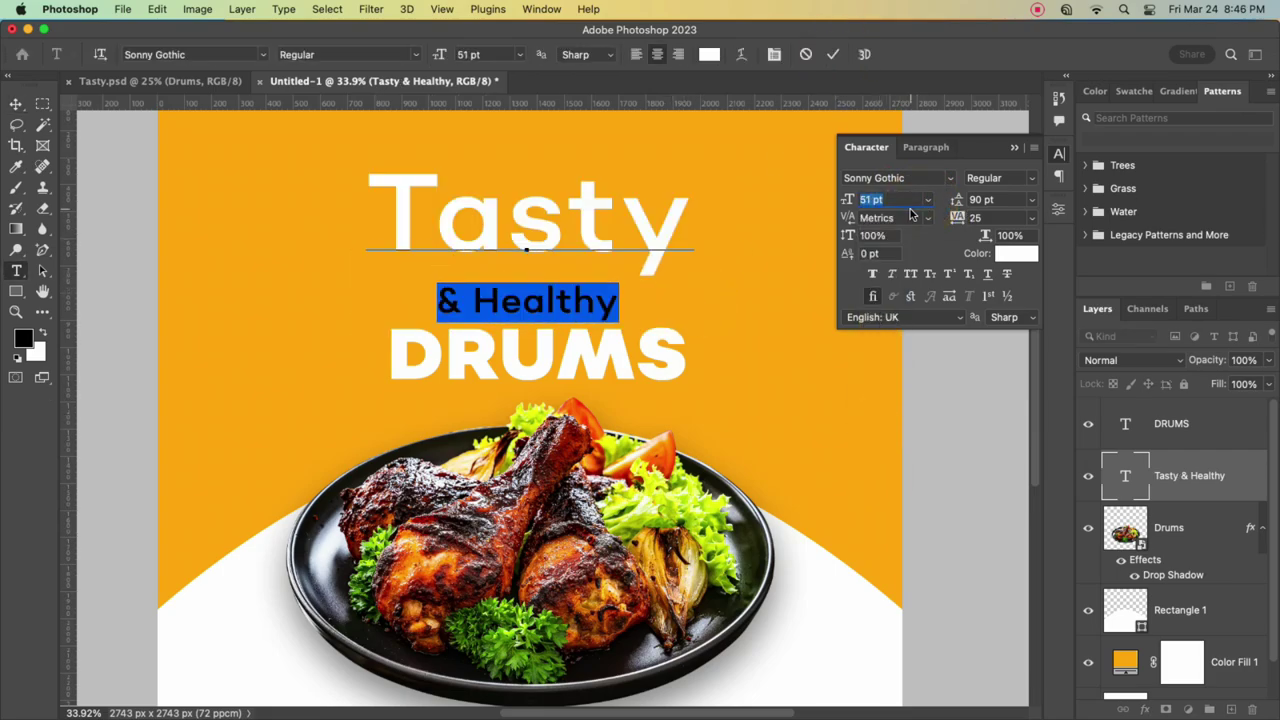
scroll(907, 200, "up", 8)
scroll(907, 200, "up", 4)
key("ctrl+a")
left_click(374, 292)
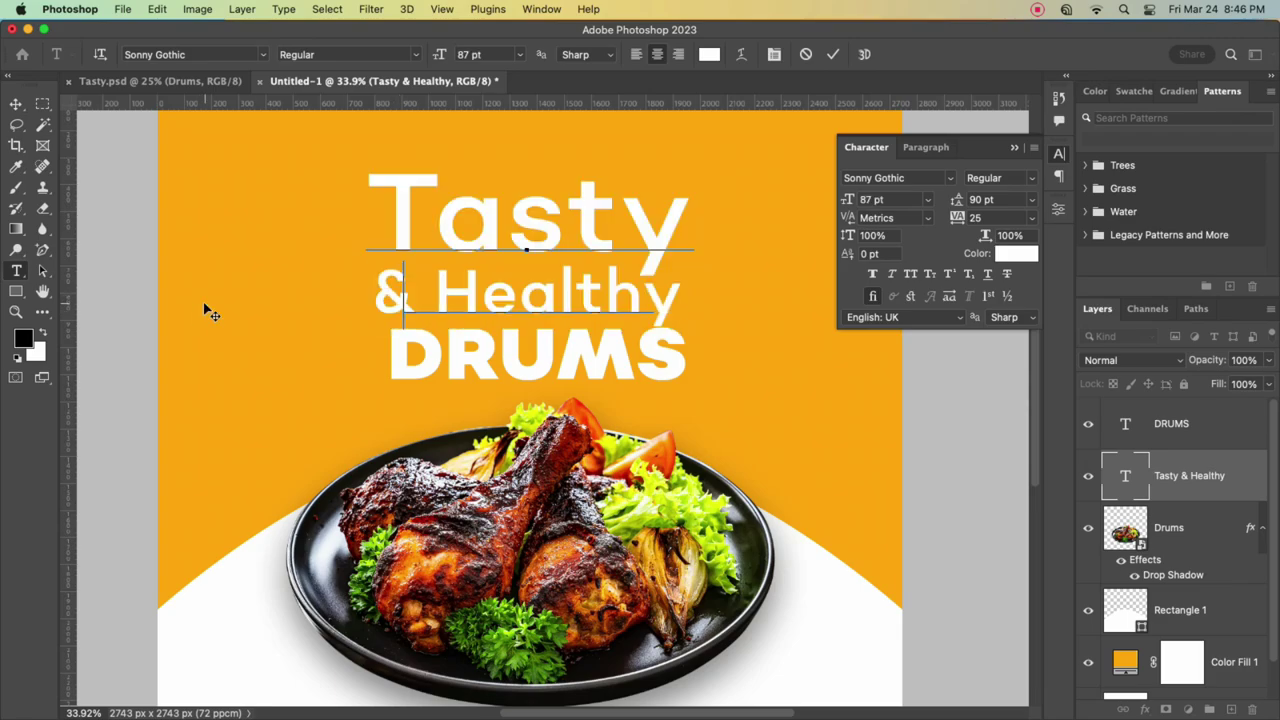
key("Delete")
key("Delete")
key("ctrl+Return")
Step: Cut Healthy out of the headline, leaving only Tasty
scroll(510, 425, "down", 2)
double_click(605, 300)
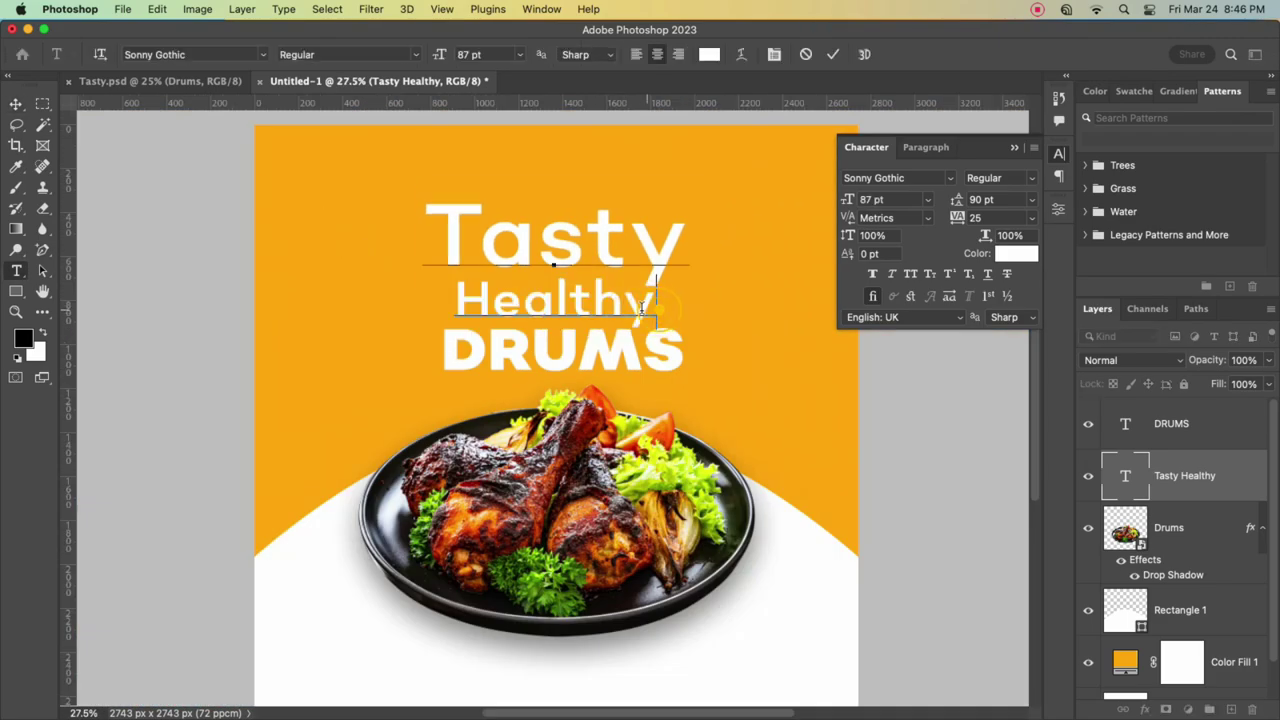
scroll(882, 205, "up", 3)
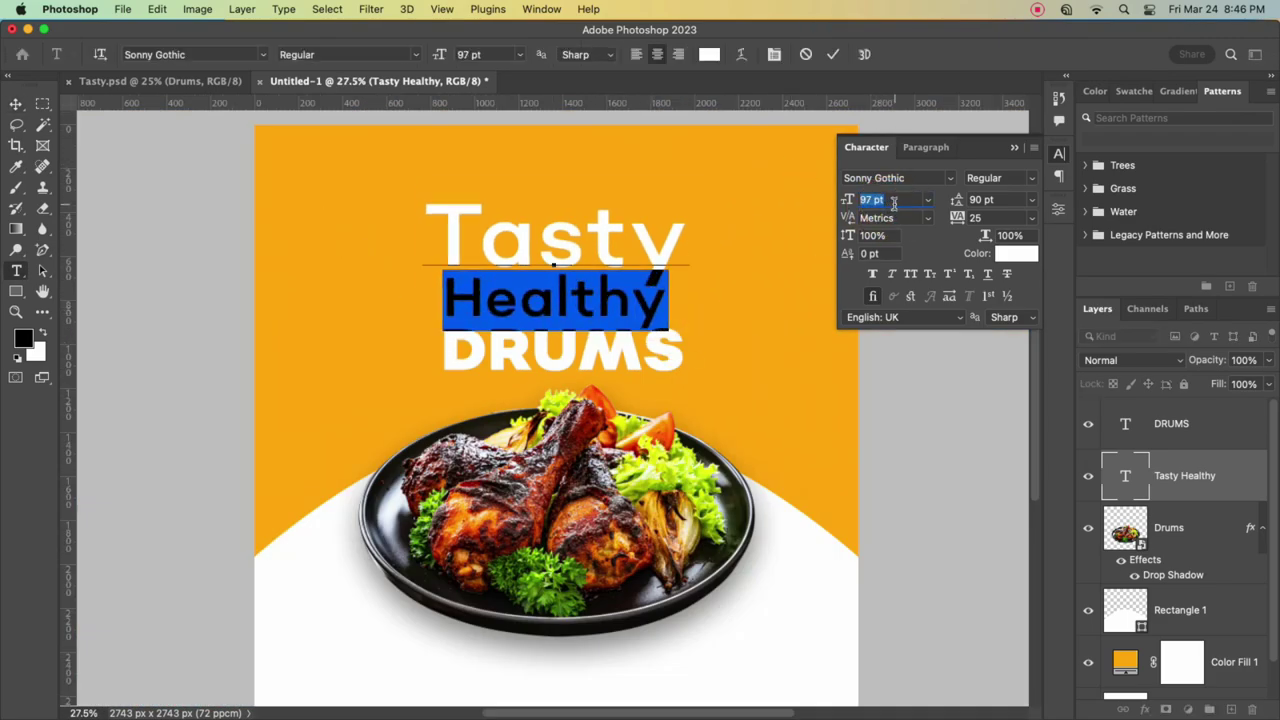
type("100")
right_click(607, 297)
left_click(634, 331)
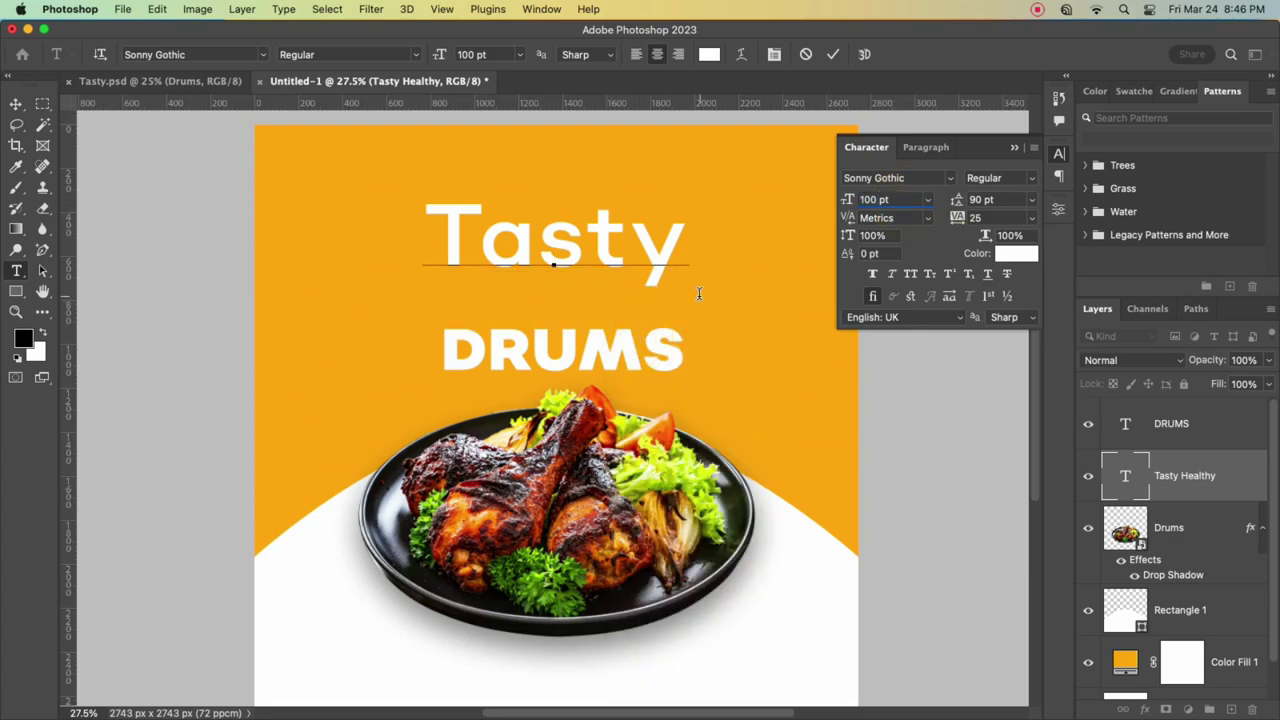
left_click(832, 54)
Step: Paste Healthy as its own text layer under Tasty and size it to 66 pt
key("ctrl+v")
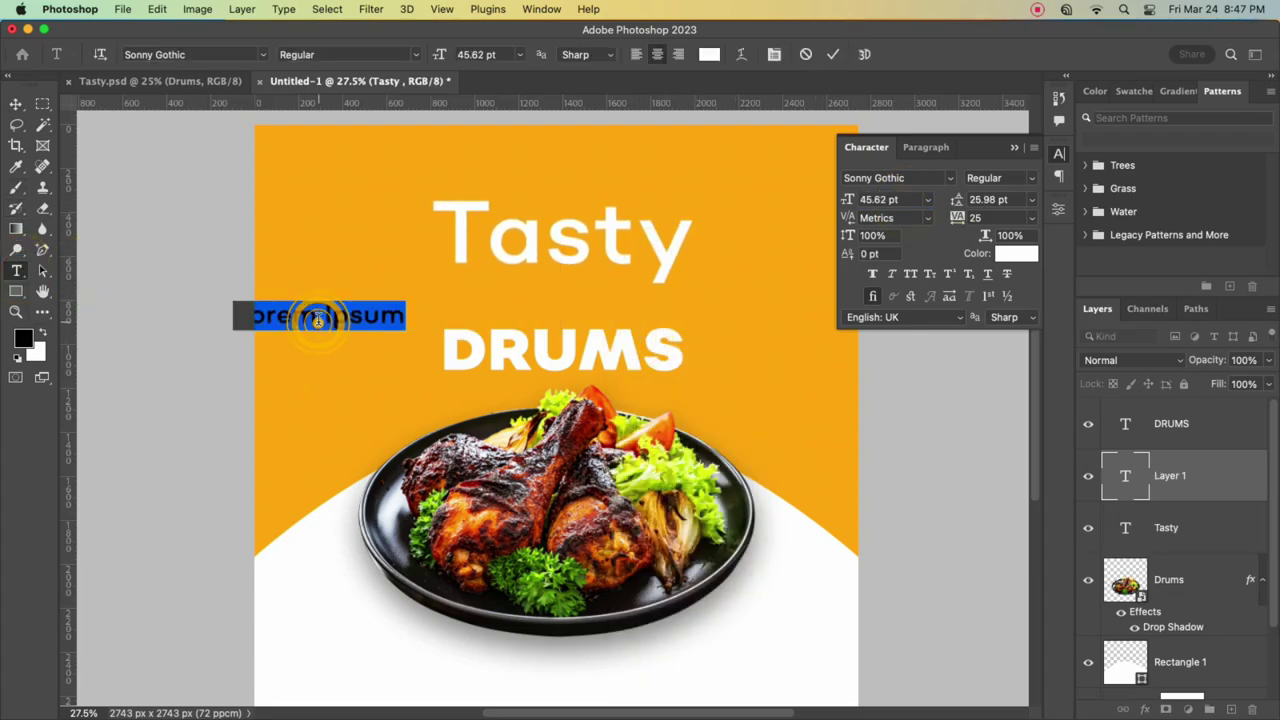
type("Healthy")
mouse_move(320, 314)
left_mouse_down()
mouse_move(645, 318)
mouse_move(686, 300)
left_mouse_up()
type("99")
key("Return")
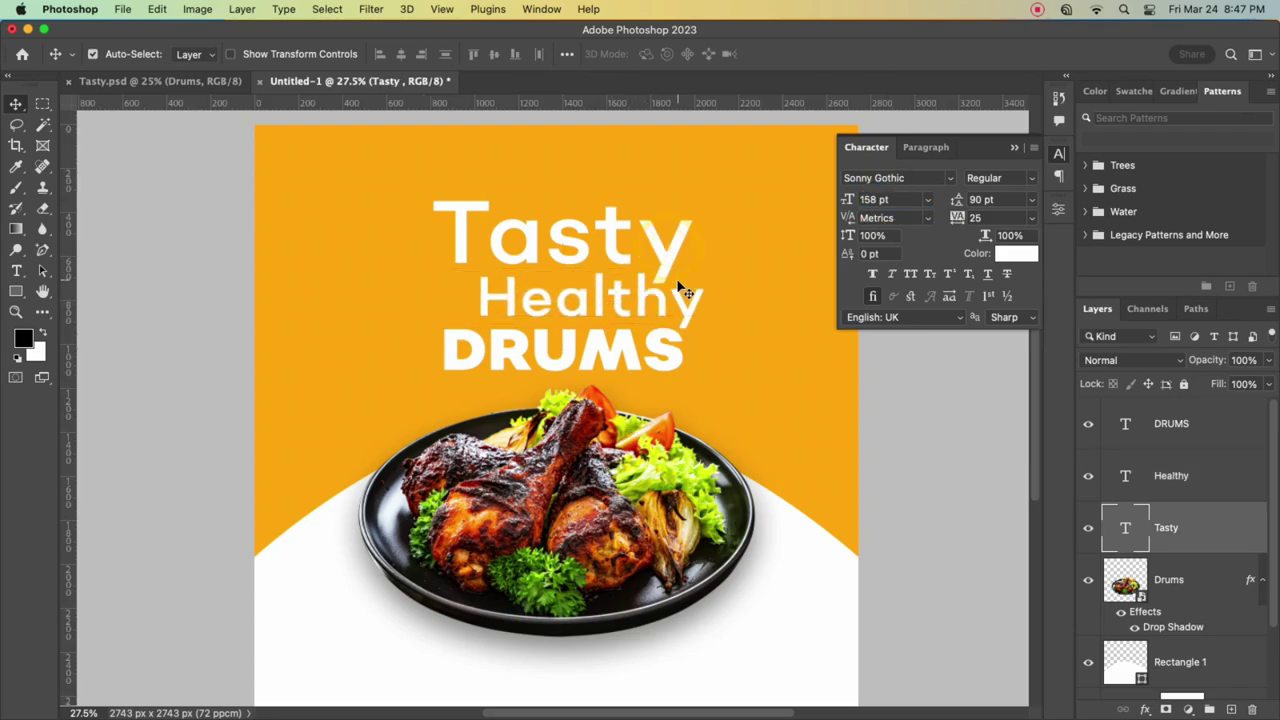
left_click(880, 199)
type("64")
key("Return")
type("66")
key("Return")
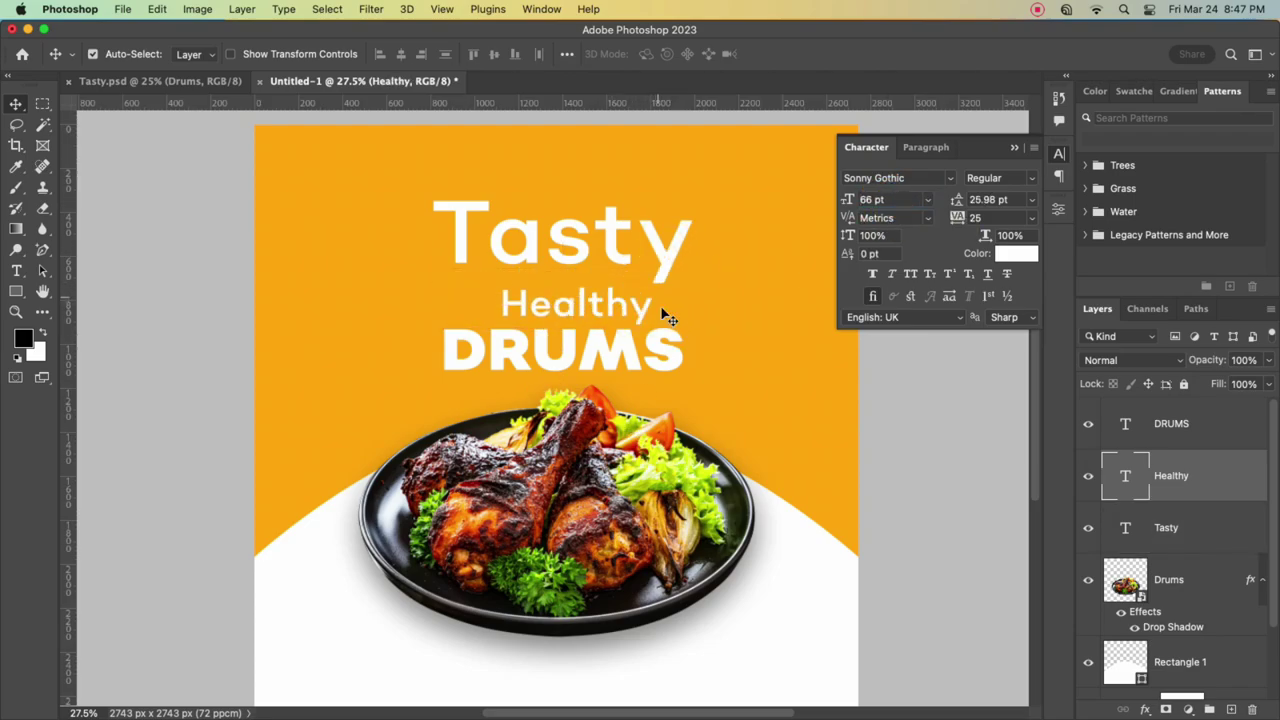
left_click(949, 178)
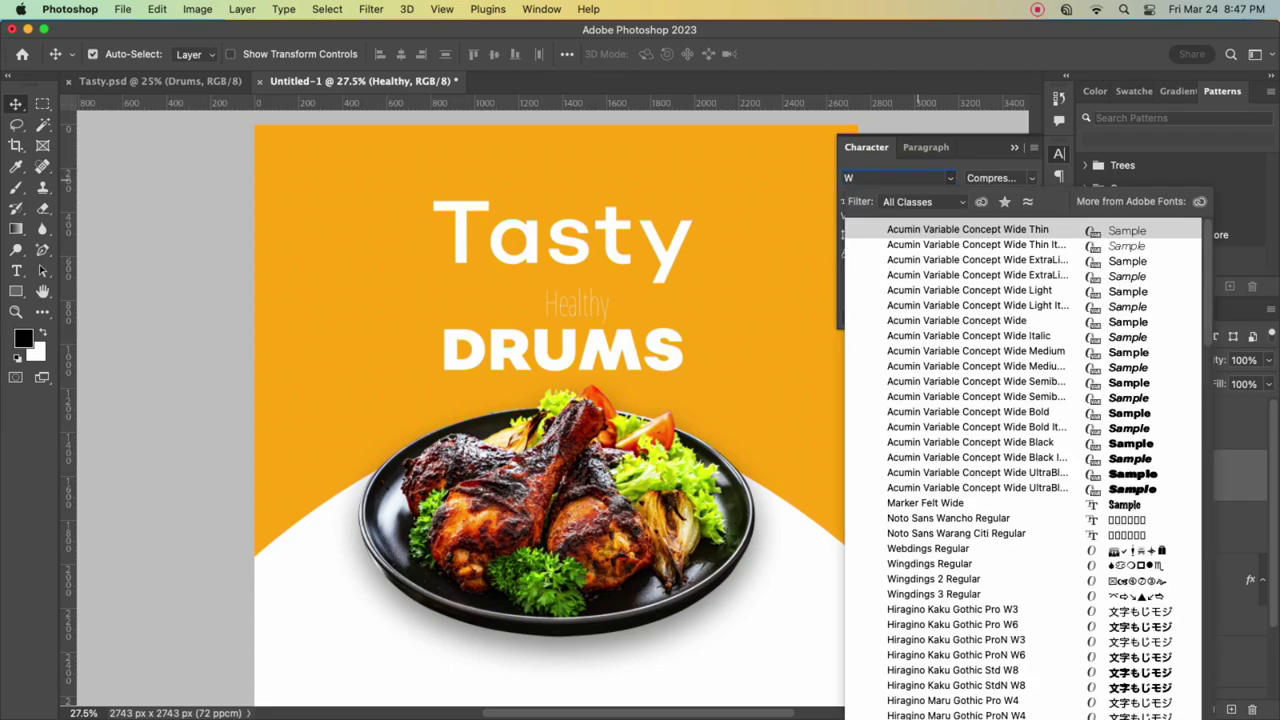
Step: Set Healthy to Acumin Variable Concept Wide Bold and centre it under Tasty
left_click(975, 412)
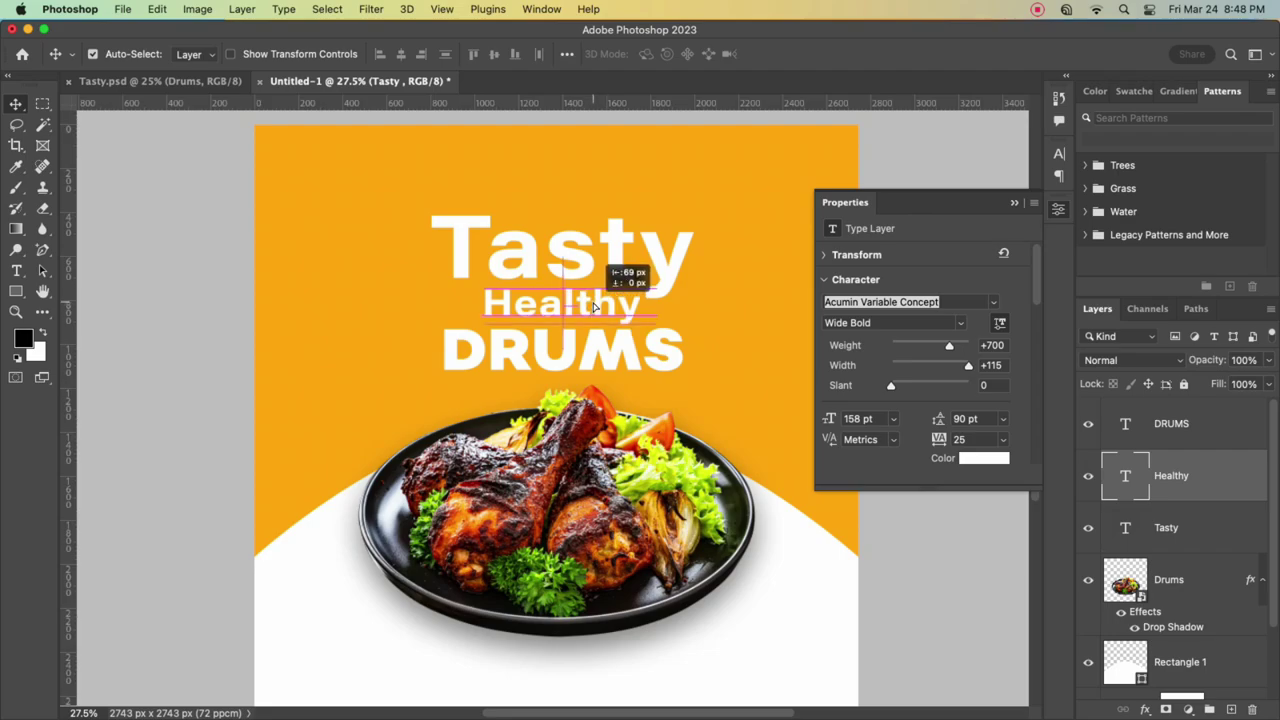
left_click_drag(607, 310, 615, 300)
scroll(615, 300, "up", 3)
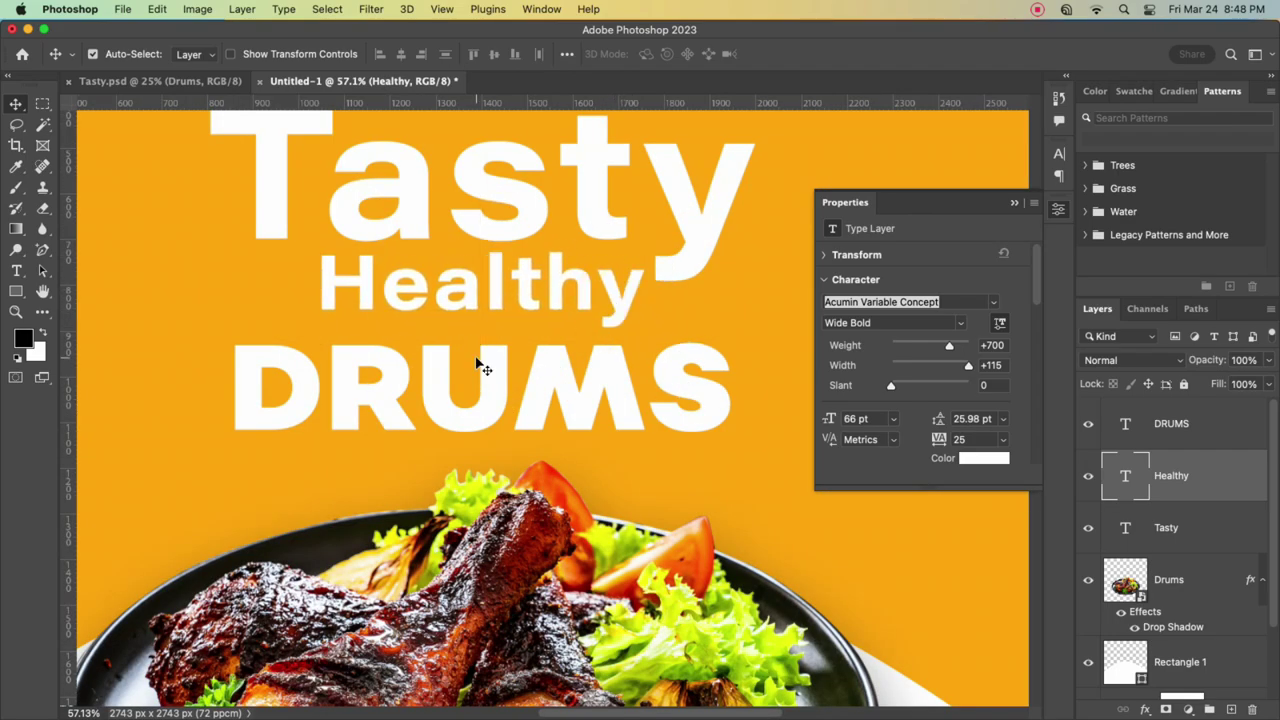
scroll(294, 314, "down", 5)
scroll(294, 314, "up", 2)
Step: Add a separate & text layer just left of Healthy
left_click(16, 271)
left_click(355, 352)
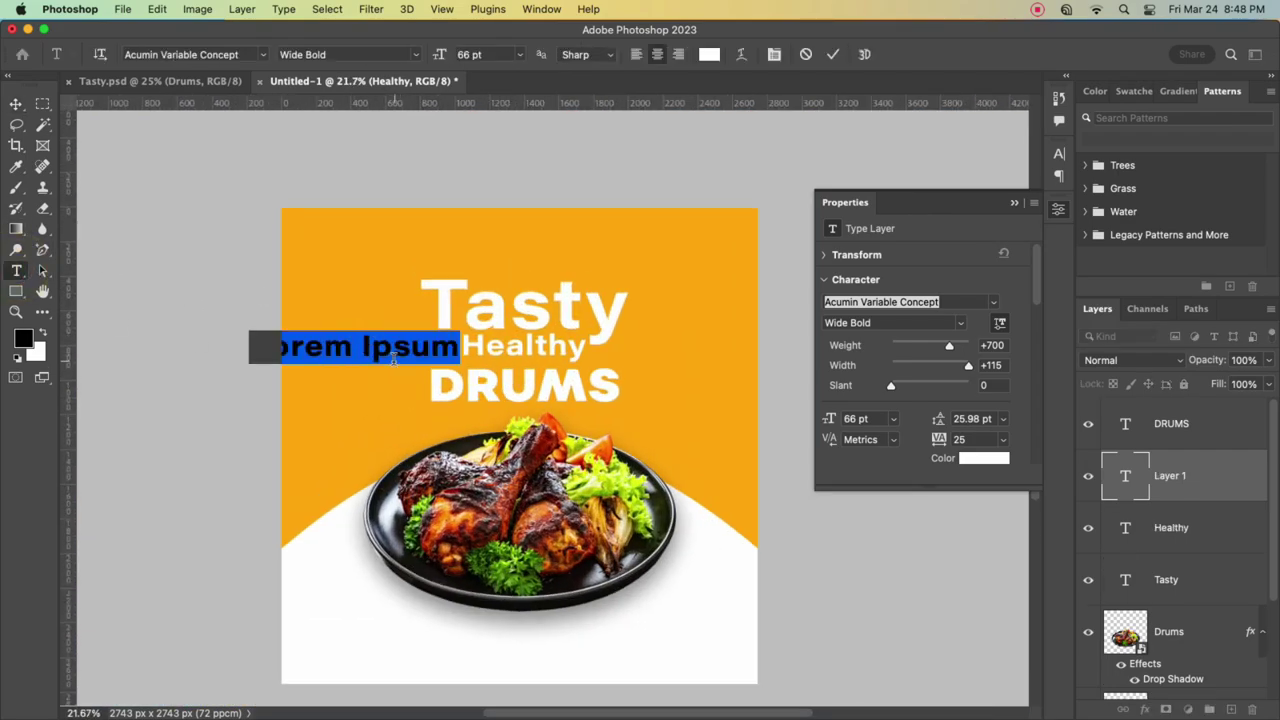
type("&")
mouse_move(345, 352)
left_mouse_down()
mouse_move(441, 355)
mouse_move(371, 337)
left_mouse_up()
scroll(441, 352, "up", 5)
left_click(366, 351)
Step: Move DRUMS up closer to '& Healthy'
left_click(510, 430)
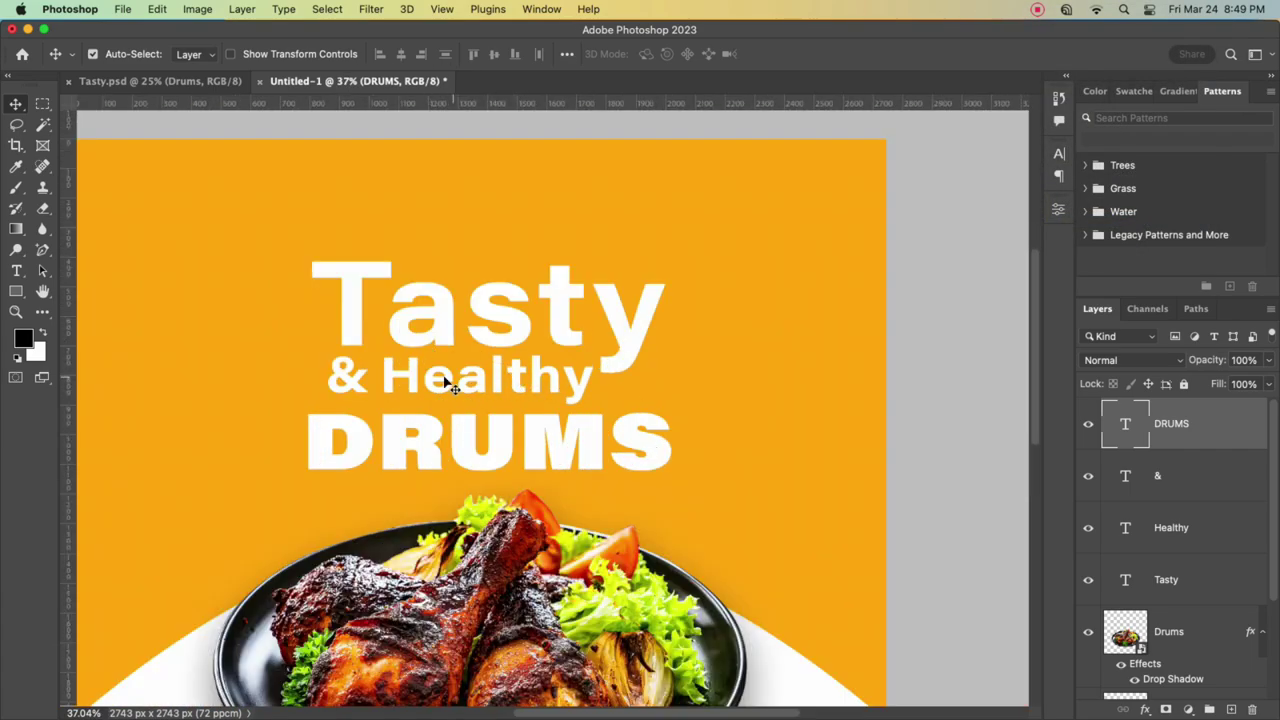
scroll(447, 385, "down", 2)
left_click_drag(509, 433, 500, 428)
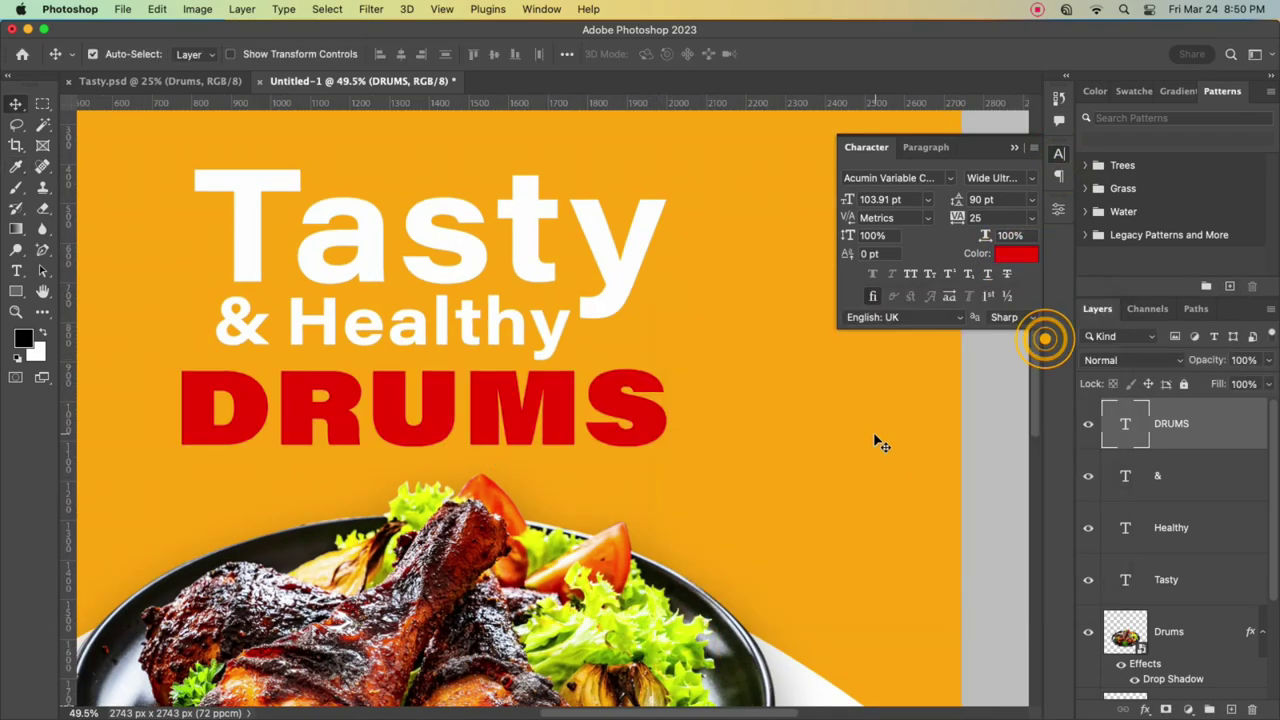
Step: Draw a rectangle over the ampersand and give it a red fill
scroll(880, 443, "down", 2)
left_click(1014, 147)
scroll(266, 414, "up", 4)
left_click(700, 371)
left_click(15, 291)
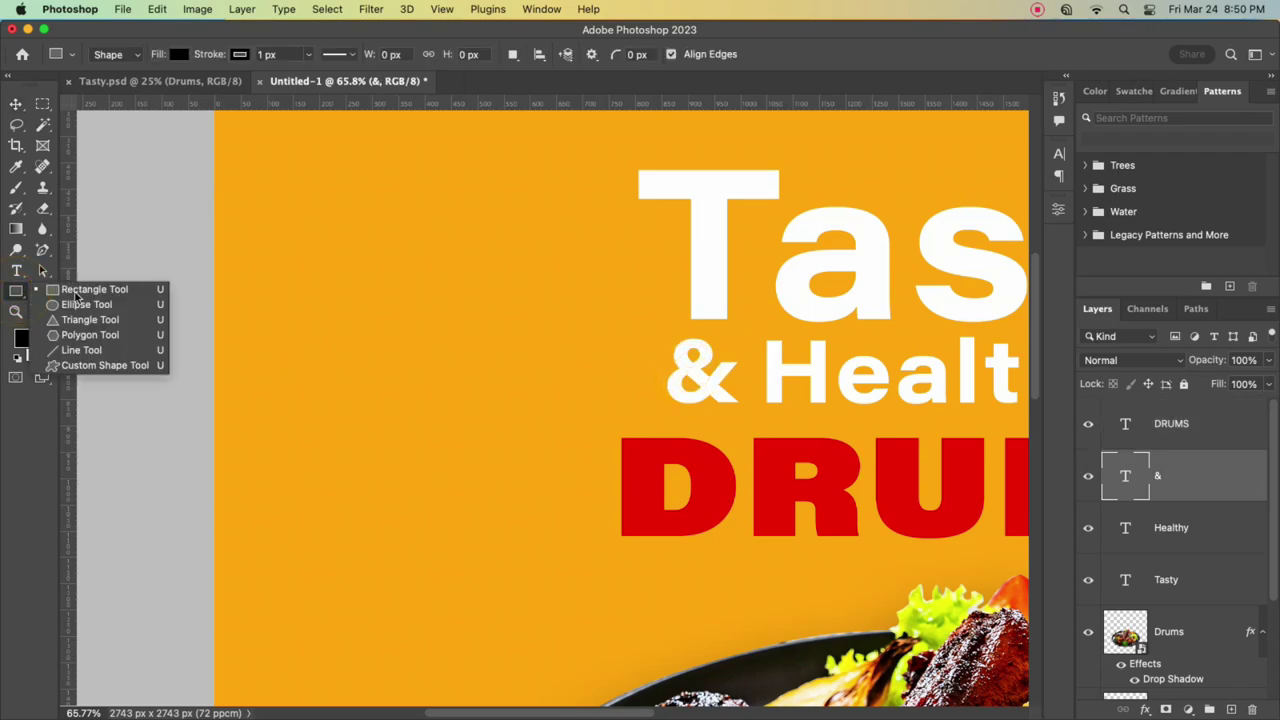
left_click(76, 296)
mouse_move(638, 338)
left_mouse_down()
mouse_move(686, 405)
mouse_move(759, 411)
left_mouse_up()
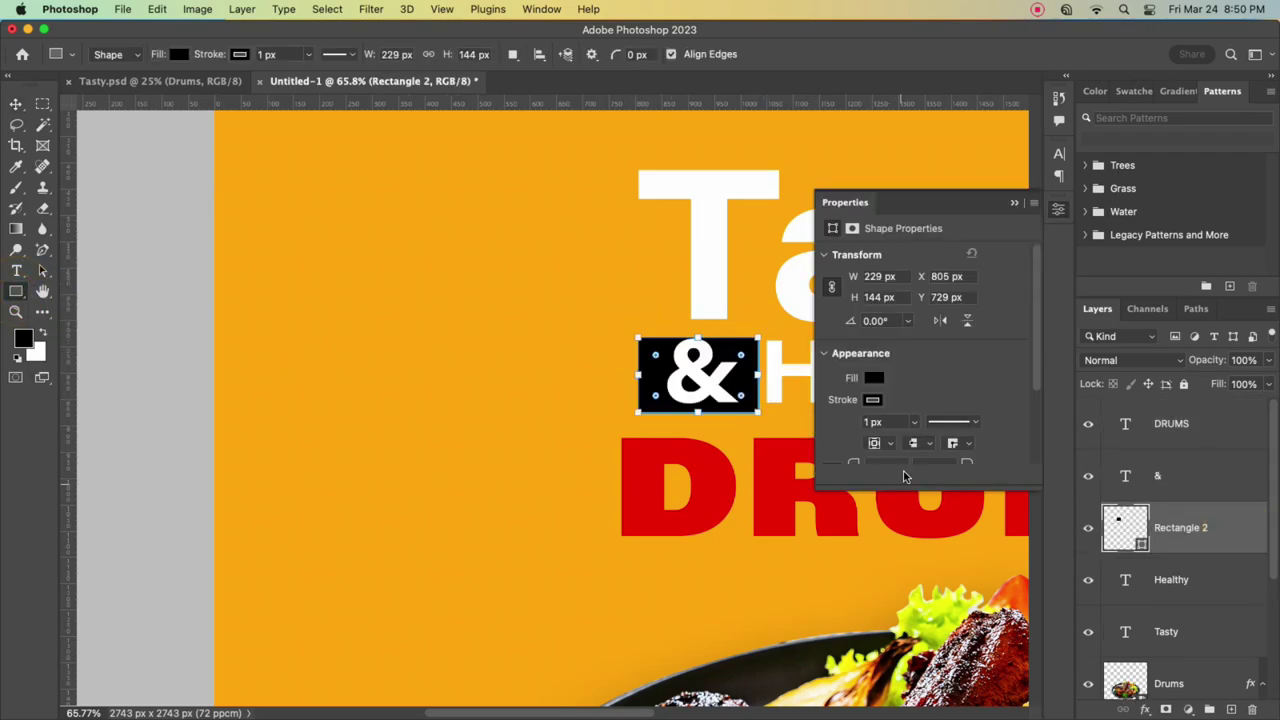
left_click(875, 377)
left_click(850, 457)
Step: Return to the Move tool and select the & and Healthy text layers
left_click(16, 104)
left_click(700, 390)
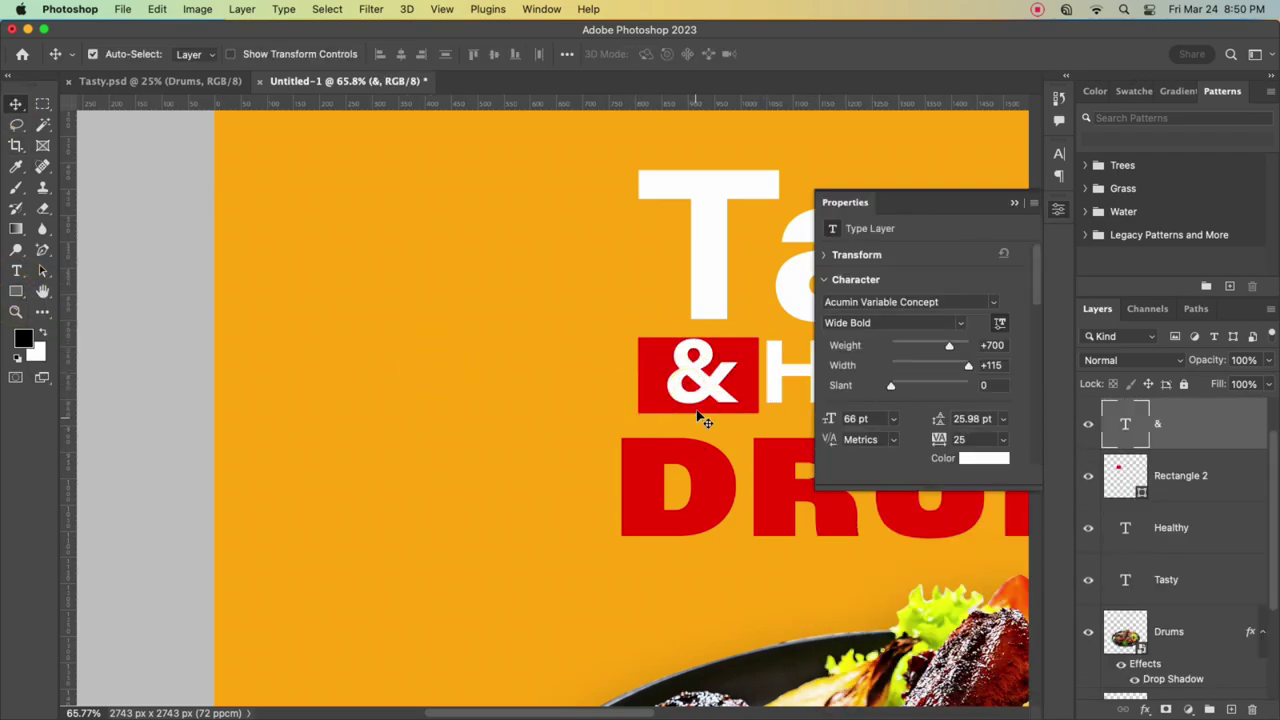
scroll(713, 387, "down", 5)
scroll(749, 434, "up", 3)
left_click(683, 358)
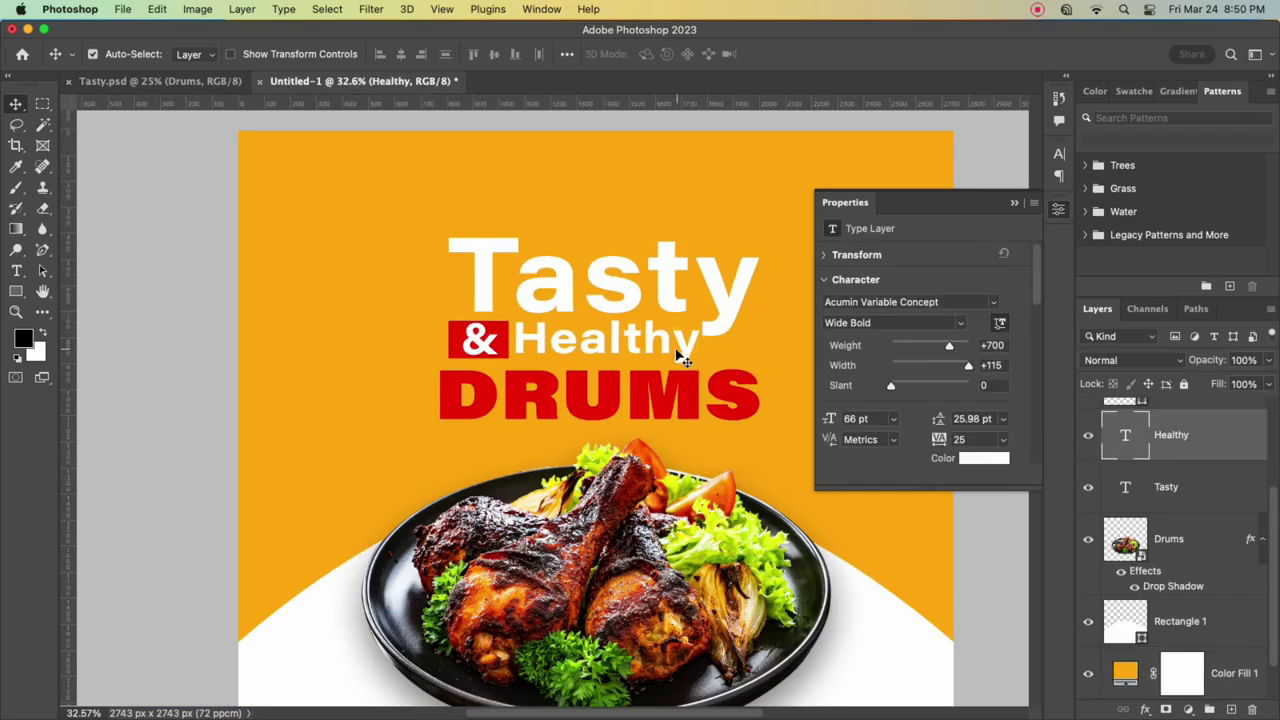
scroll(683, 358, "down", 2)
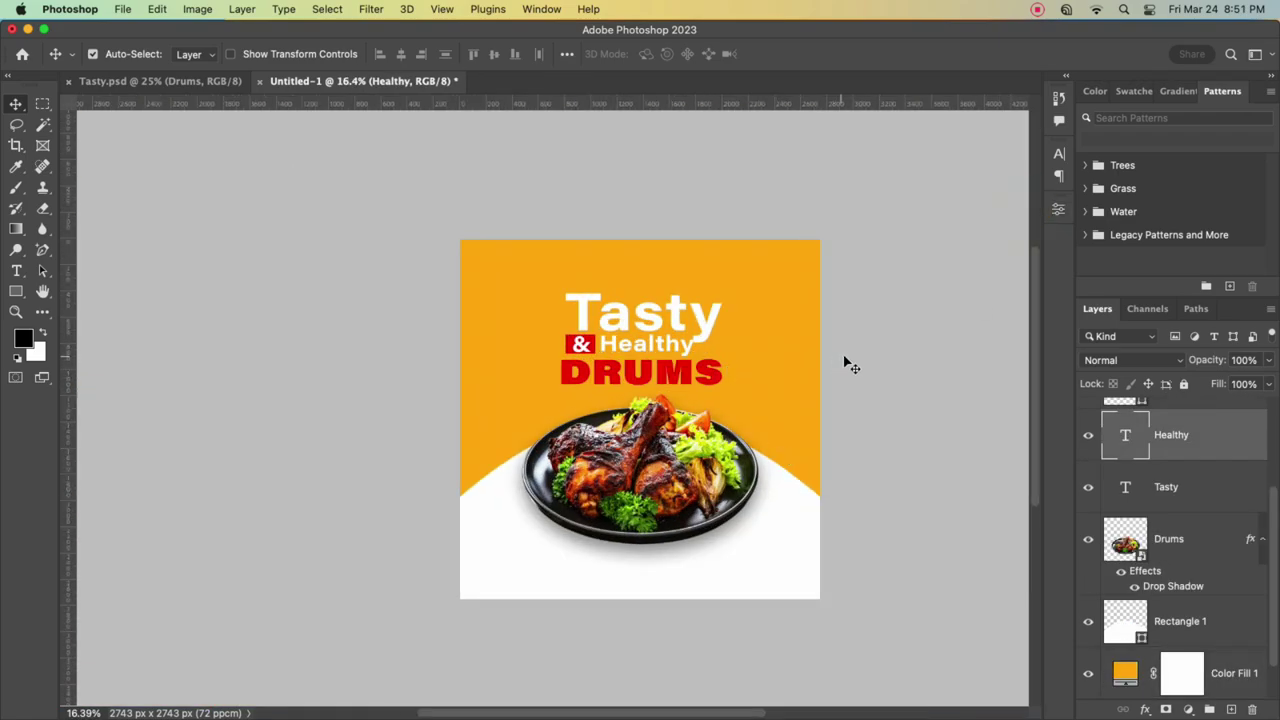
scroll(889, 363, "up", 1)
left_click(142, 81)
Step: Drag the red bell pepper, red chili and yellow bell pepper from Tasty.psd into the post
left_click_drag(280, 580, 485, 415)
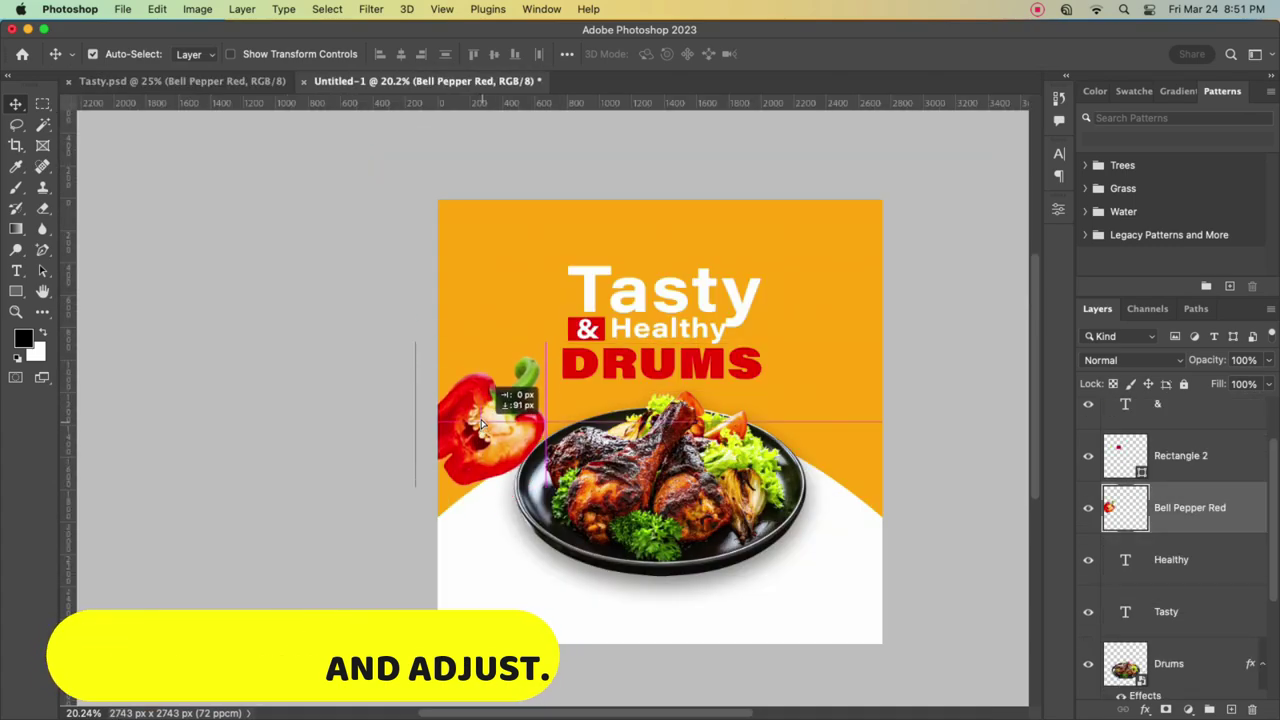
left_click(190, 81)
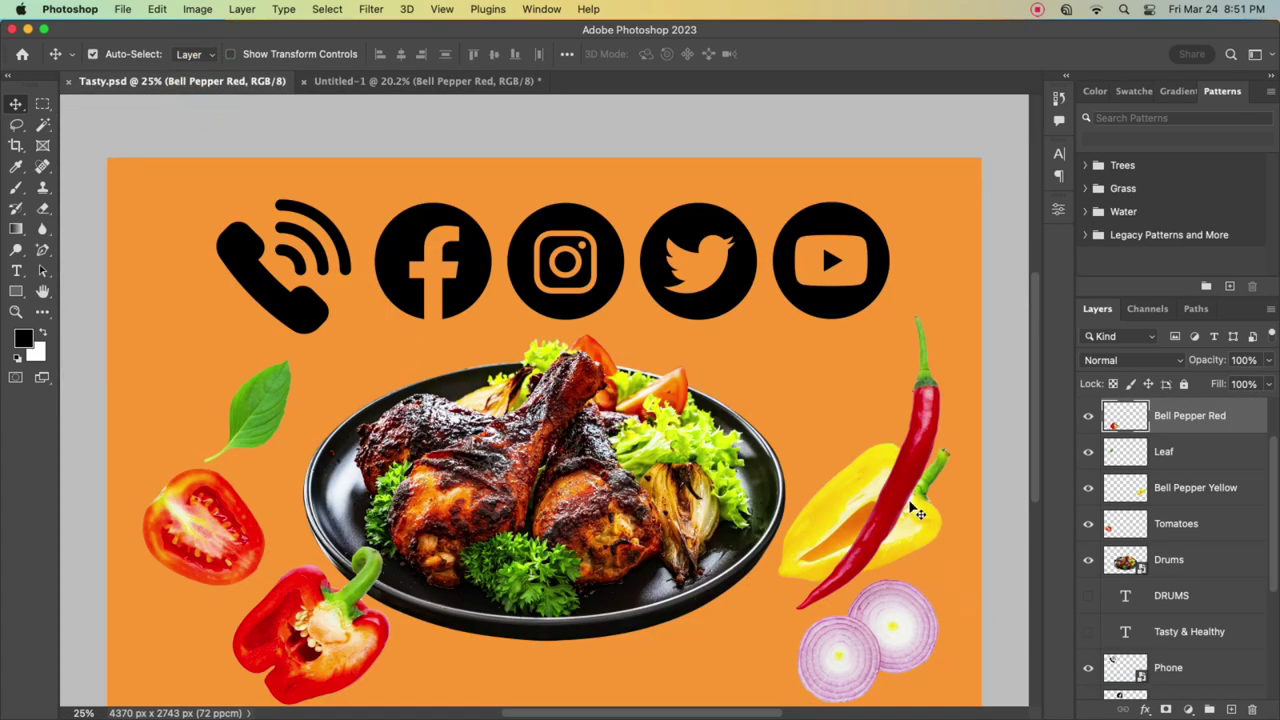
left_click_drag(917, 513, 797, 360)
left_click(160, 81)
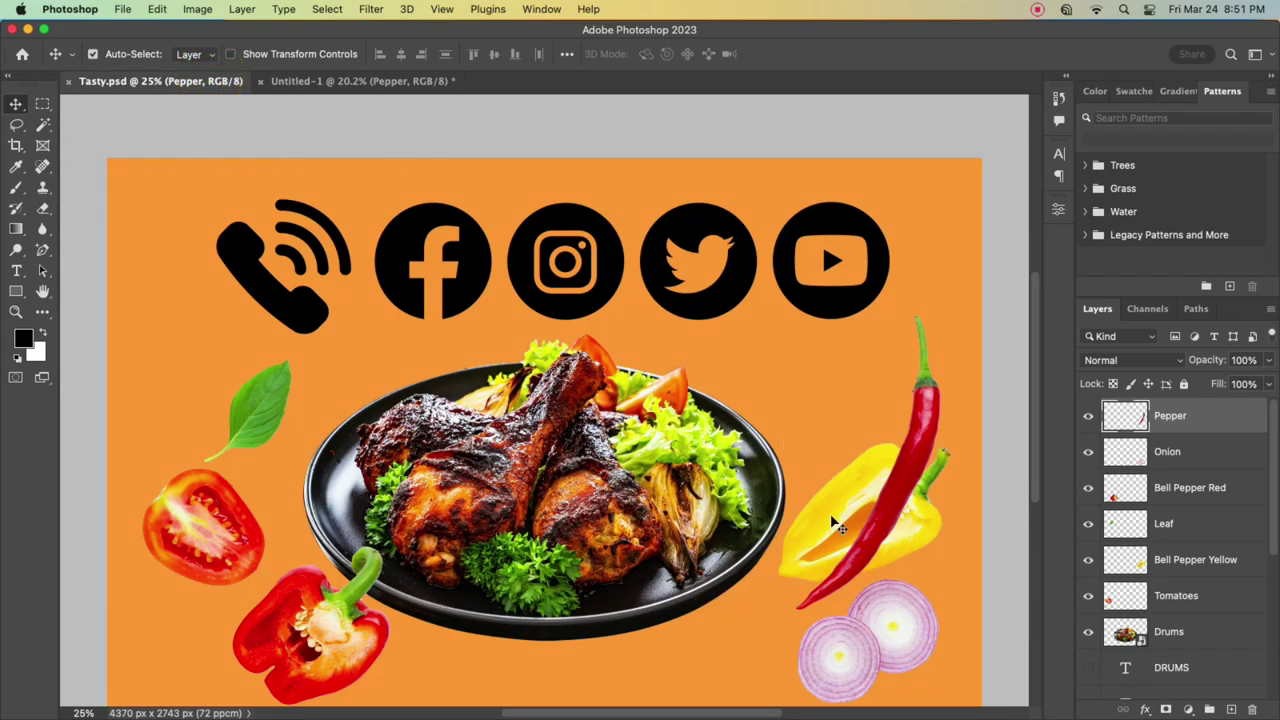
left_click_drag(838, 527, 293, 92)
left_click_drag(827, 550, 830, 550)
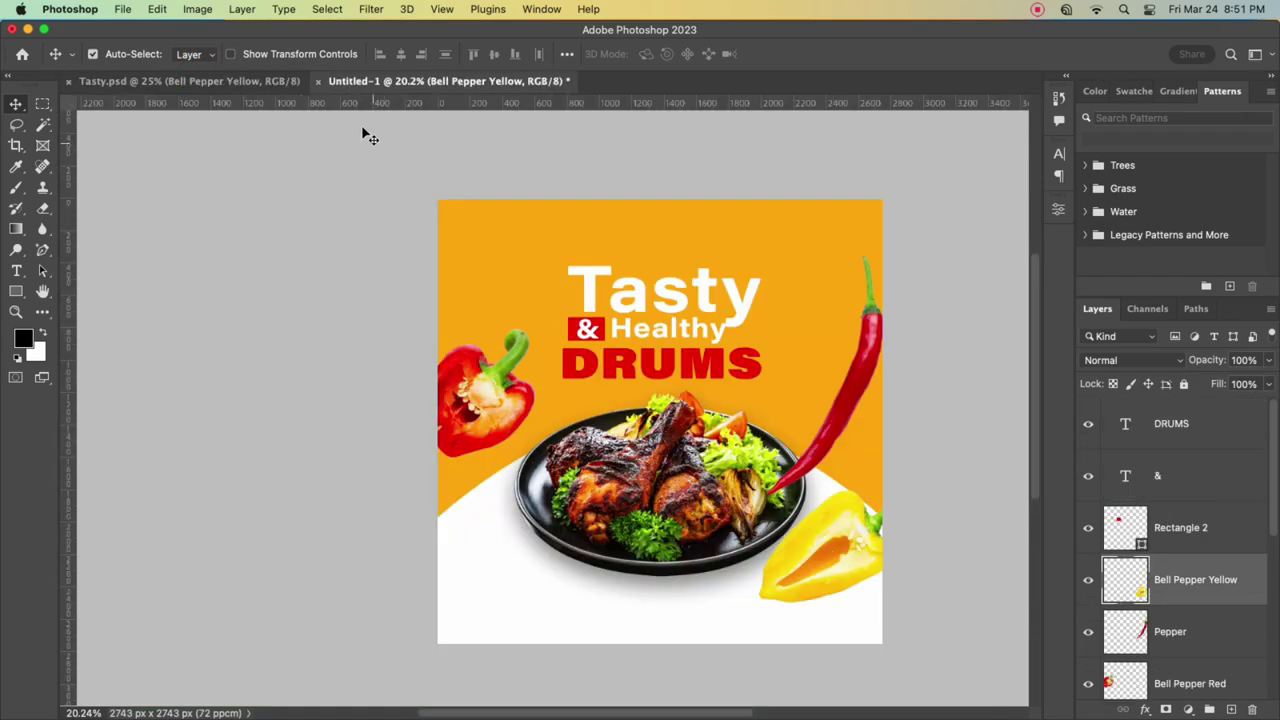
Step: Bring the tomato slice (top right), onion slices and basil leaf into the post
left_click(190, 81)
left_click_drag(210, 530, 443, 87)
left_click_drag(703, 425, 830, 268)
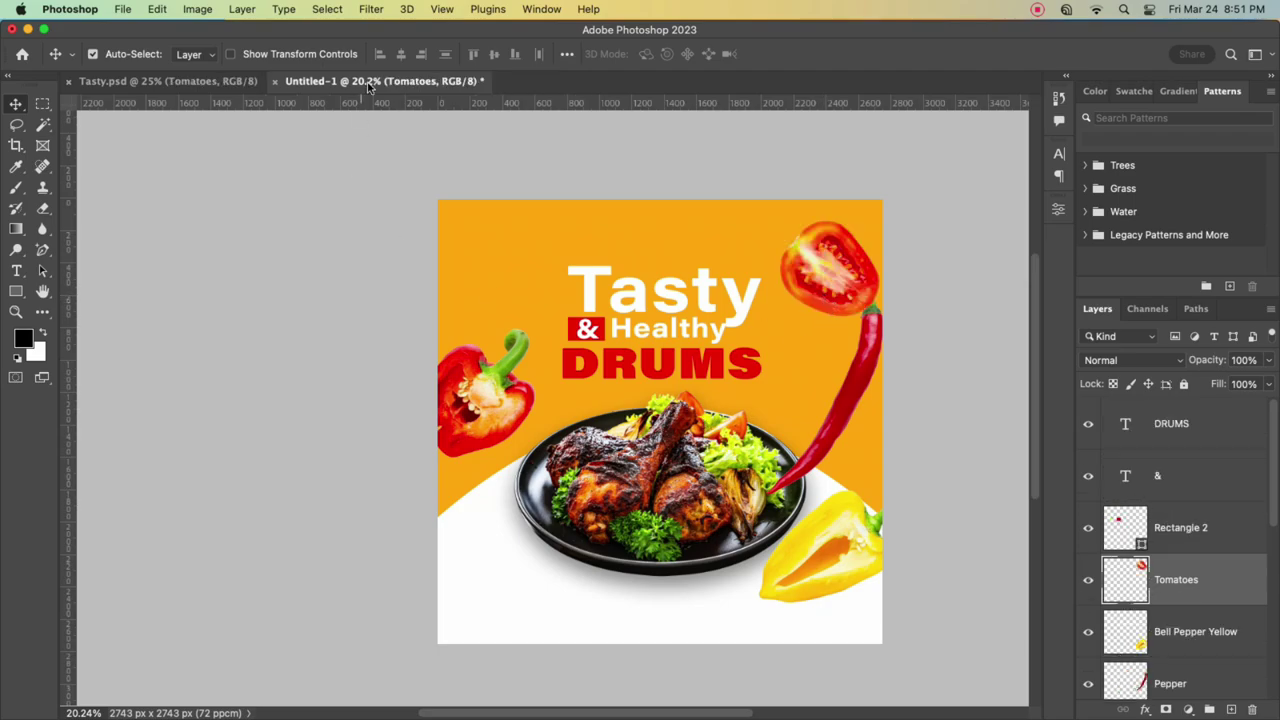
left_click(170, 81)
mouse_move(880, 615)
left_mouse_down()
mouse_move(185, 85)
mouse_move(527, 548)
left_mouse_up()
left_click(201, 84)
mouse_move(270, 400)
left_mouse_down()
mouse_move(588, 408)
mouse_move(580, 577)
mouse_move(560, 315)
left_mouse_up()
Step: Select the Rectangle 2 layer, then the Leaf layer, in the Layers panel
scroll(630, 540, "up", 2)
scroll(640, 525, "down", 4)
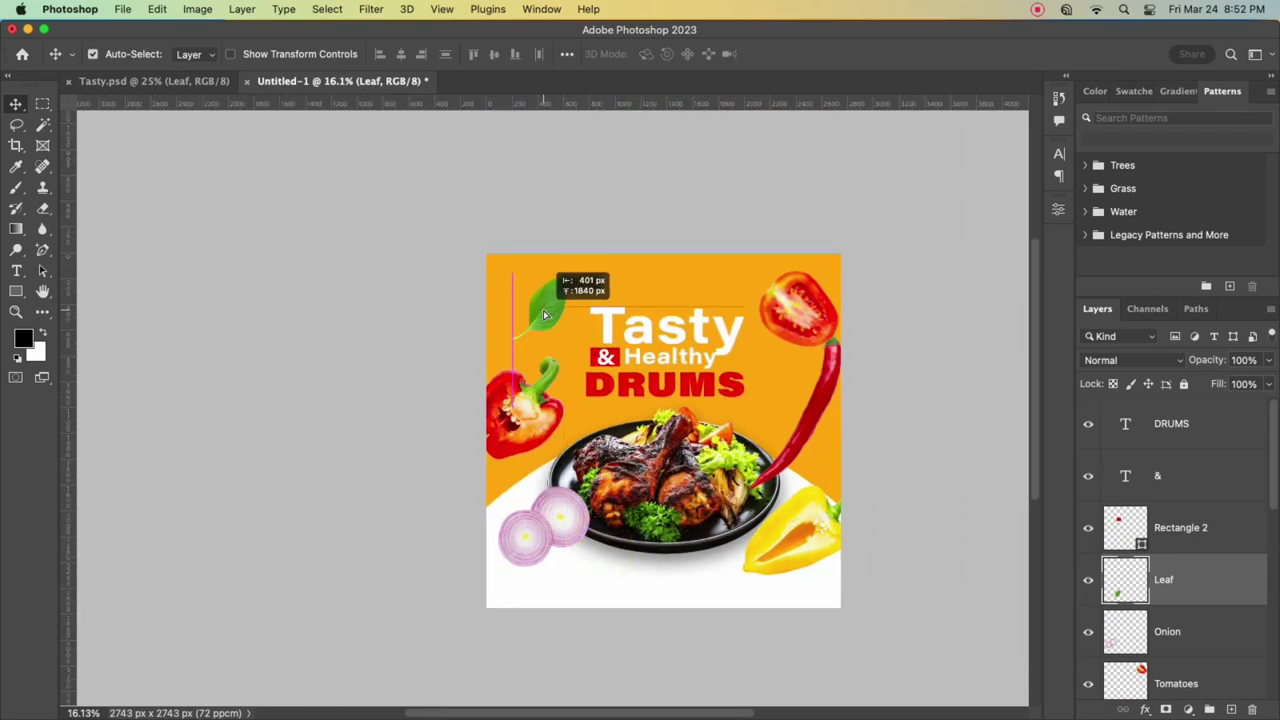
scroll(1200, 540, "down", 3)
scroll(1203, 510, "up", 3)
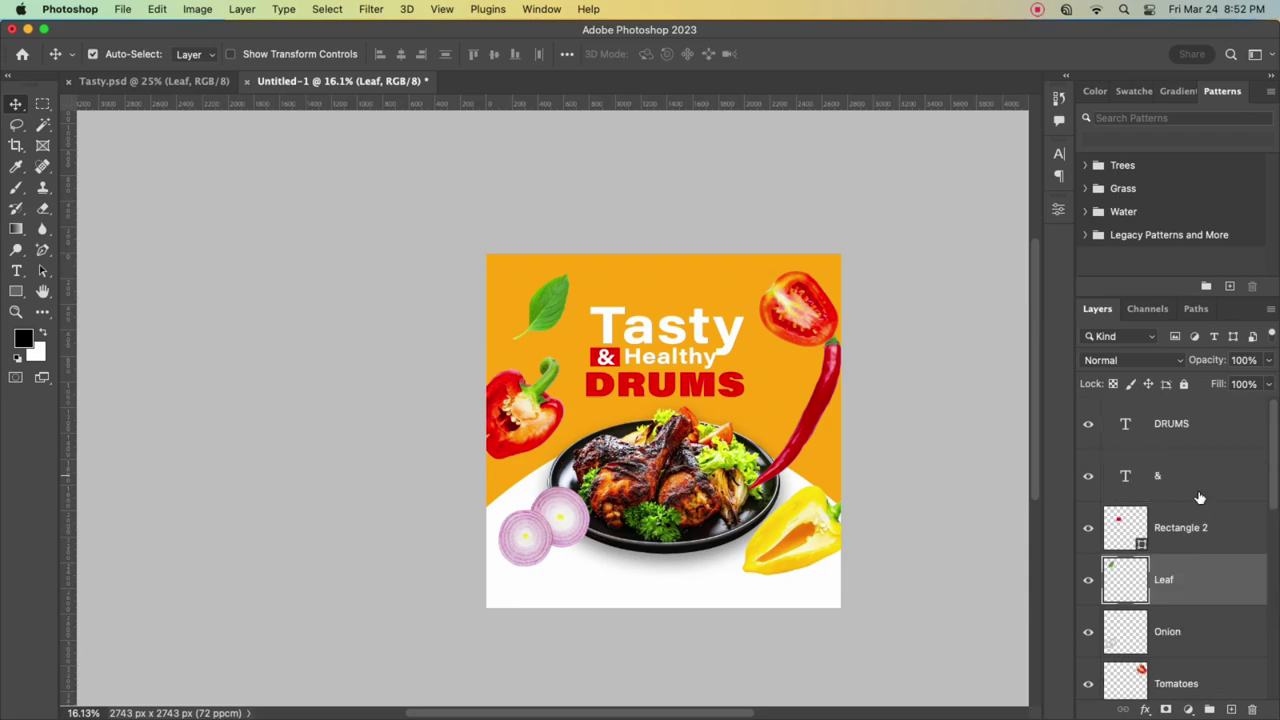
left_click(1198, 532)
left_click(1200, 580)
left_click_drag(1273, 500, 1273, 553)
Step: Select the vegetable layers from Leaf to Bell Pepper Red, then the orange background fill
left_click(1212, 680, "shift")
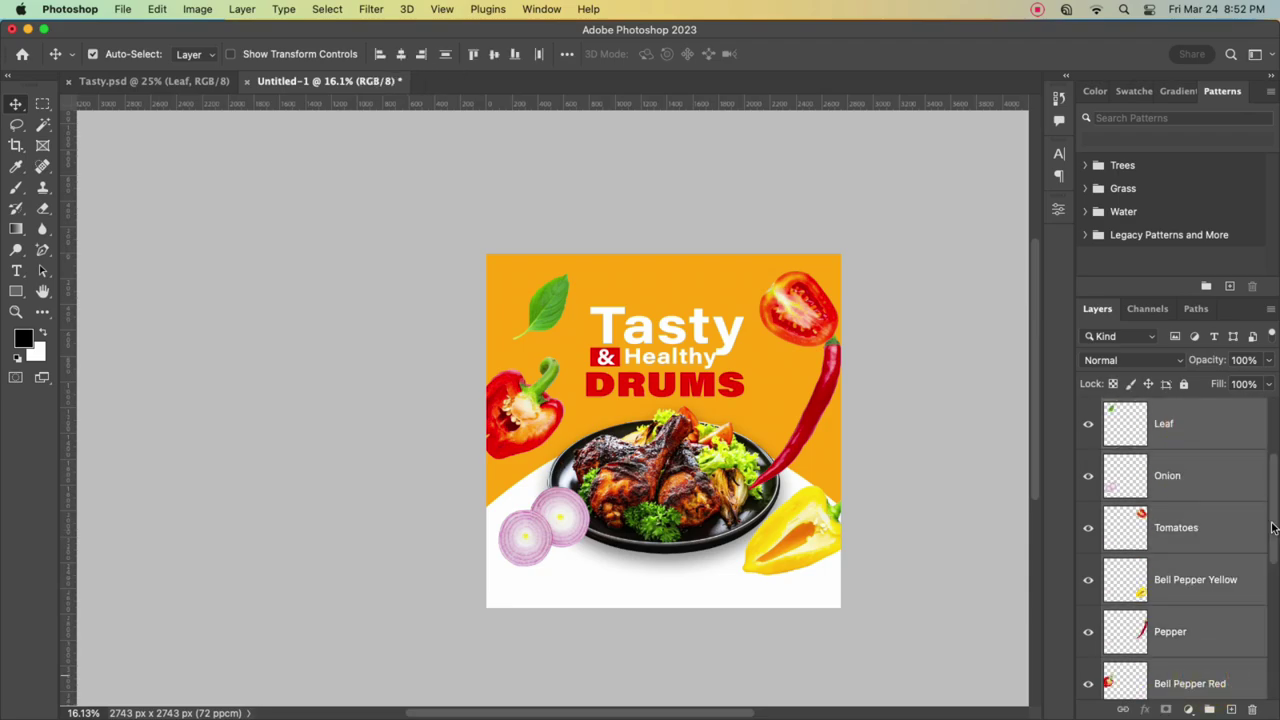
scroll(1212, 600, "down", 1)
scroll(1220, 520, "up", 2)
scroll(1190, 450, "down", 1)
scroll(1205, 440, "up", 1)
scroll(1205, 430, "down", 1)
left_click(760, 385)
scroll(826, 378, "down", 1)
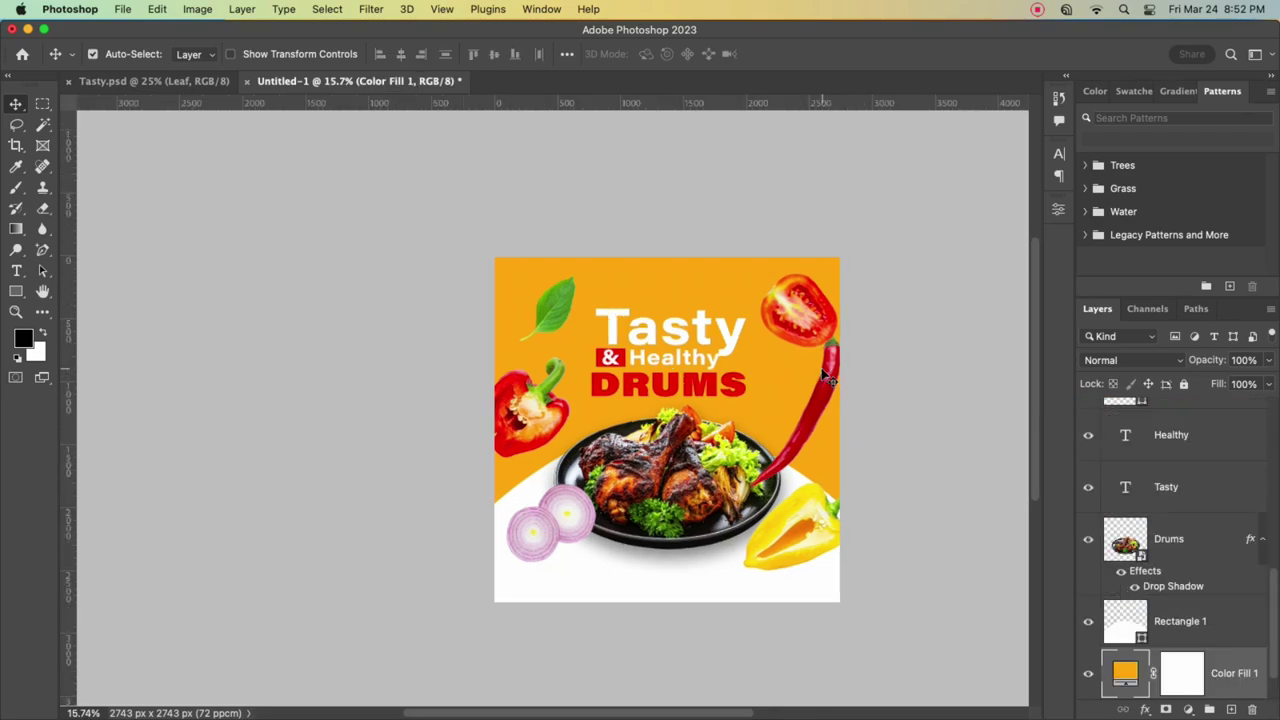
scroll(826, 378, "up", 3)
scroll(809, 371, "down", 2)
Step: Nudge the tomato slice, then move the chili left and rotate it about 31° clockwise
left_click_drag(814, 251, 780, 288)
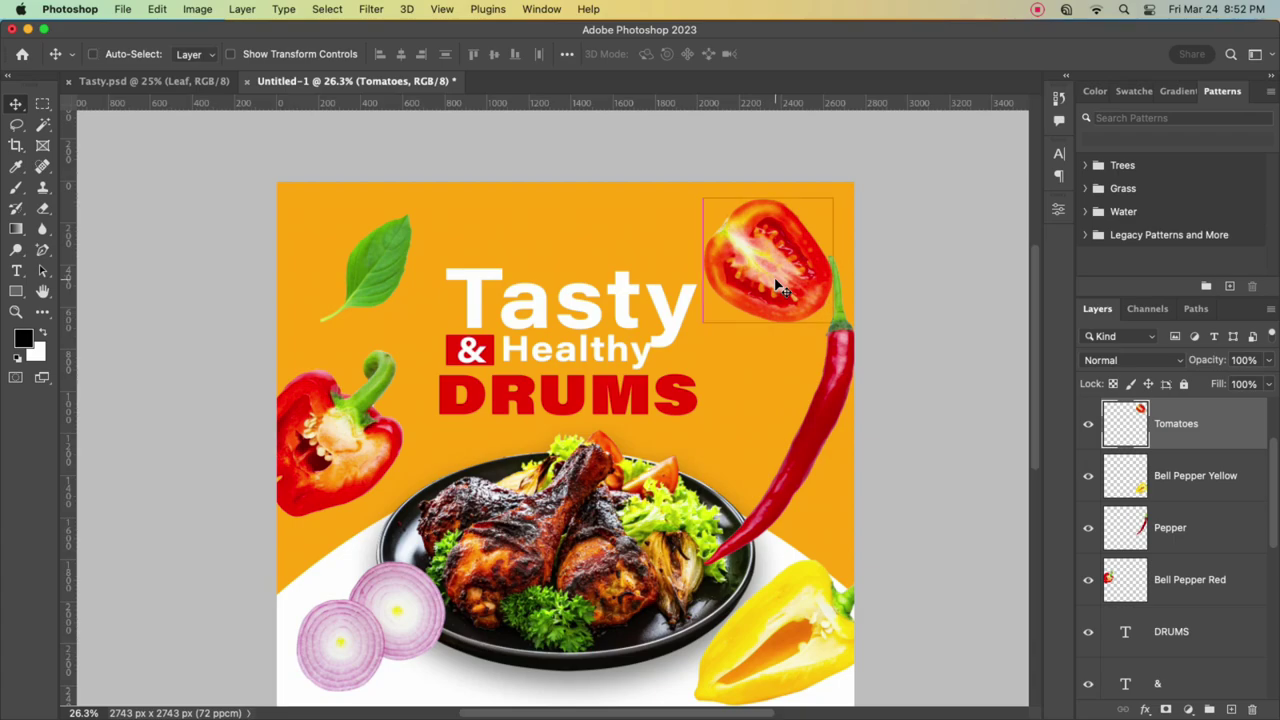
key("ctrl+t")
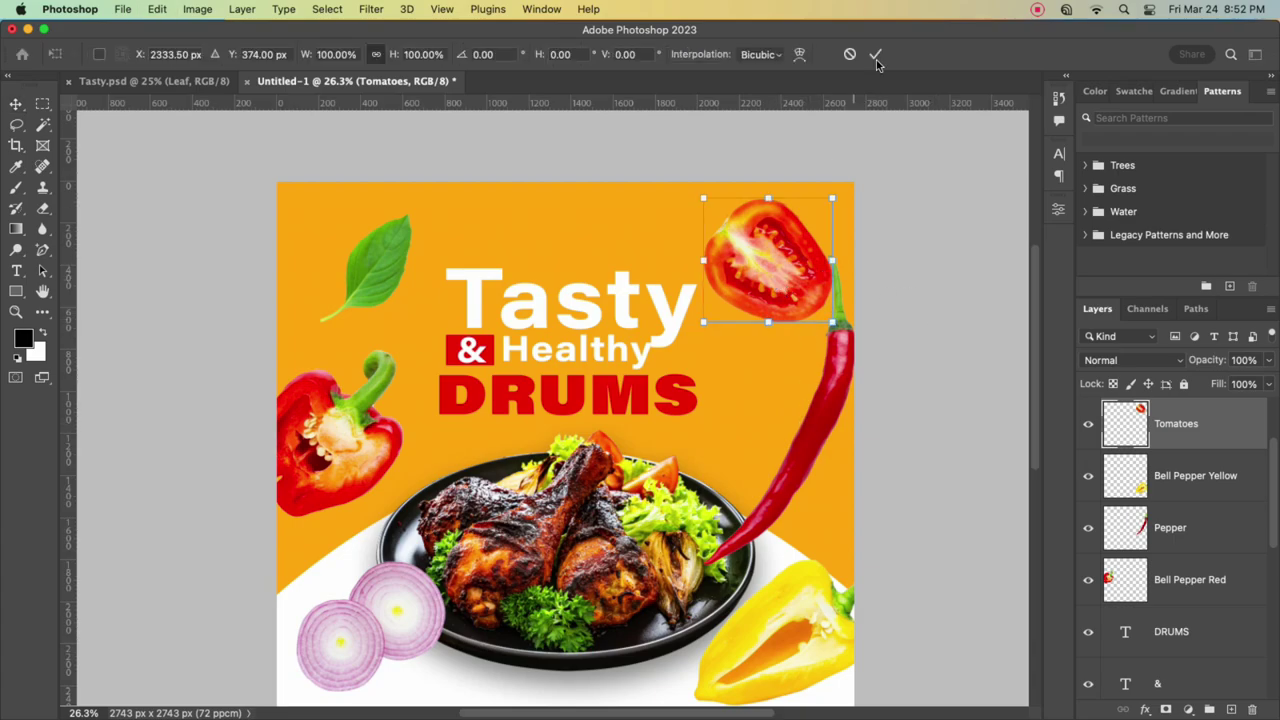
left_click(876, 58)
left_click_drag(823, 443, 738, 440)
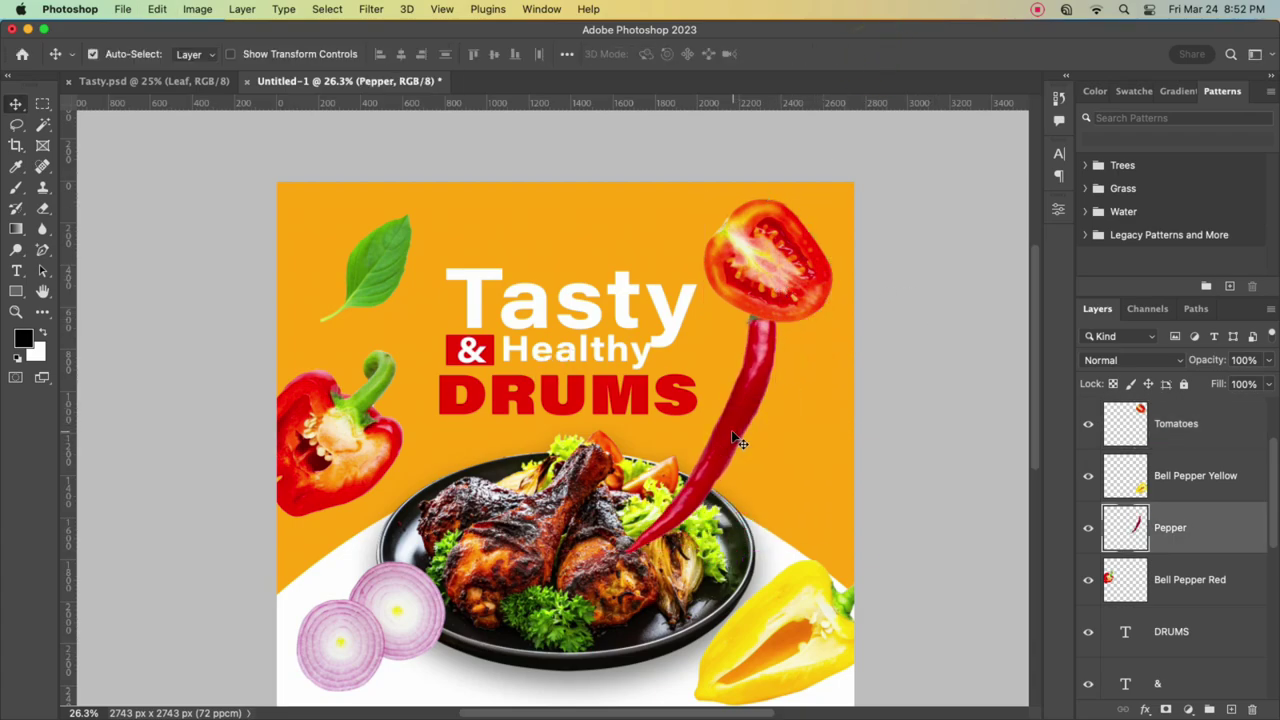
key("ctrl+t")
mouse_move(787, 234)
left_mouse_down()
mouse_move(838, 338)
mouse_move(830, 320)
left_mouse_up()
key("Return")
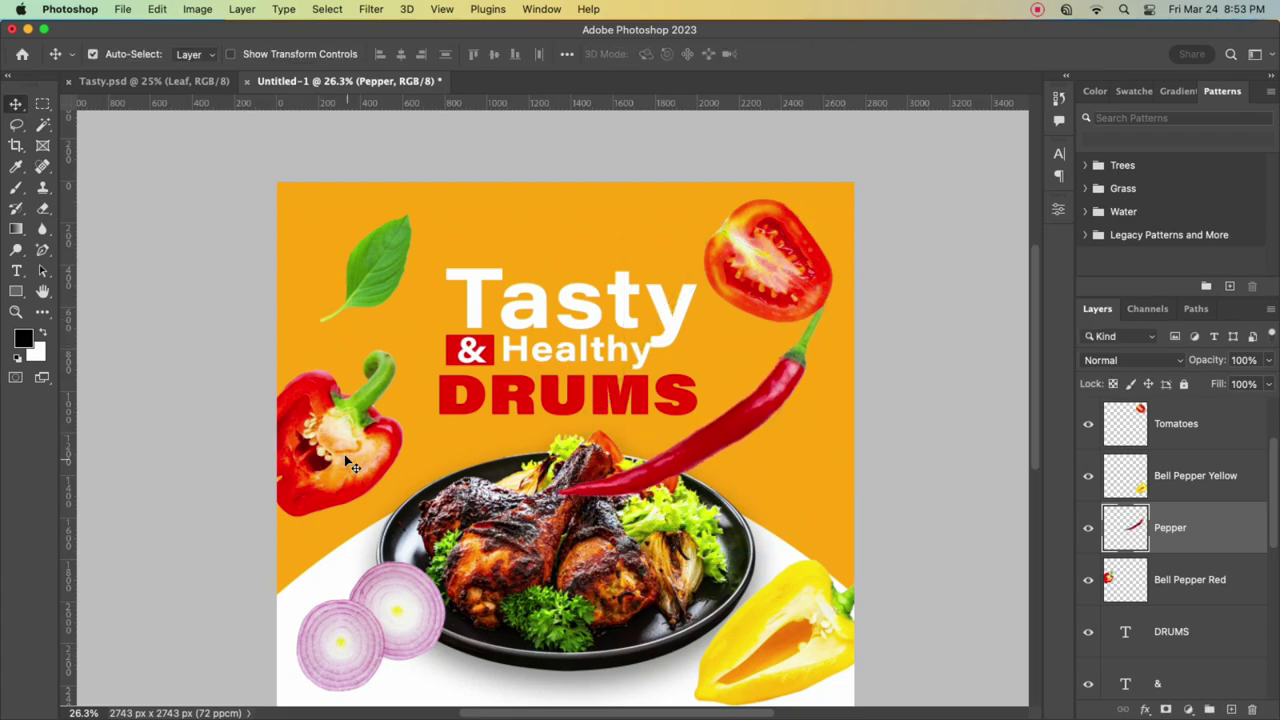
Step: Shift the red pepper right, onions to the right edge, yellow pepper to the top
left_click_drag(348, 458, 380, 458)
left_click_drag(390, 617, 829, 440)
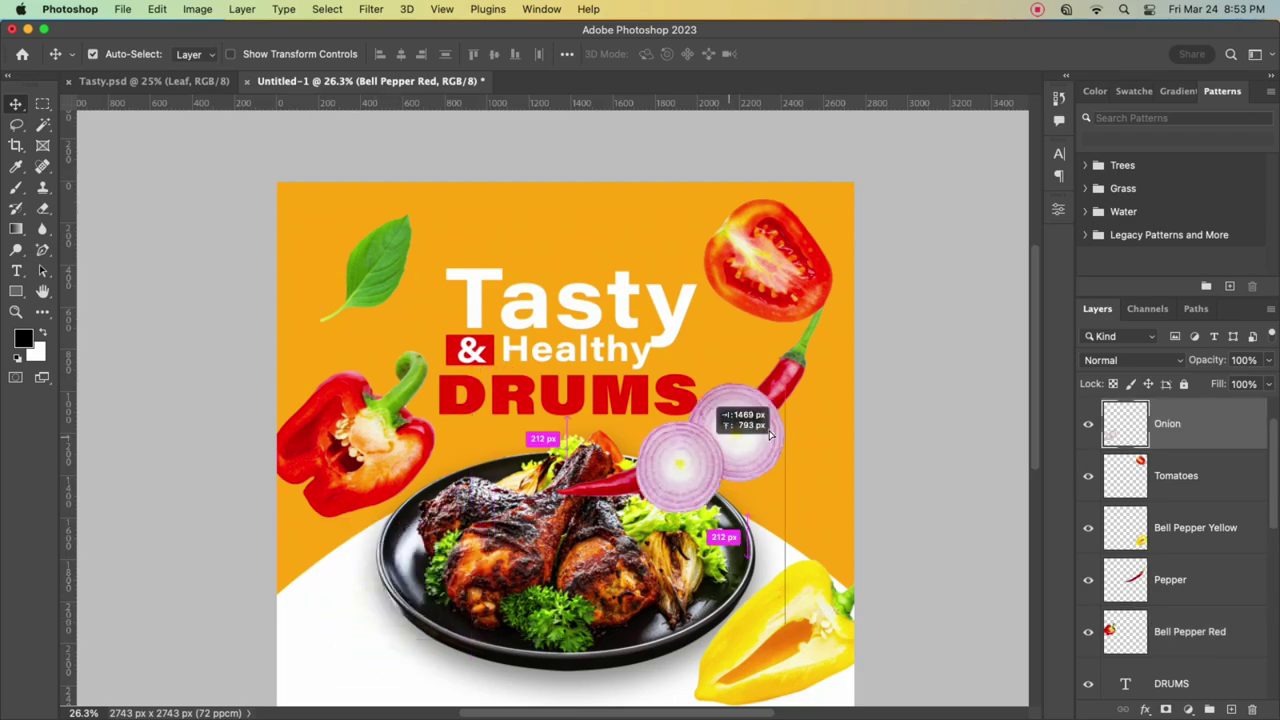
left_click_drag(794, 608, 570, 178)
Step: Select all the vegetable layers from Leaf to Bell Pepper Red
scroll(1265, 488, "up", 1)
left_click(1213, 423)
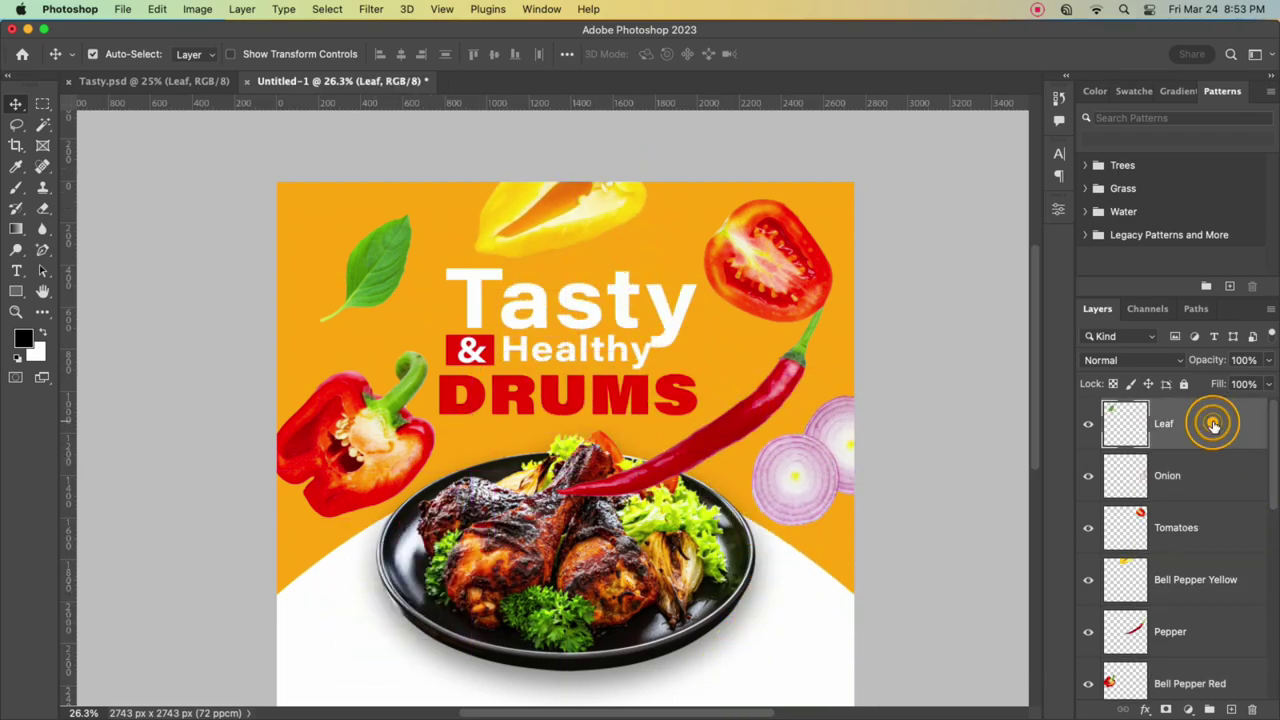
scroll(1267, 509, "down", 1)
left_click(1201, 626, "shift")
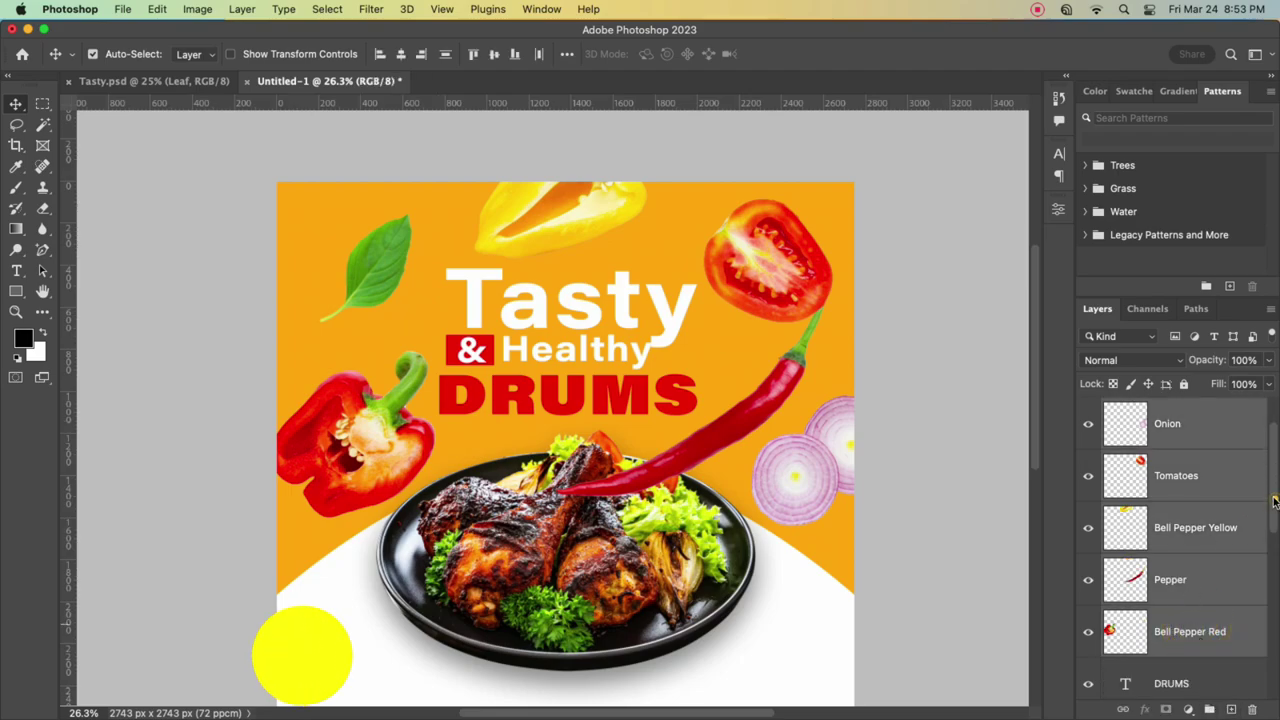
scroll(1270, 470, "up", 1)
scroll(1270, 500, "down", 1)
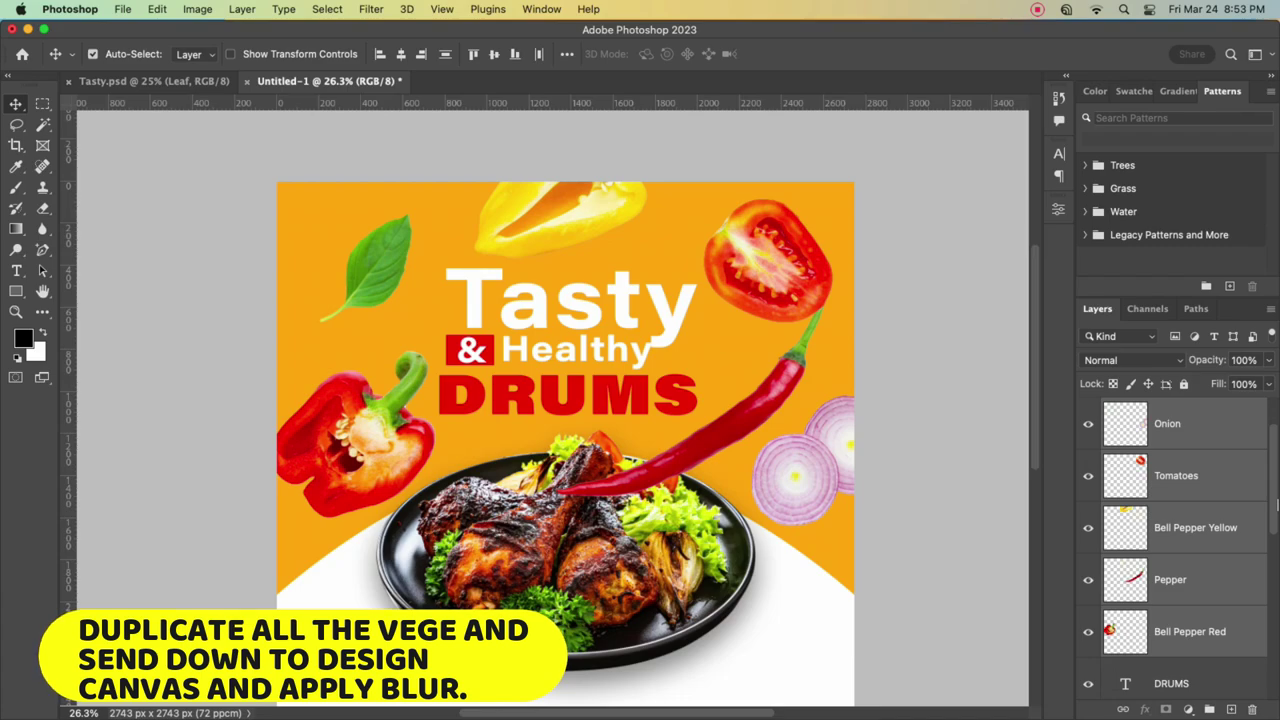
Step: Duplicate the vegetable layers, group the copies, and place Group 1 above Color Fill 1
scroll(1270, 505, "down", 2)
left_click_drag(1232, 530, 1235, 711)
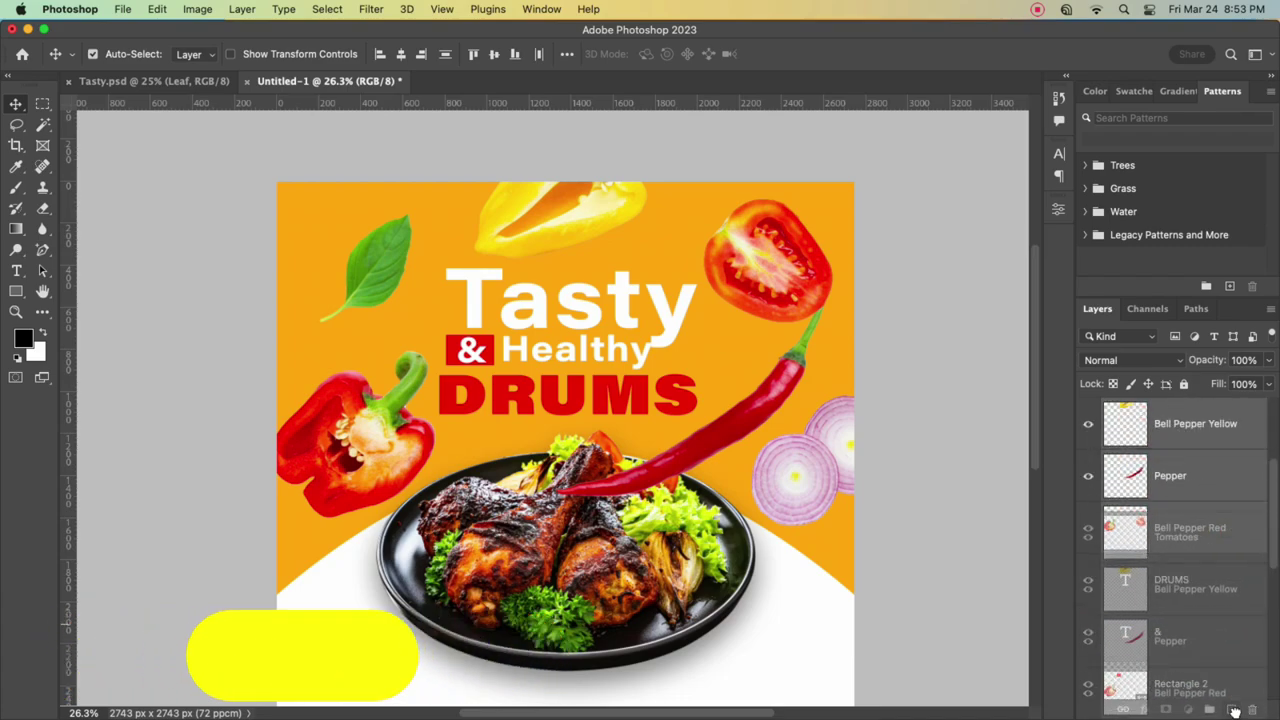
scroll(1255, 575, "down", 1)
scroll(1255, 575, "down", 1)
left_click(1209, 709)
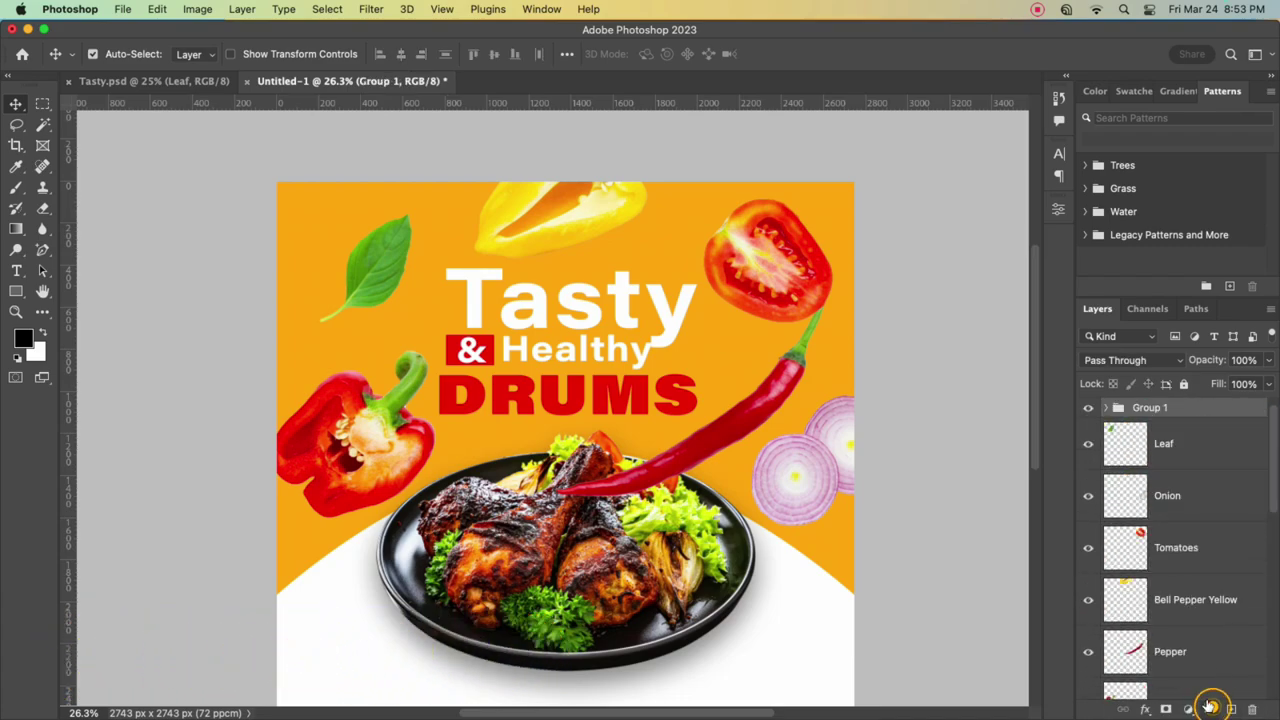
left_click_drag(1198, 412, 1185, 683)
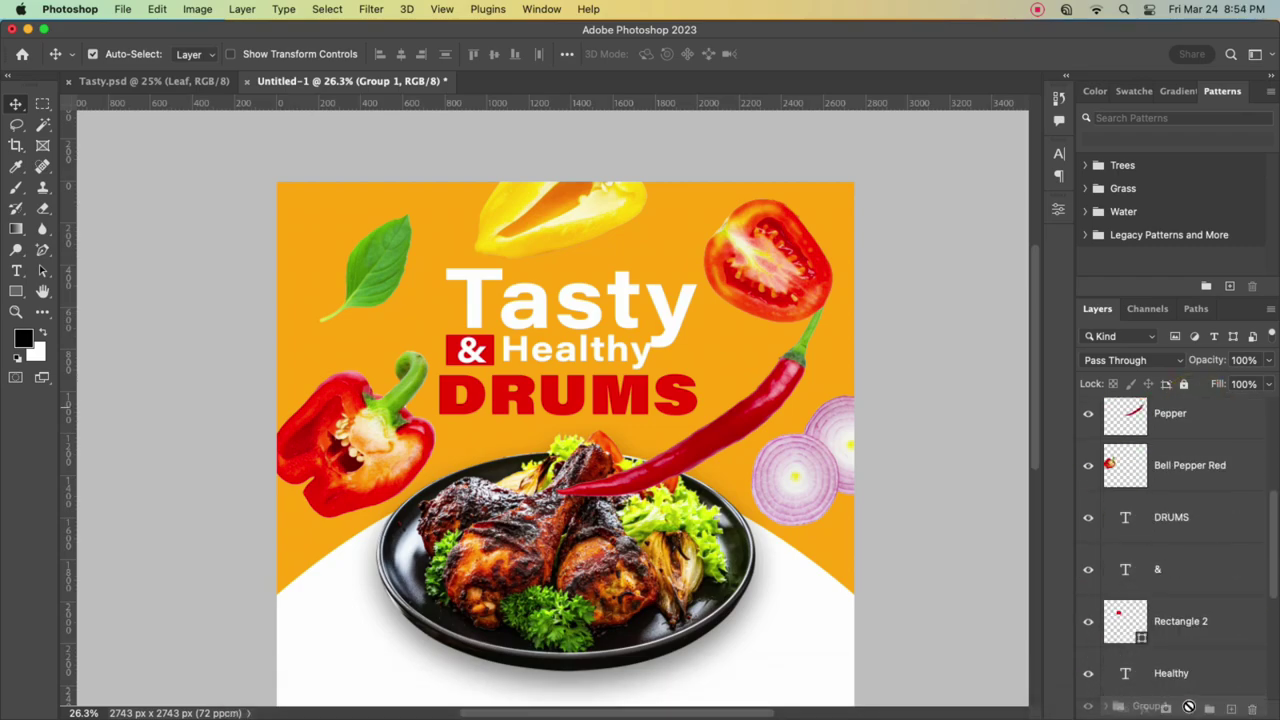
left_click_drag(1185, 683, 1175, 650)
left_click(1210, 637)
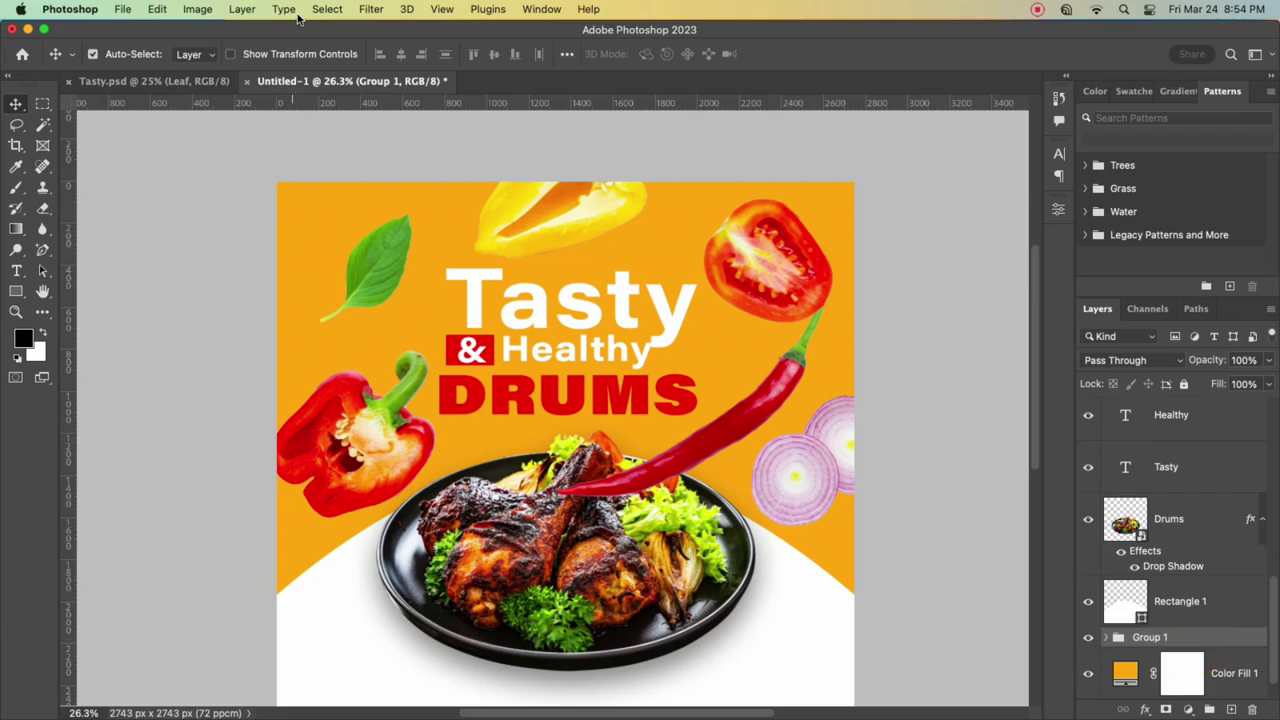
Step: Select all the vegetable copies inside Group 1 and convert them to a smart object
left_click(374, 10)
left_click(1105, 637)
scroll(1180, 560, "down", 4)
left_click(1209, 487)
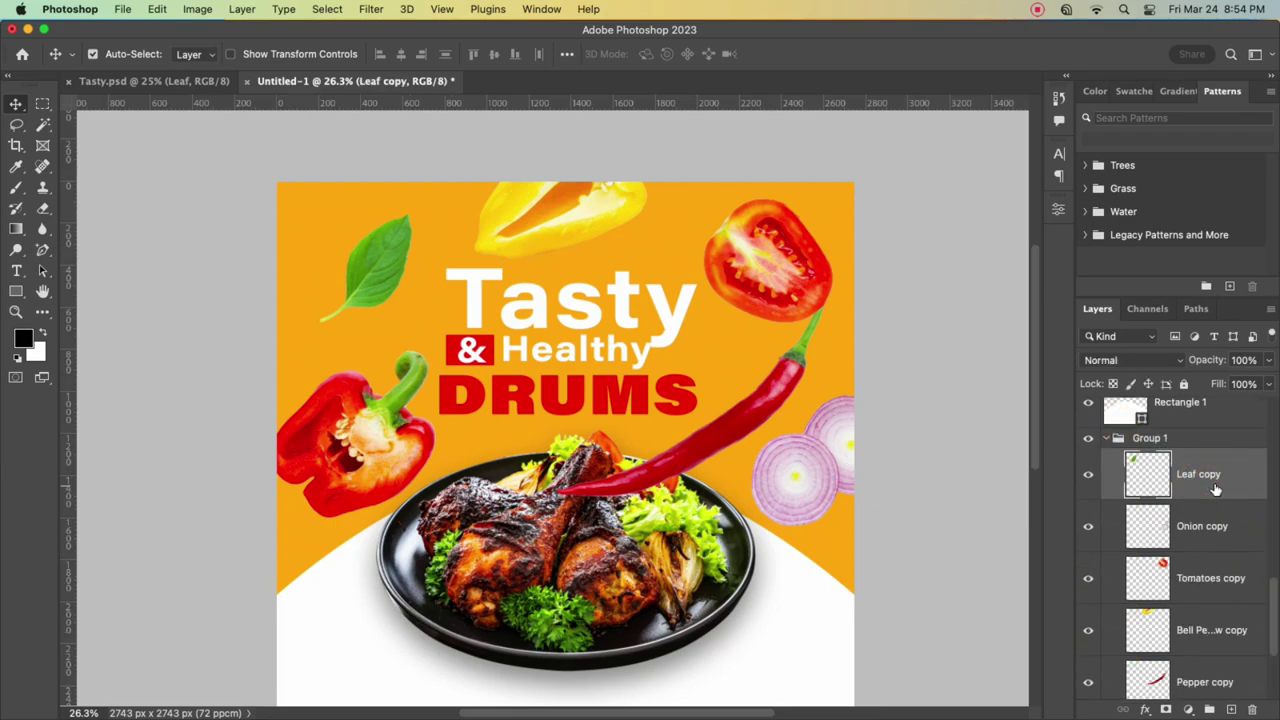
left_click_drag(1272, 605, 1276, 628)
left_click(1205, 636, "shift")
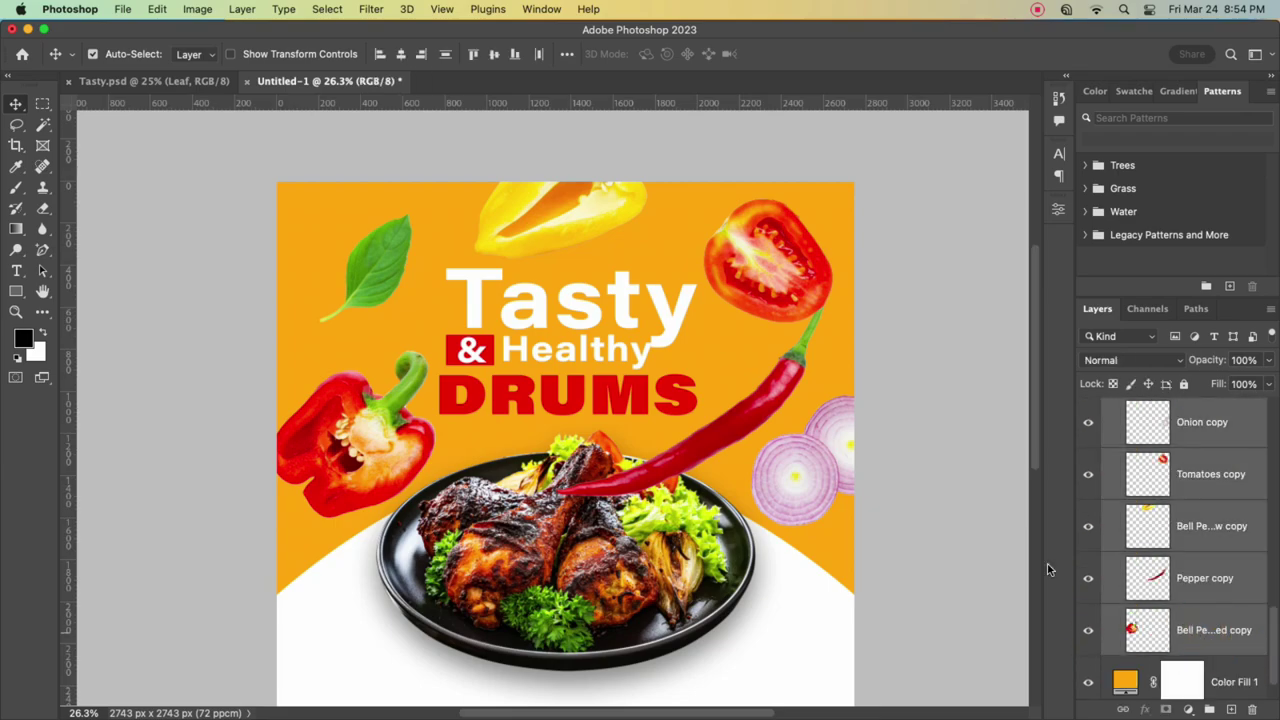
right_click(1180, 615)
right_click(1211, 575)
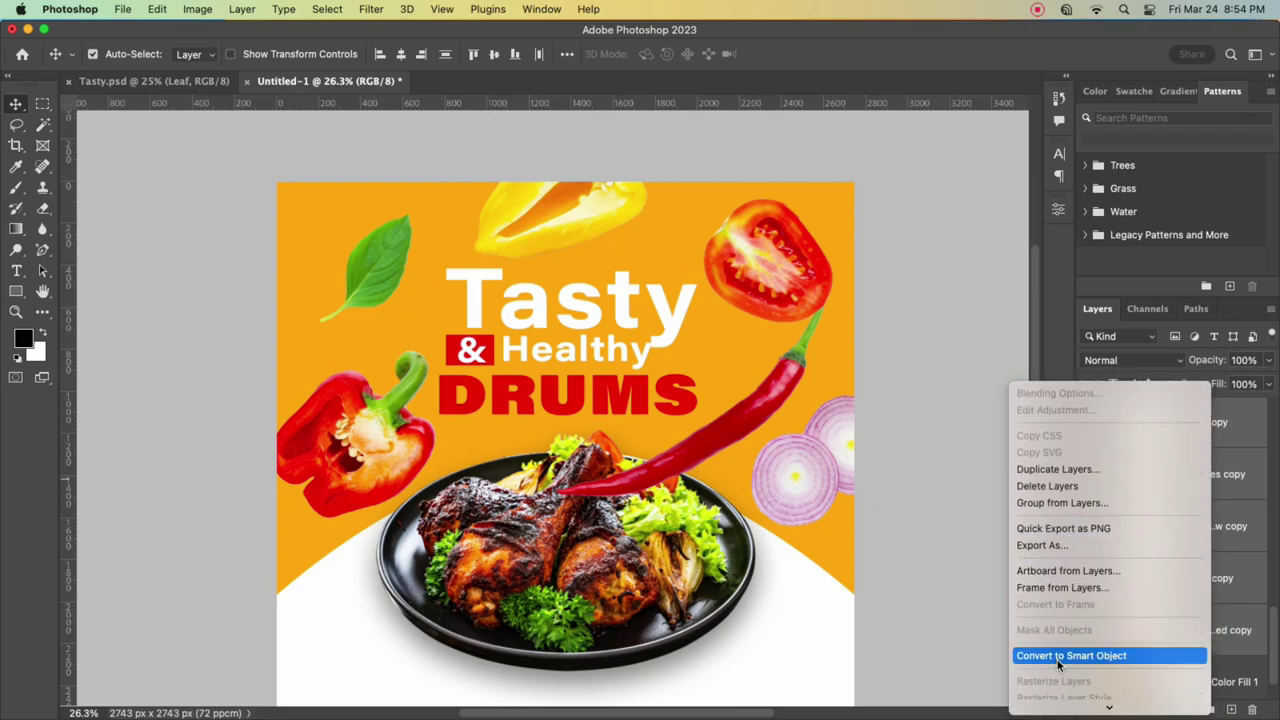
left_click(1068, 657)
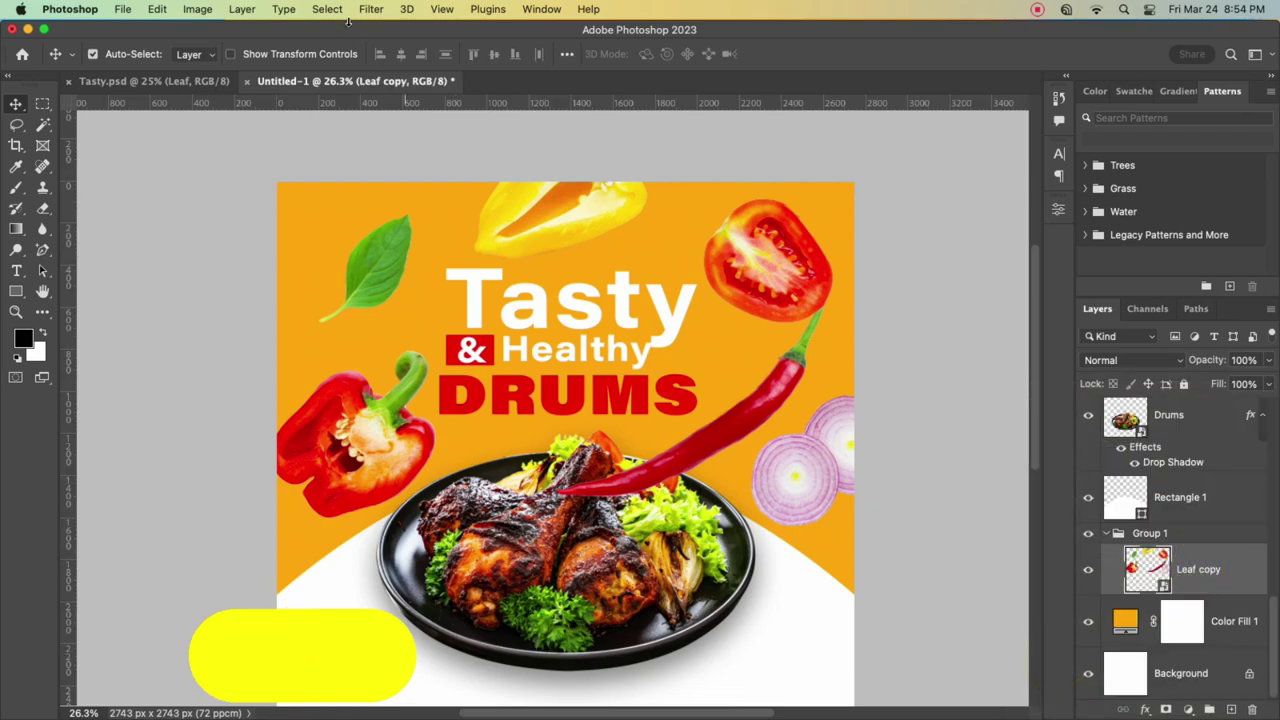
Step: Apply a Gaussian Blur of about 74 px radius to the Leaf copy smart object
left_click(370, 9)
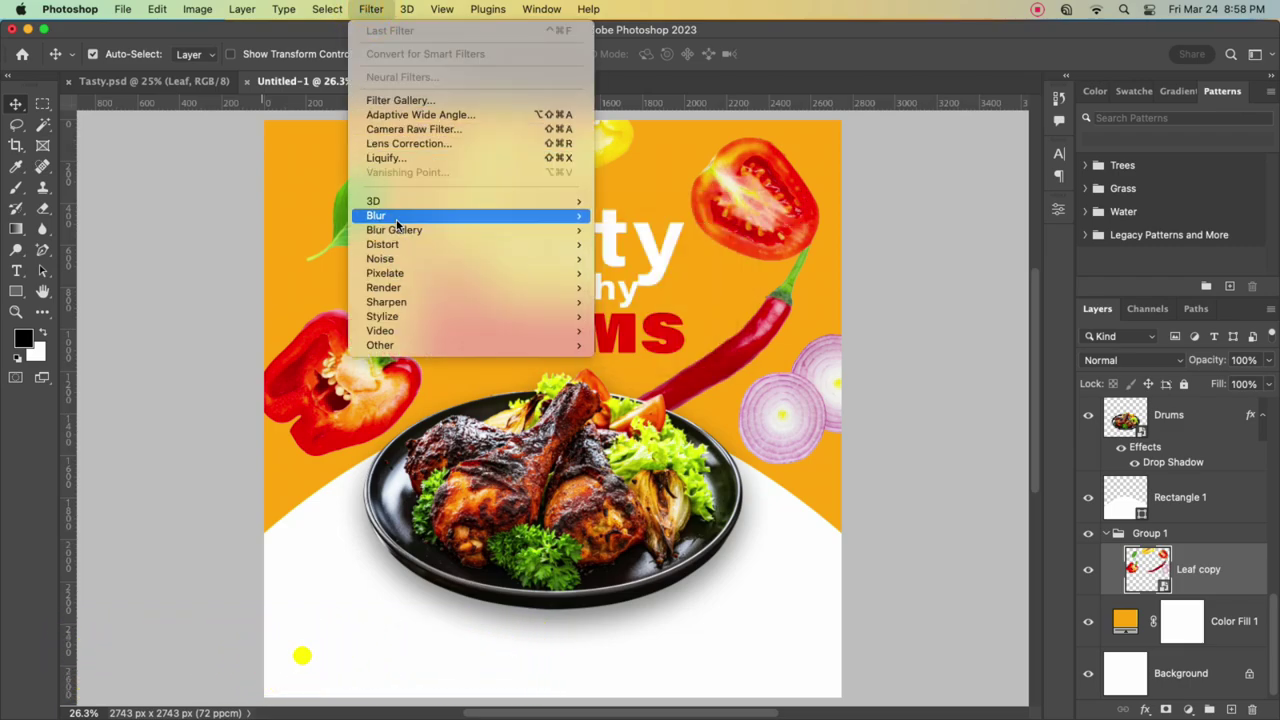
mouse_move(376, 216)
left_click(645, 273)
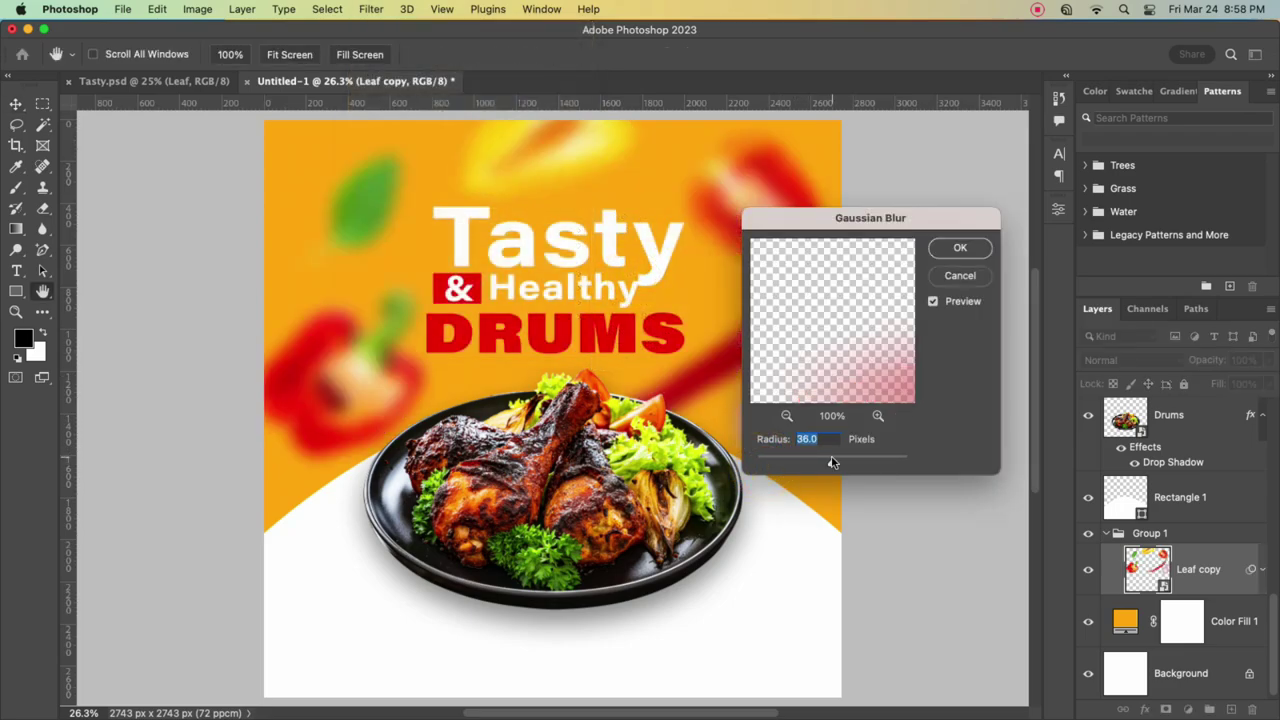
left_click(845, 460)
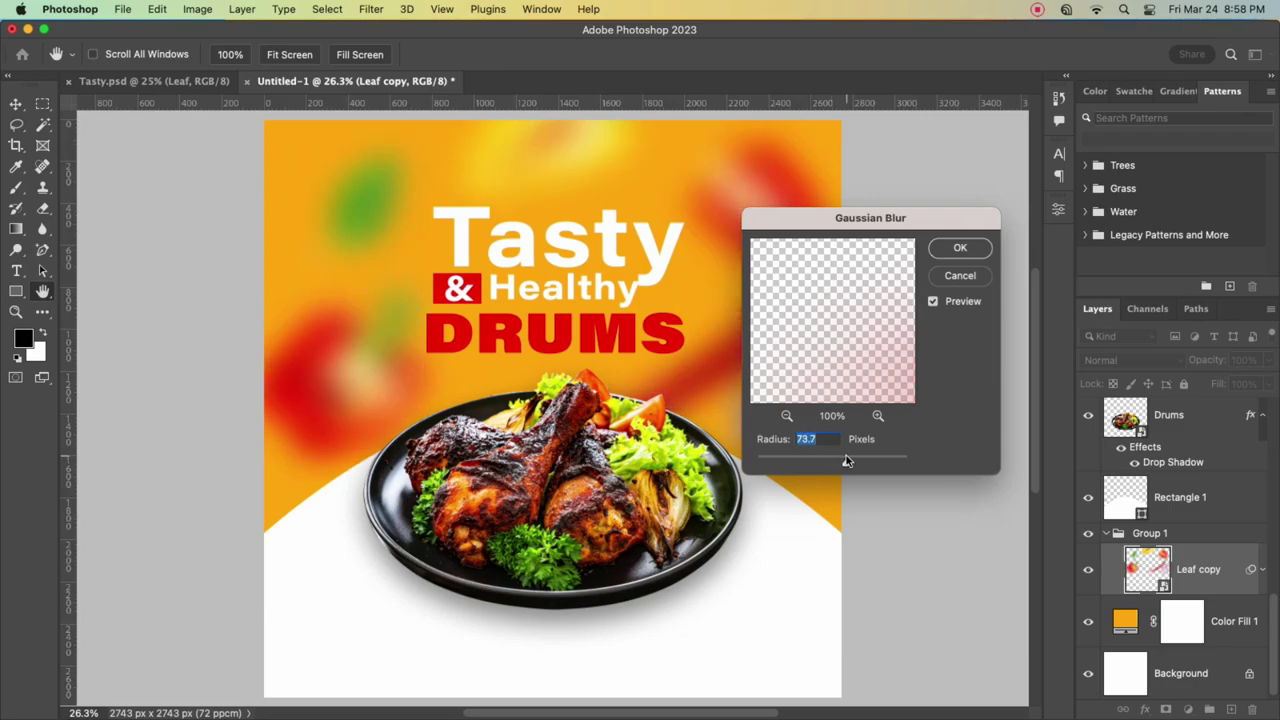
left_click(960, 250)
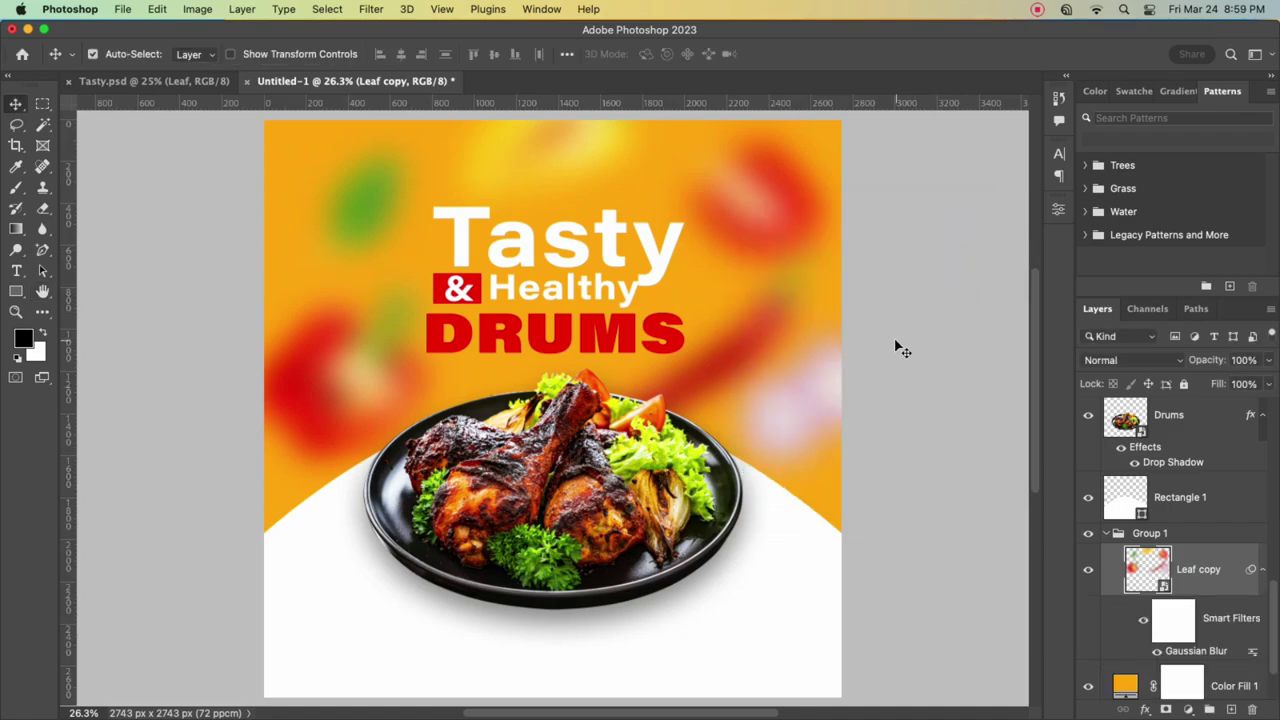
Step: Show the leaf and shrink it to about 61% size
left_click(1263, 569)
scroll(1180, 550, "up", 10)
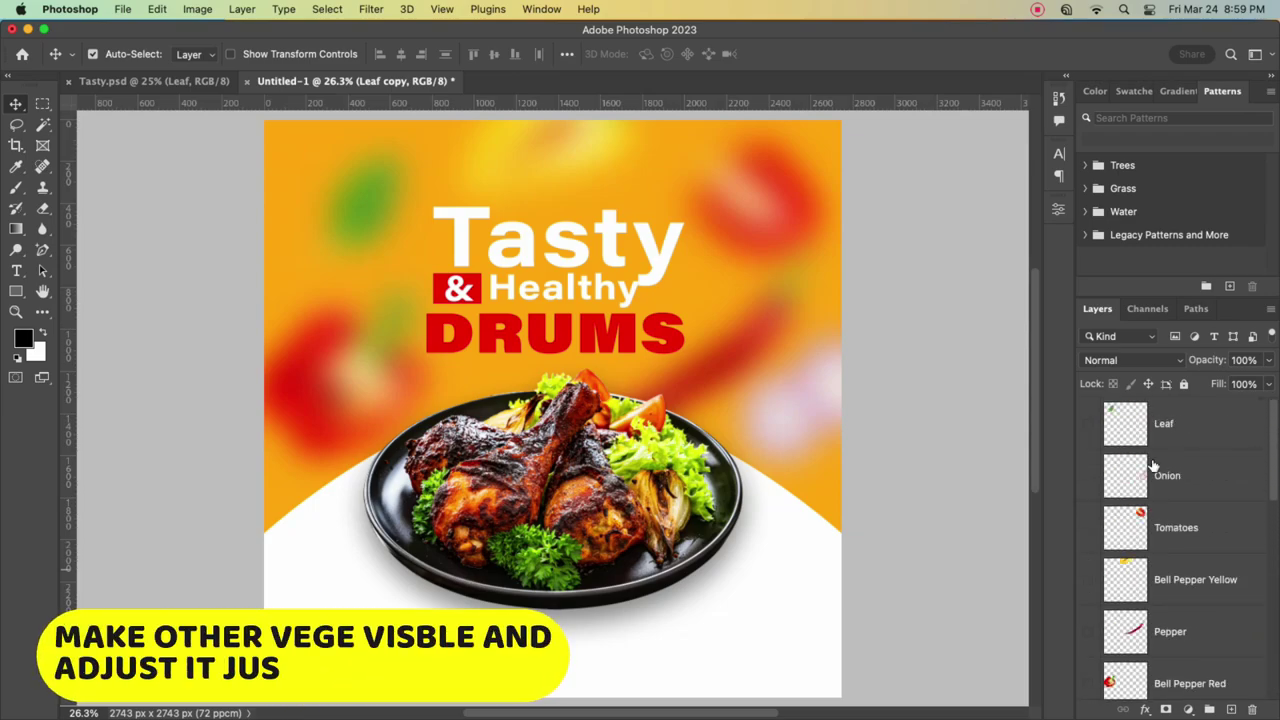
left_click(1089, 424)
left_click(372, 210)
key("ctrl+t")
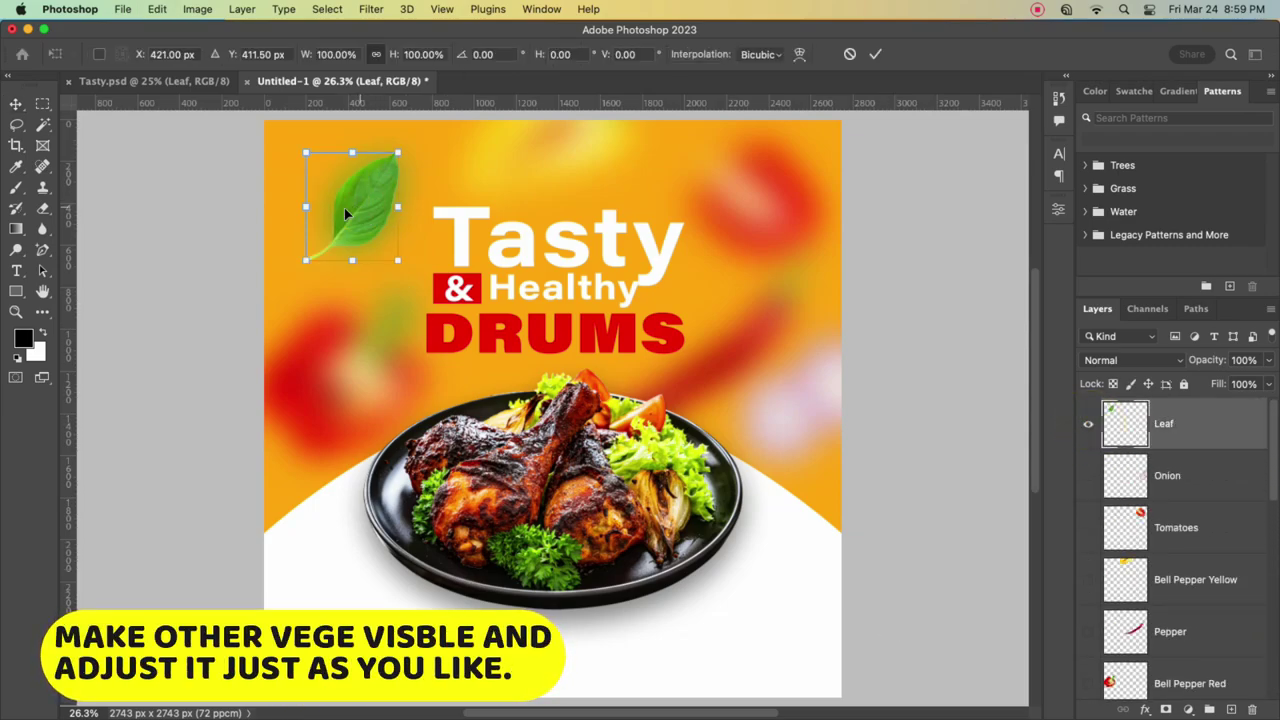
mouse_move(400, 262)
left_mouse_down()
mouse_move(362, 240)
mouse_move(392, 232)
left_mouse_up()
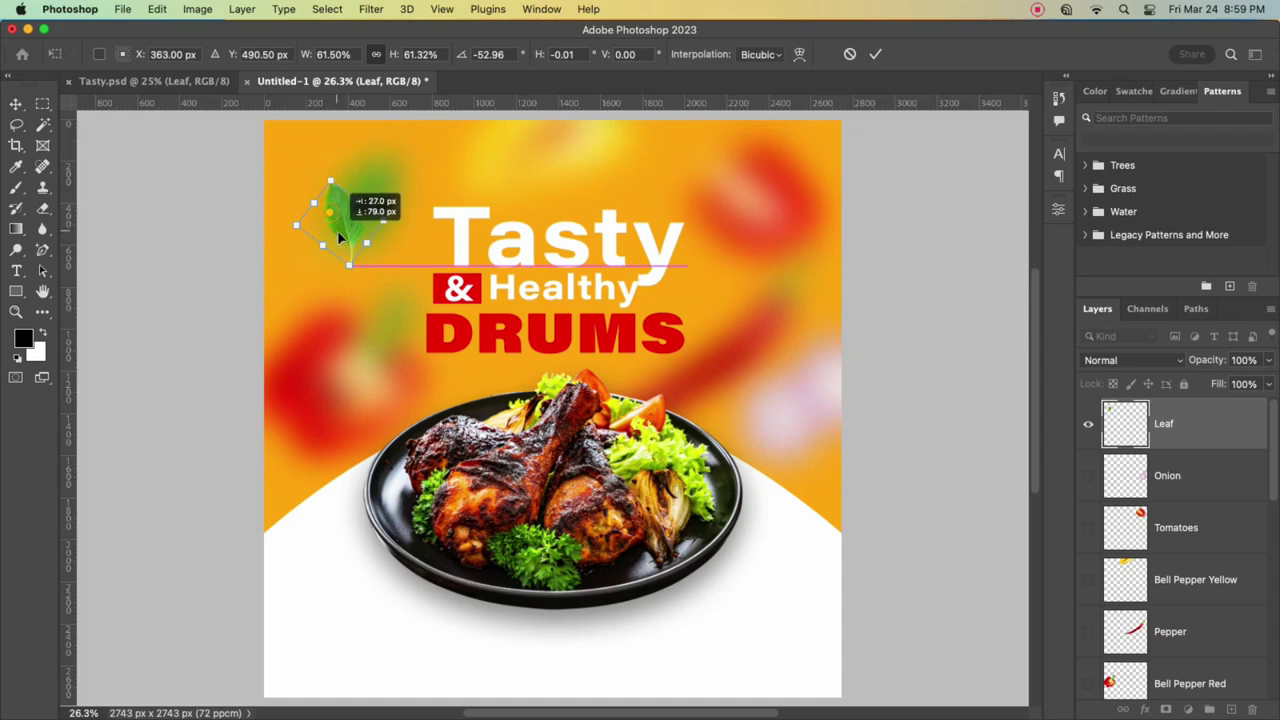
left_click(875, 54)
Step: Show the onion and shrink it to about half size beside the plate
left_click(1203, 484)
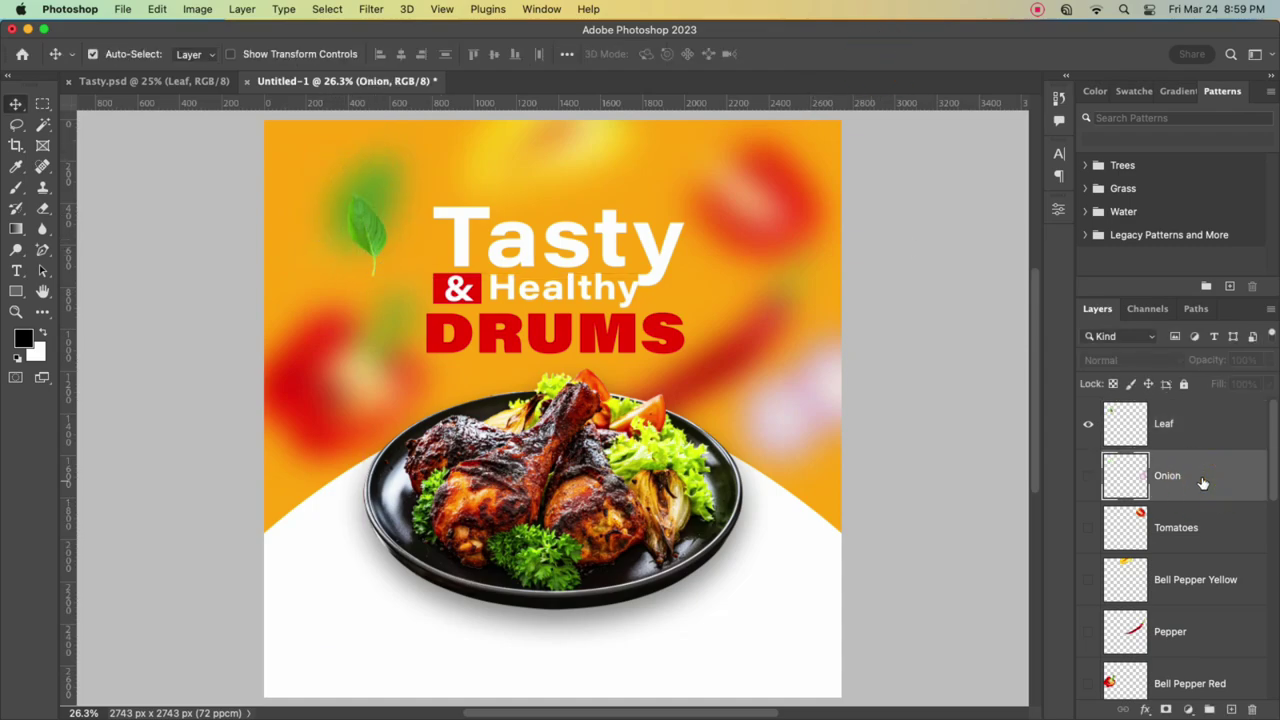
left_click(1088, 476)
key("ctrl+t")
mouse_move(922, 460)
left_mouse_down()
mouse_move(851, 409)
mouse_move(822, 435)
mouse_move(827, 447)
left_mouse_up()
left_click(873, 56)
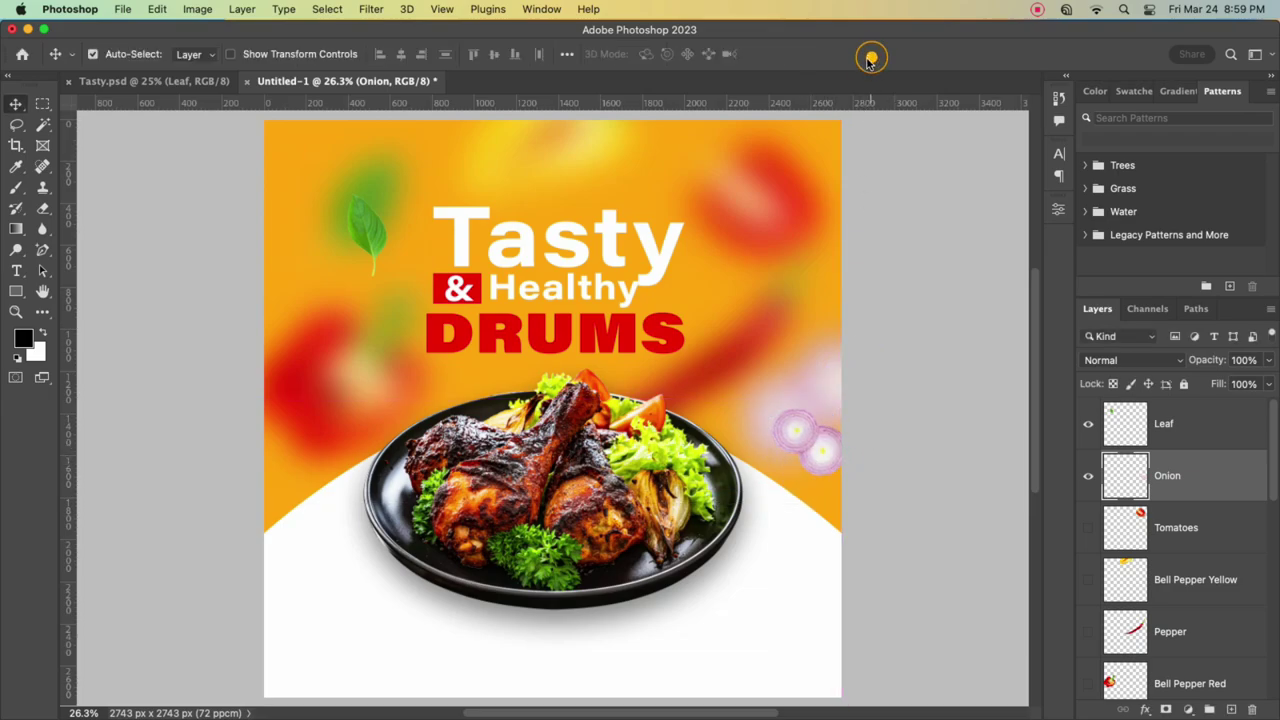
Step: Show the tomato, move it to the poster's right edge and rotate it
left_click(1190, 530)
left_click(1088, 528)
left_click(1207, 530)
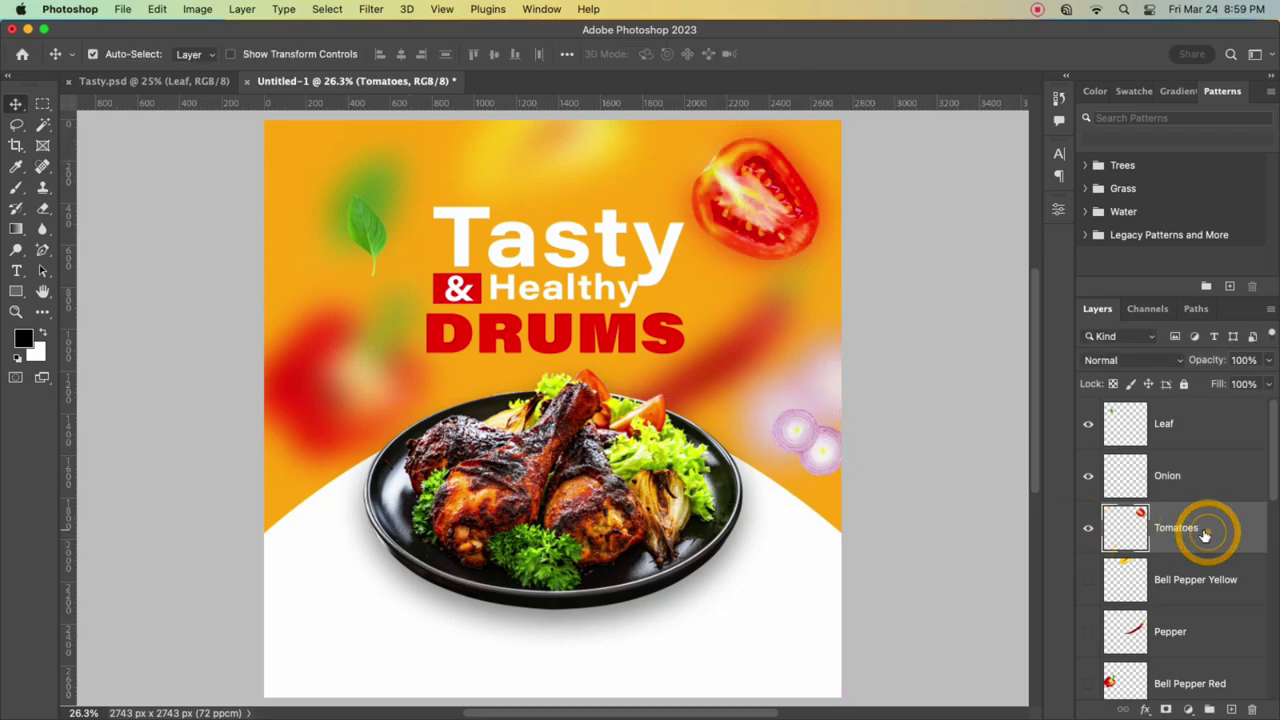
left_click_drag(727, 205, 761, 262)
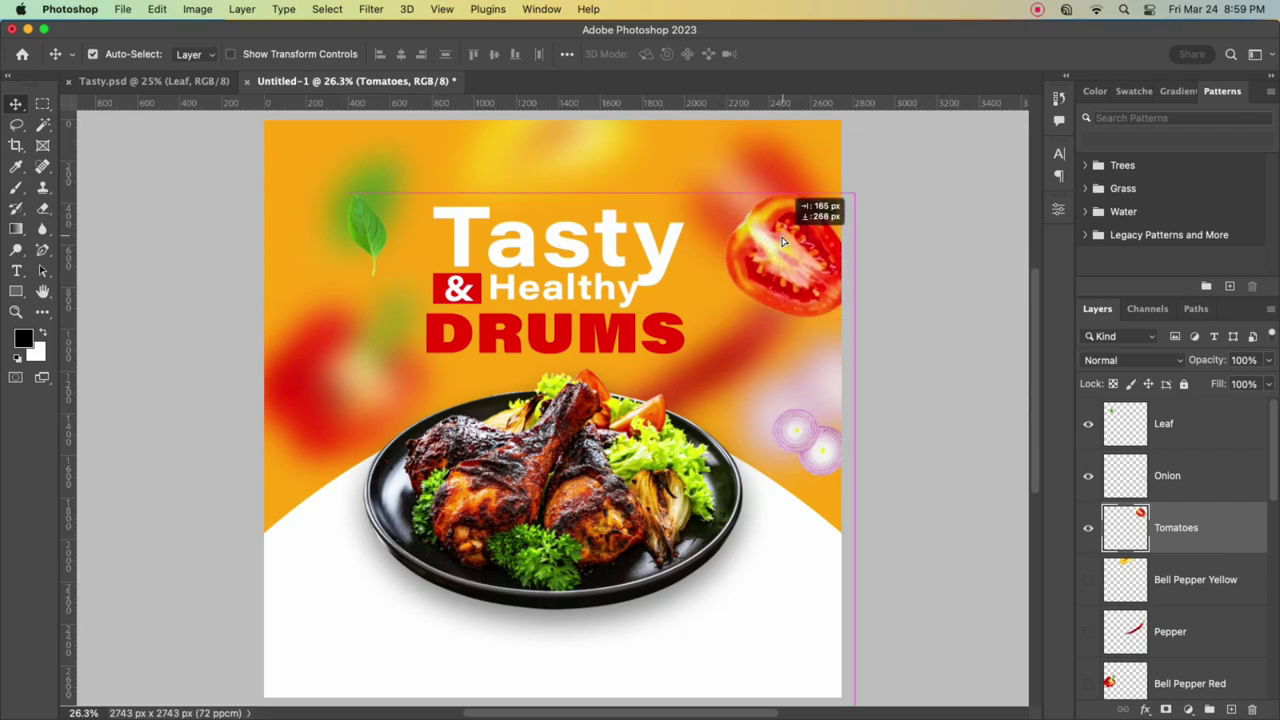
key("ctrl+t")
left_click_drag(870, 195, 790, 112)
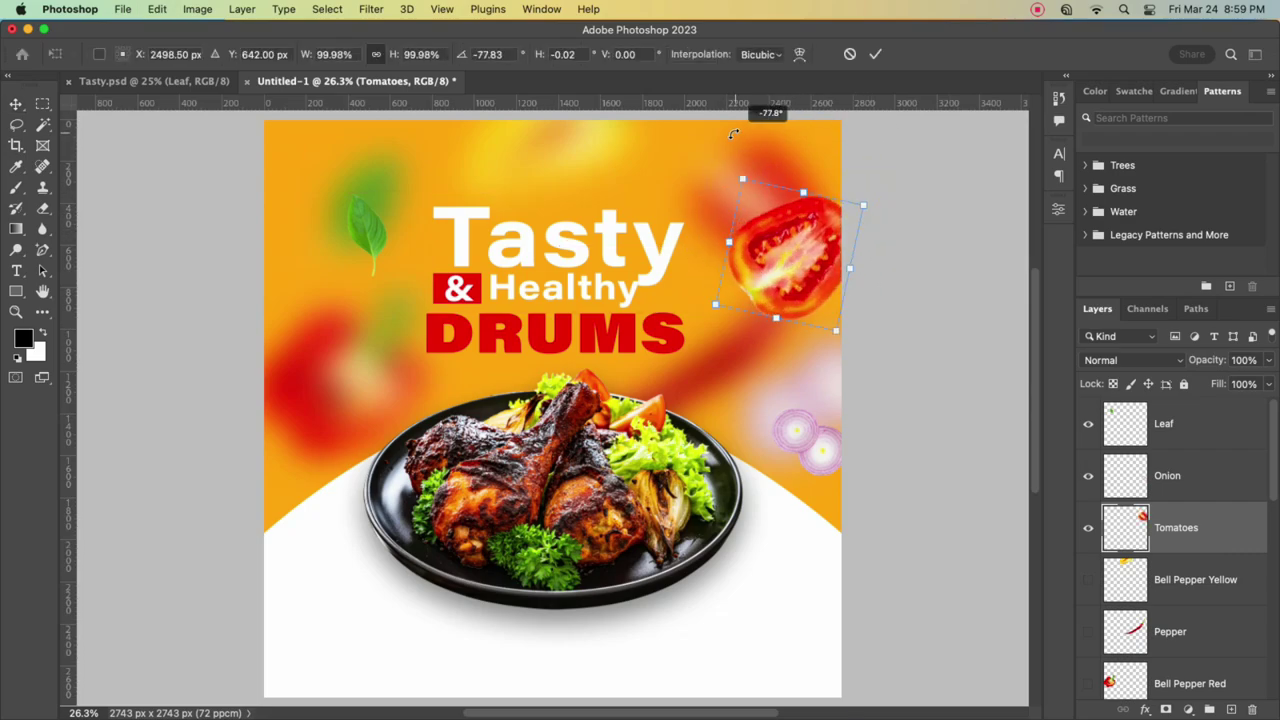
left_click(875, 54)
Step: Show the yellow bell pepper and nudge it slightly right
left_click(1088, 580)
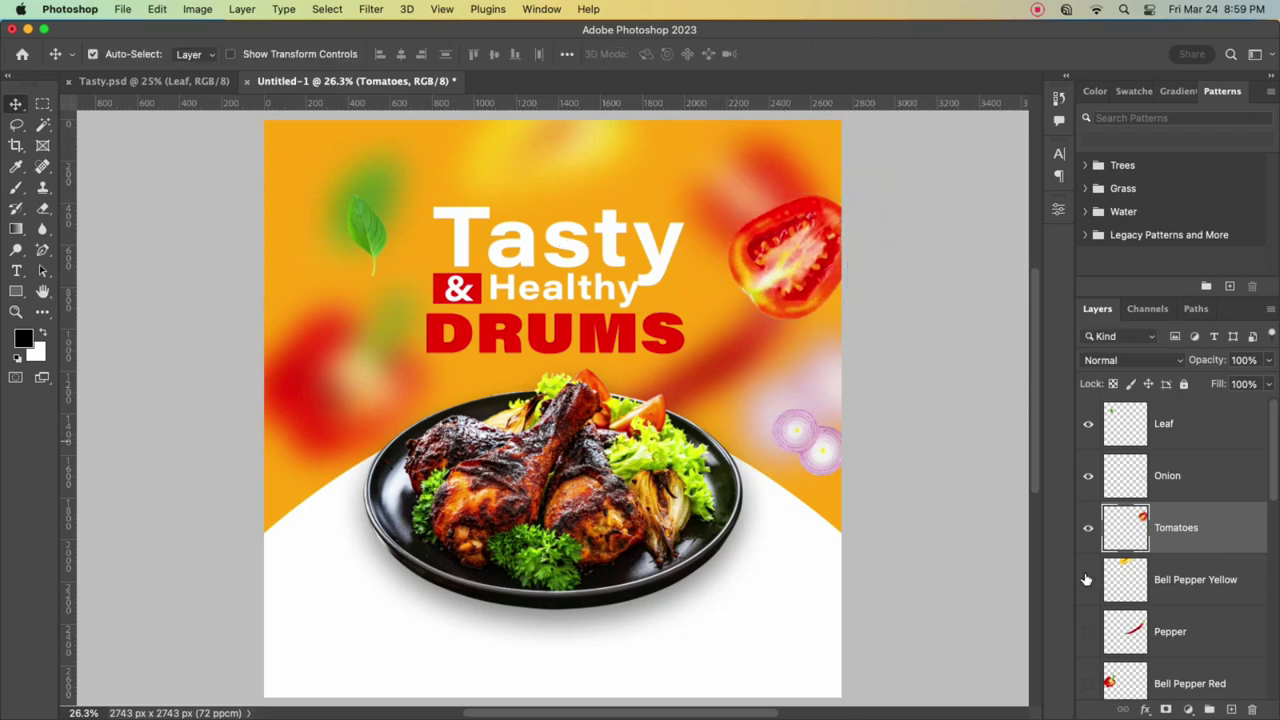
left_click(1193, 580)
left_click_drag(962, 434, 990, 440)
Step: Show the chili and shrink it to 44% beside the tomato
left_click(1090, 635)
left_click(1195, 632)
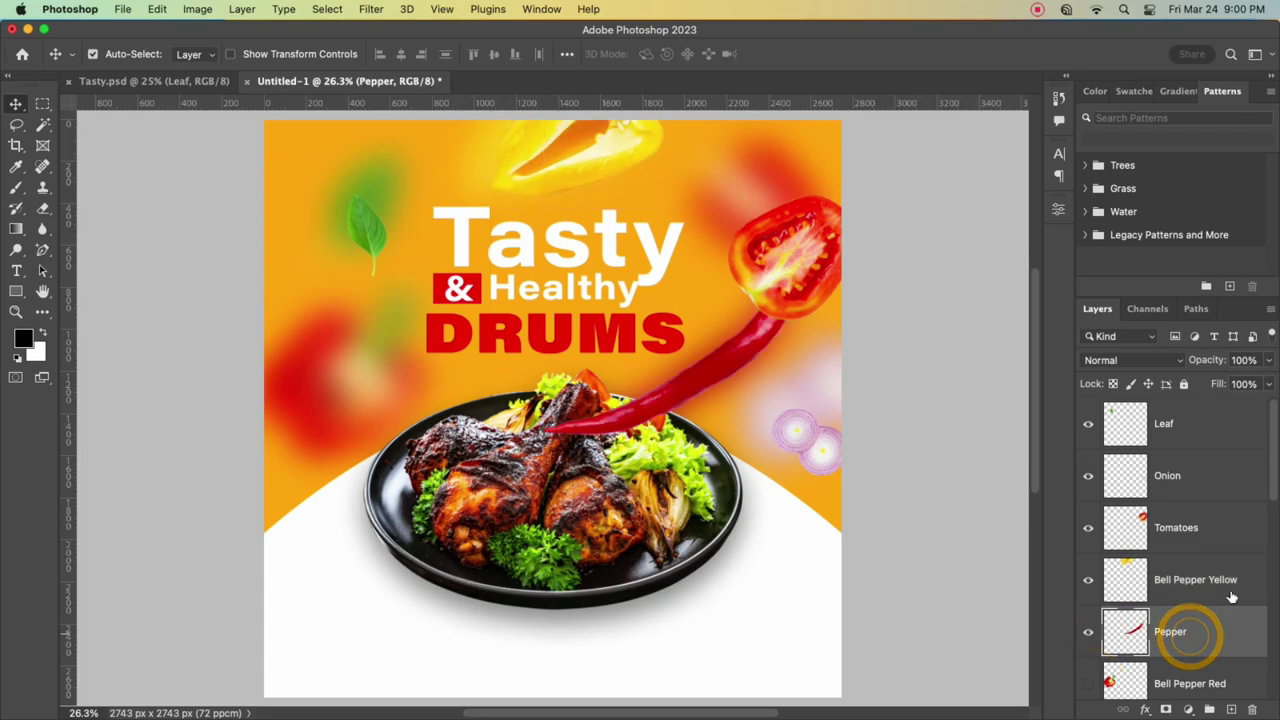
key("ctrl+t")
mouse_move(811, 349)
left_mouse_down()
mouse_move(700, 362)
mouse_move(773, 351)
mouse_move(745, 387)
mouse_move(763, 383)
left_mouse_up()
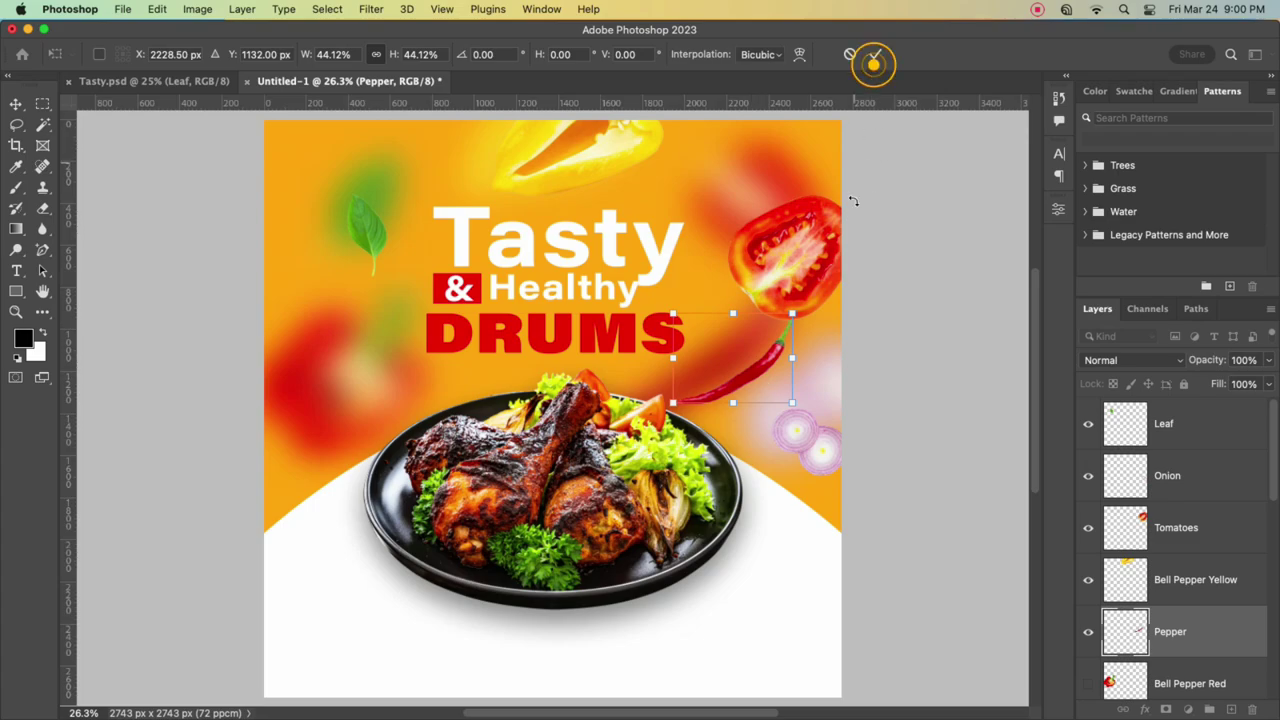
left_click(875, 54)
left_click_drag(1272, 470, 1272, 500)
Step: Show the red bell pepper, move it to the left edge and rotate it about −165.5°
left_click(1171, 586)
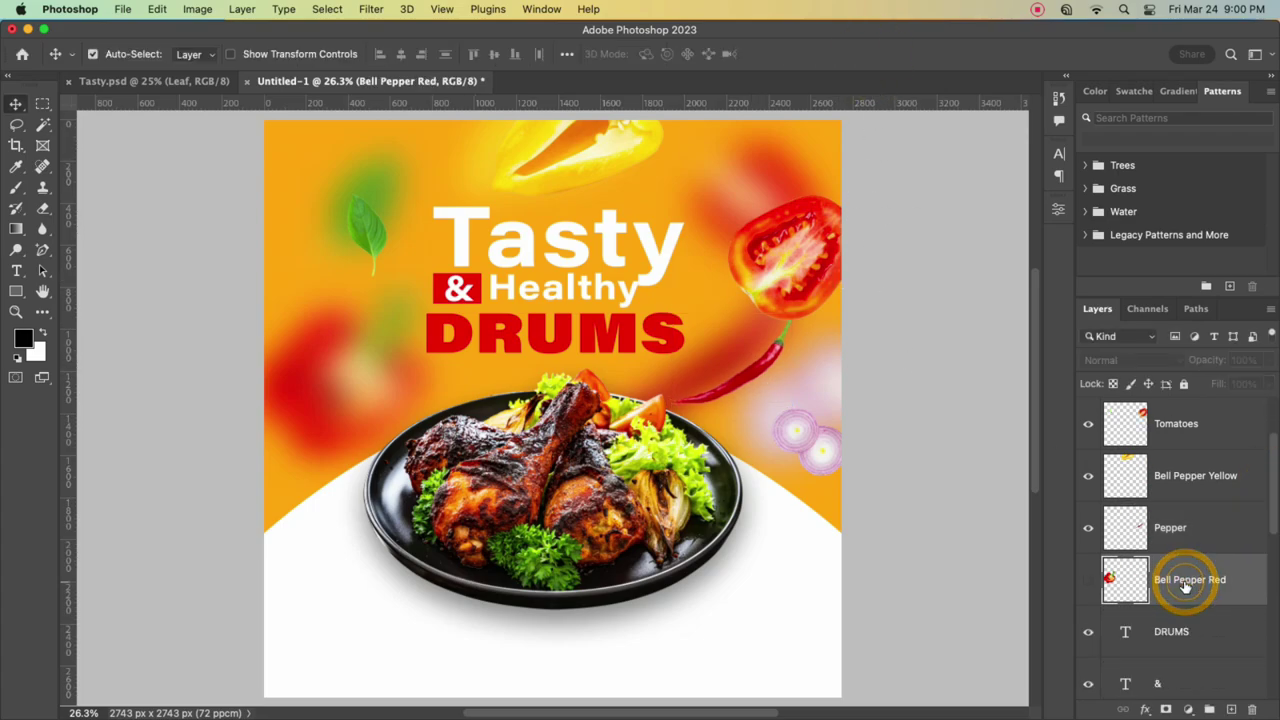
left_click(1088, 580)
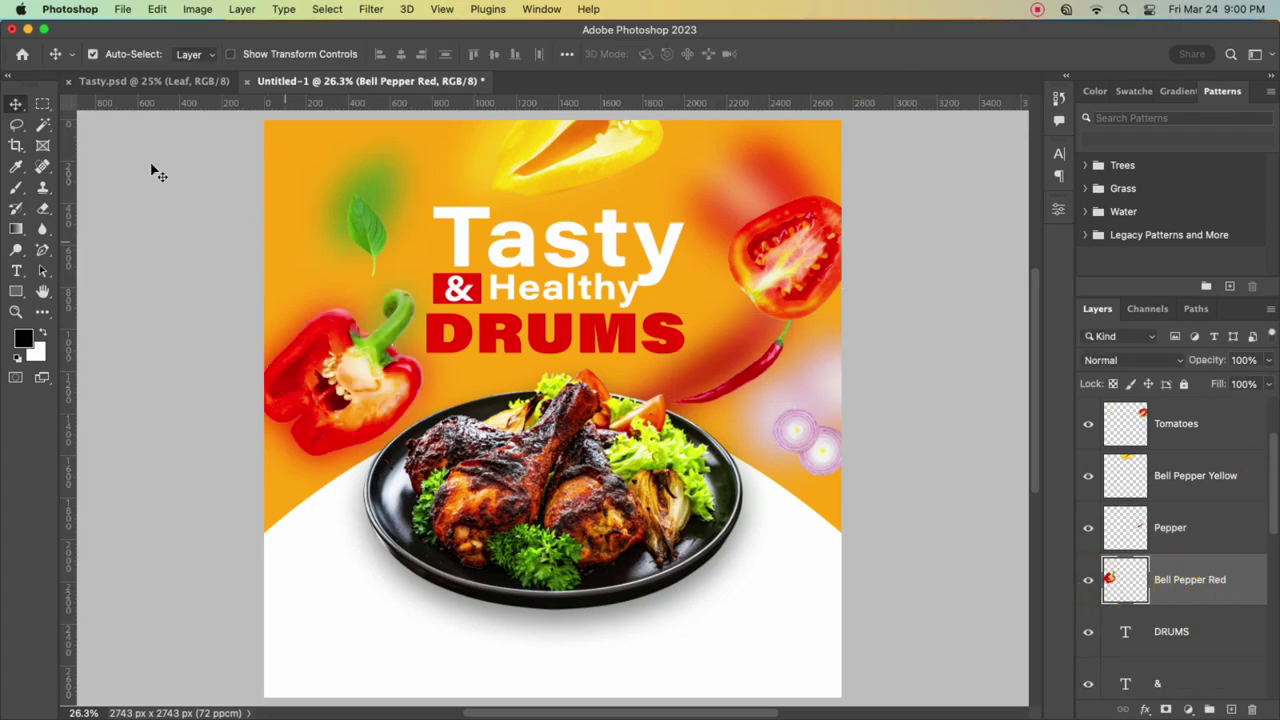
left_click_drag(335, 328, 305, 345)
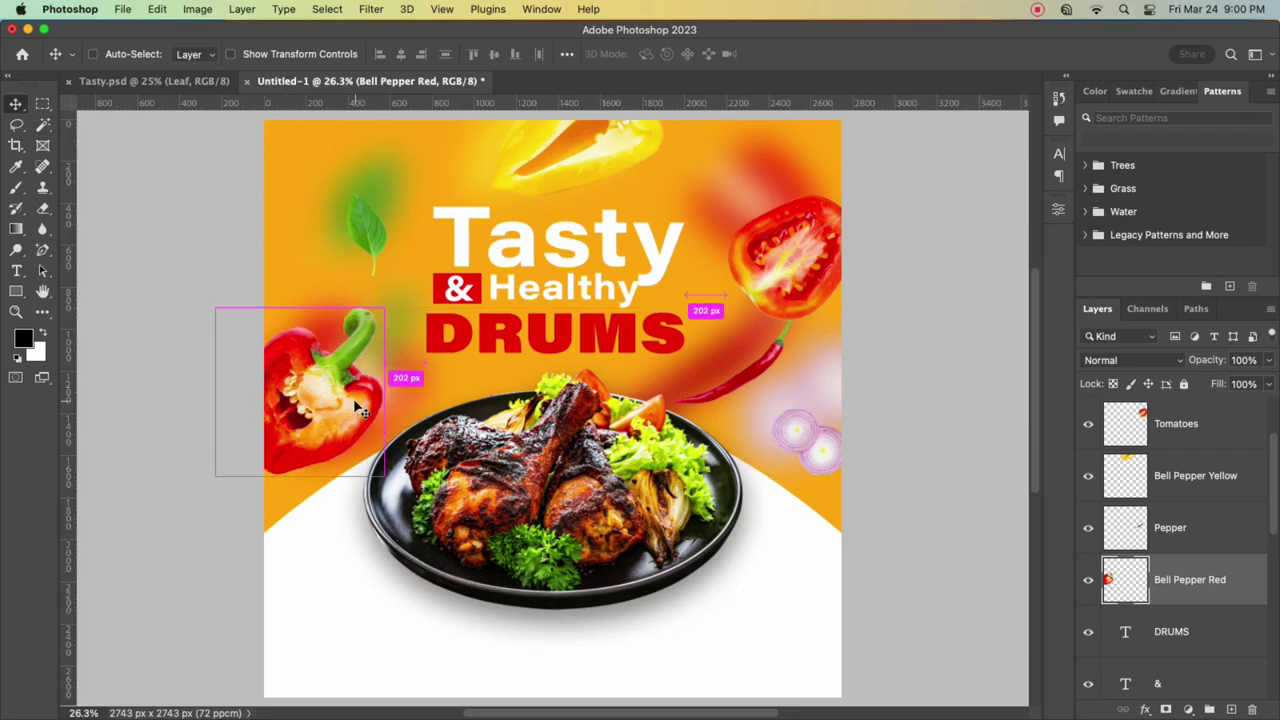
key("super+t")
mouse_move(395, 485)
left_mouse_down()
mouse_move(265, 551)
mouse_move(322, 422)
left_mouse_up()
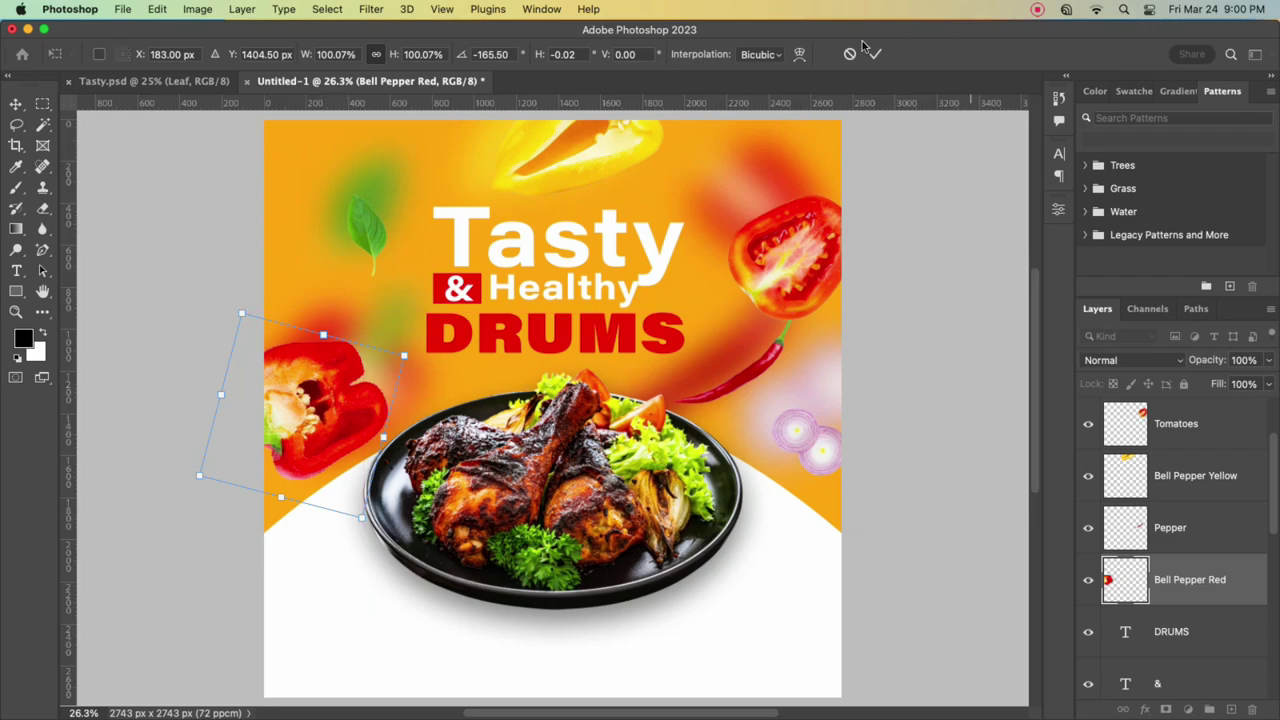
key("Return")
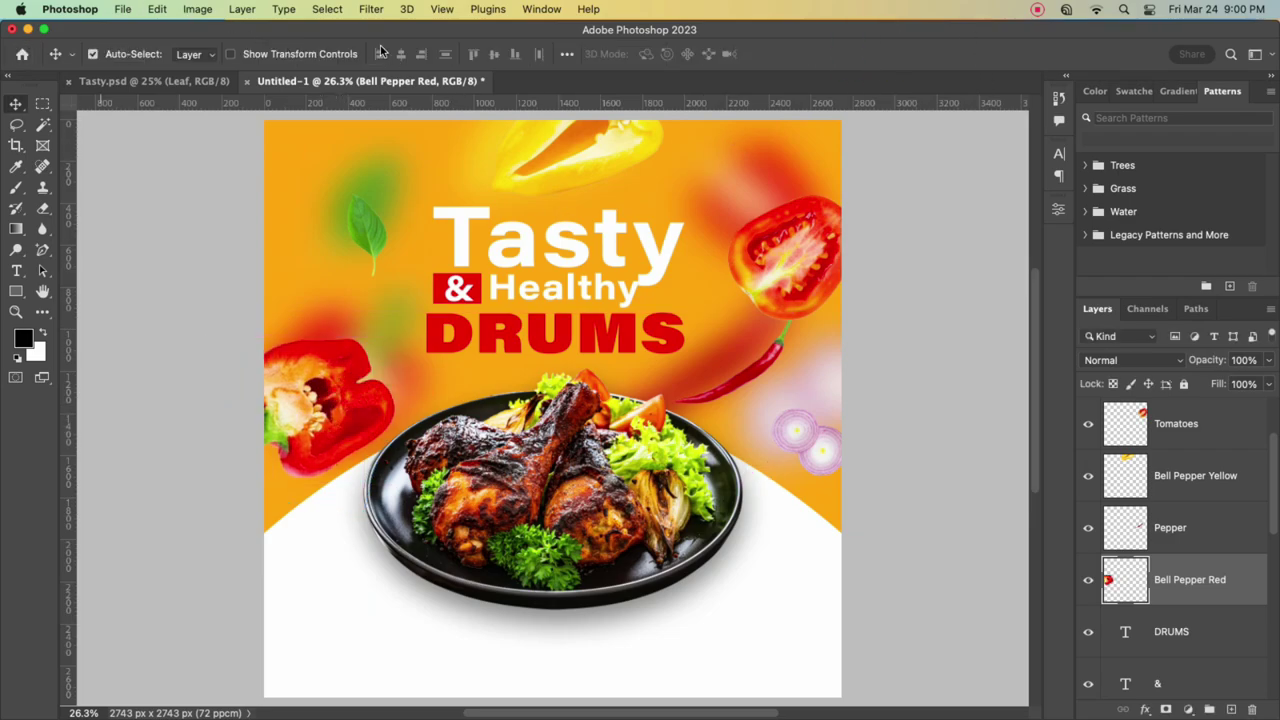
left_click(371, 9)
mouse_move(376, 215)
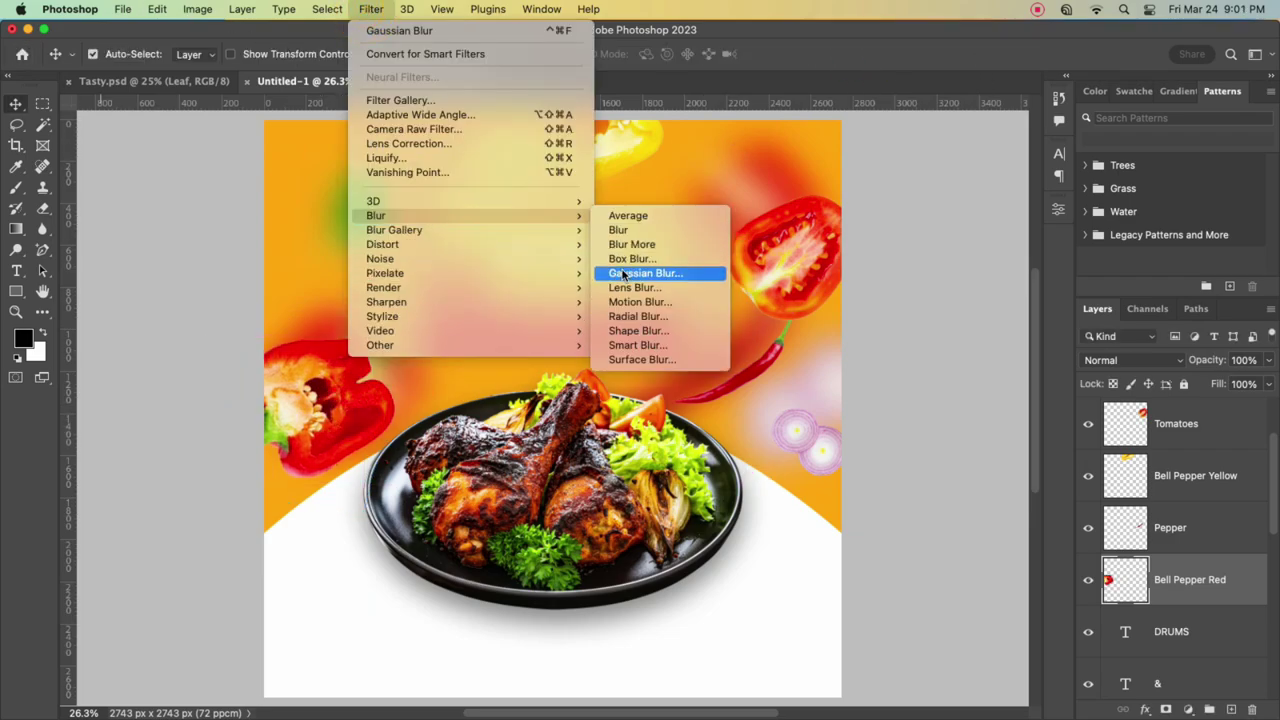
Step: Apply a subtle Gaussian Blur to the red and yellow bell peppers
left_click(624, 274)
left_click_drag(799, 465, 802, 468)
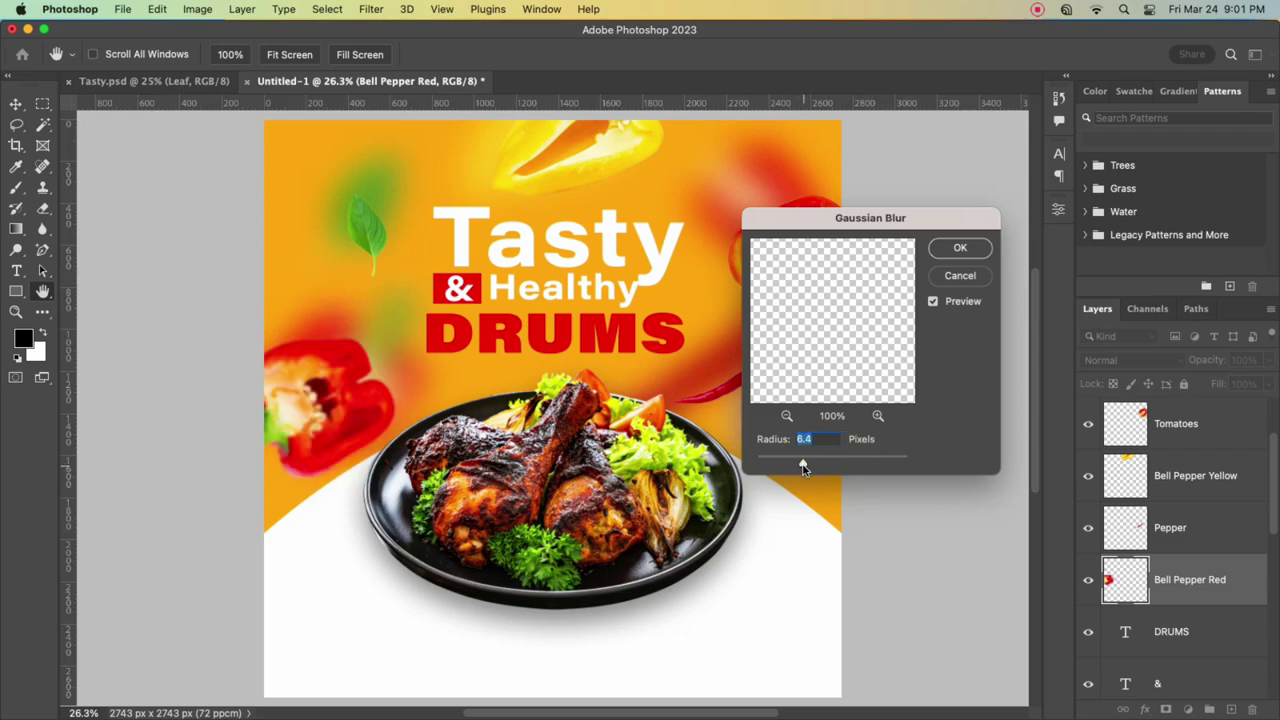
left_click(955, 249)
left_click(590, 143)
left_click(371, 9)
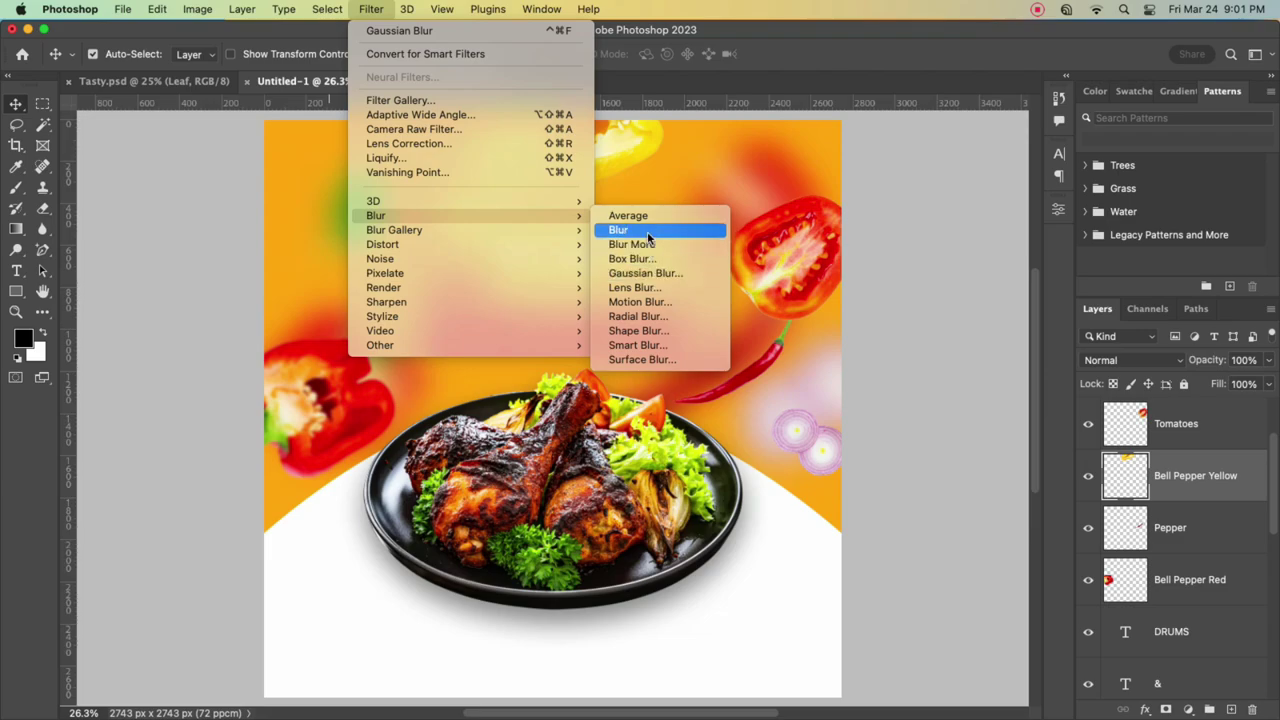
left_click(646, 273)
left_click(963, 252)
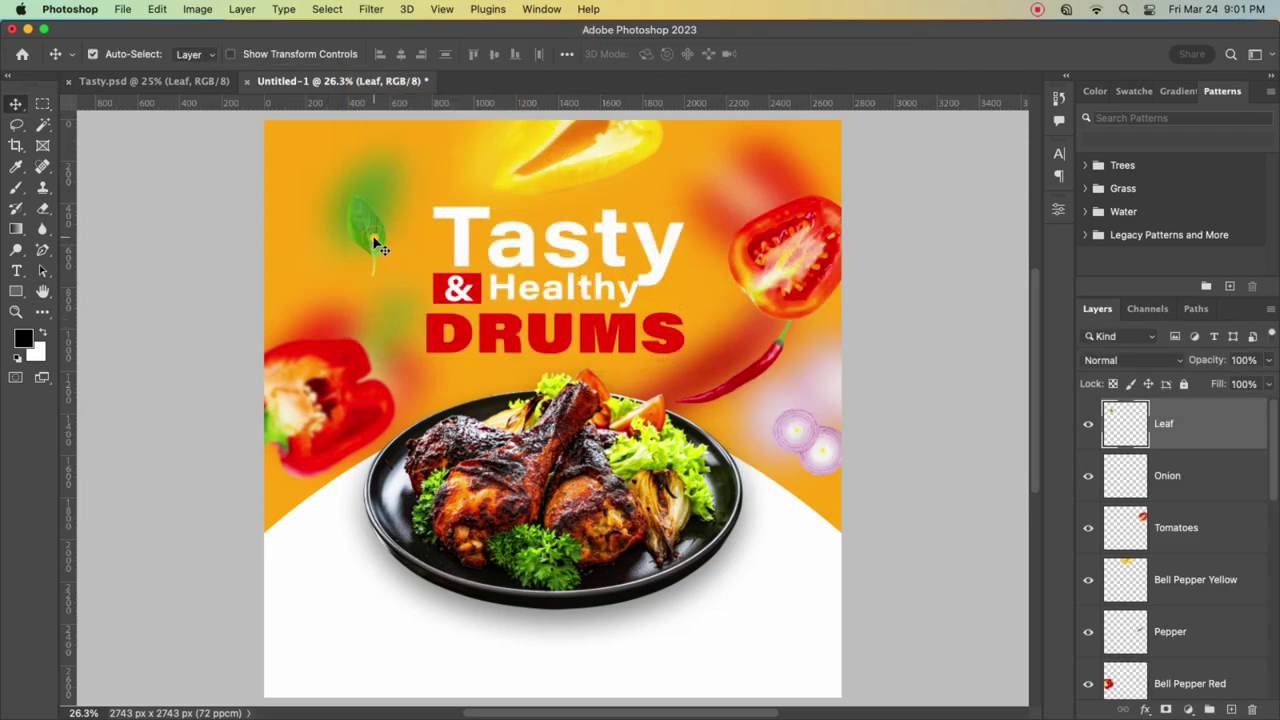
Step: Add copies of the leaf and chili by the plate, plus a shrunken tomato copy on its rim
mouse_move(371, 240)
left_mouse_down()
mouse_move(445, 345)
mouse_move(738, 481)
left_mouse_up()
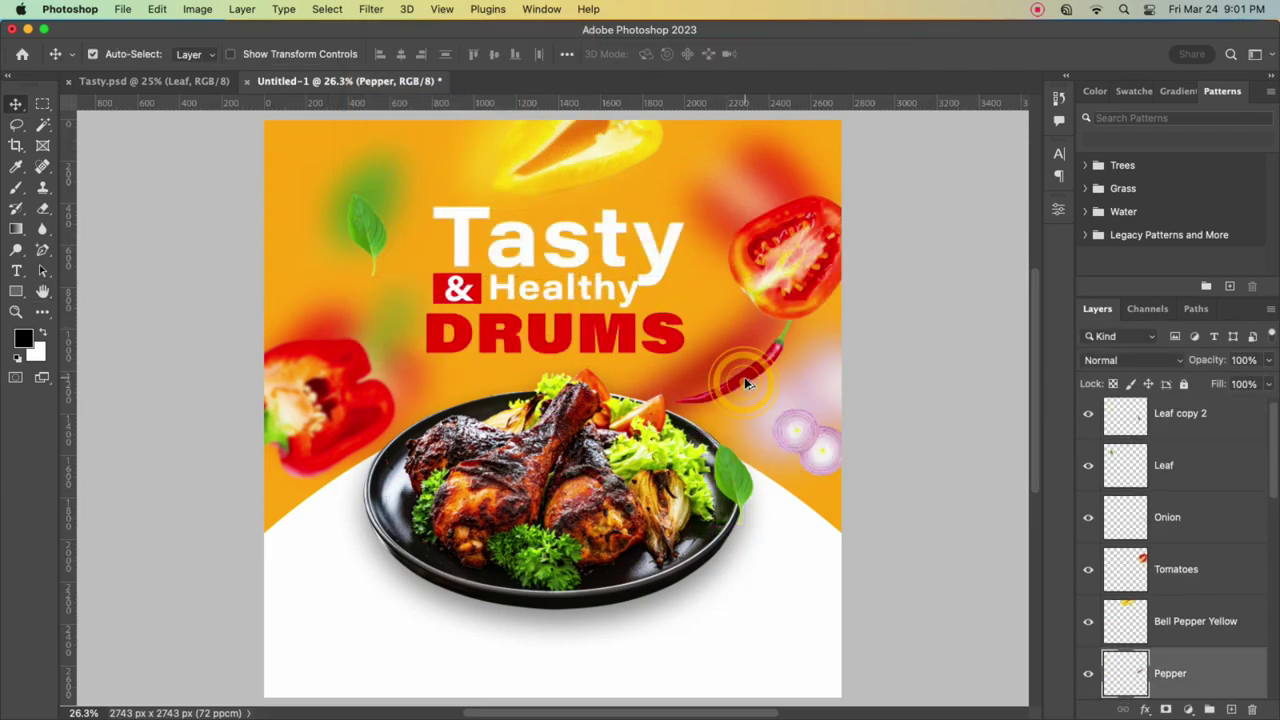
left_click_drag(744, 377, 400, 495)
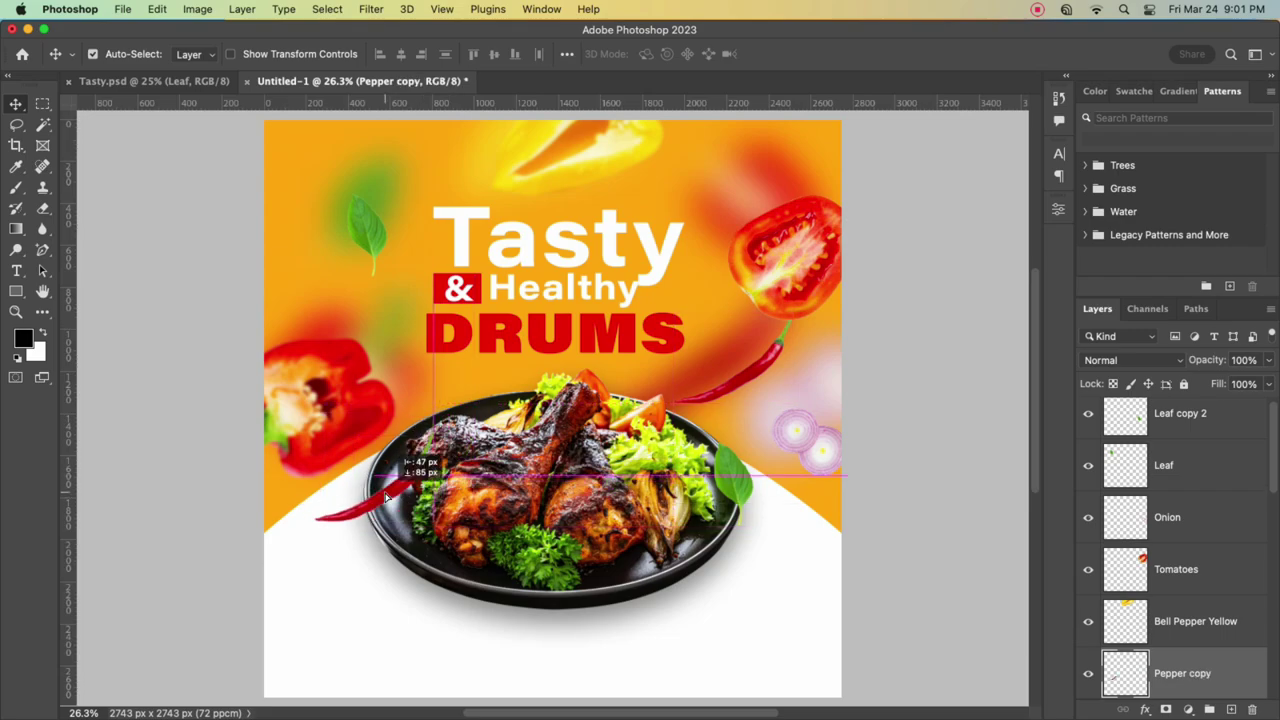
left_click_drag(780, 271, 415, 590)
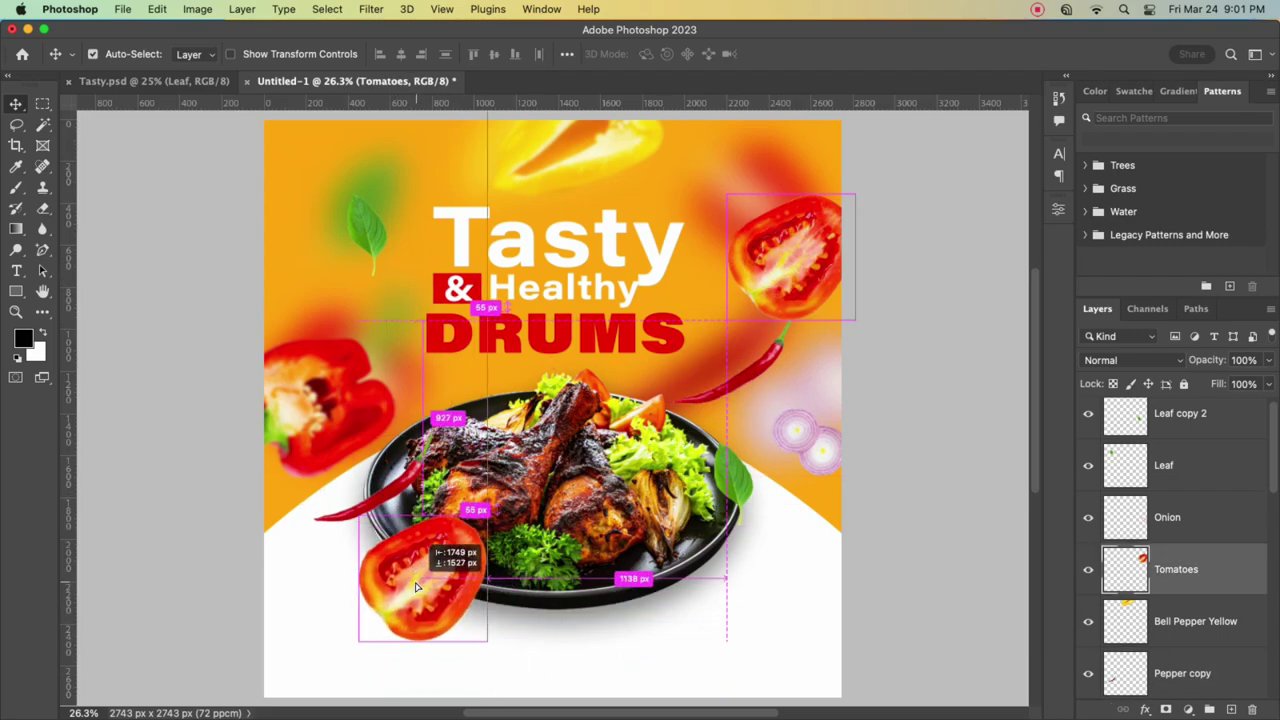
key("ctrl+t")
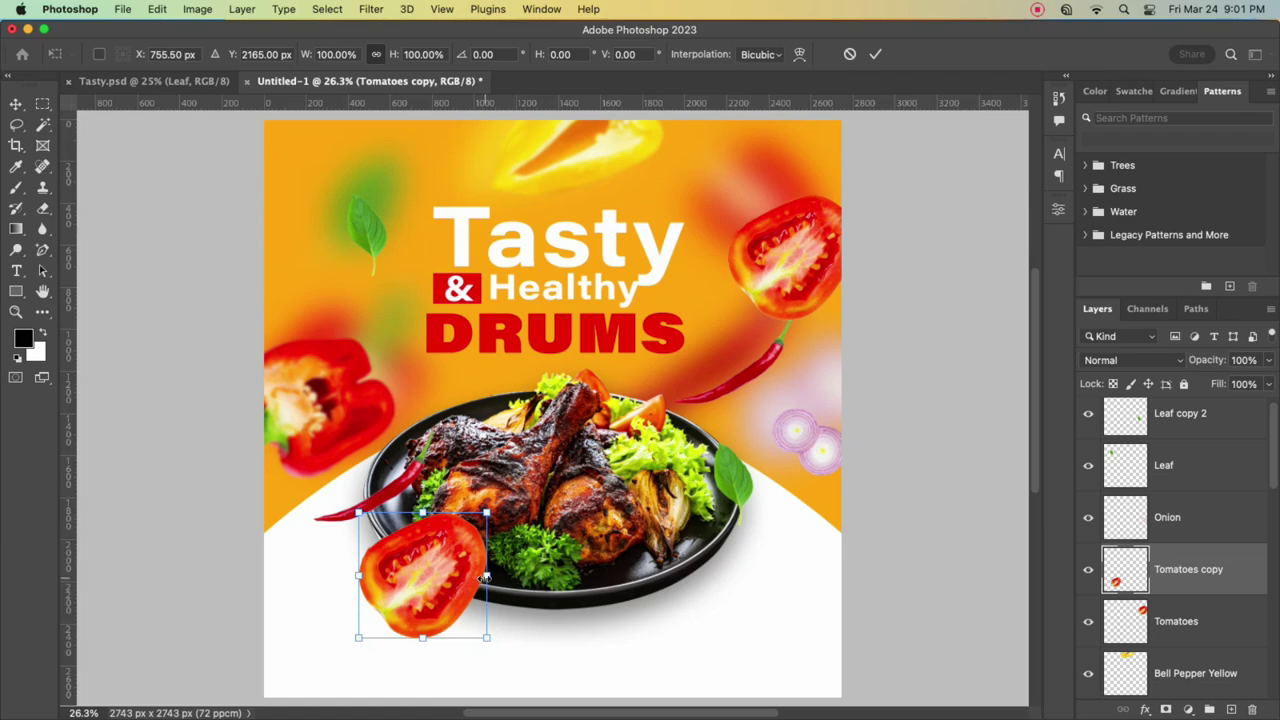
mouse_move(484, 578)
left_mouse_down()
mouse_move(445, 578)
mouse_move(487, 399)
left_mouse_up()
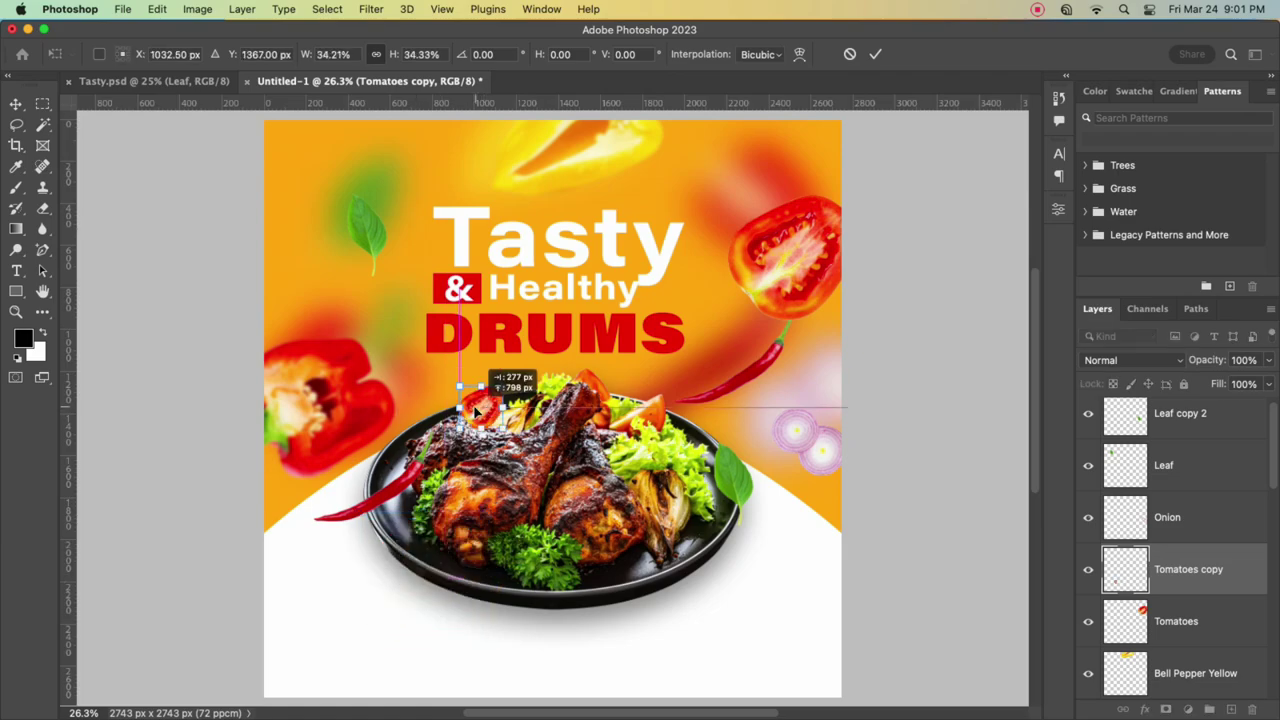
left_click(875, 54)
left_click(557, 338)
Step: Recolour the DRUMS text from red to white and nudge it into line beneath Tasty
left_click(1059, 153)
left_click(1016, 253)
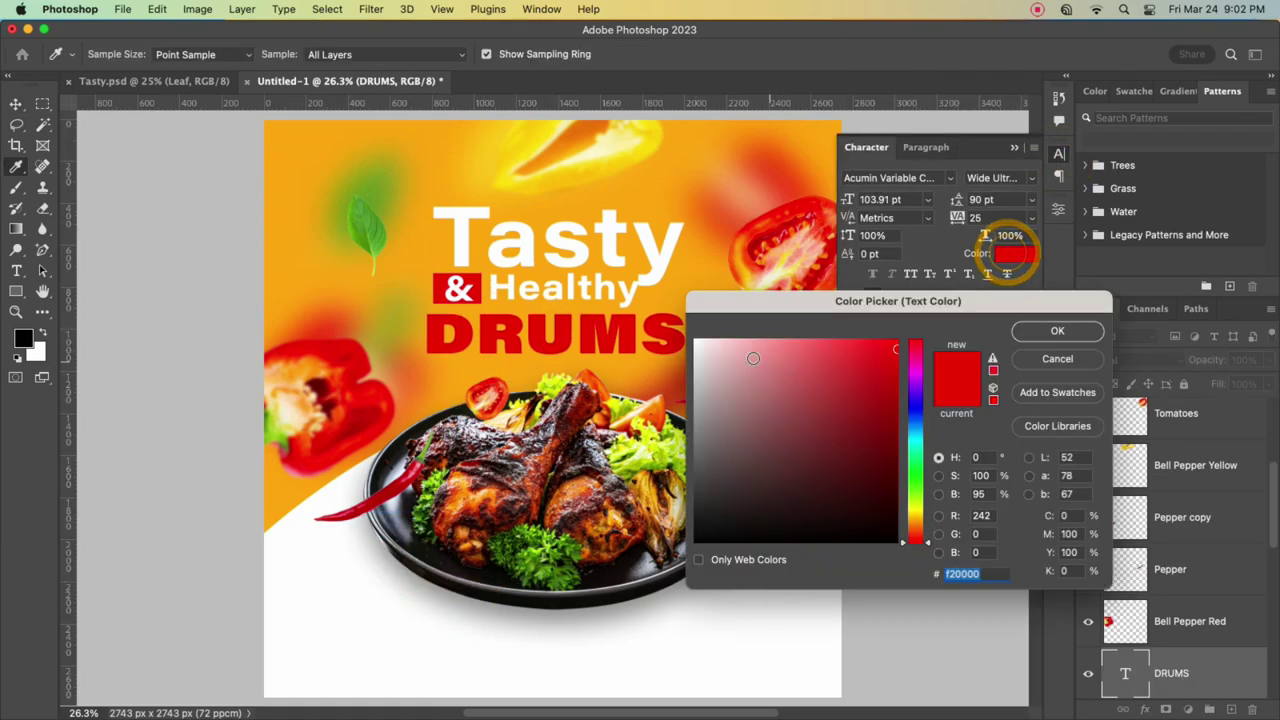
left_click(560, 240)
key("Return")
left_click_drag(607, 338, 613, 338)
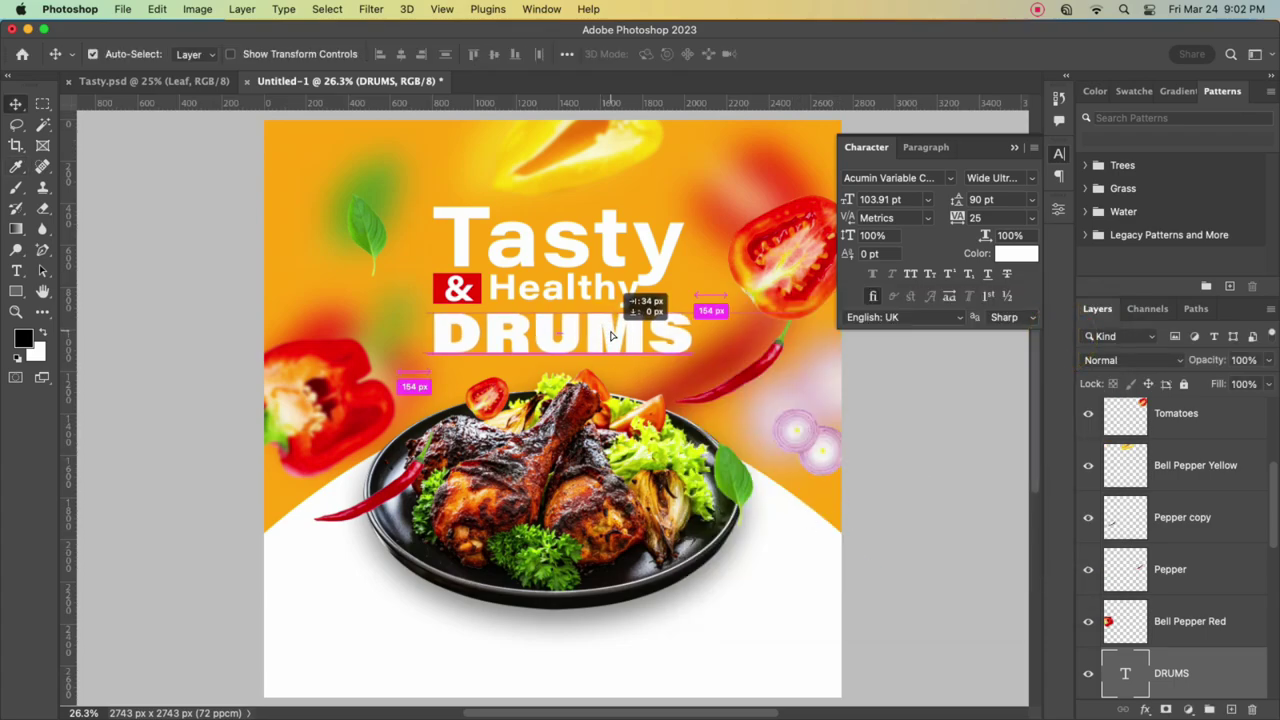
scroll(675, 397, "down", 2)
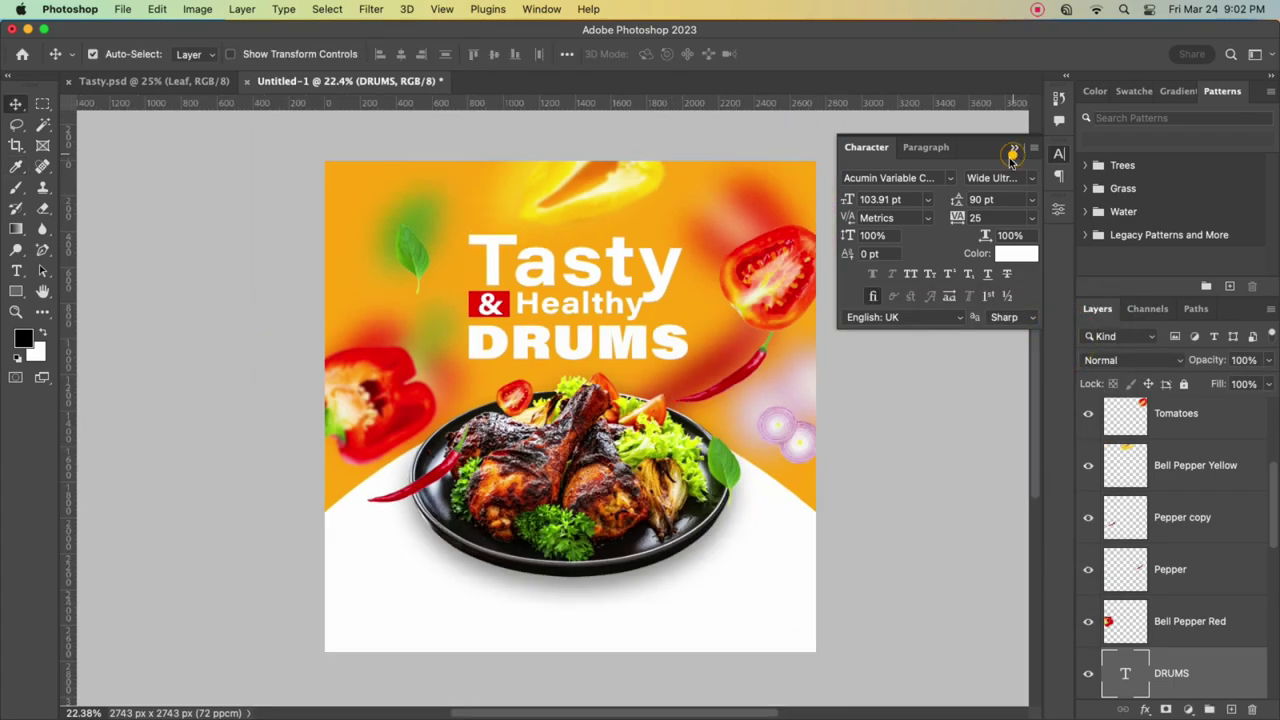
left_click(1013, 150)
scroll(690, 405, "up", 1)
scroll(655, 378, "down", 1)
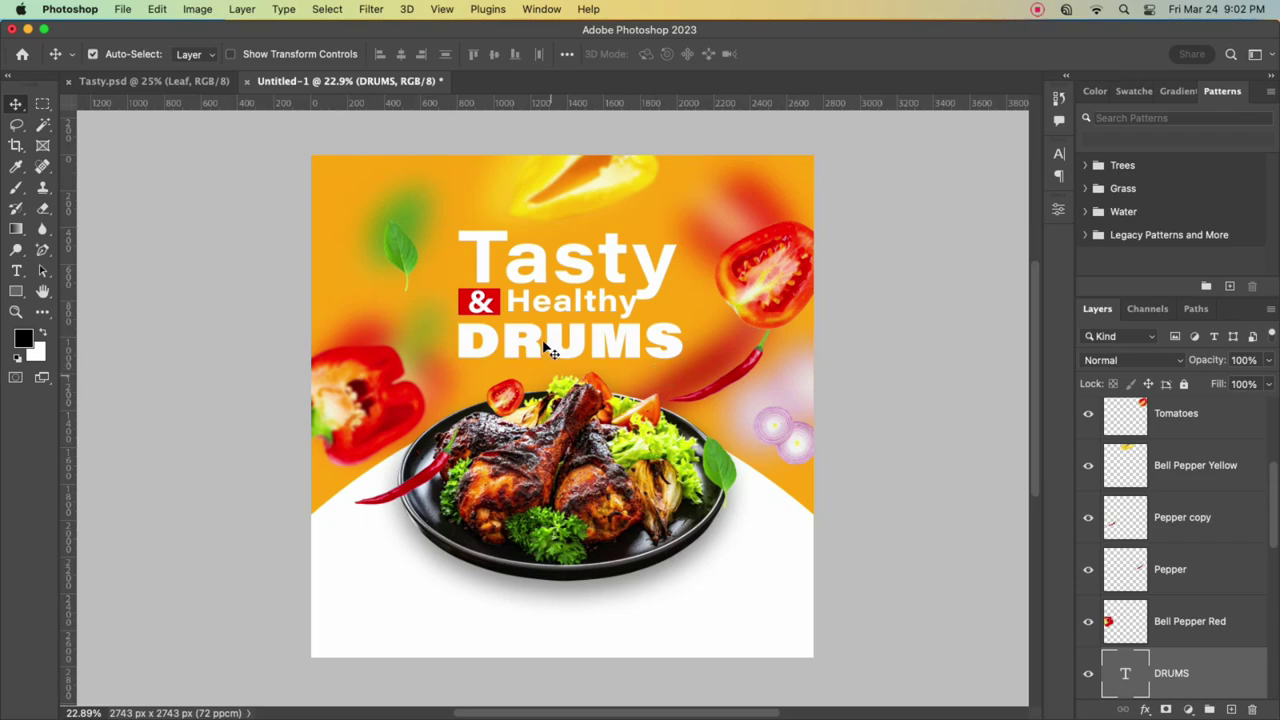
Step: Group the vegetable and decorative food layers into a group named Element
scroll(1200, 457, "up", 5)
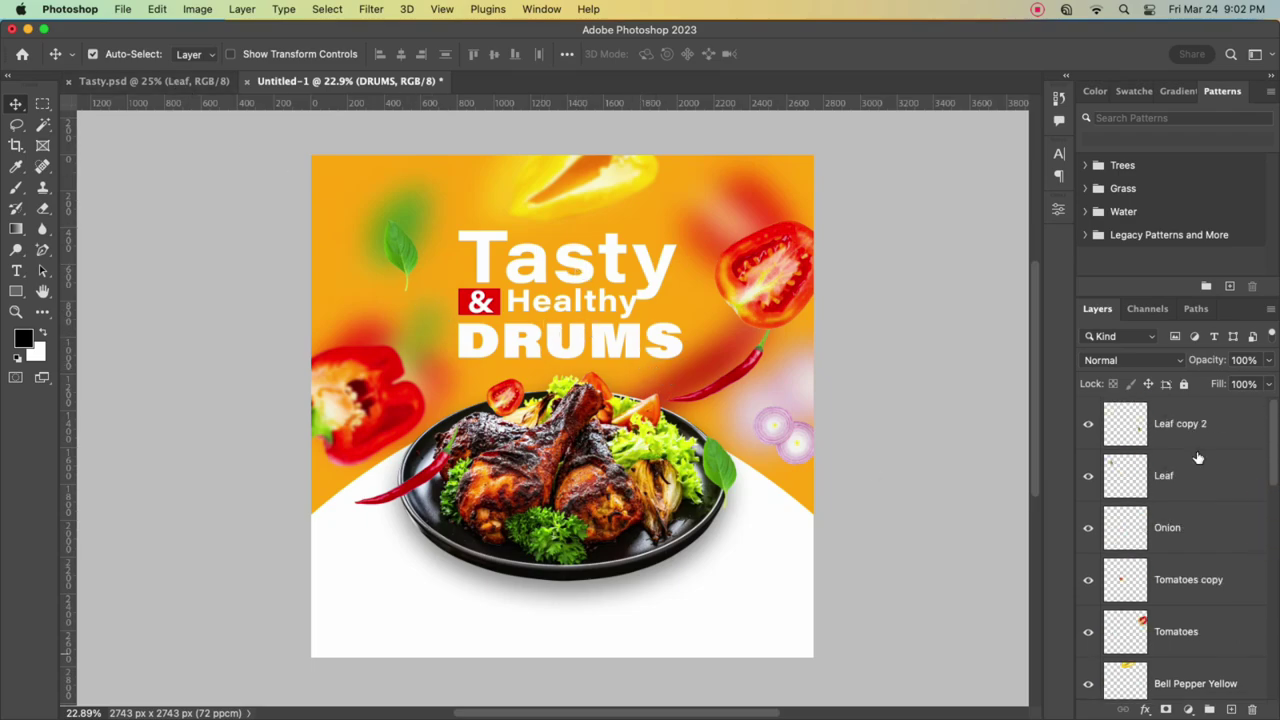
left_click(1195, 425)
scroll(1272, 460, "down", 5)
left_click(1210, 580, "shift")
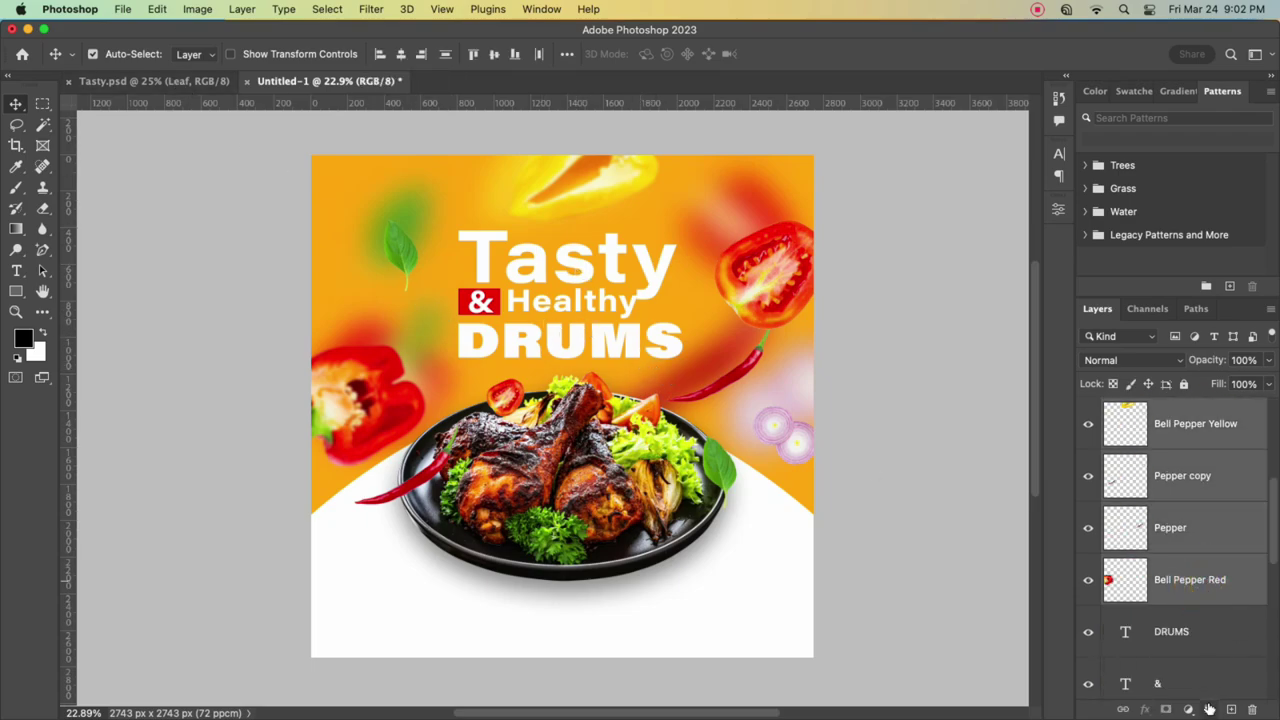
left_click(1209, 709)
type("Element")
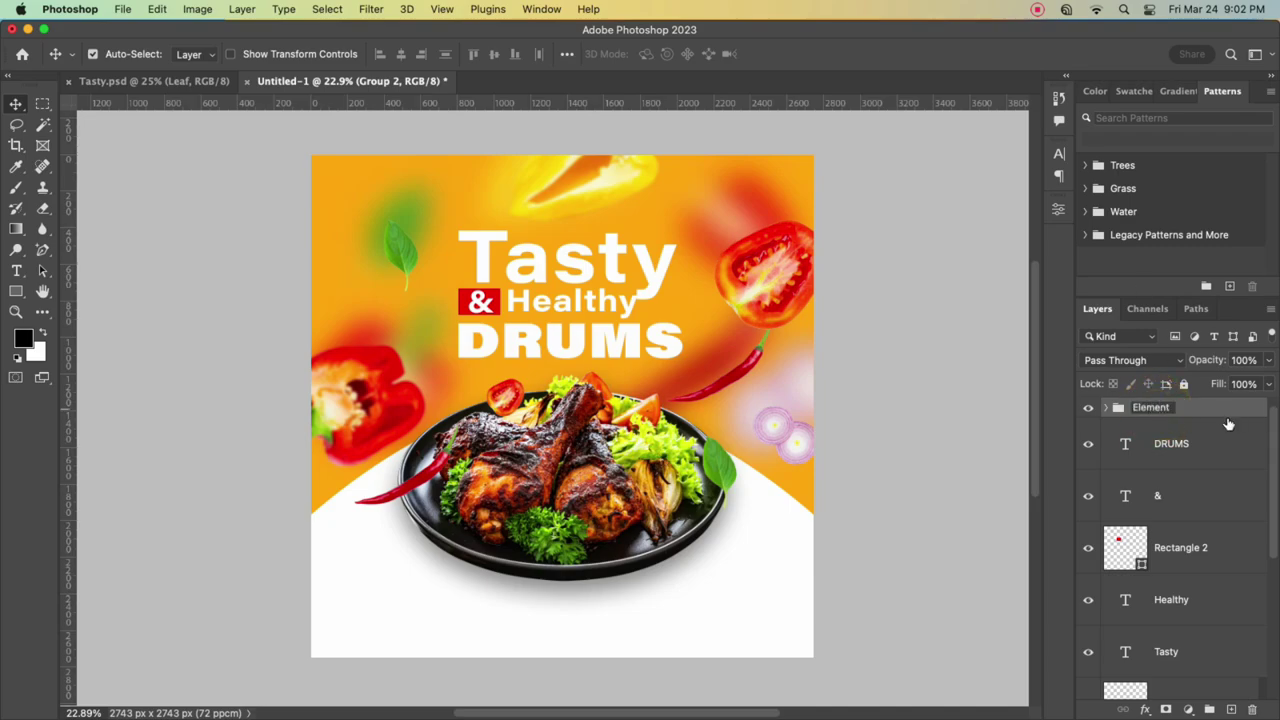
key("Return")
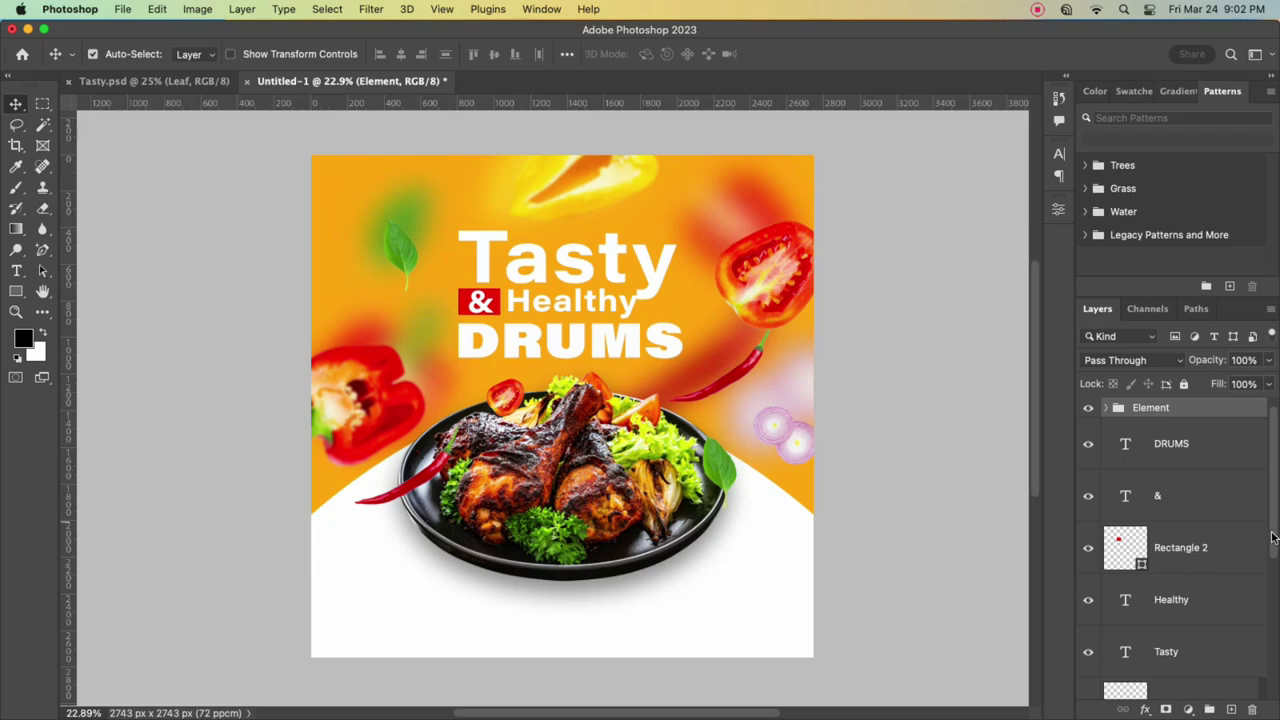
left_click_drag(1273, 538, 1262, 563)
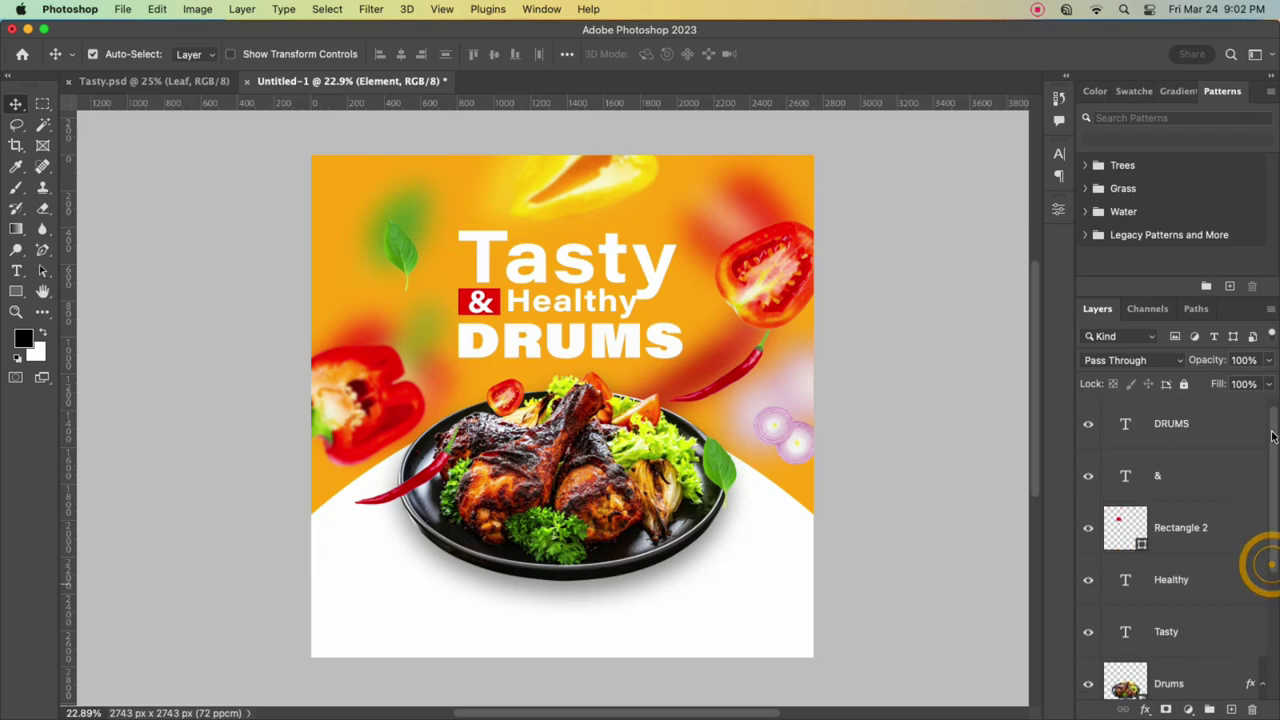
Step: Duplicate the red bell pepper and shrink the copy onto the plate's lower right rim
scroll(1273, 436, "up", 1)
scroll(598, 447, "down", 3)
scroll(598, 447, "up", 5)
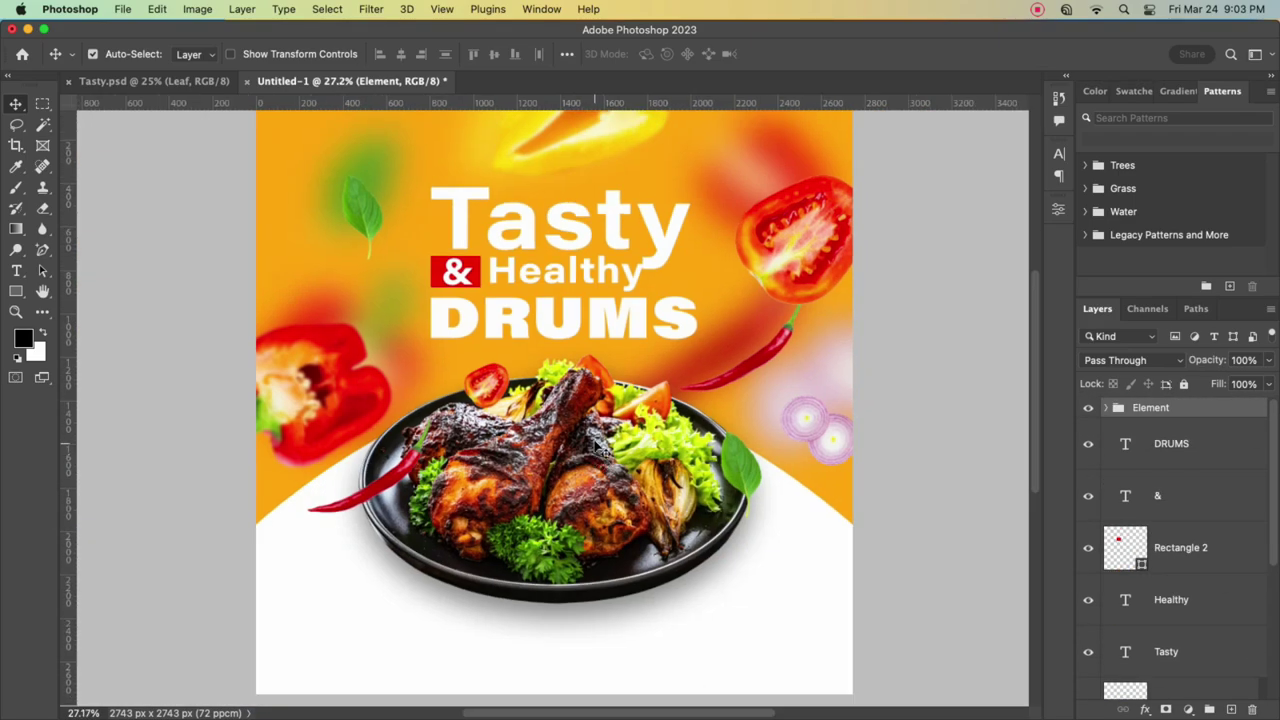
left_click(339, 371)
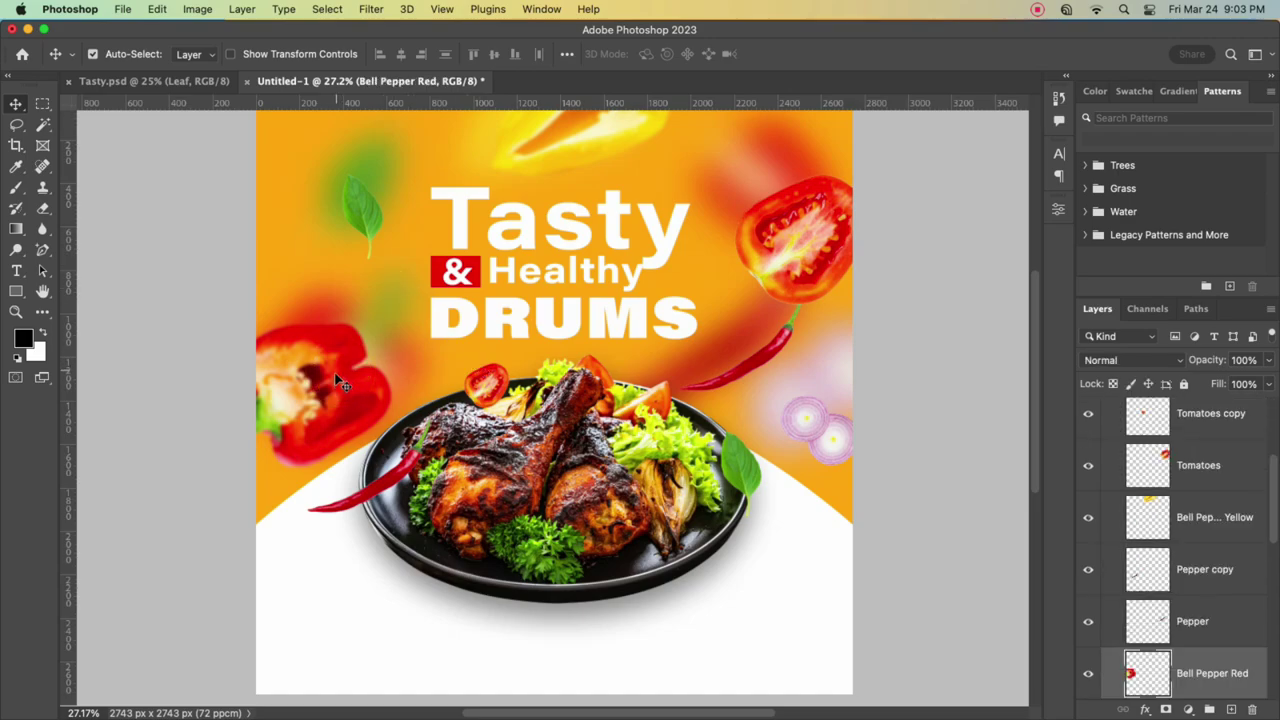
left_click_drag(339, 385, 339, 275)
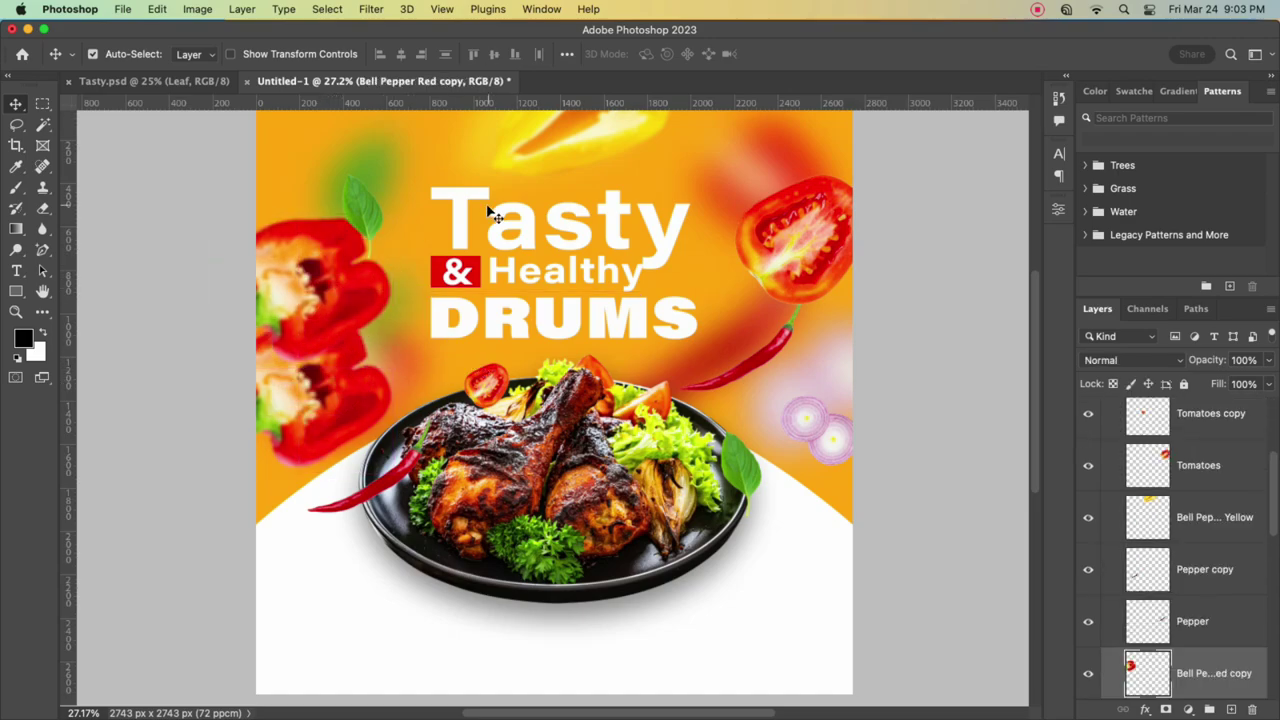
key("ctrl+t")
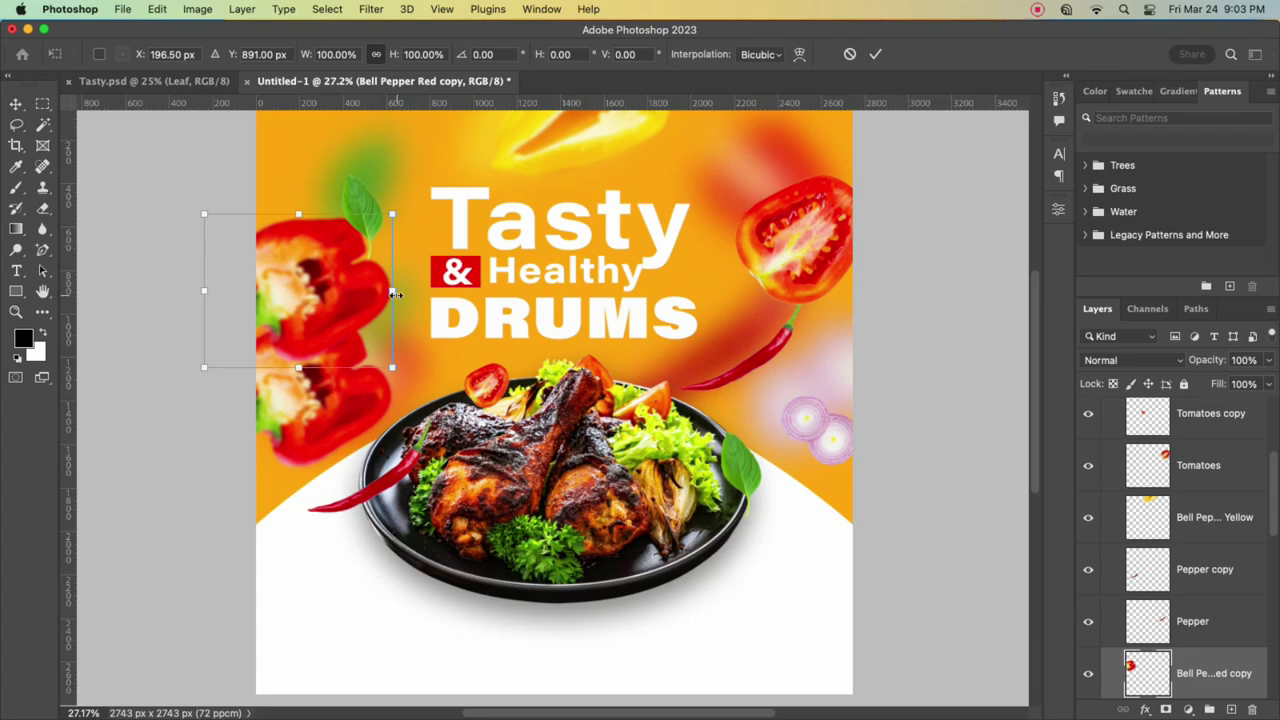
mouse_move(397, 294)
left_mouse_down()
mouse_move(323, 294)
mouse_move(728, 512)
mouse_move(760, 550)
mouse_move(641, 563)
mouse_move(634, 582)
left_mouse_up()
left_click(878, 55)
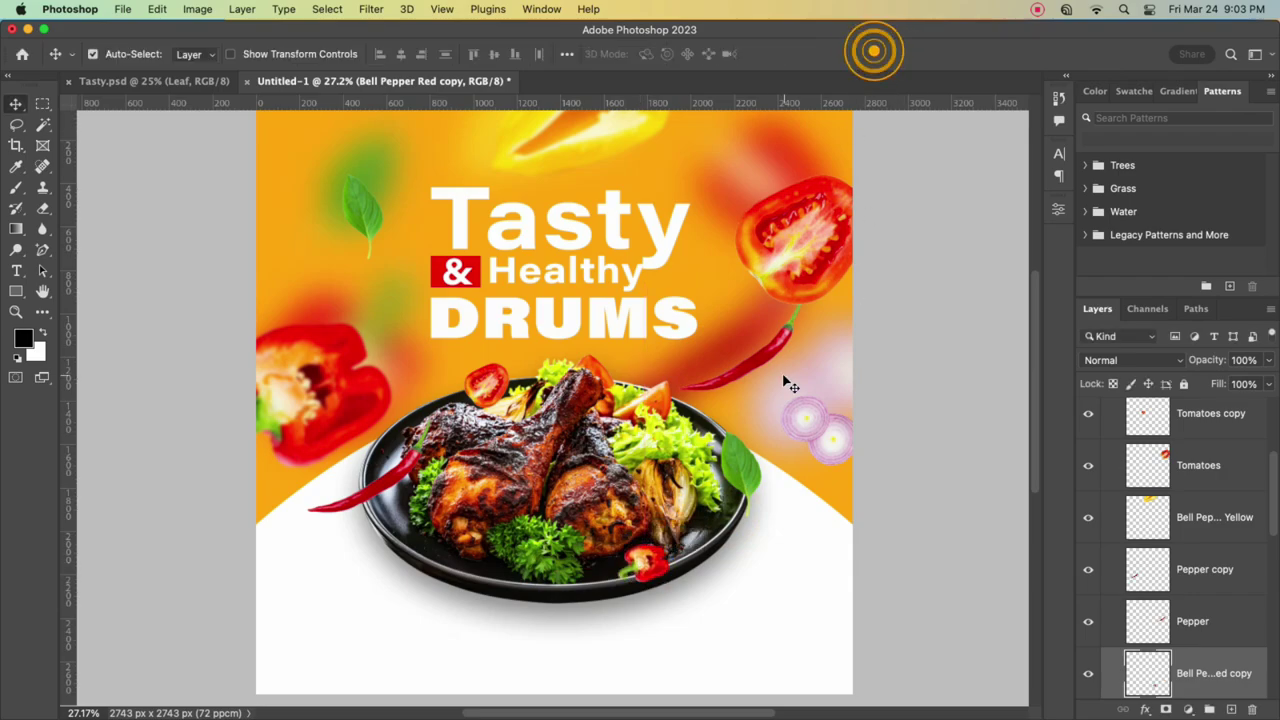
scroll(590, 378, "down", 2)
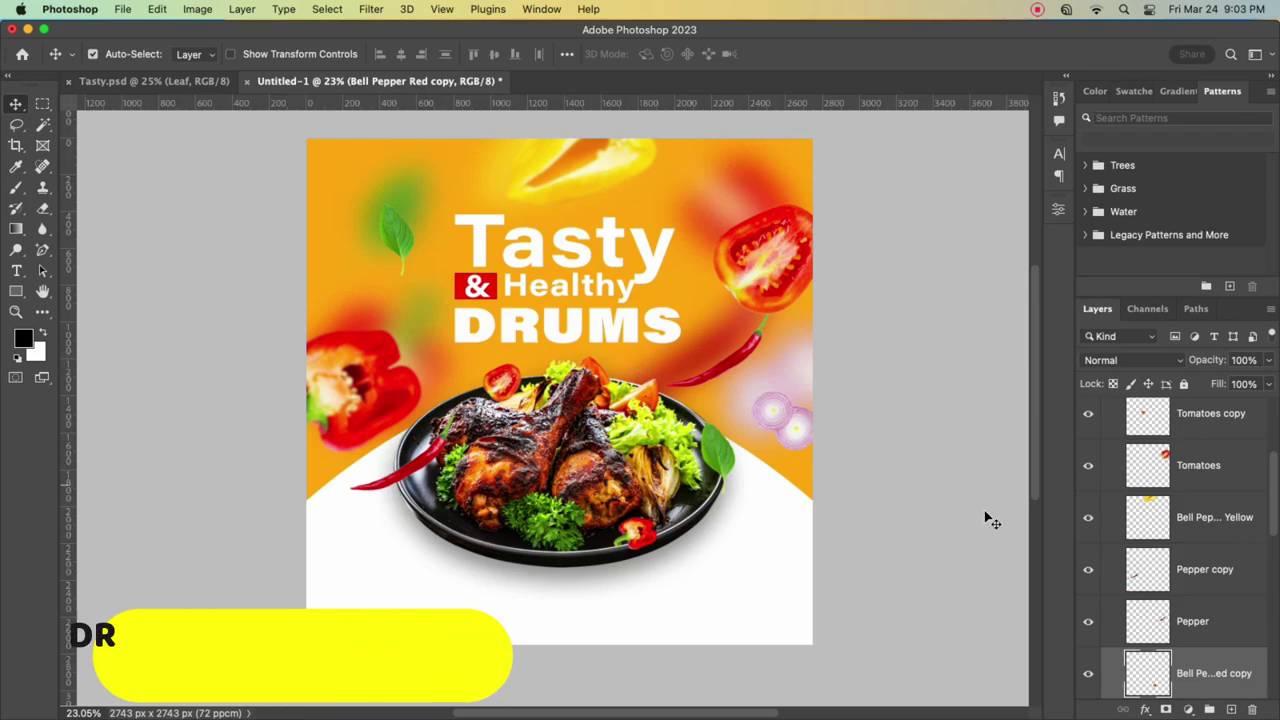
Step: Bring the Facebook, Instagram, Twitter and YouTube icon layers from Tasty.psd into the poster
scroll(1272, 497, "down", 3)
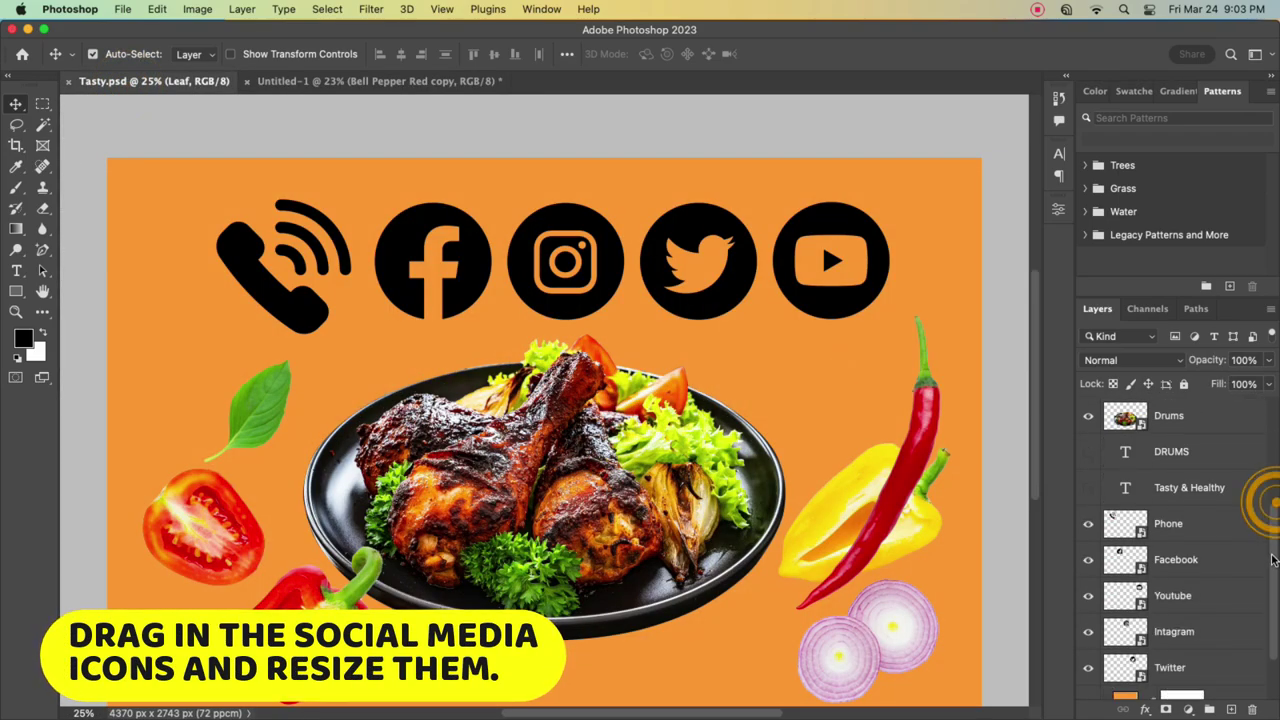
scroll(1275, 418, "up", 8)
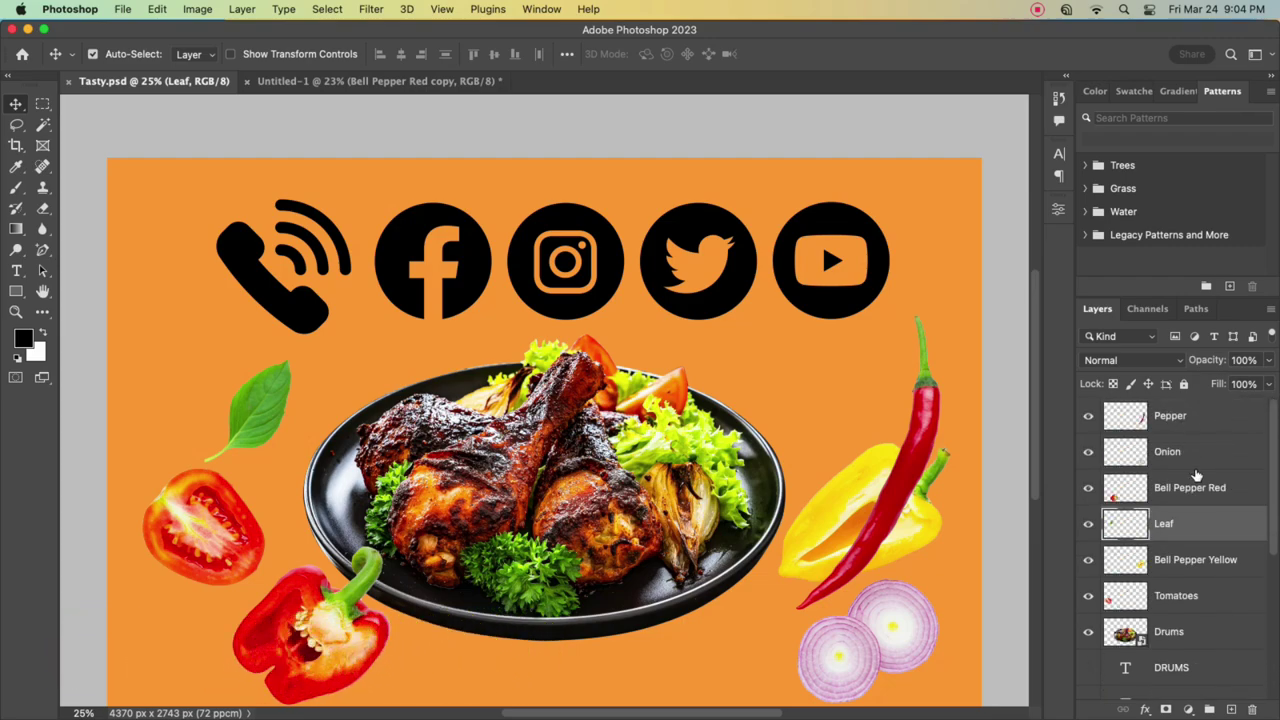
left_click(875, 260)
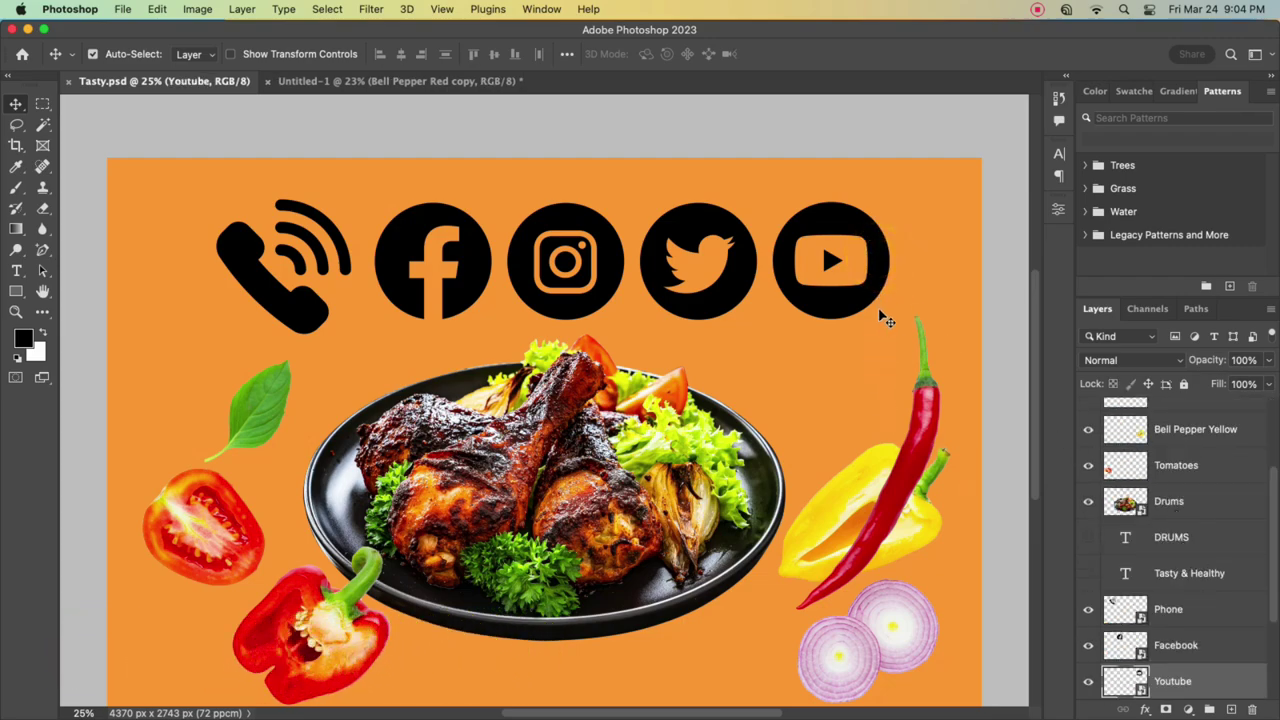
scroll(1270, 549, "down", 3)
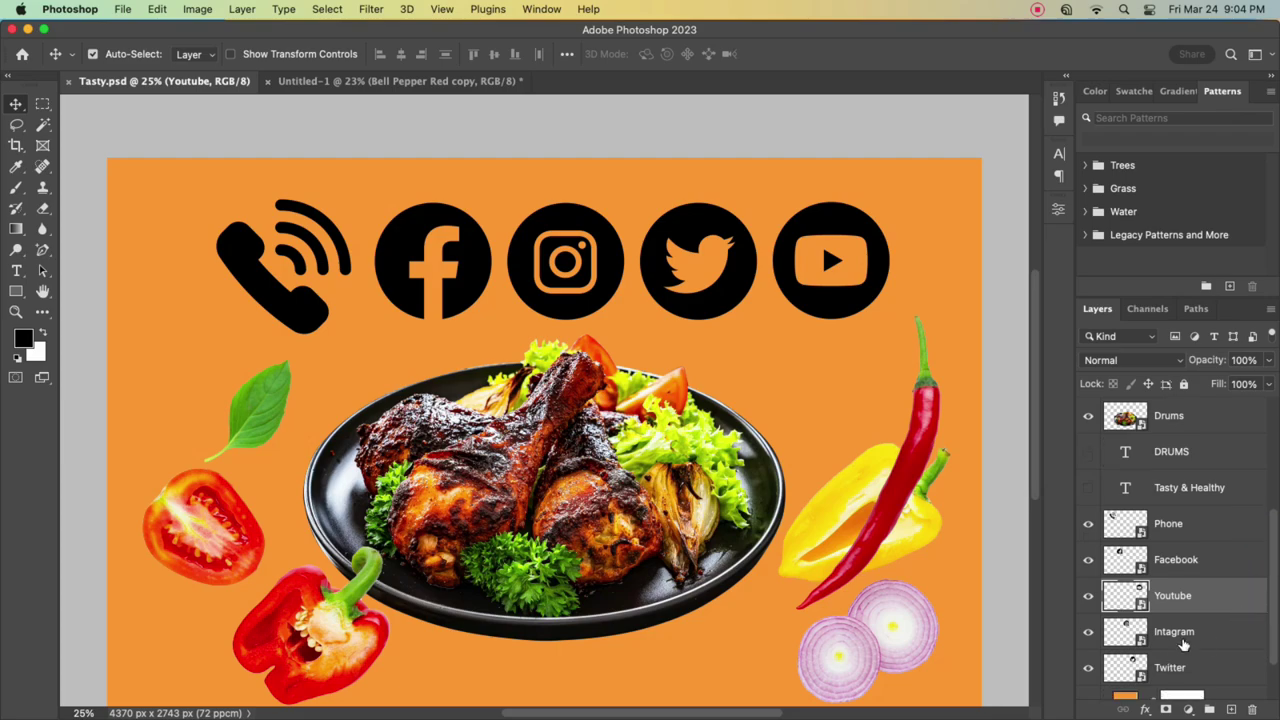
left_click(1194, 565)
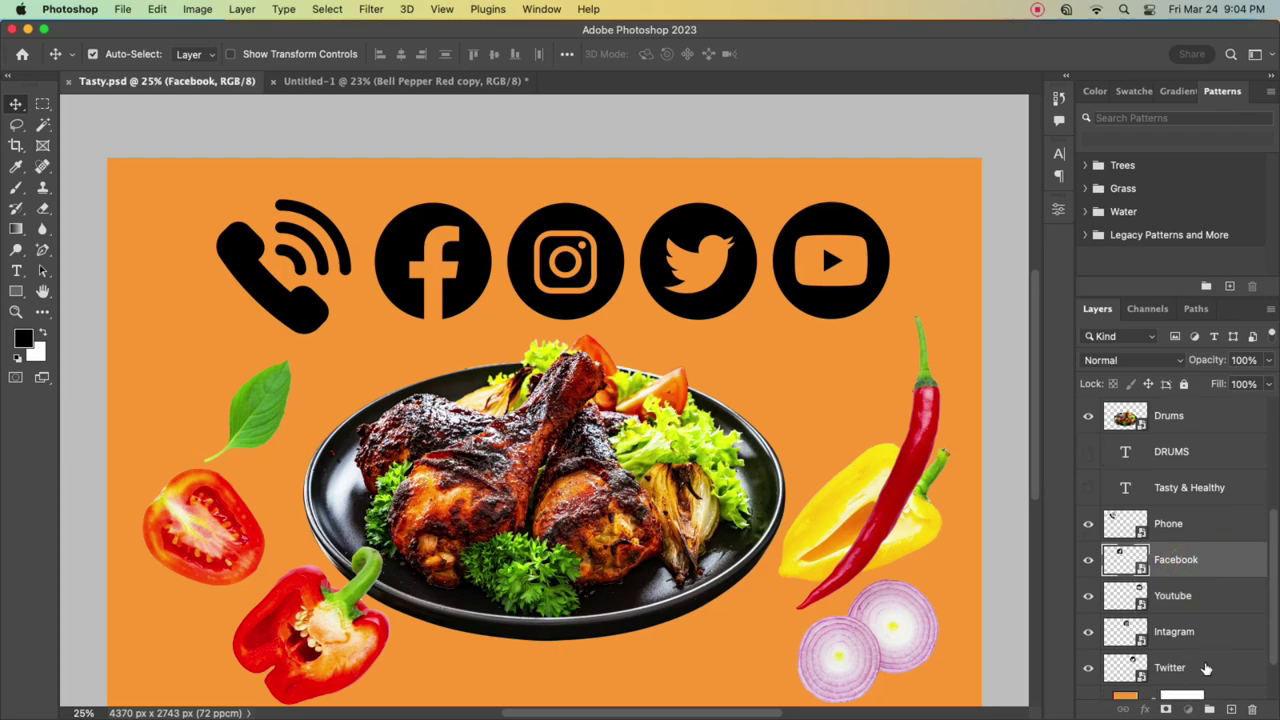
left_click(1200, 667, "shift")
mouse_move(832, 303)
left_mouse_down()
mouse_move(617, 232)
mouse_move(620, 620)
left_mouse_up()
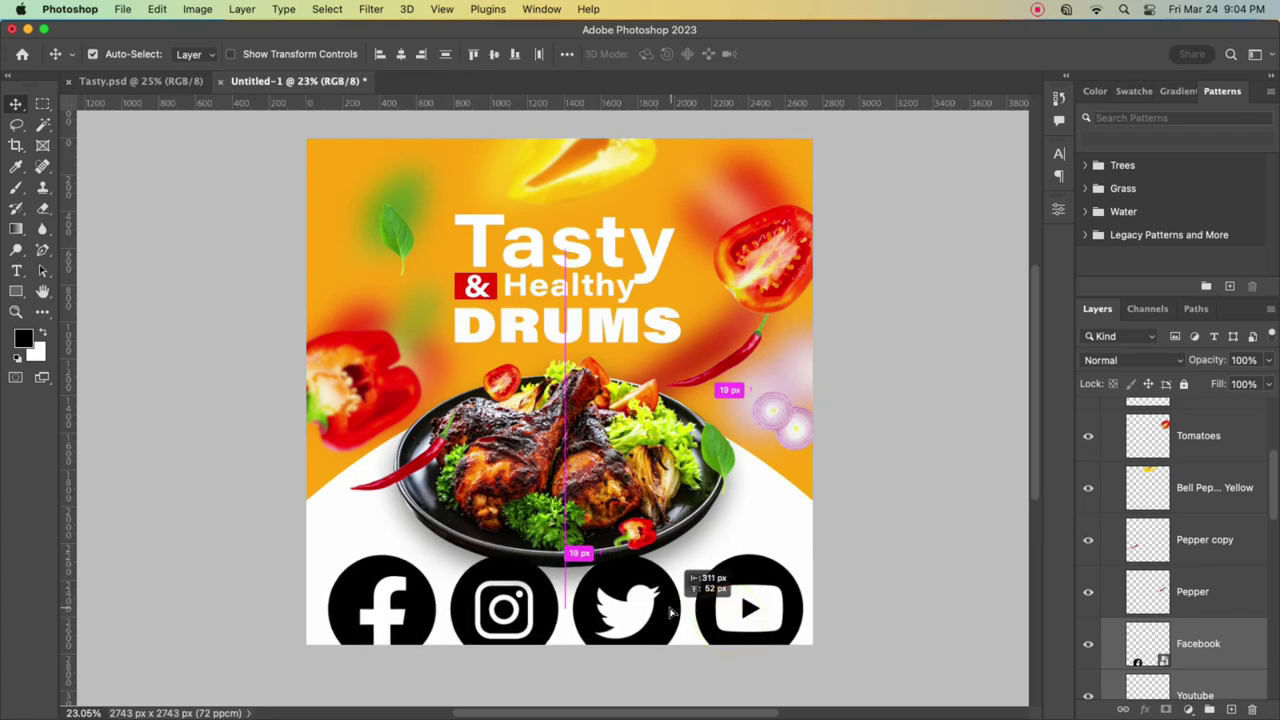
left_click_drag(745, 628, 689, 618)
Step: Reorder the icon layers above the Element group and collapse the group
left_click_drag(1212, 645, 1205, 360)
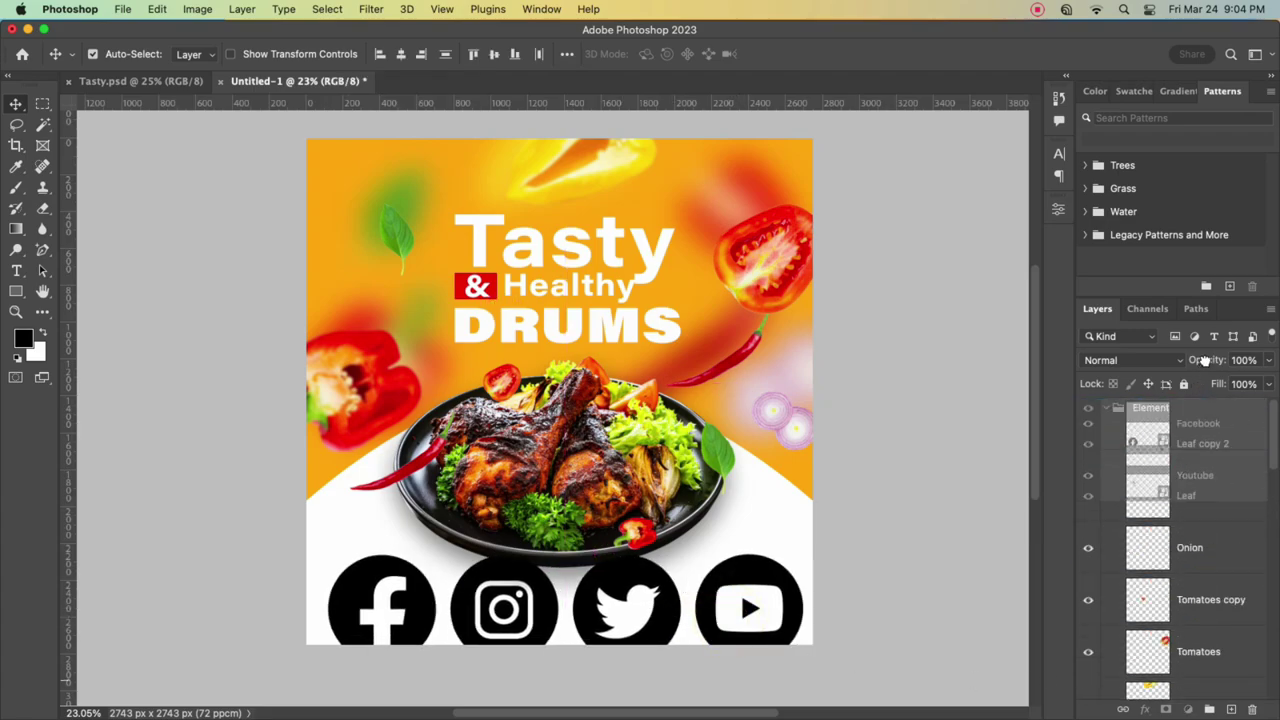
left_click_drag(1194, 410, 1190, 415)
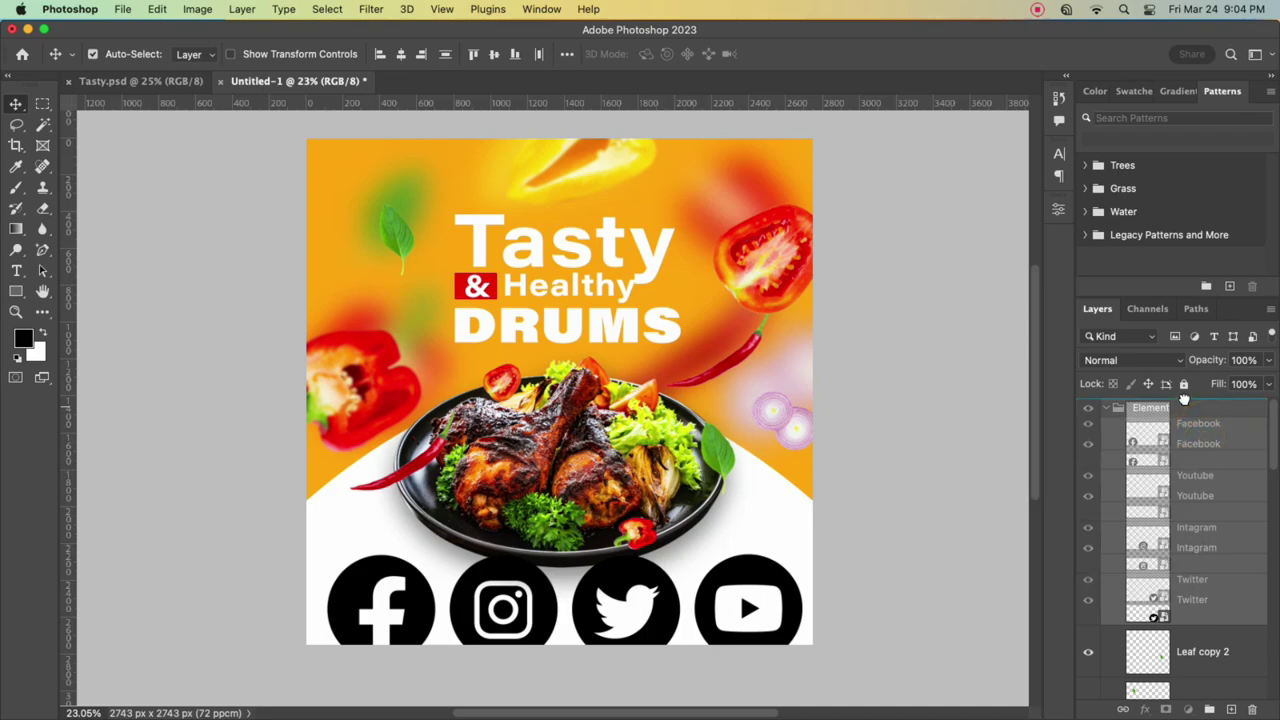
left_click_drag(1186, 408, 1185, 406)
left_click(1108, 616)
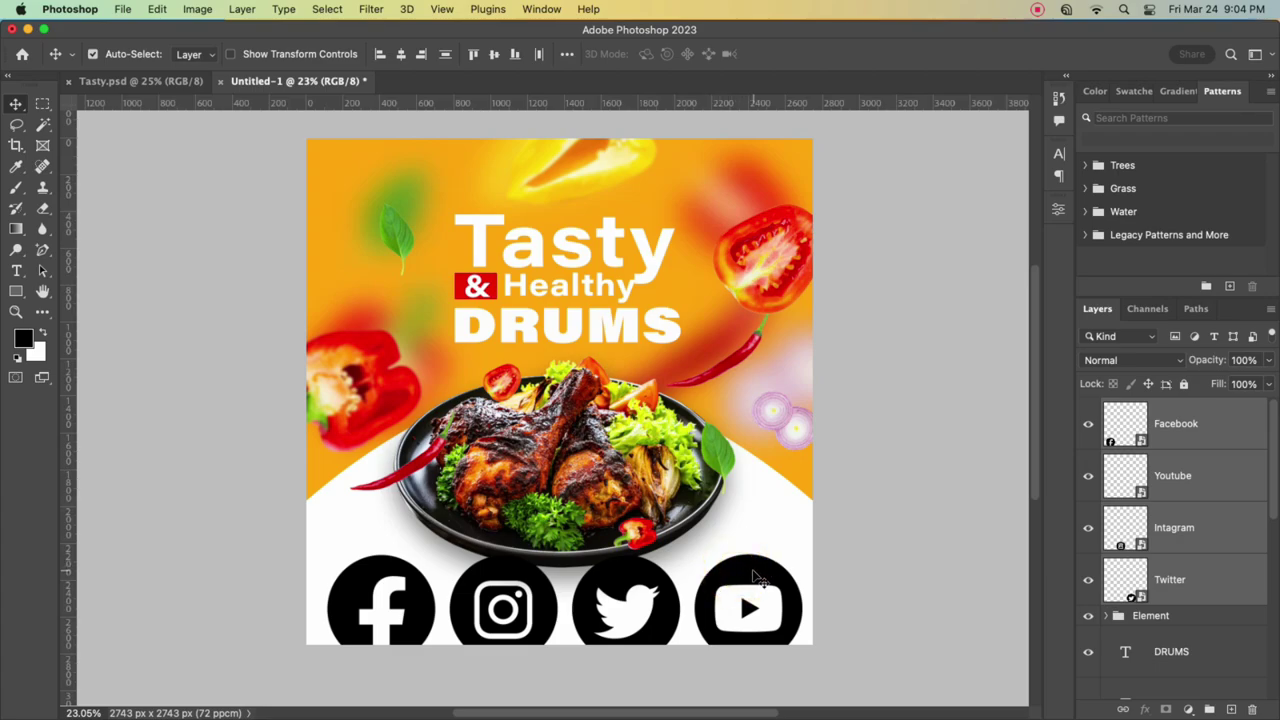
Step: Scale the social icons down to about 15% as a small row beneath the plate
key("ctrl+t")
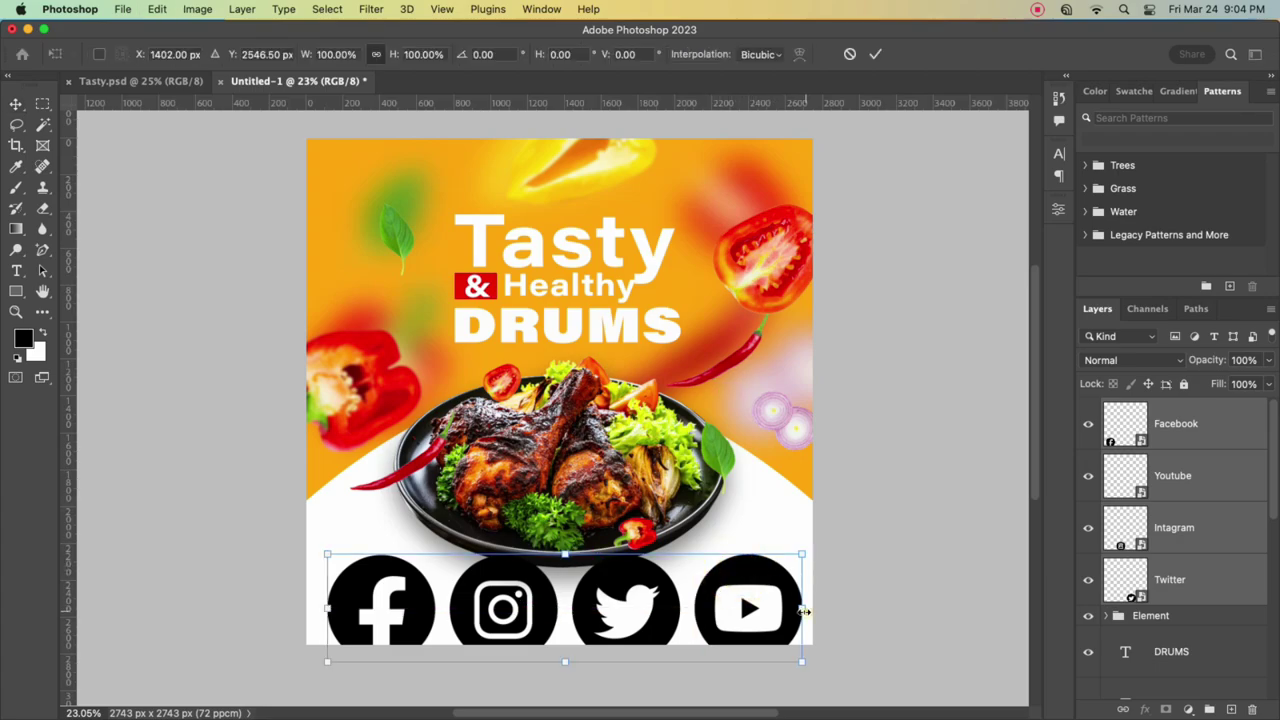
left_click_drag(804, 610, 604, 614)
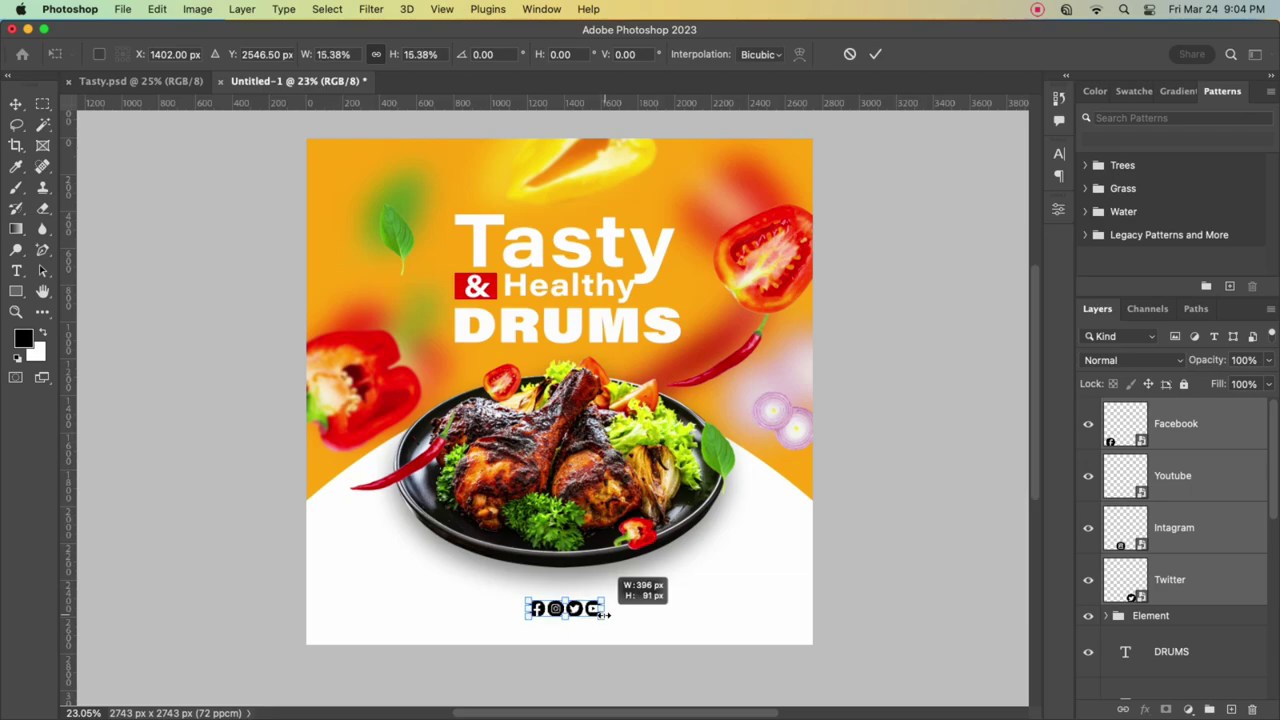
left_click(875, 54)
left_click_drag(594, 611, 628, 624)
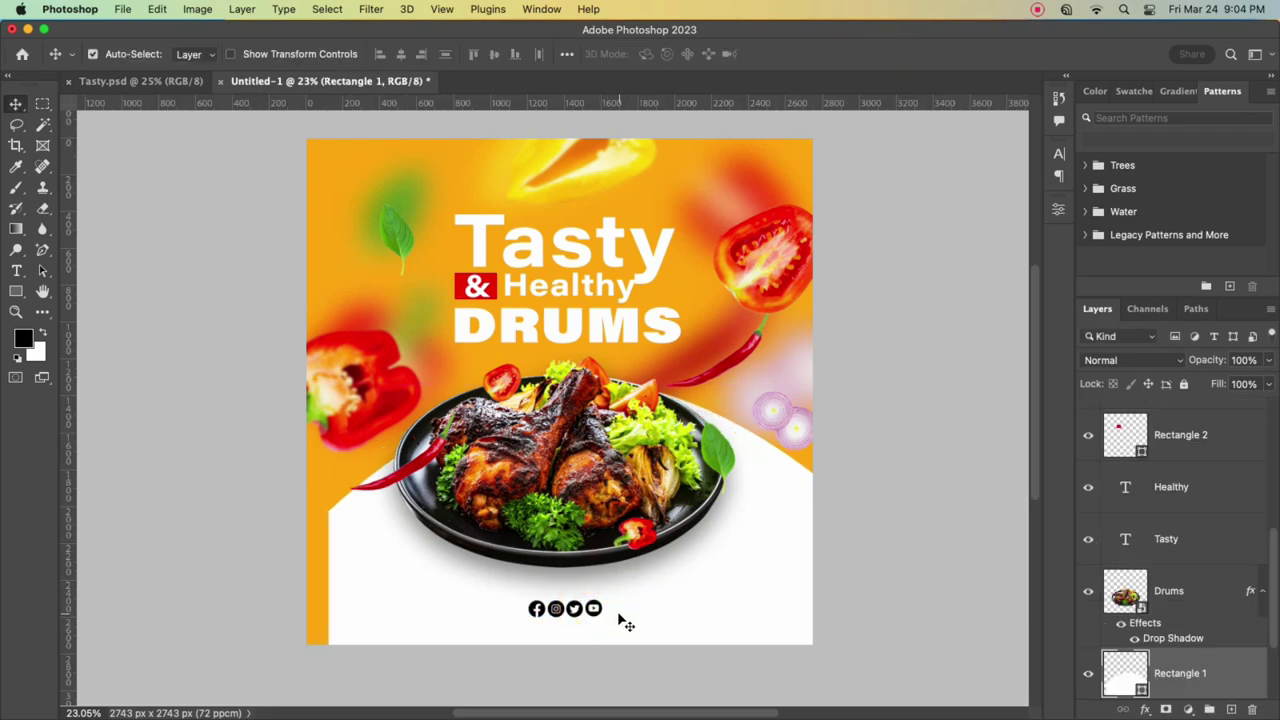
Step: Zoom in on the icon row and select the YouTube icon
scroll(608, 622, "up", 2)
scroll(595, 620, "up", 5)
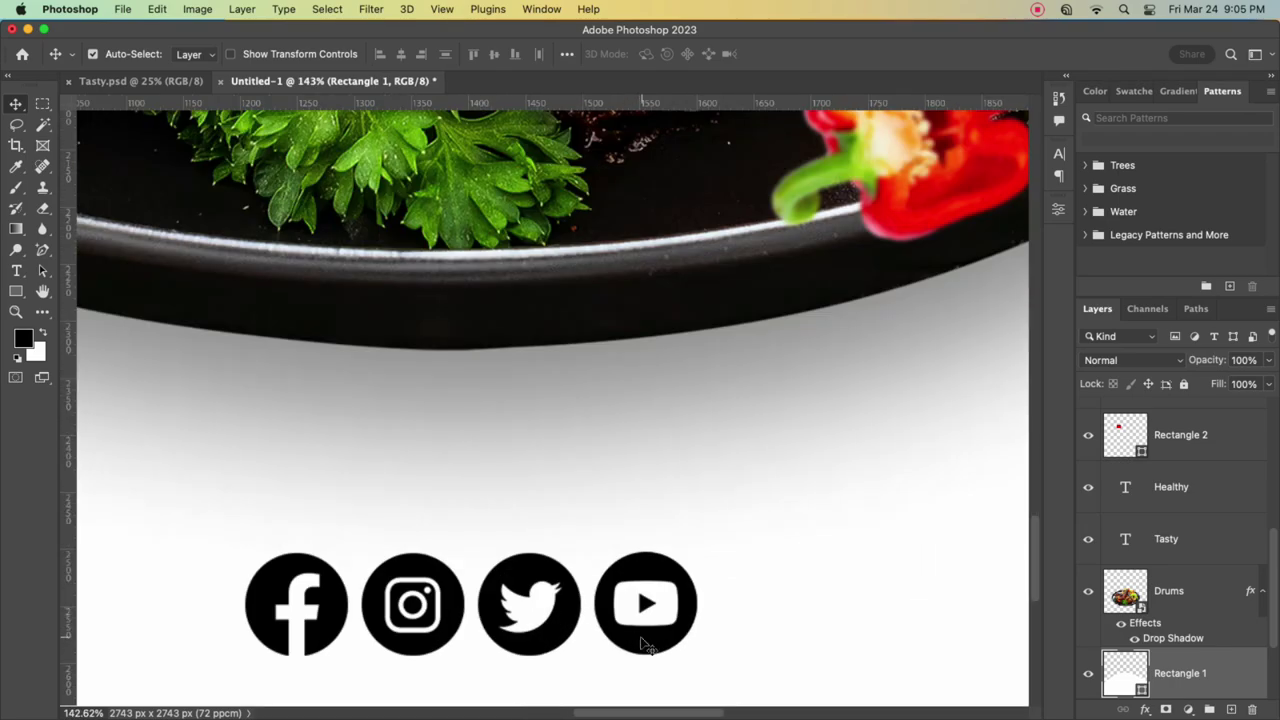
scroll(775, 655, "down", 3)
scroll(577, 446, "down", 4)
scroll(577, 446, "right", 5)
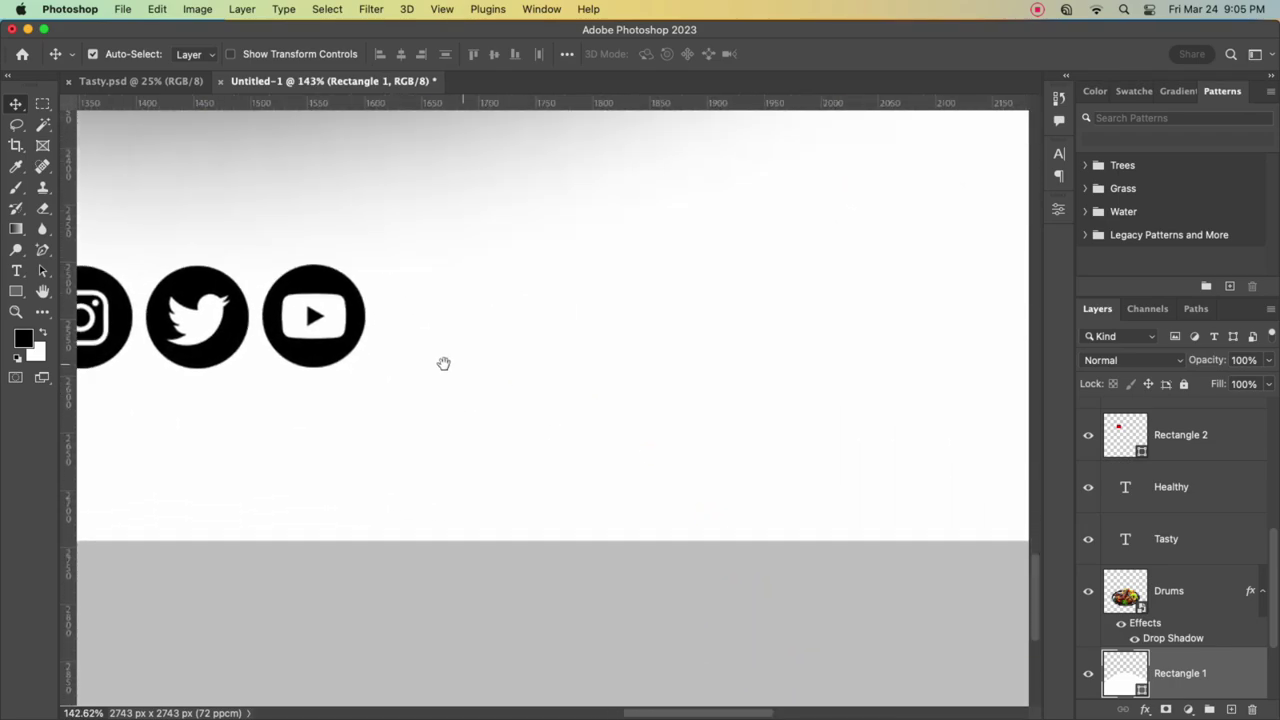
scroll(443, 363, "right", 3)
left_click(207, 362)
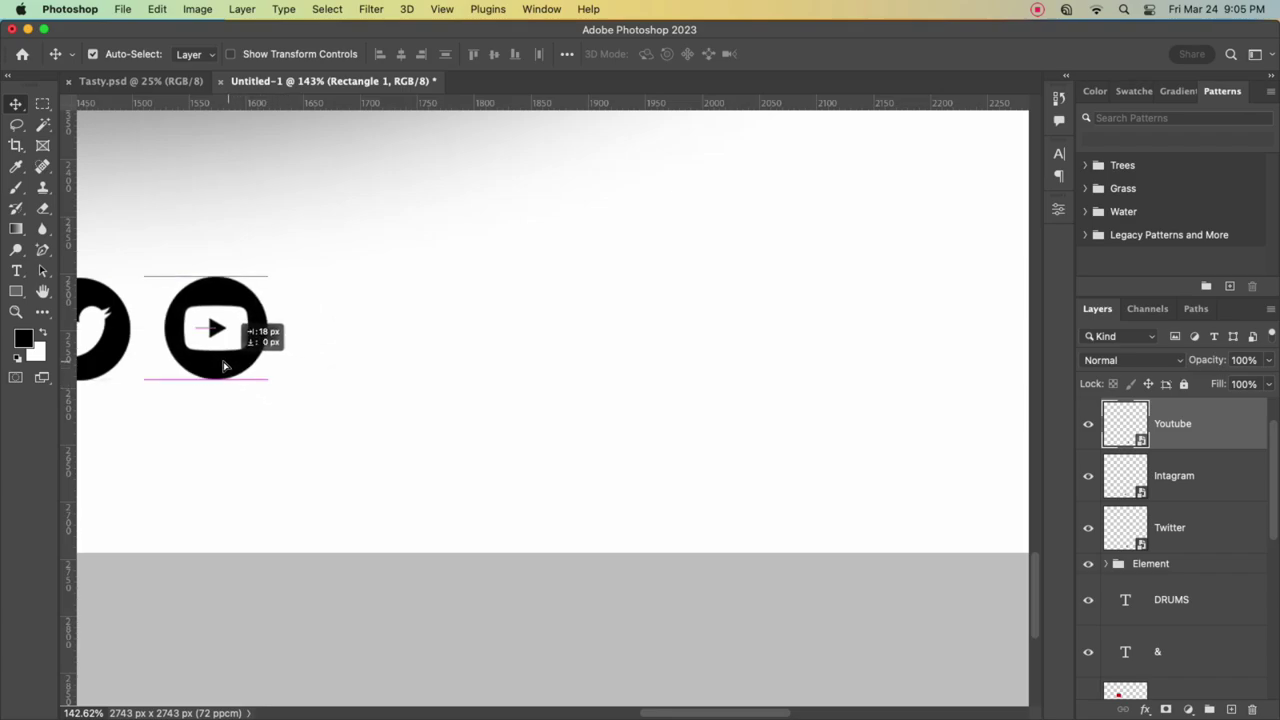
left_click_drag(228, 378, 210, 362)
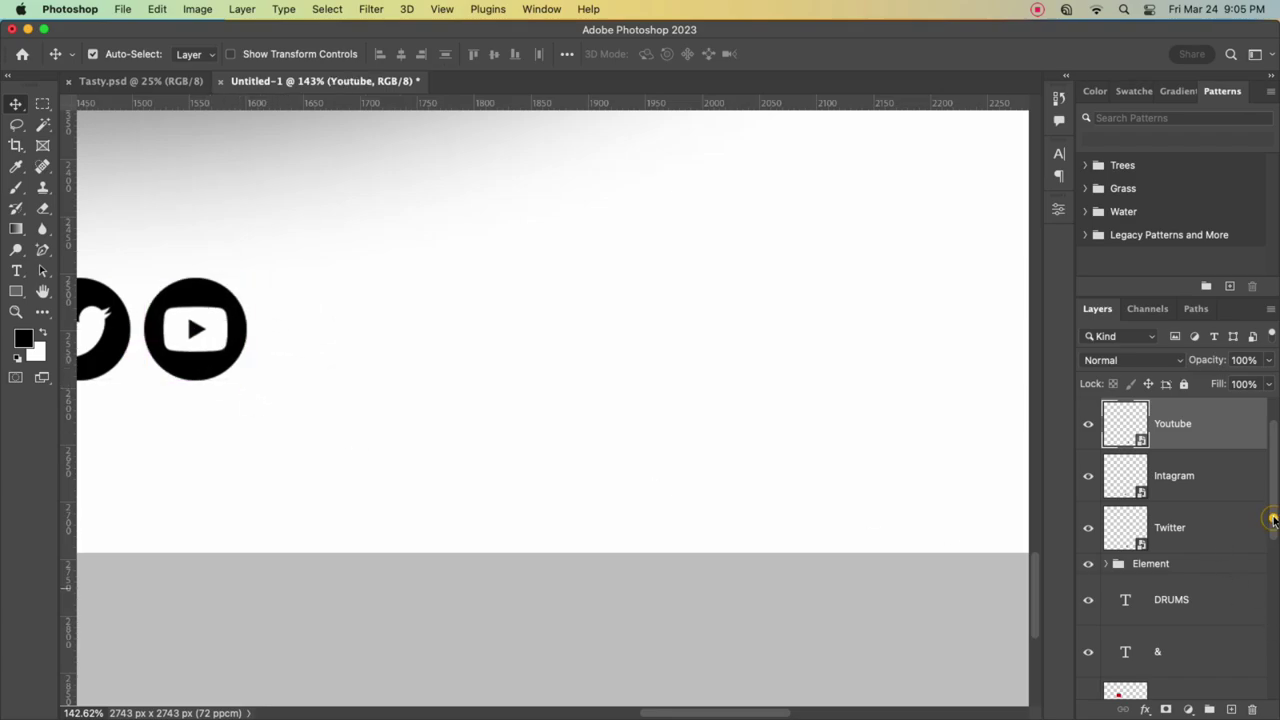
scroll(1273, 519, "up", 1)
Step: Select the four social icon layers and move the row right beneath the plate
left_click(1224, 580)
left_click(1206, 425, "shift")
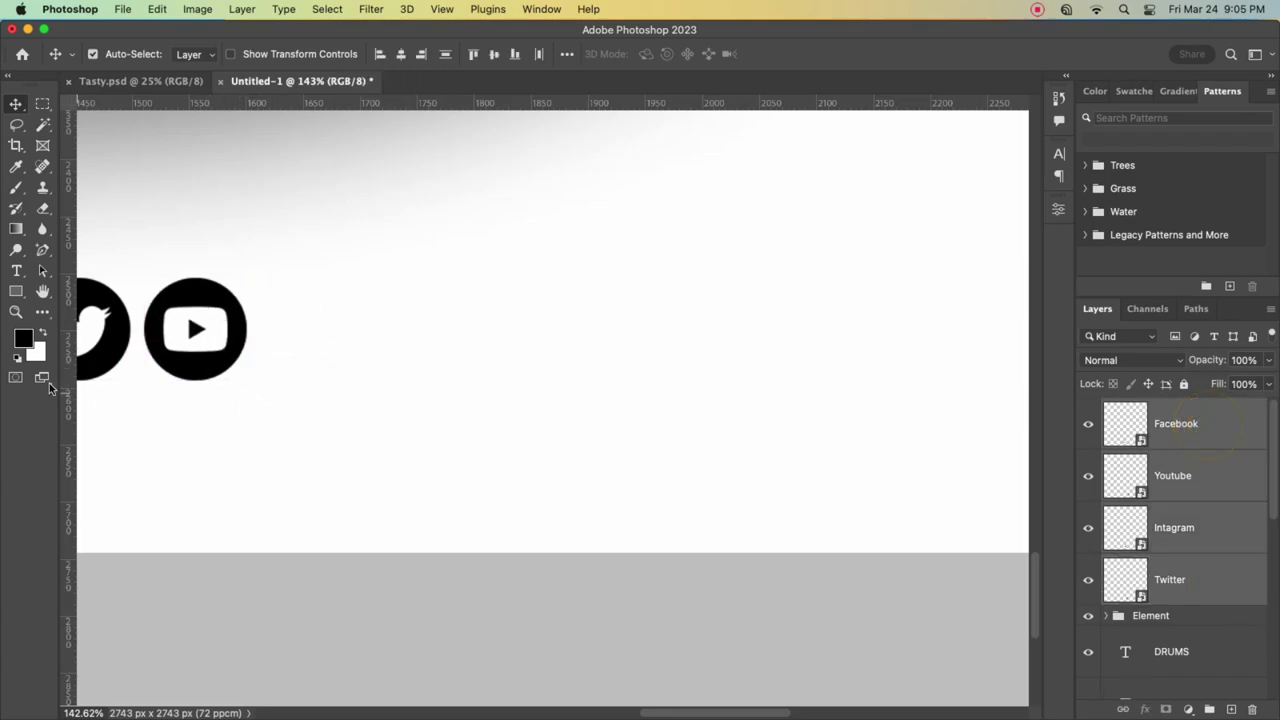
left_click_drag(187, 366, 931, 455)
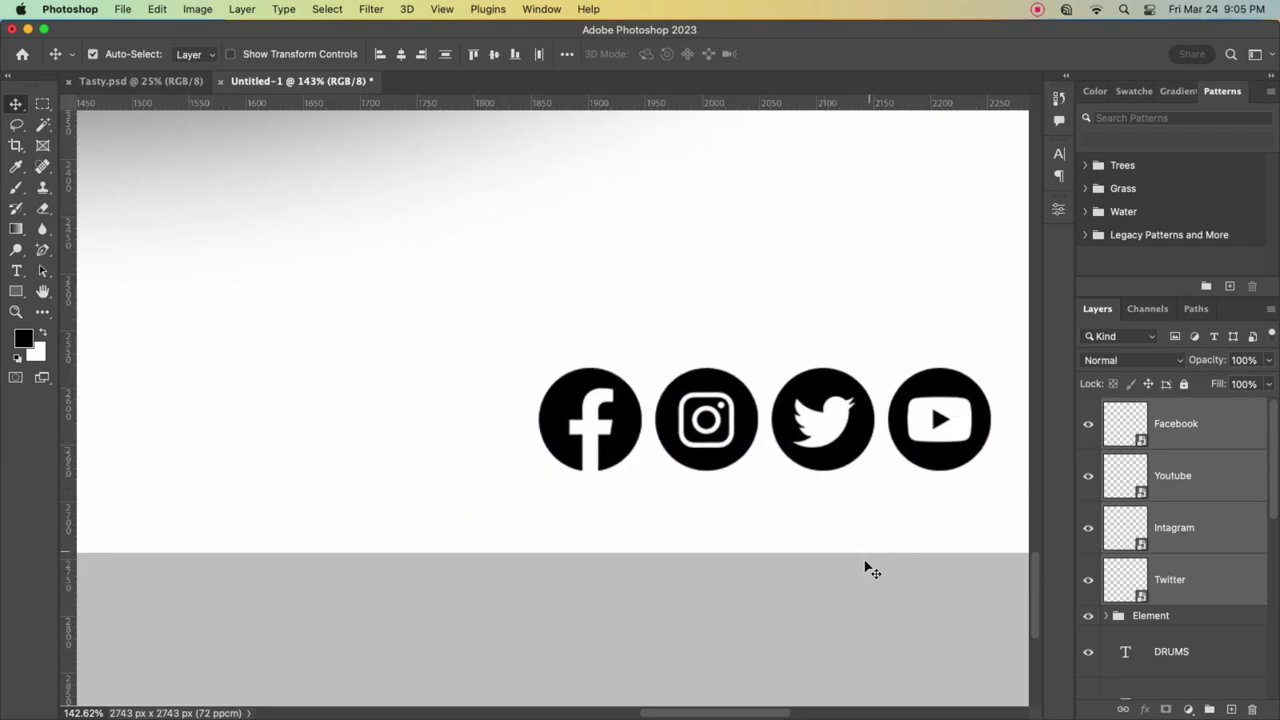
left_click_drag(850, 551, 440, 476)
mouse_move(403, 414)
left_mouse_down()
mouse_move(763, 444)
mouse_move(740, 421)
mouse_move(726, 443)
left_mouse_up()
scroll(735, 455, "down", 5)
scroll(740, 455, "down", 3)
scroll(745, 453, "up", 3)
scroll(726, 443, "down", 3)
scroll(726, 446, "down", 2)
scroll(718, 442, "up", 4)
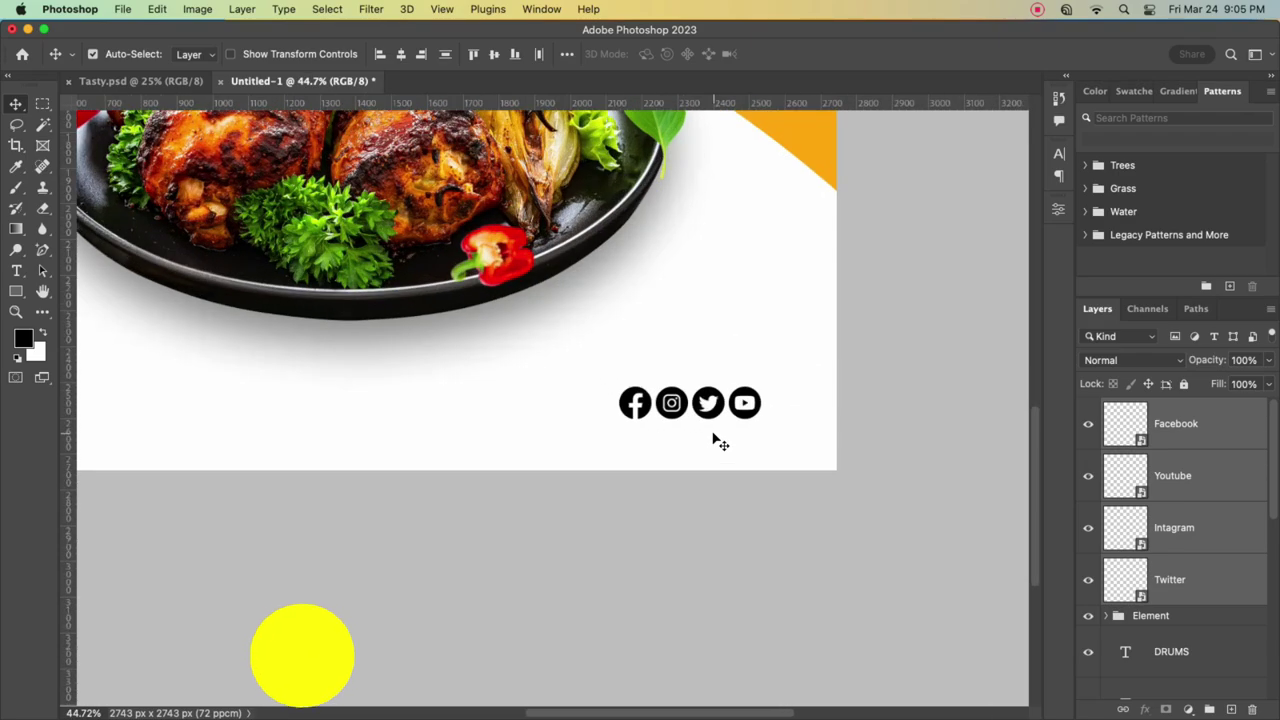
scroll(718, 442, "up", 5)
Step: Give the Twitter icon a bright red Color Overlay layer style
double_click(1234, 591)
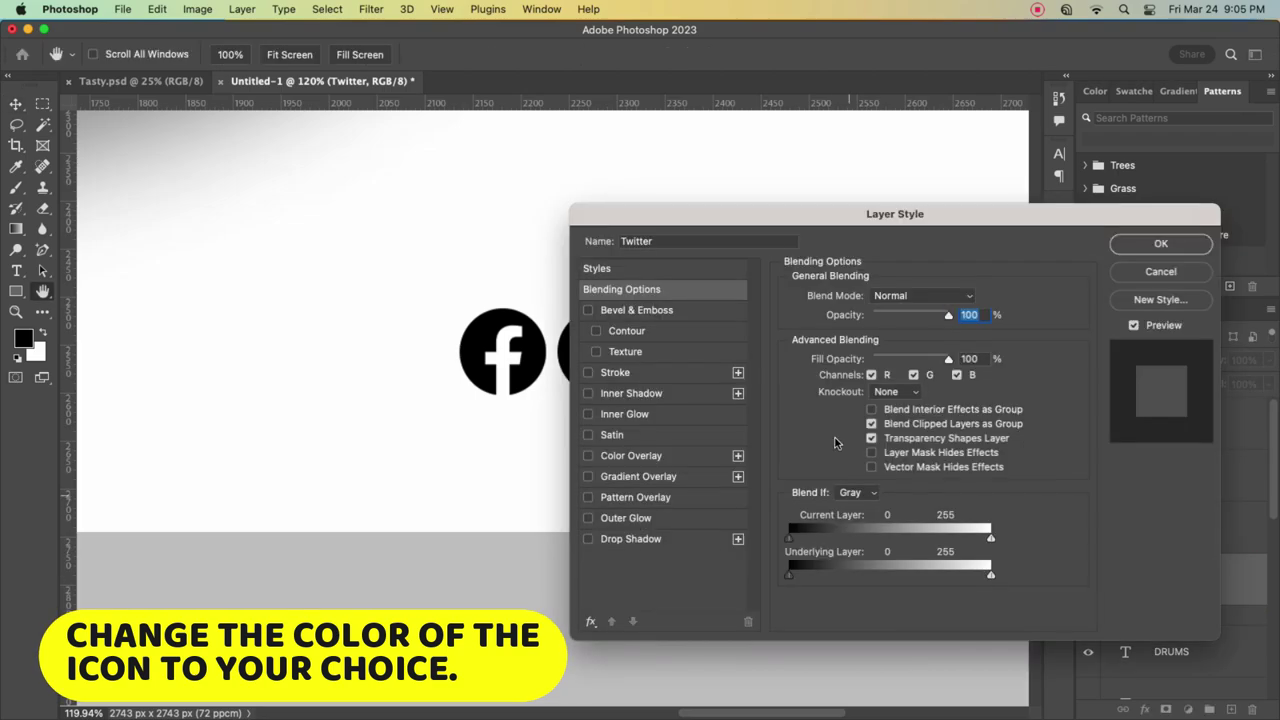
mouse_move(774, 213)
left_mouse_down()
mouse_move(961, 261)
mouse_move(1054, 262)
left_mouse_up()
left_click(825, 505)
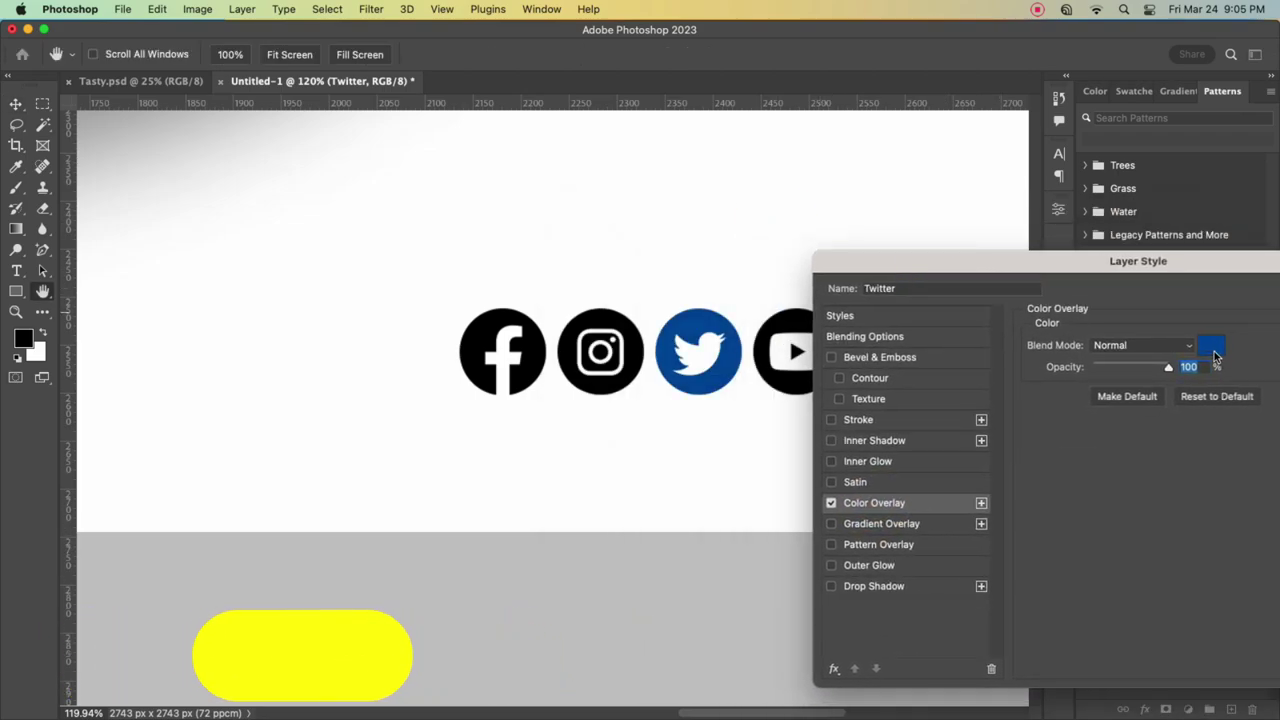
left_click(1211, 346)
left_click(917, 508)
left_click(917, 345)
left_click(1050, 327)
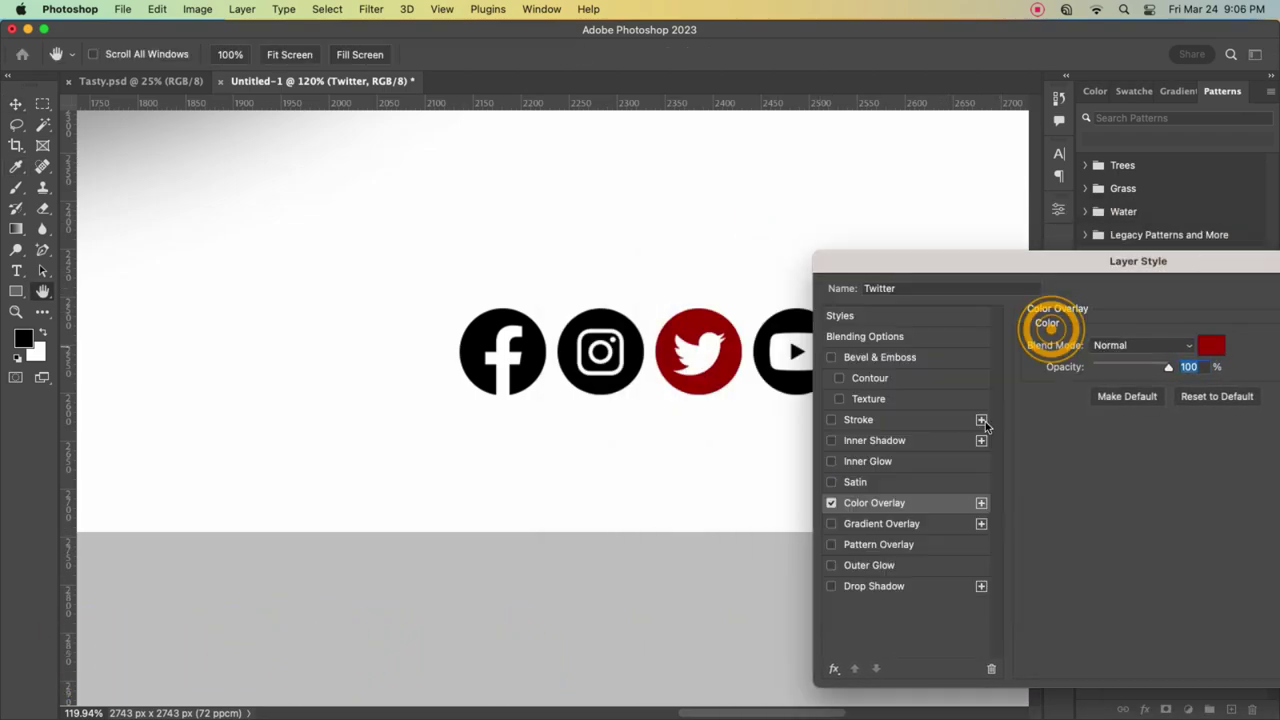
left_click(1211, 346)
left_click(897, 346)
left_click(1054, 329)
left_click_drag(1177, 267, 955, 312)
left_click(1186, 329)
Step: Copy the red overlay effect onto the Intagram, Youtube and Facebook layers
right_click(1227, 580)
left_click(1227, 577)
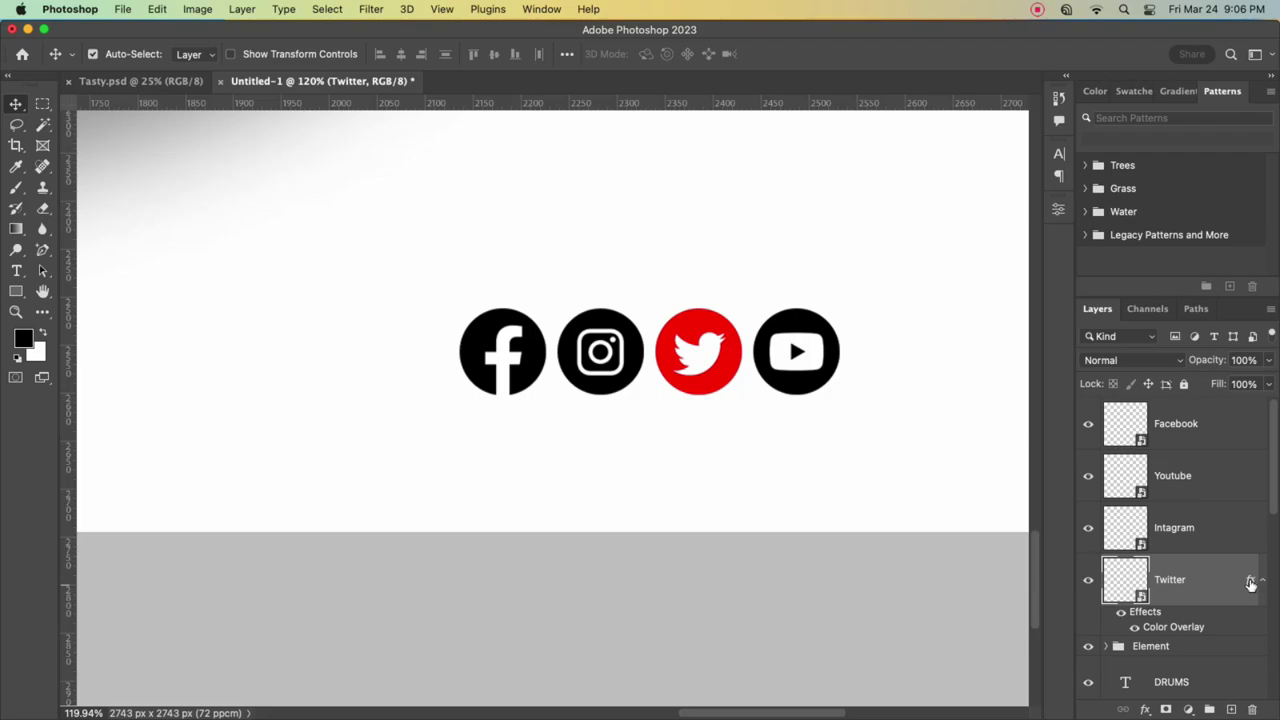
left_click_drag(1227, 535, 1228, 483)
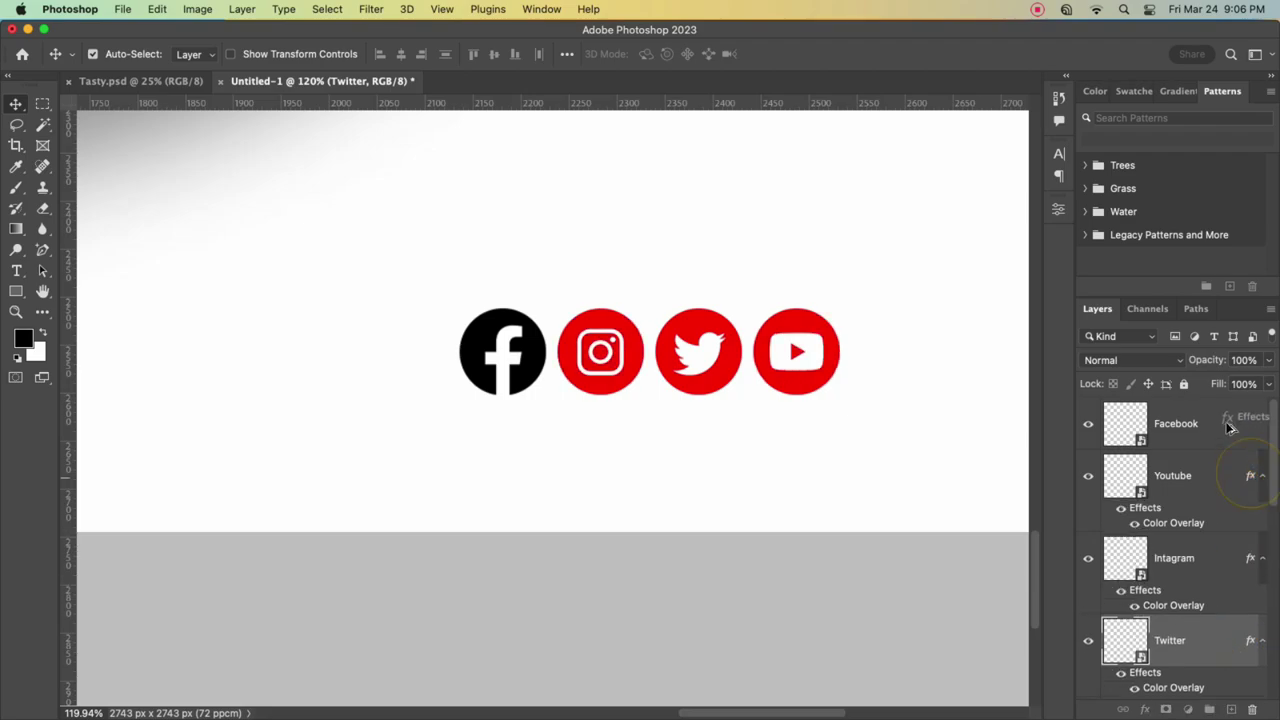
left_click_drag(1229, 427, 1229, 427)
scroll(731, 531, "down", 5)
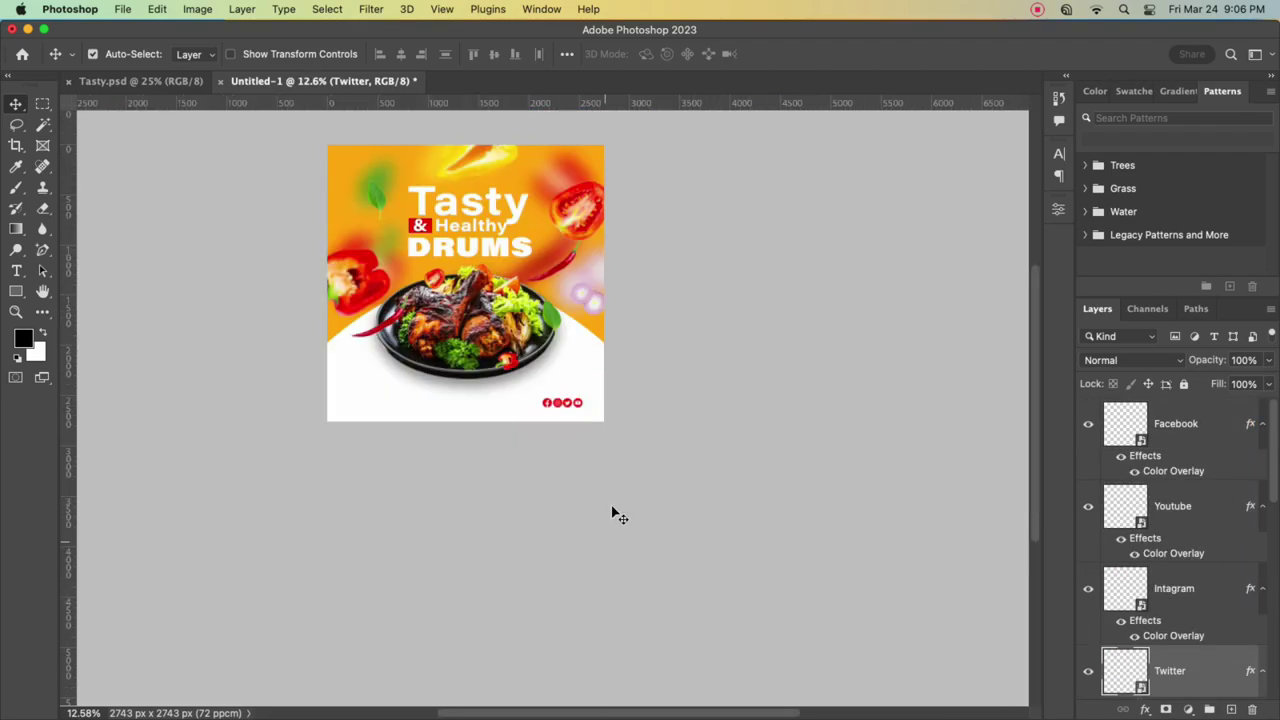
scroll(566, 406, "up", 3)
scroll(563, 420, "up", 4)
Step: Respace the four icons evenly under the plate and collapse their effects lists
left_click_drag(509, 449, 473, 450)
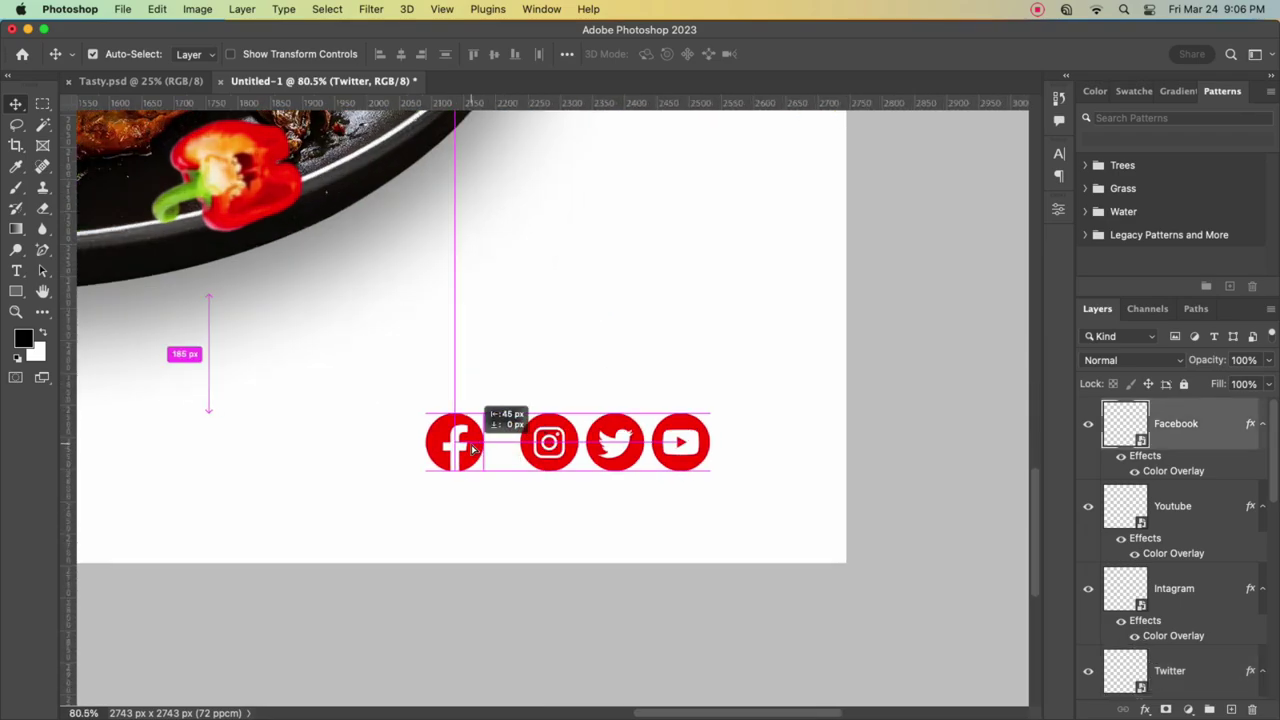
left_click_drag(569, 450, 555, 450)
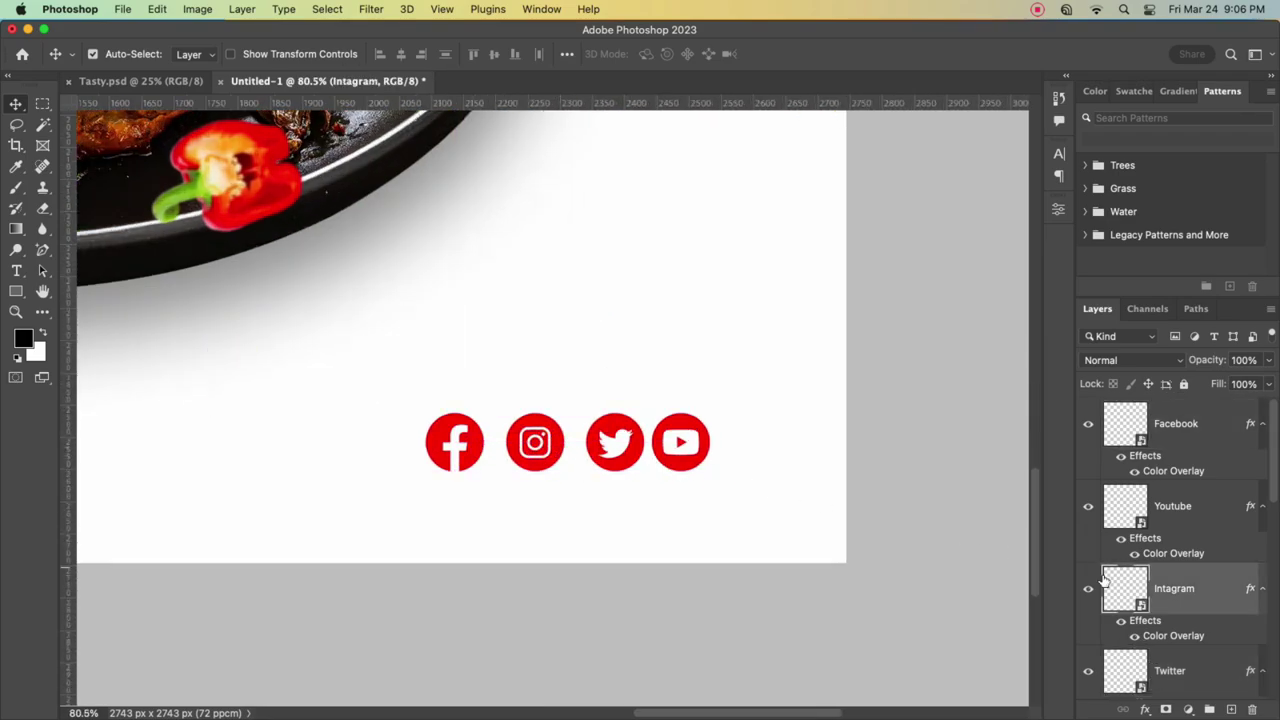
left_click(1263, 423)
left_click(1263, 475)
left_click(1263, 527)
left_click(1263, 580)
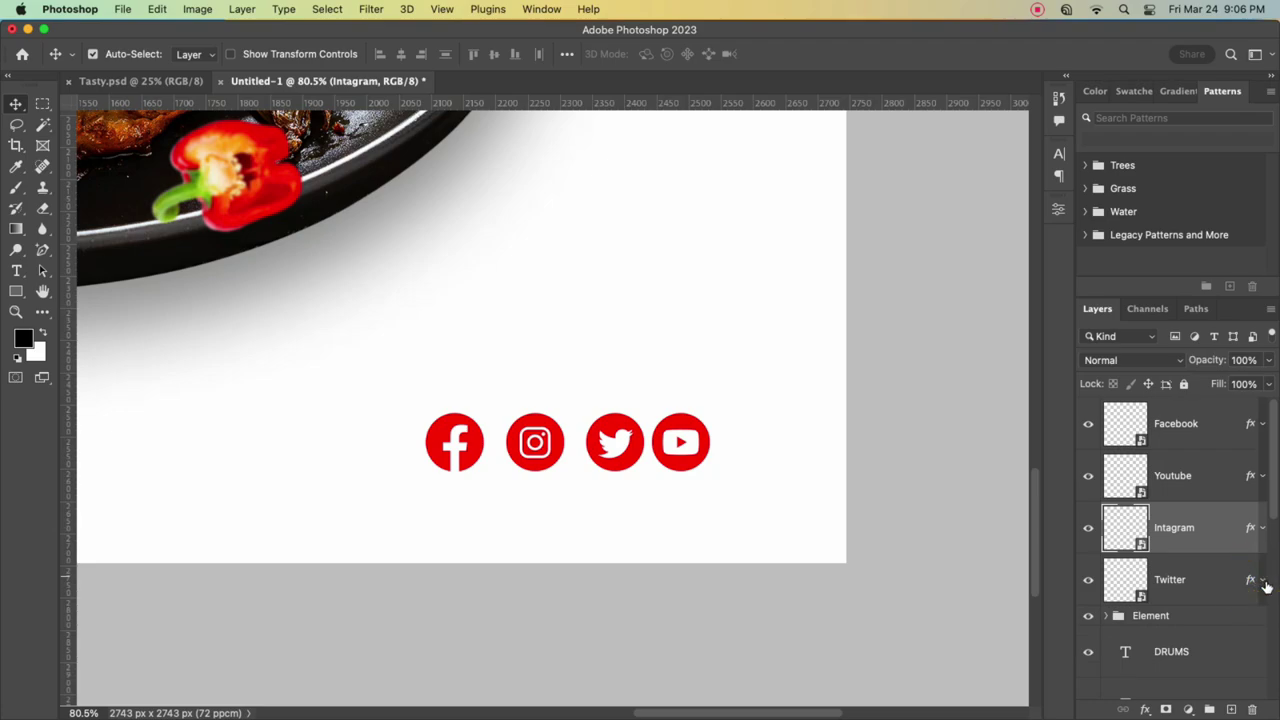
left_click_drag(698, 463, 712, 463)
scroll(594, 474, "down", 5)
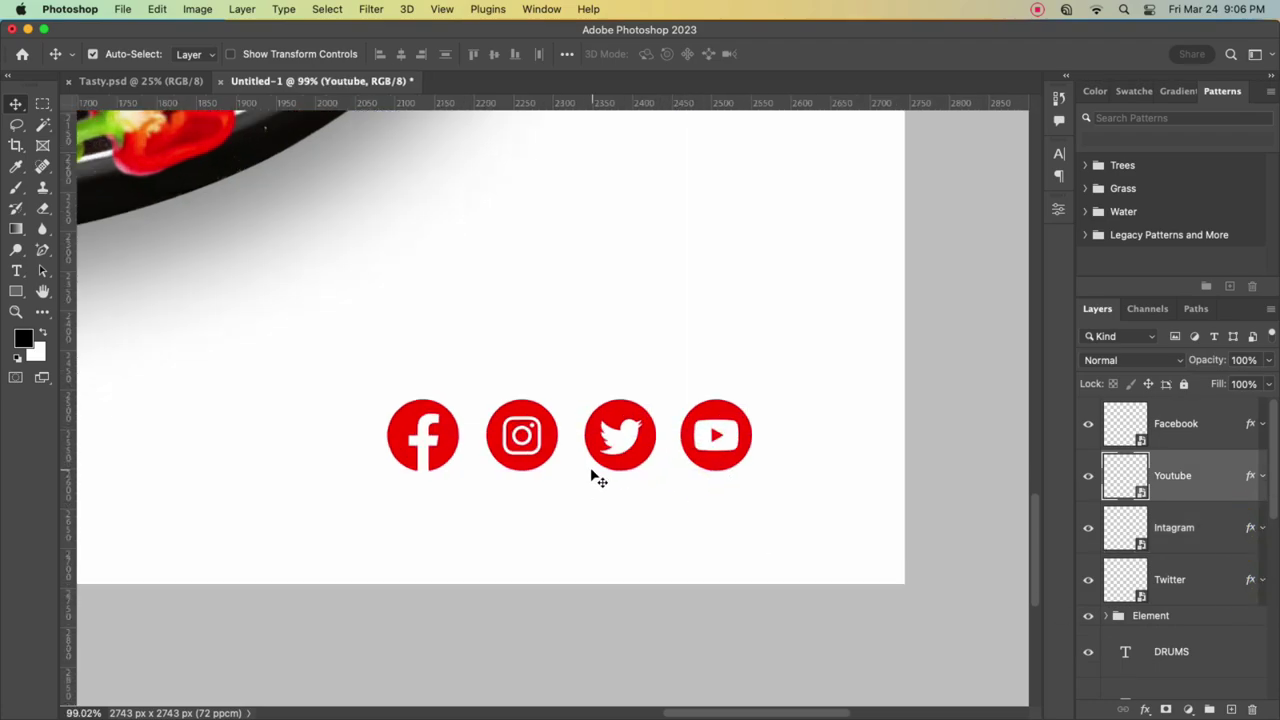
Step: Add a FOLLOW US ON text line near the icons and correct its spelling
key("t")
left_click(262, 467)
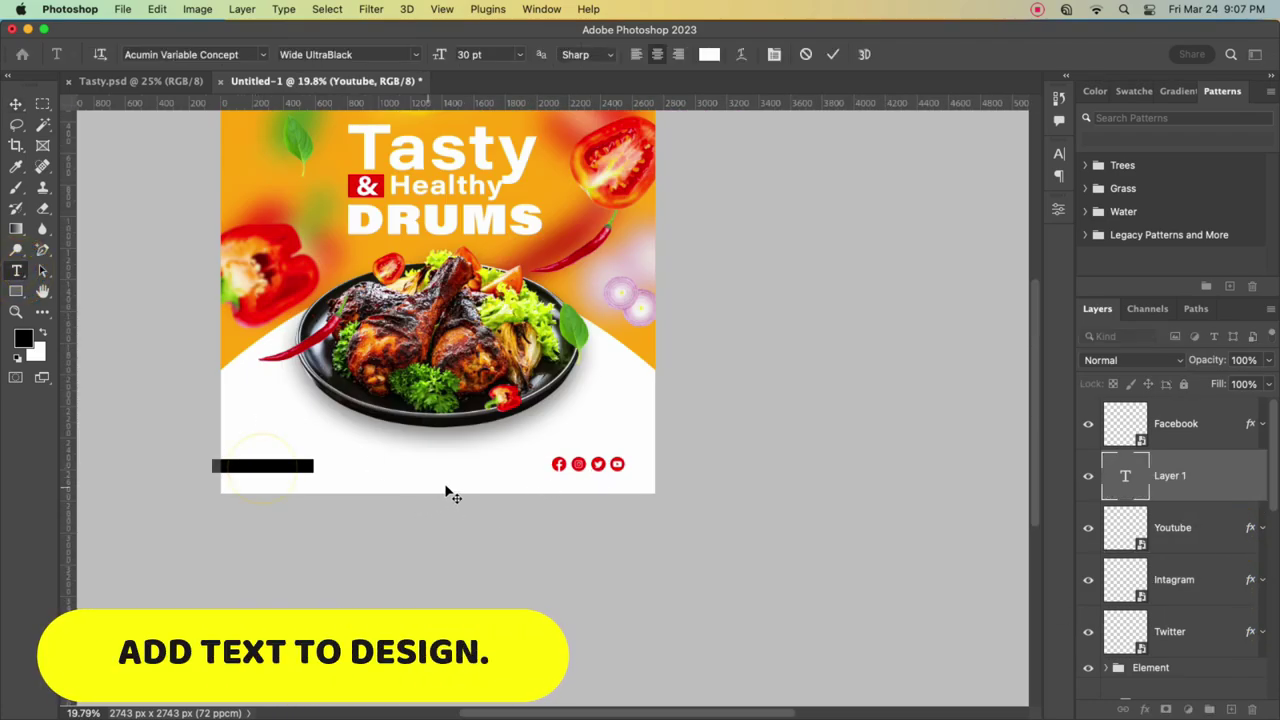
type("ORDER")
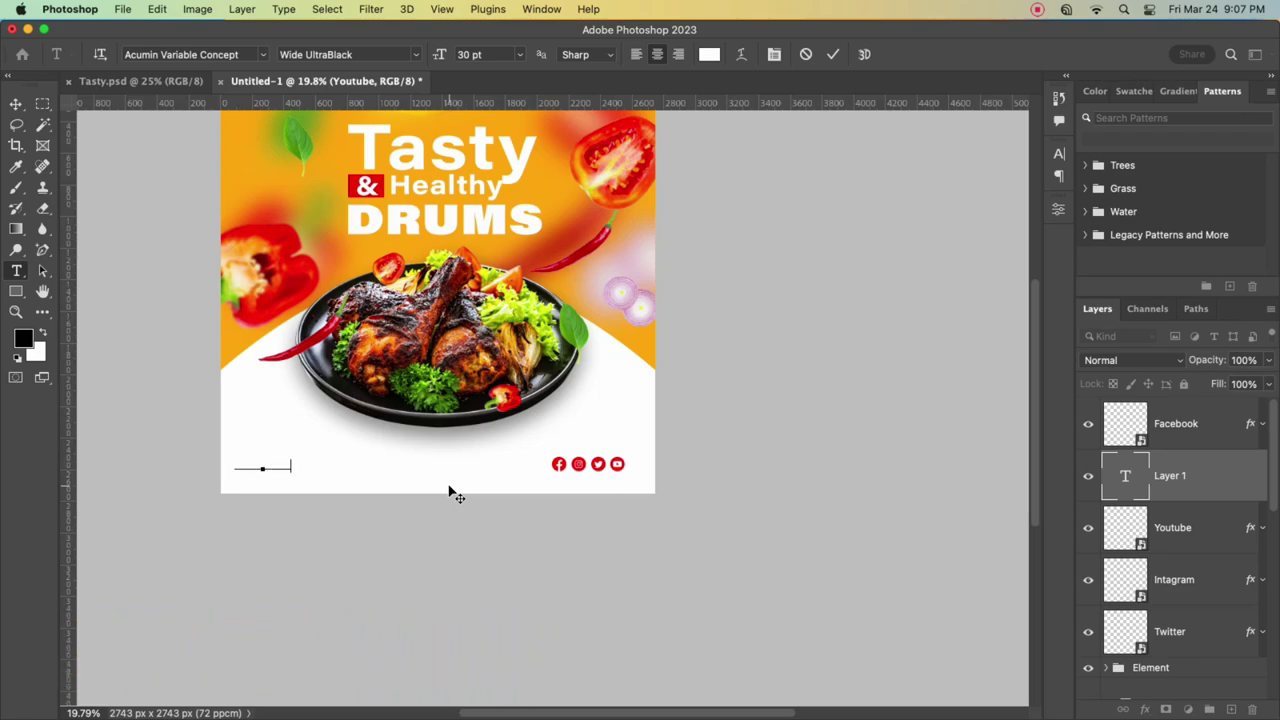
left_click(16, 104)
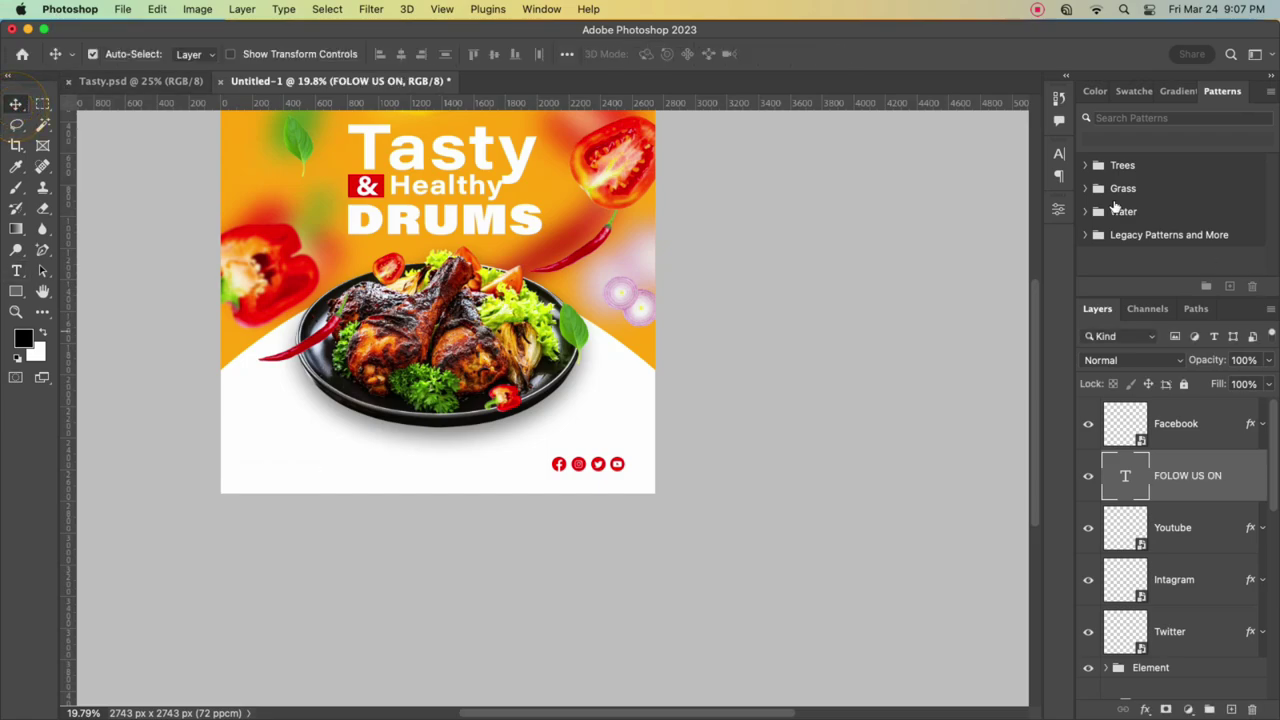
left_click(1059, 153)
left_click(1017, 253)
left_click(1030, 362)
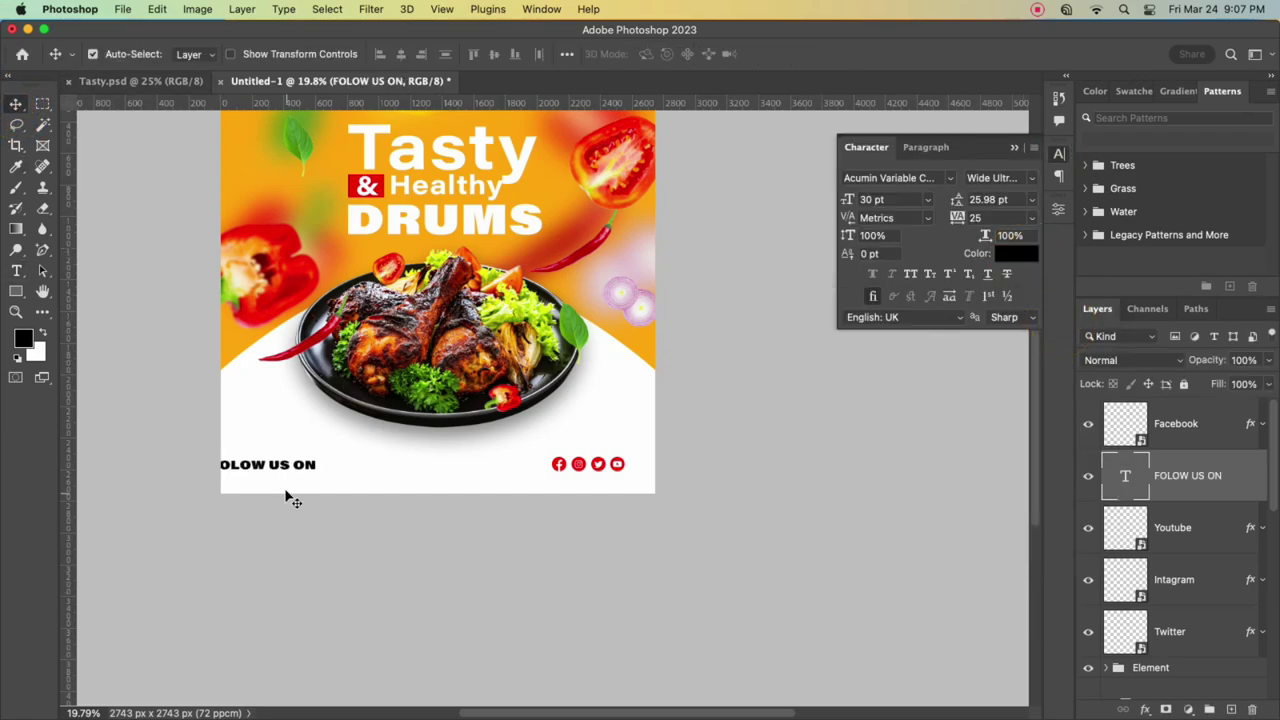
mouse_move(286, 494)
left_mouse_down()
mouse_move(357, 494)
mouse_move(555, 451)
left_mouse_up()
double_click(345, 466)
type("L")
key("Escape")
key("v")
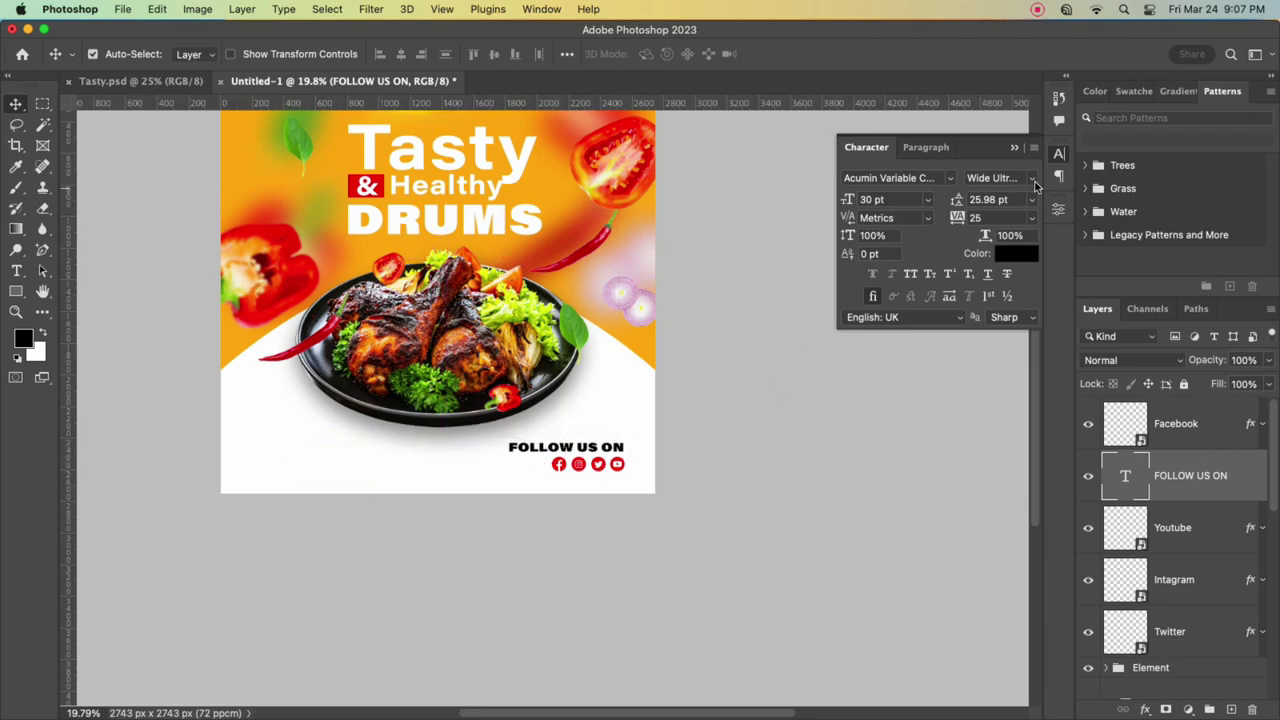
Step: Set the FOLLOW US ON text to Wide Bold at 16 pt
left_click(1033, 178)
left_click(1014, 120)
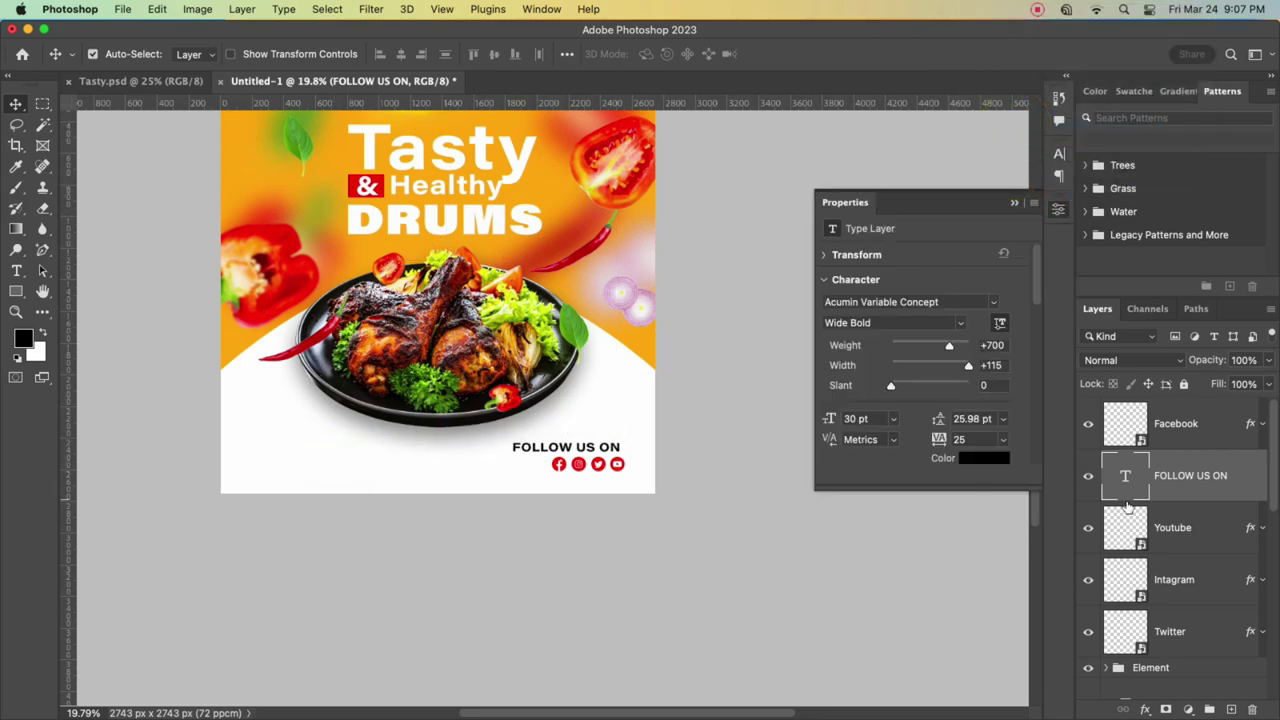
left_click(1014, 202)
left_click(1059, 153)
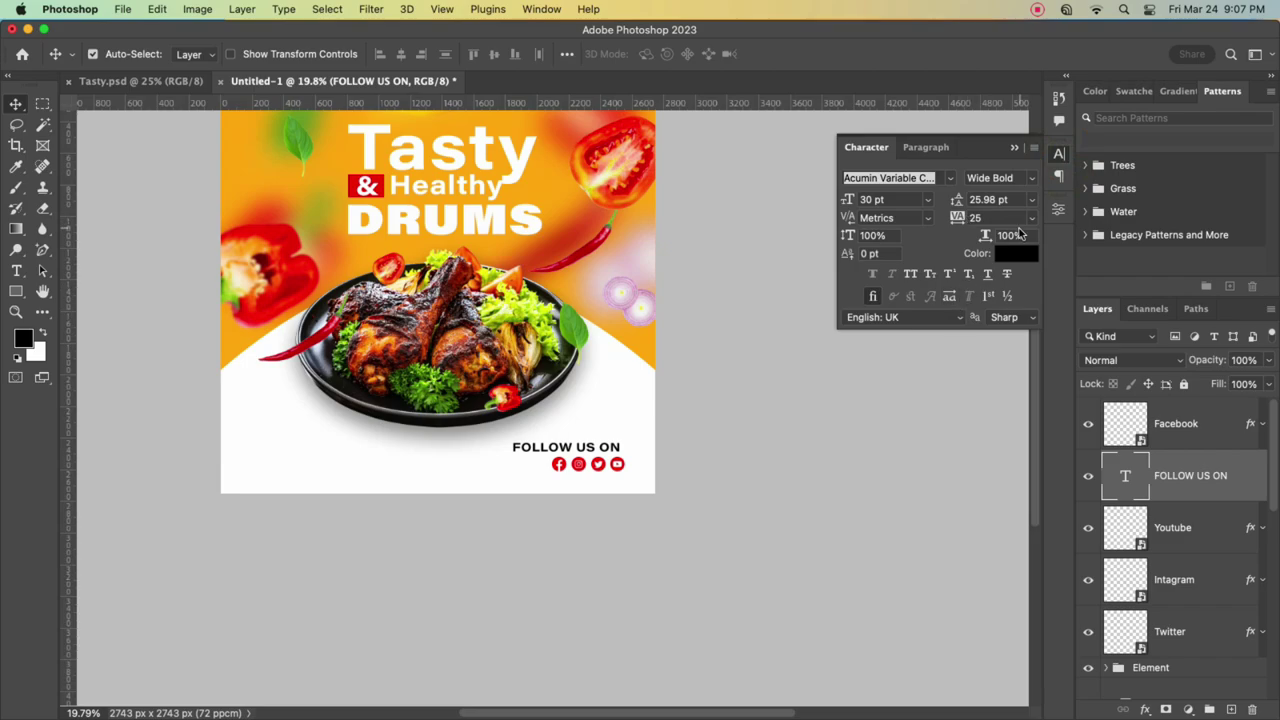
left_click(926, 200)
type("16")
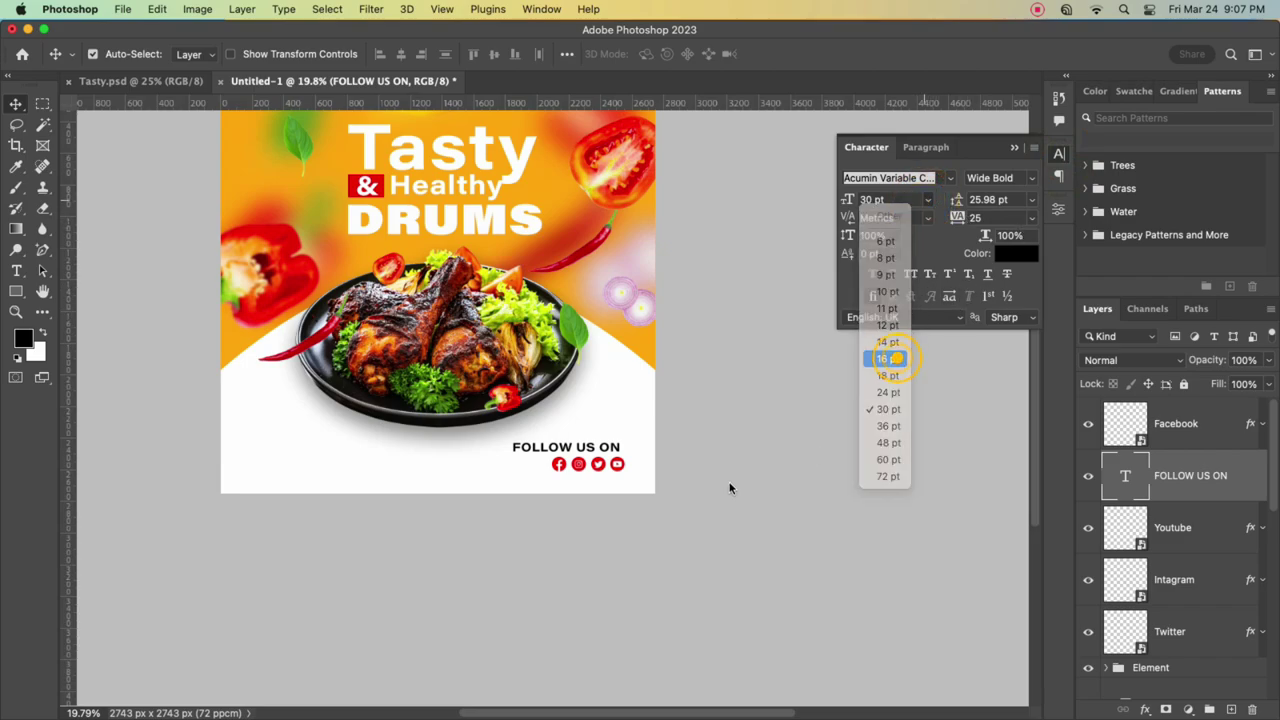
key("Return")
Step: Position FOLLOW US ON just above the social icons and duplicate it to the left side
scroll(550, 455, "up", 5)
left_click_drag(552, 458, 591, 458)
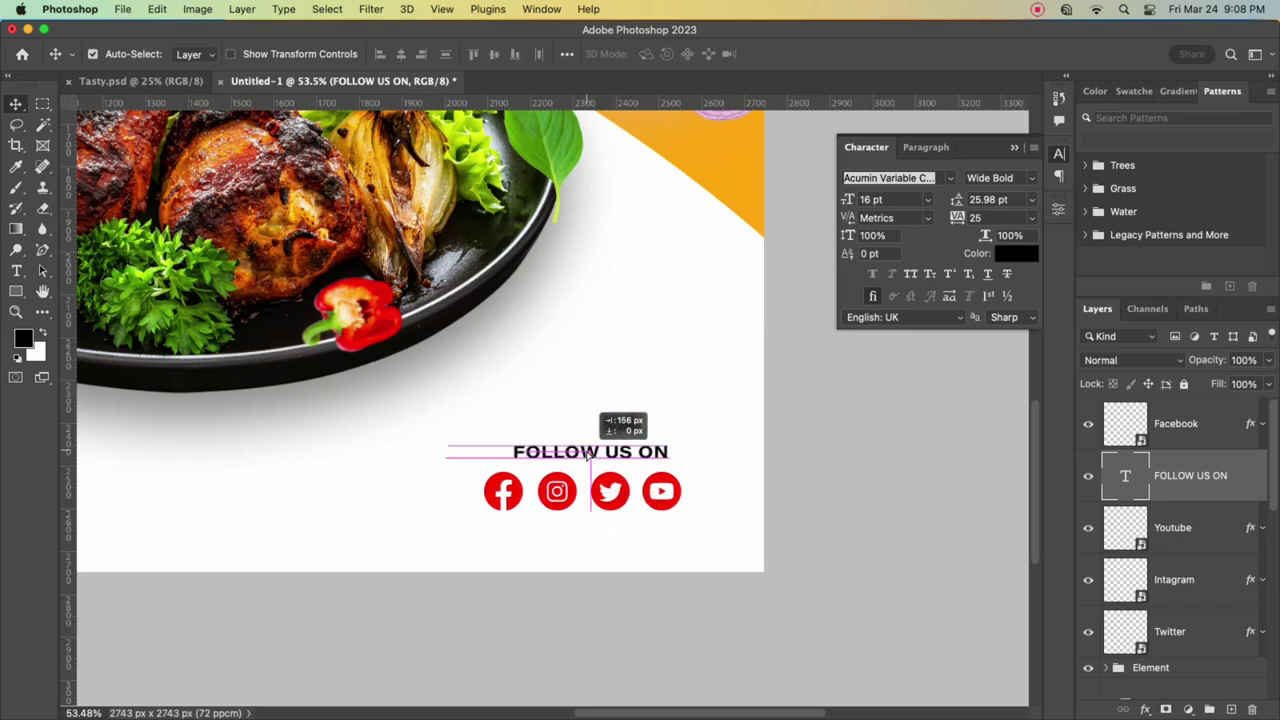
left_click_drag(591, 458, 605, 452)
scroll(543, 514, "down", 2)
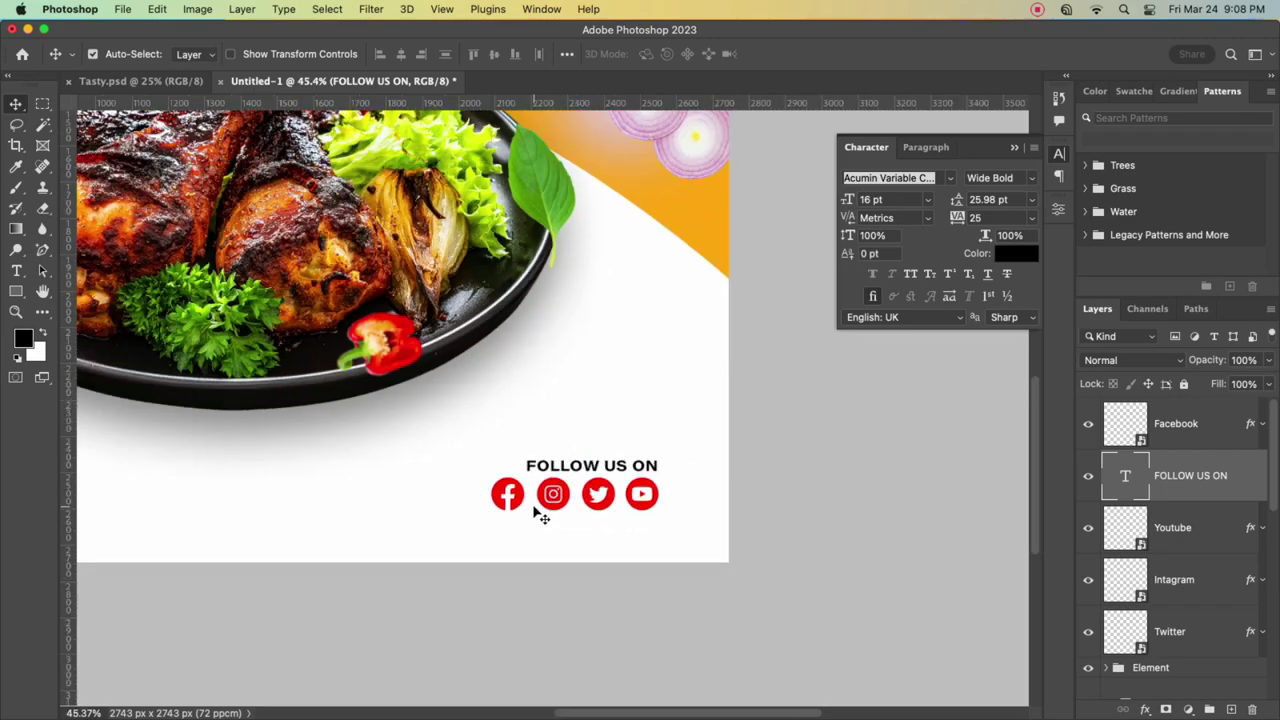
scroll(420, 514, "down", 5)
scroll(410, 510, "up", 3)
scroll(415, 375, "up", 2)
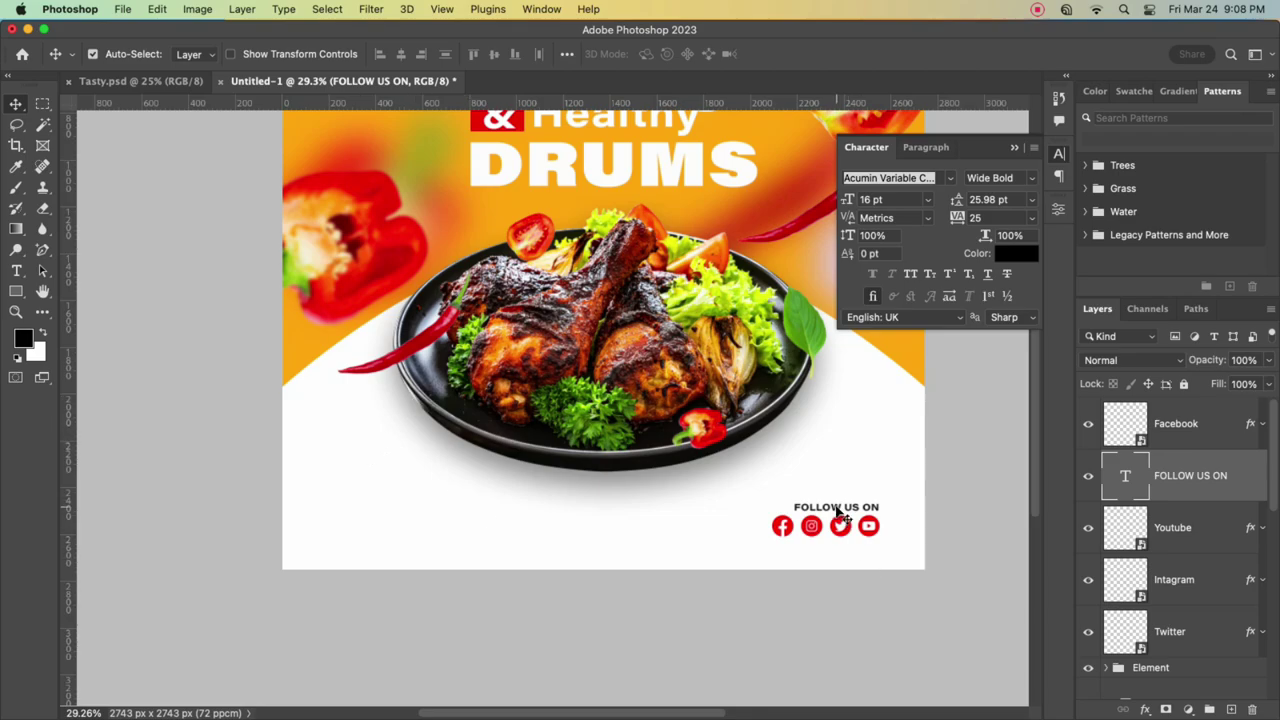
left_click_drag(833, 509, 368, 504)
Step: Turn the duplicated text into a placeholder phone number line at 24 pt
double_click(372, 504)
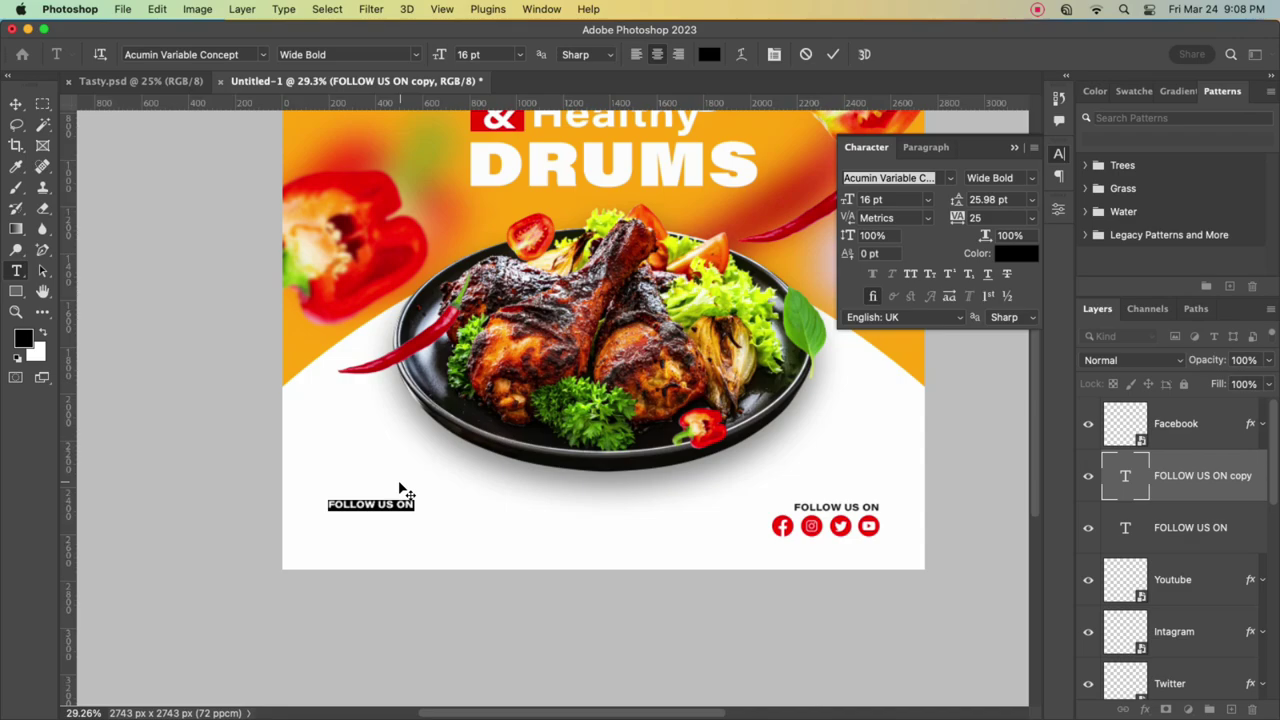
type("@")
left_click(16, 103)
left_click_drag(419, 505, 437, 505)
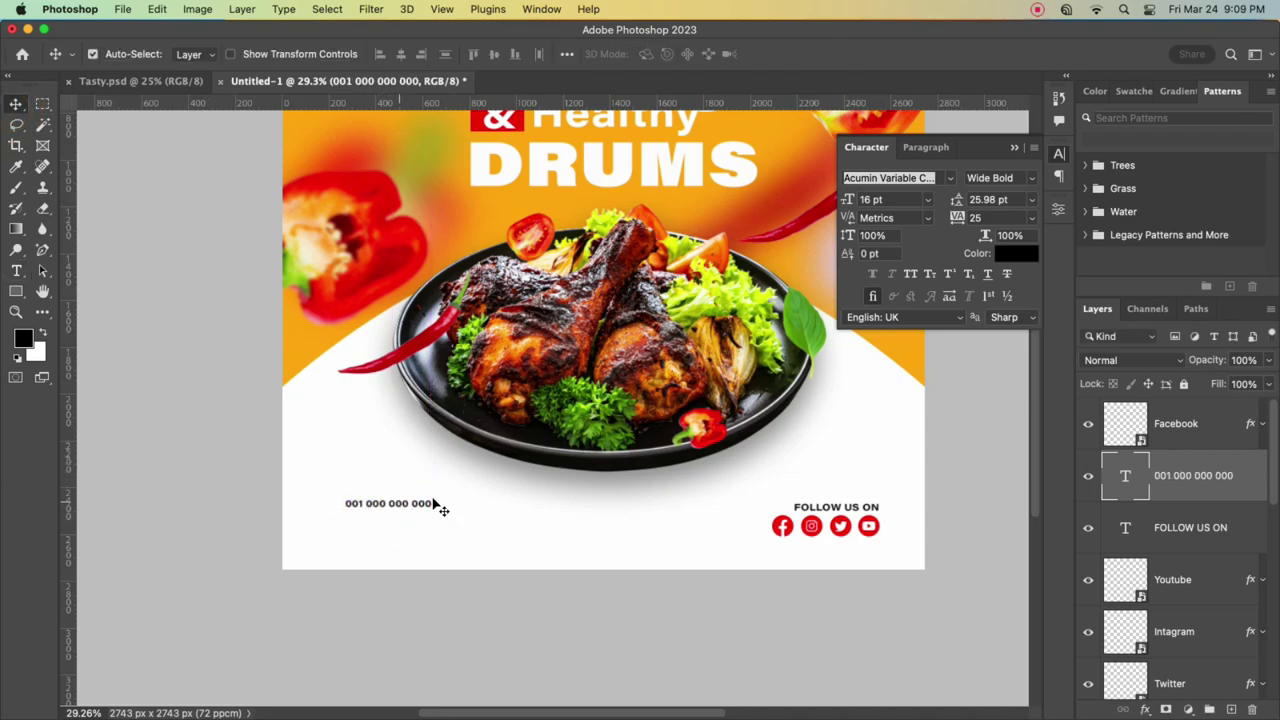
left_click(928, 205)
left_click(888, 392)
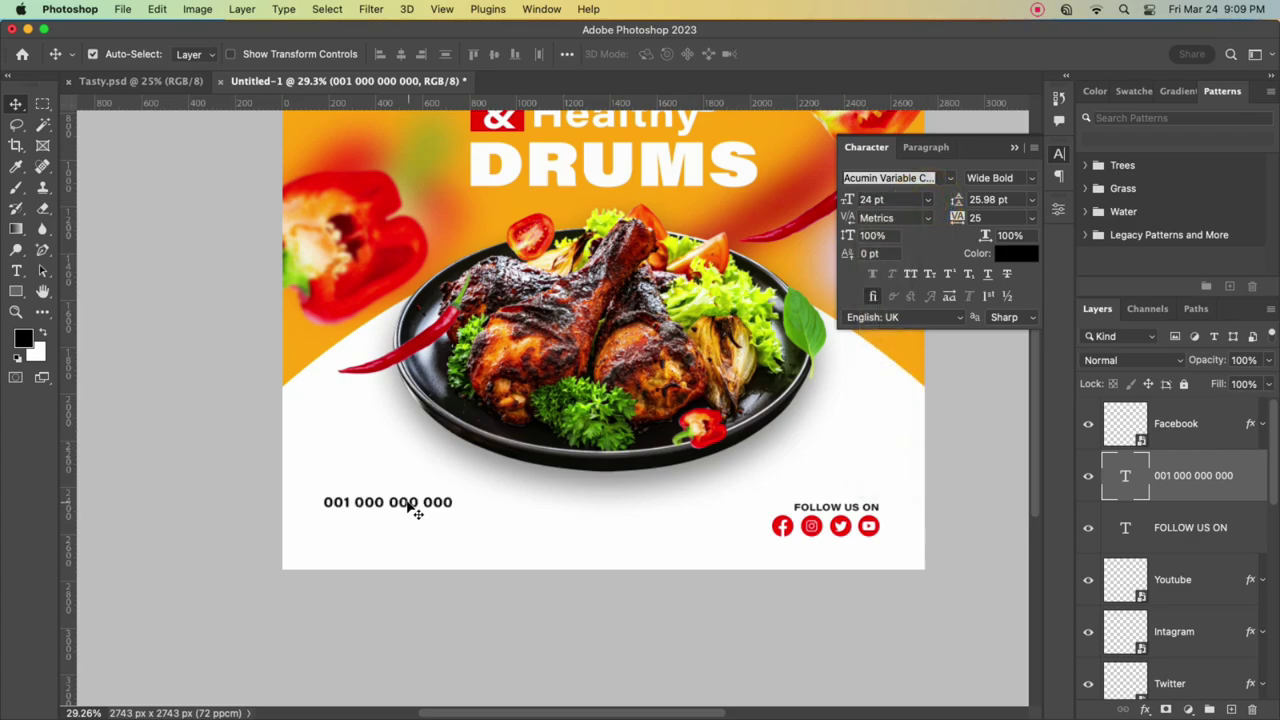
left_click_drag(414, 508, 428, 533)
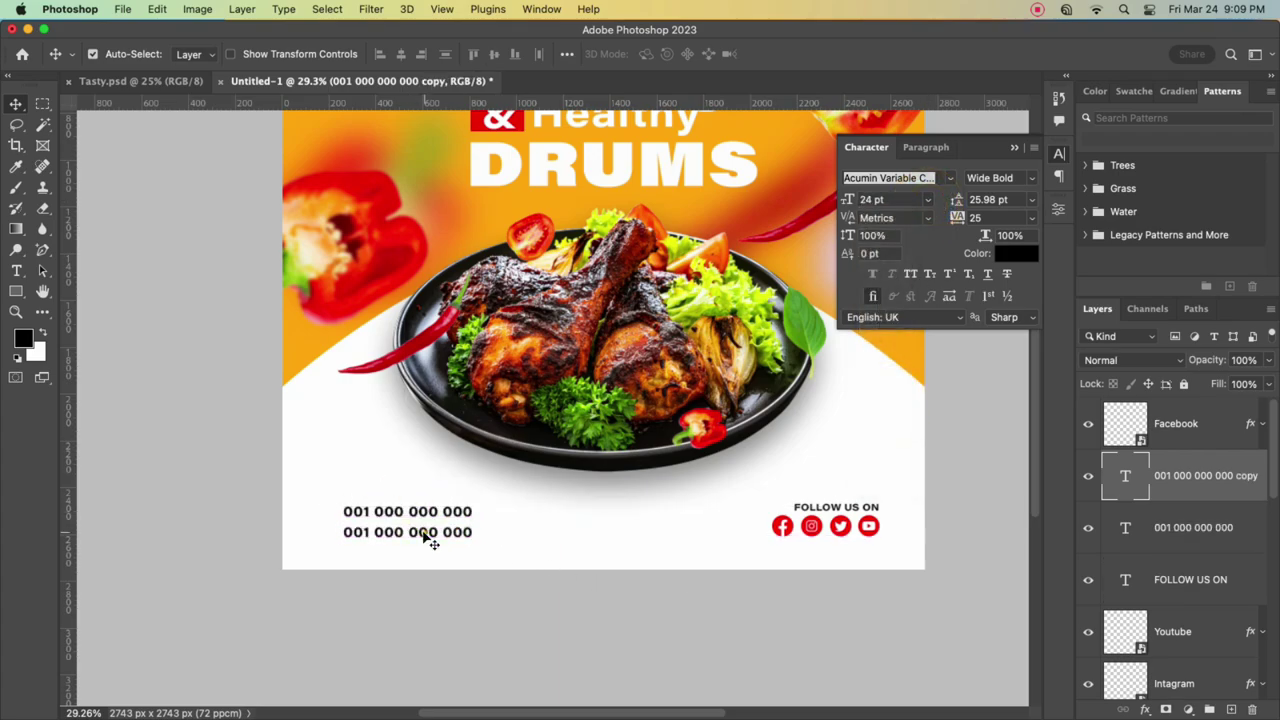
double_click(428, 533)
type("w")
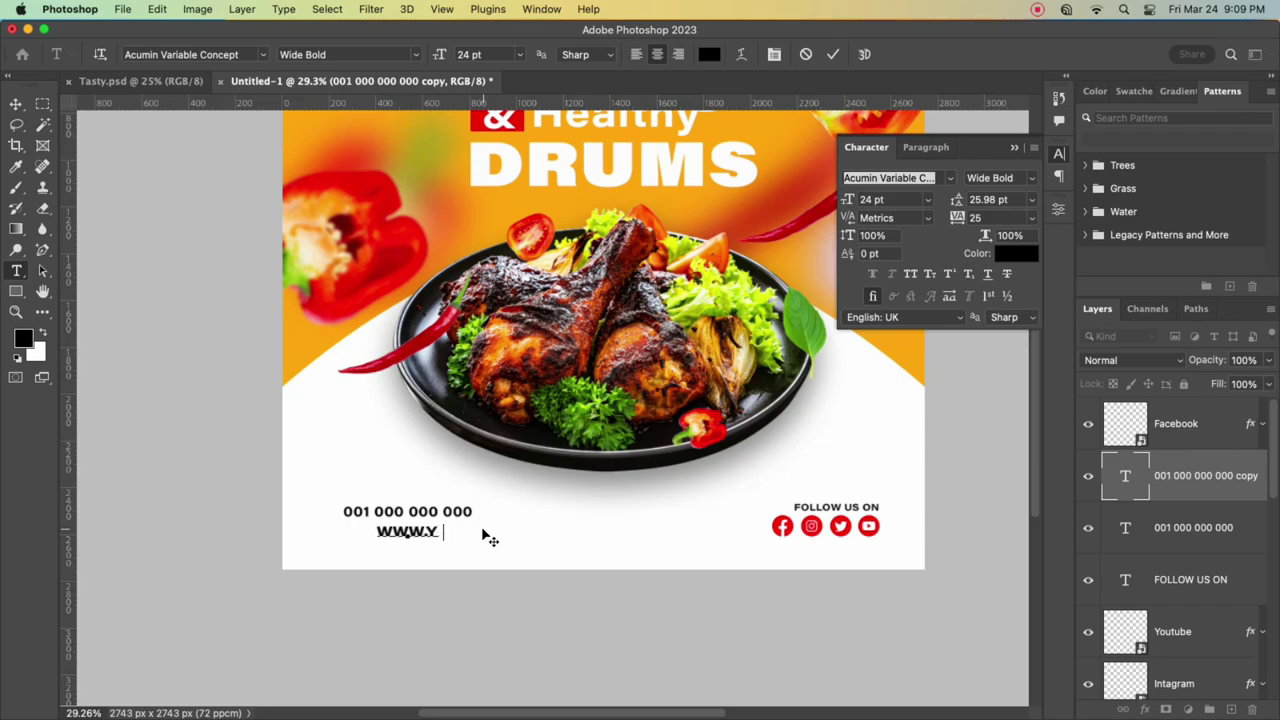
type("WEBSITE")
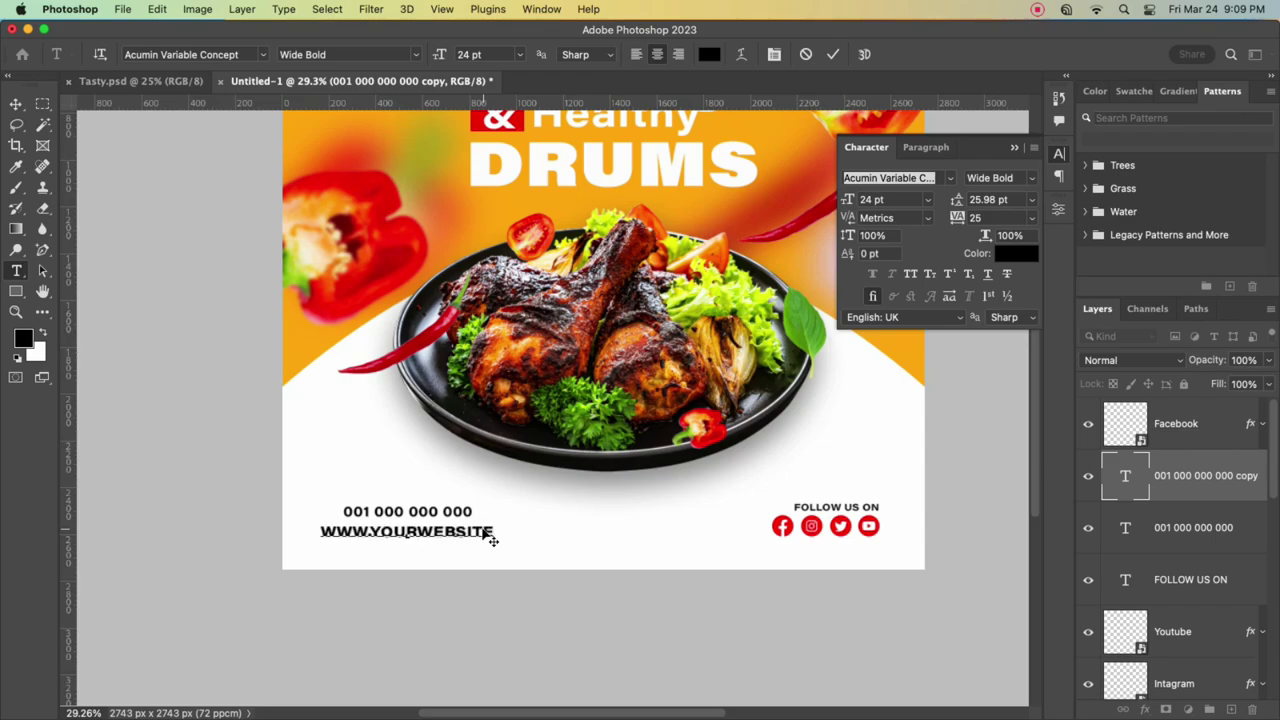
type(".COM")
left_click(15, 103)
left_click(928, 199)
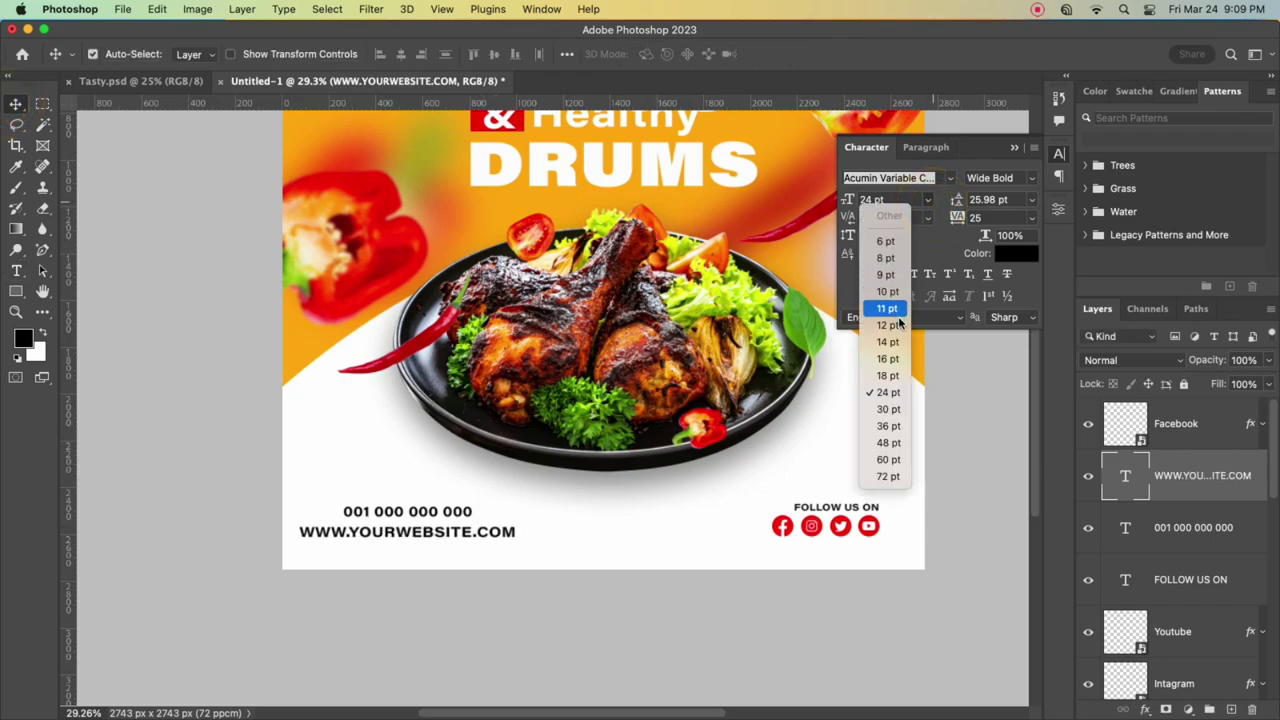
left_click(895, 360)
left_click_drag(408, 537, 419, 535)
Step: Shift both contact lines together to align with the social icons
left_click(390, 513)
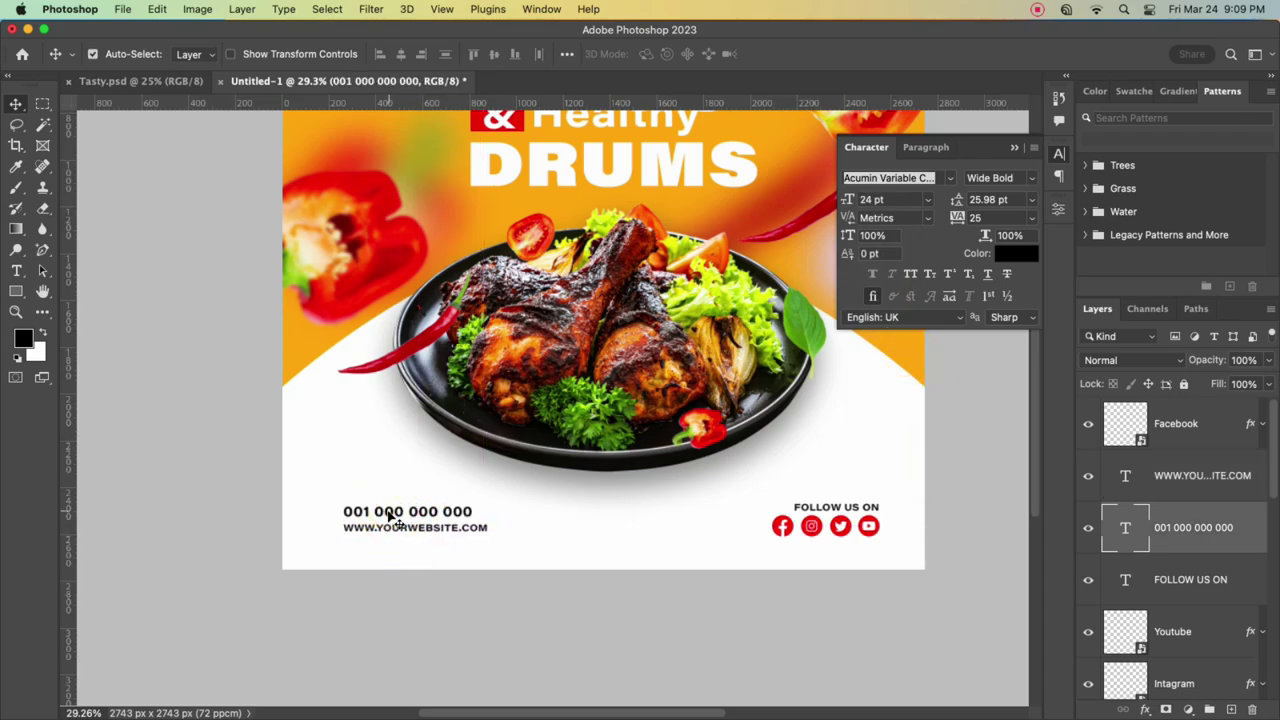
left_click(1206, 488, "shift")
left_click_drag(443, 511, 463, 515)
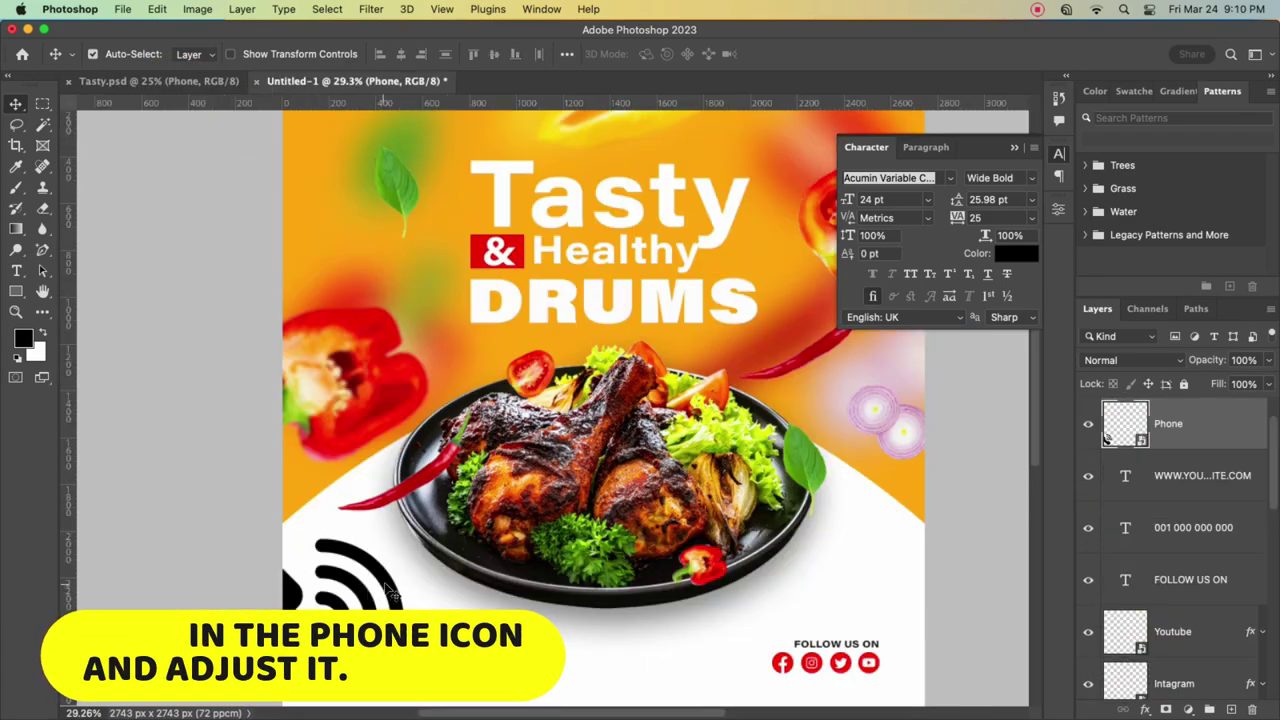
Step: Drag the phone icon into the poster and shrink it to about 9.79% above the phone number
mouse_move(316, 100)
left_mouse_down()
mouse_move(460, 580)
mouse_move(422, 605)
left_mouse_up()
key("ctrl+t")
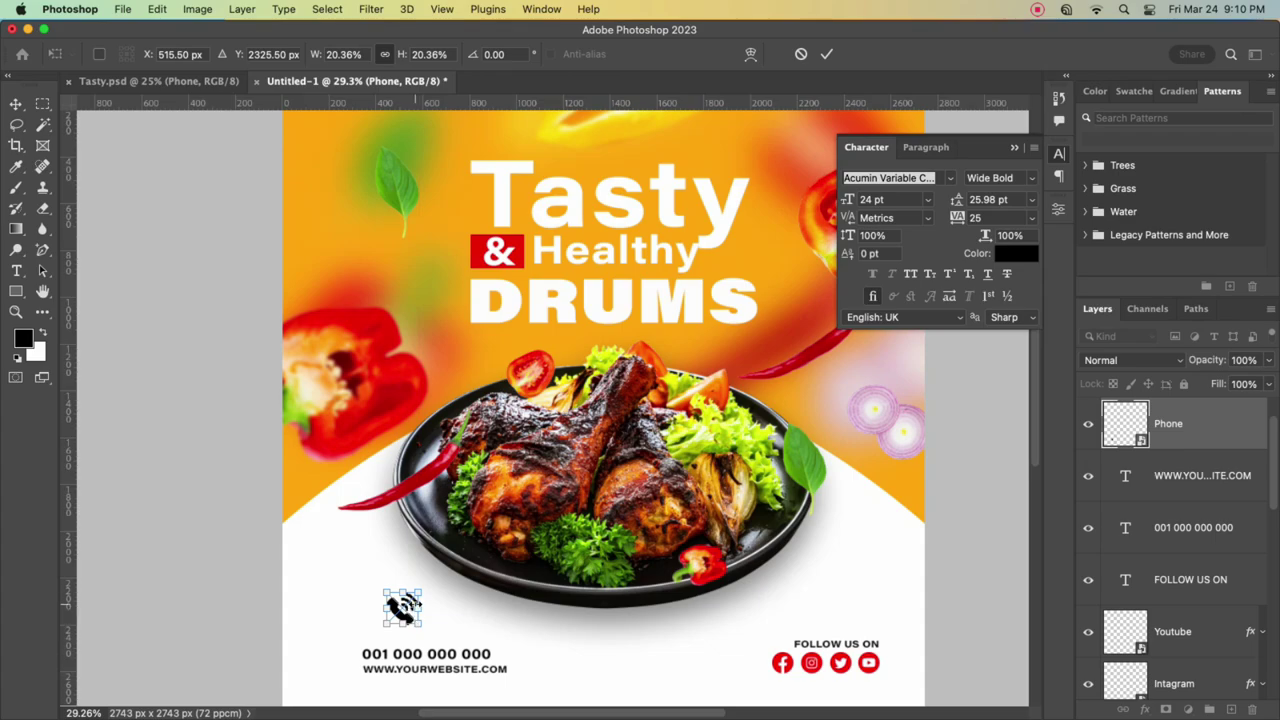
left_click_drag(420, 603, 420, 620)
left_click(826, 54)
scroll(400, 608, "up", 5)
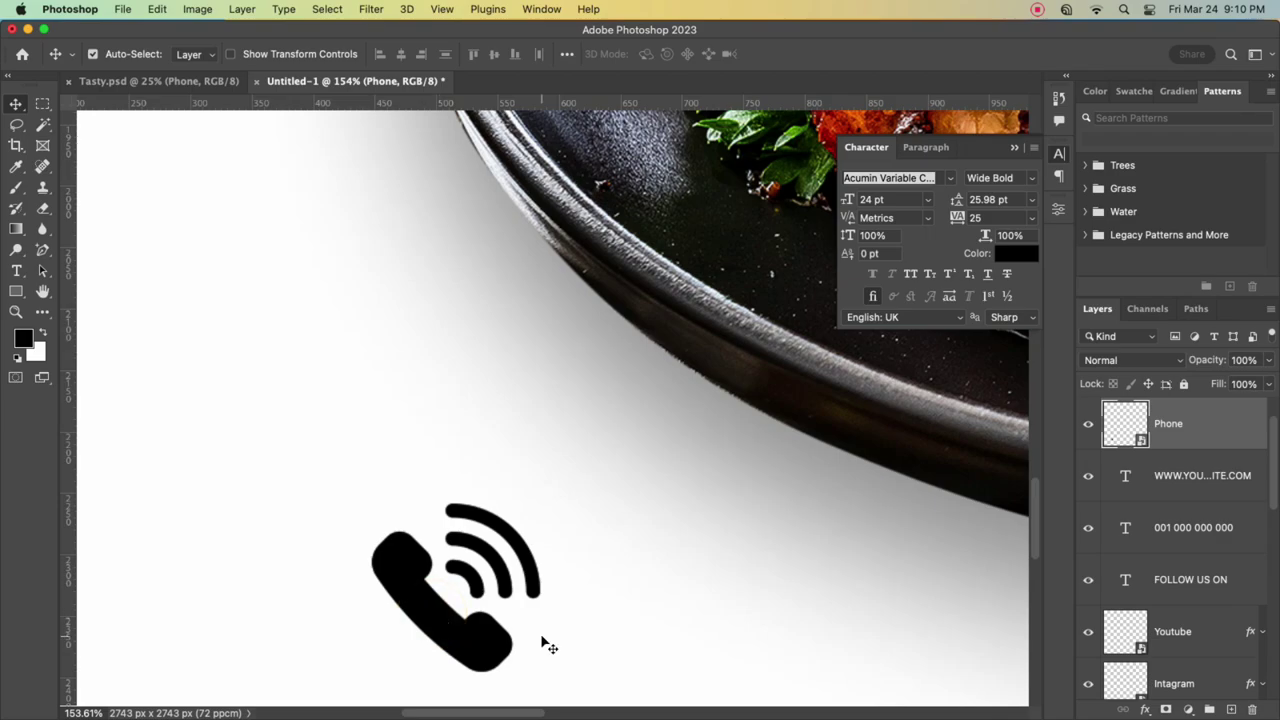
key("ctrl+t")
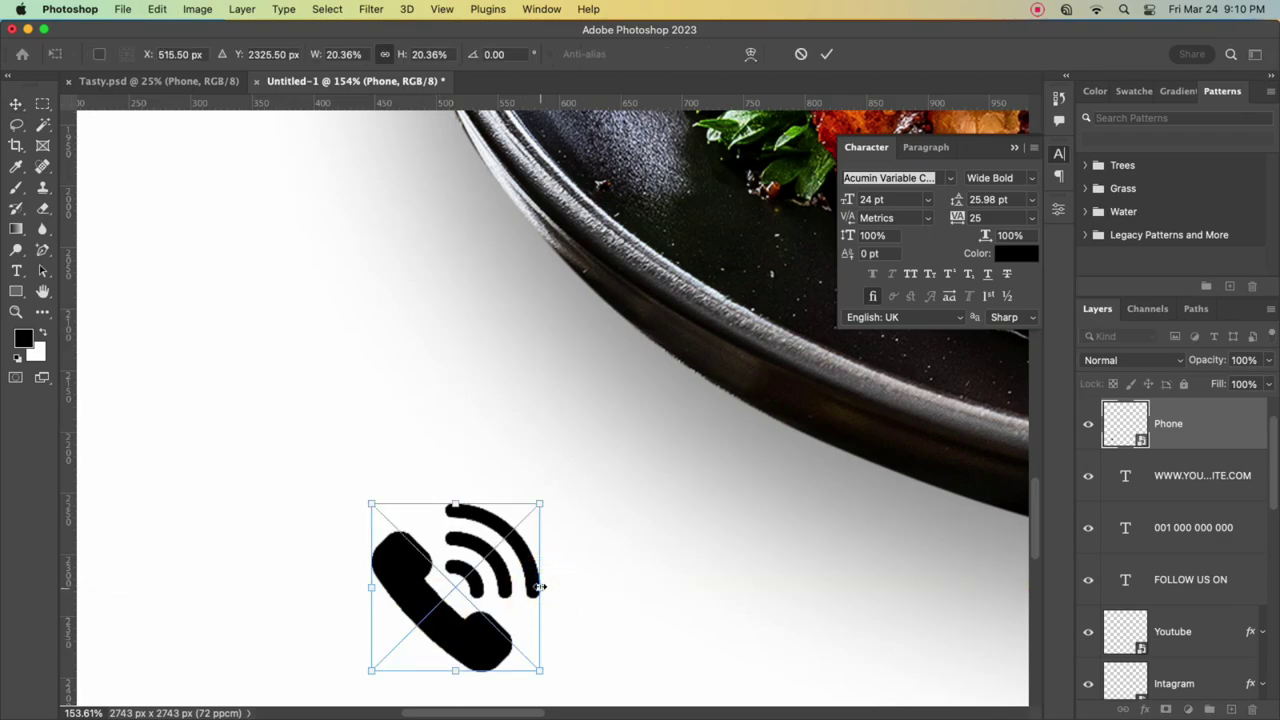
left_click_drag(540, 588, 455, 470)
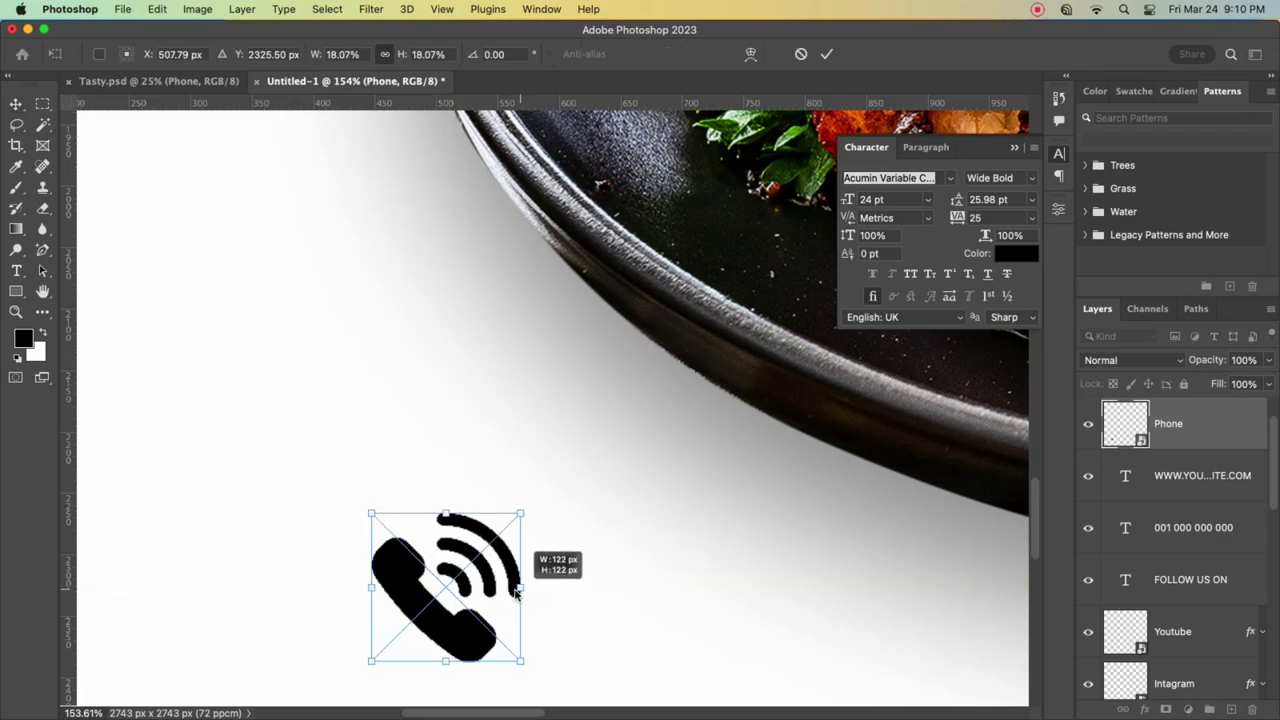
left_click(824, 54)
scroll(363, 600, "down", 6)
Step: Place the phone icon beside the phone number and draw a wide rectangle below the contact details
scroll(357, 588, "up", 1)
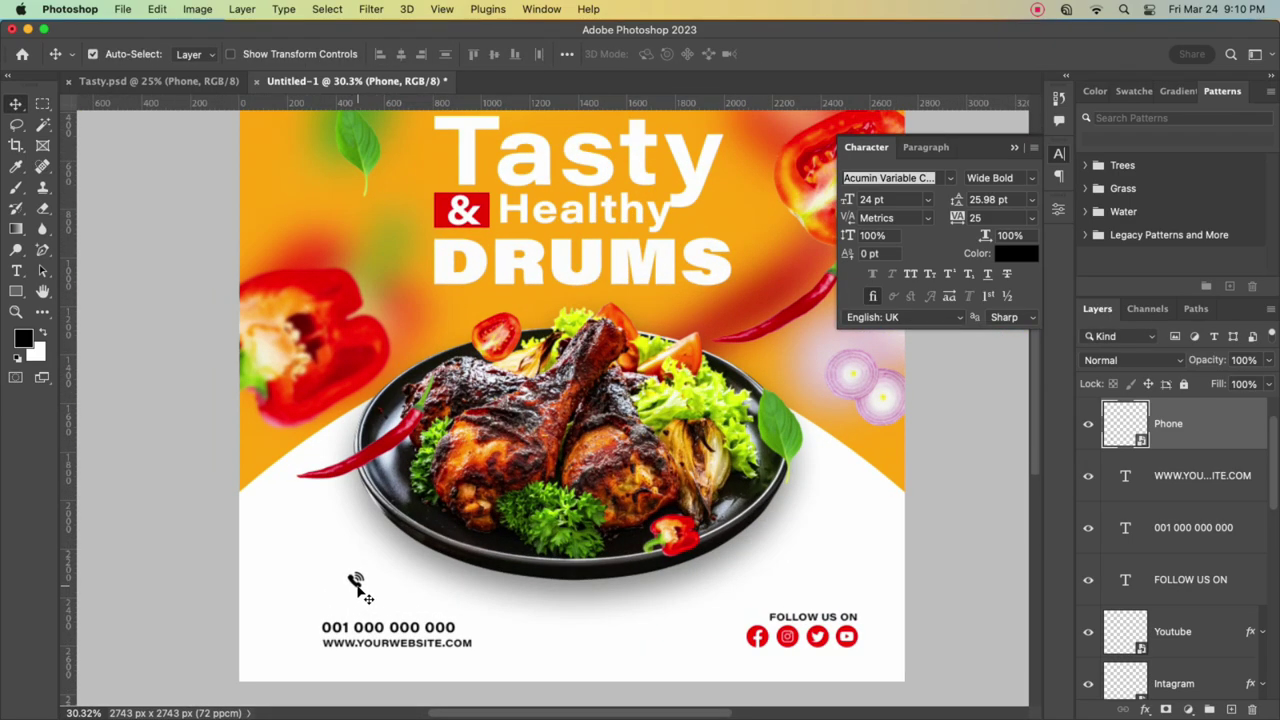
left_click_drag(358, 590, 308, 638)
left_click(16, 293)
left_click(70, 291)
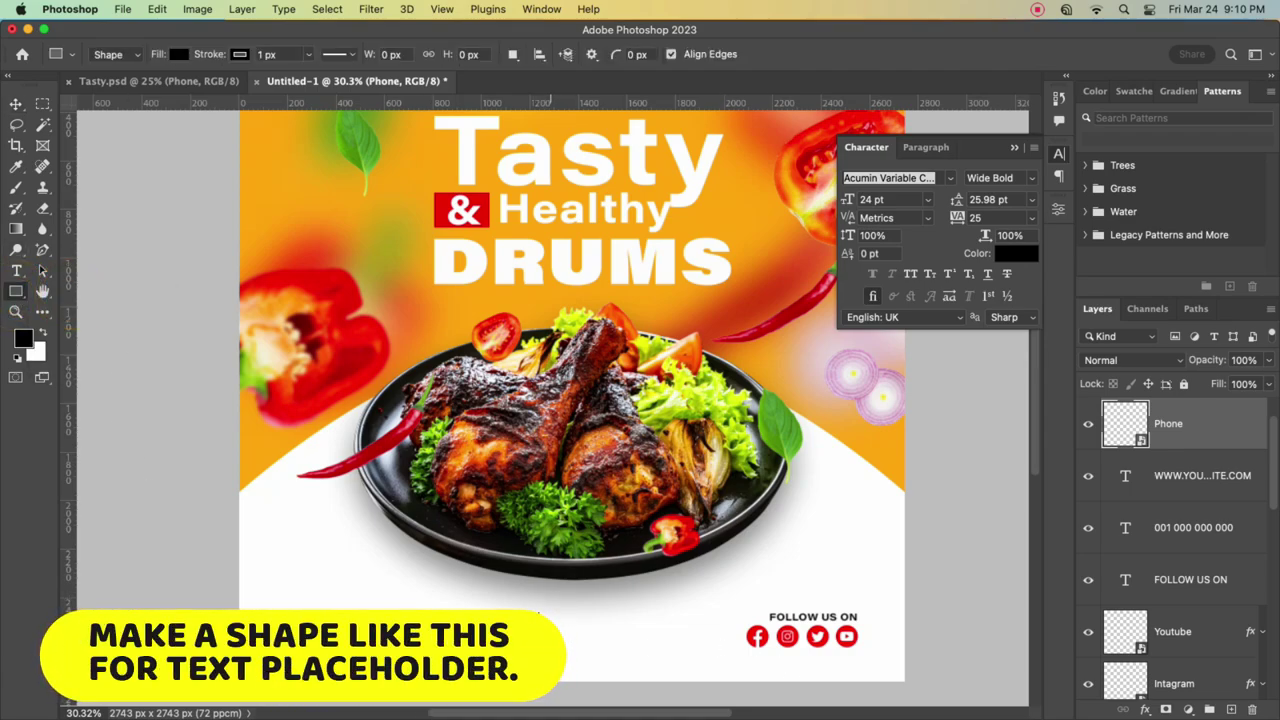
left_click_drag(514, 614, 667, 655)
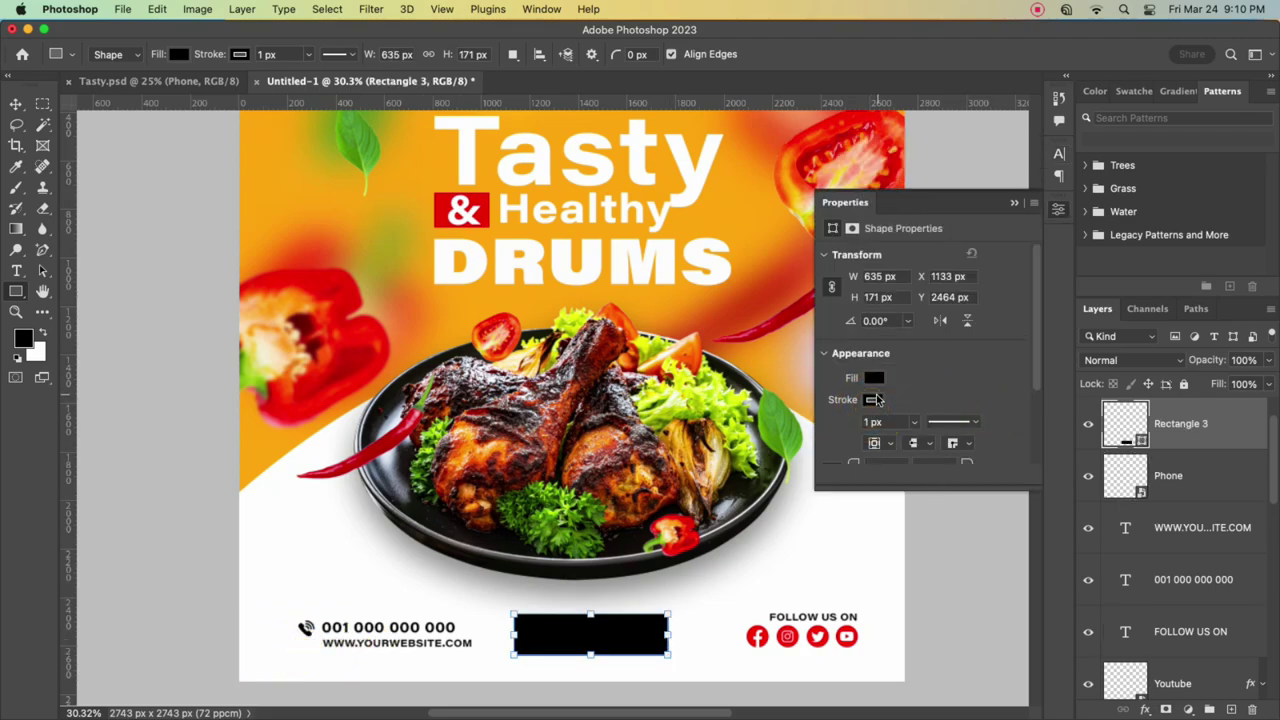
Step: Remove the rectangle's stroke and round its corners into a pill shape
left_click(873, 399)
left_click(841, 431)
left_click(1033, 375)
scroll(1033, 375, "down", 3)
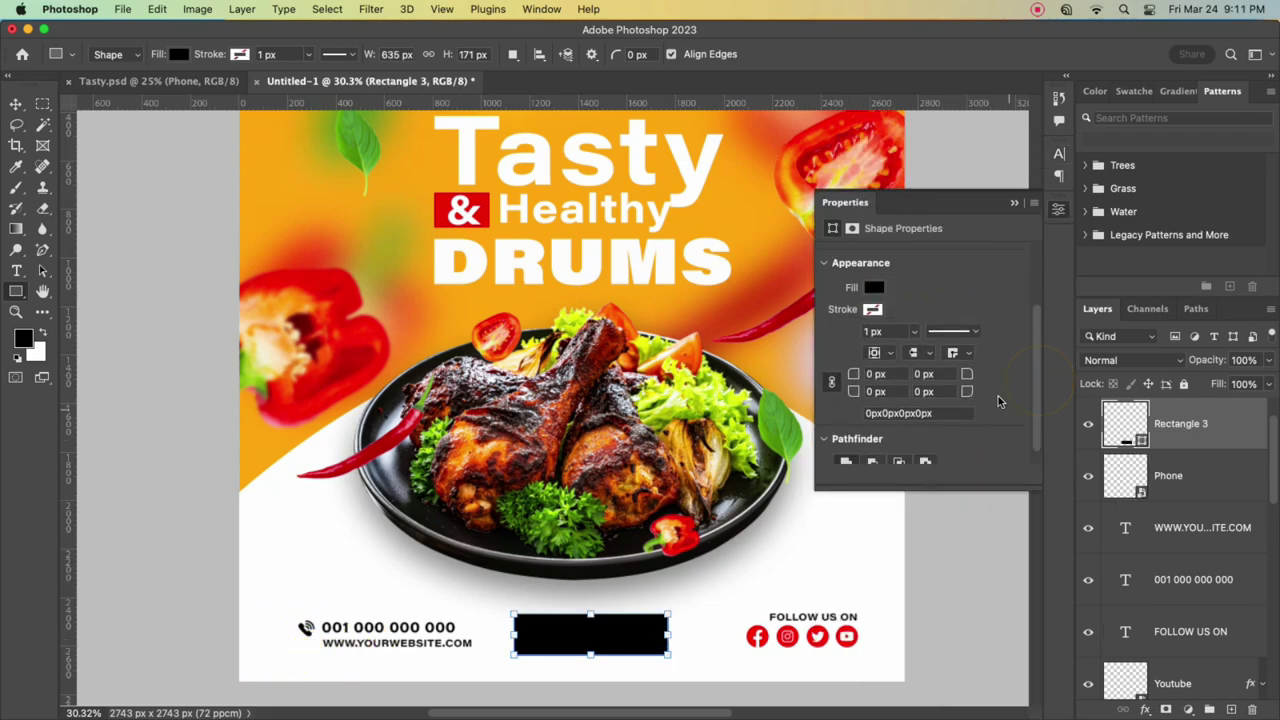
left_click(929, 373)
type("194")
key("Return")
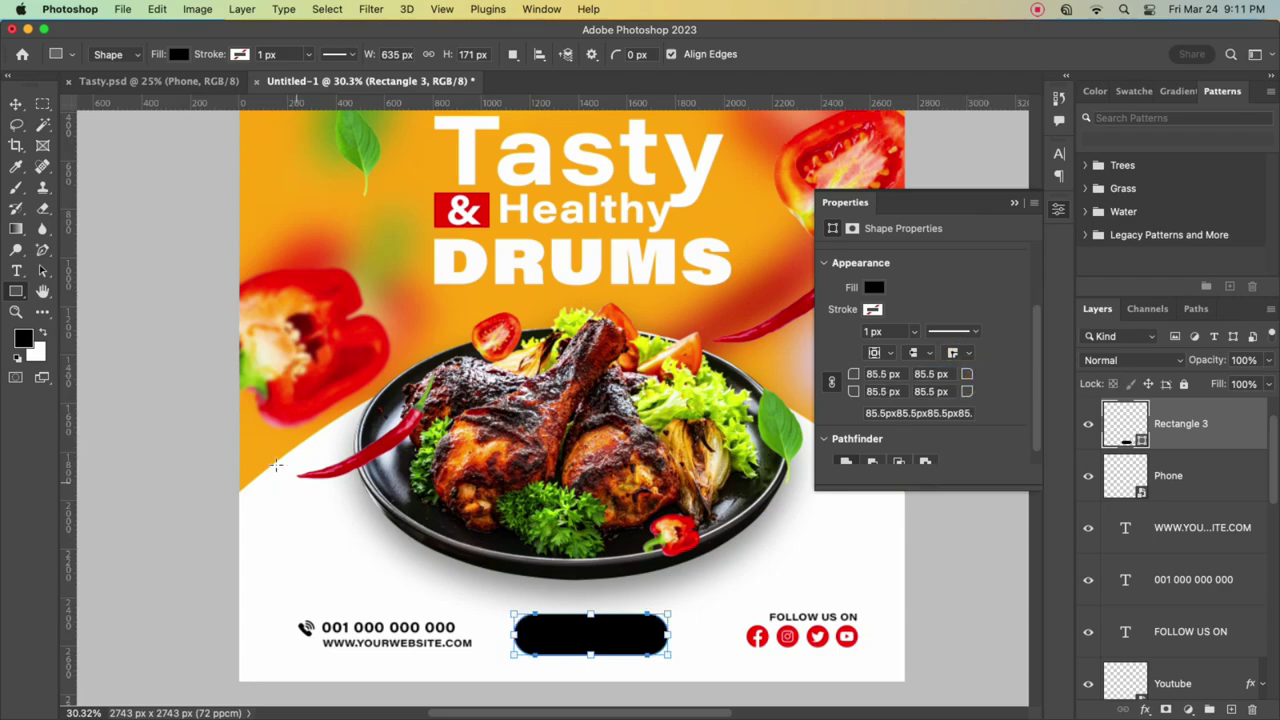
Step: Nudge the pill shape slightly left and fill it red
left_click(15, 104)
left_click_drag(608, 634, 601, 628)
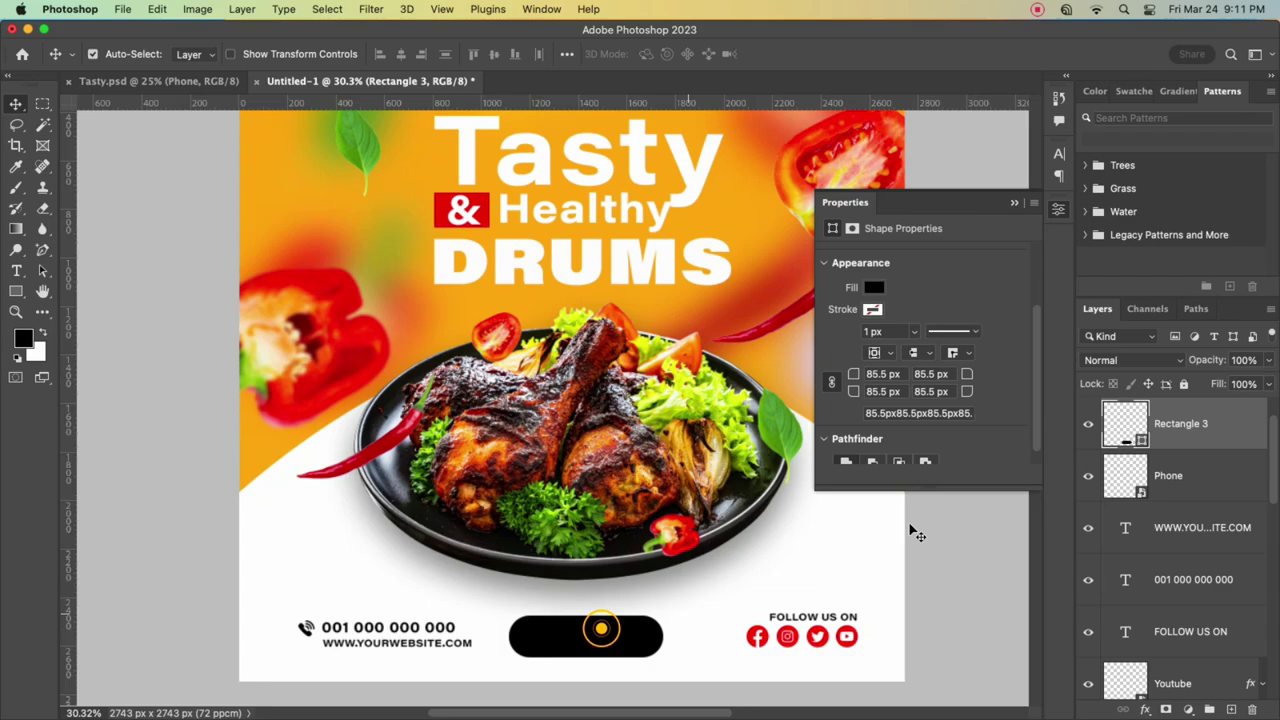
left_click(874, 287)
left_click(860, 354)
Step: Blur Leaf copy 2 beside the plate with a 6.4 px Gaussian Blur
left_click(730, 593)
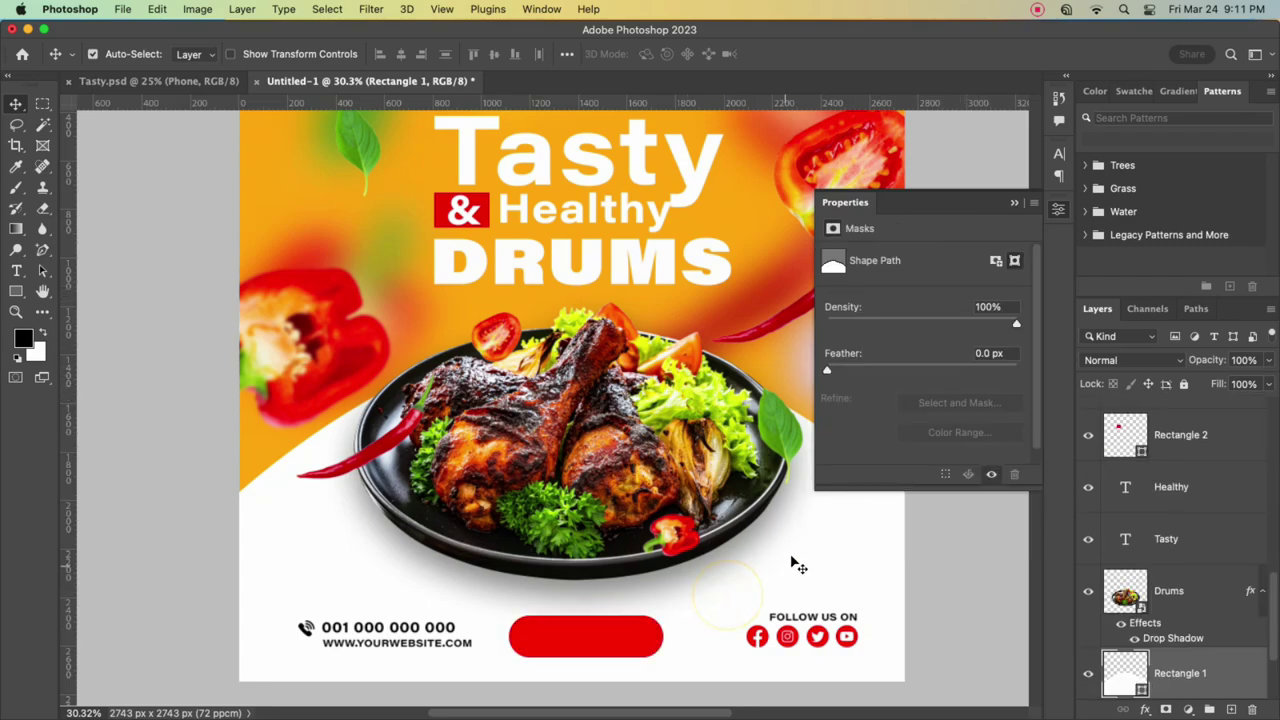
left_click(1013, 206)
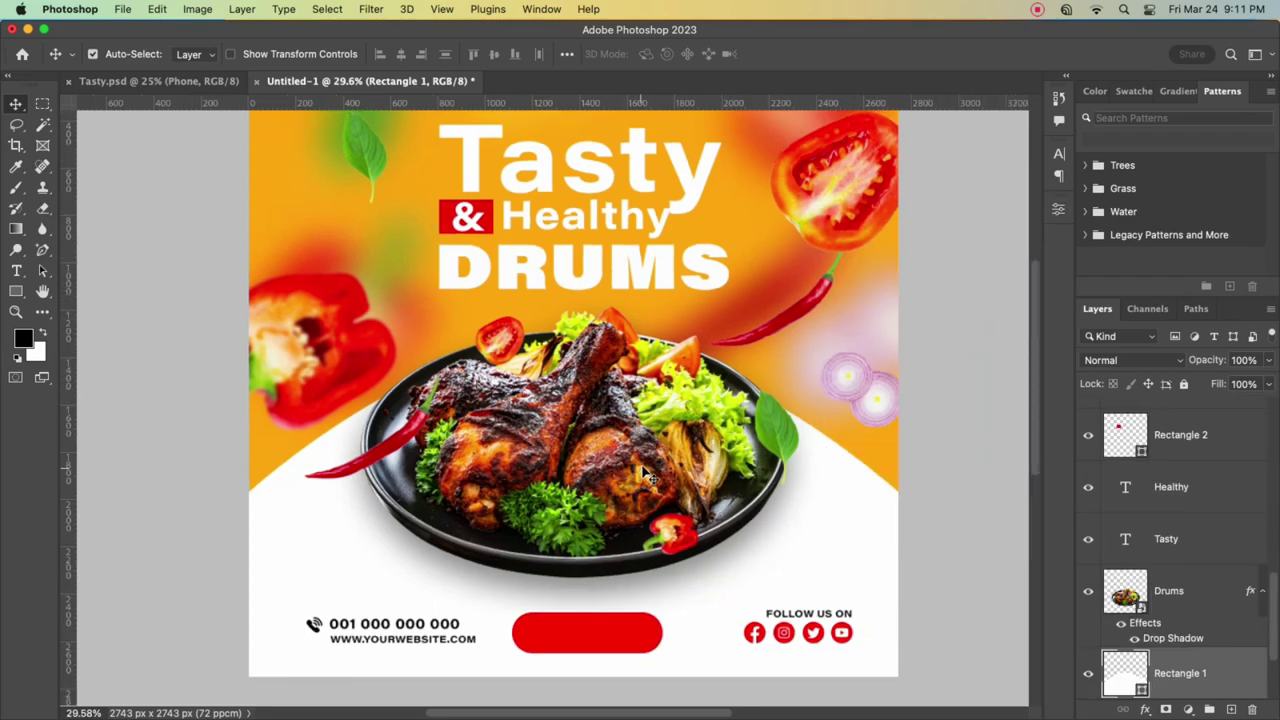
scroll(703, 465, "down", 3)
left_click(729, 438)
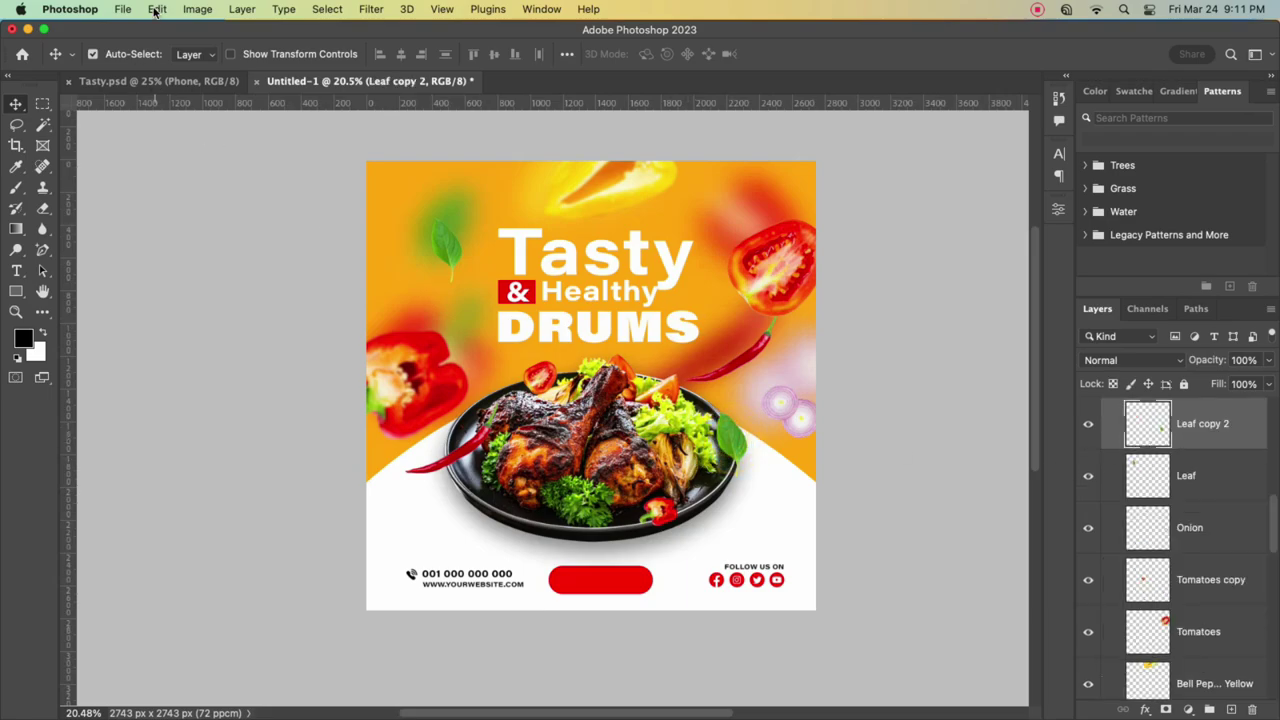
left_click(371, 9)
mouse_move(376, 216)
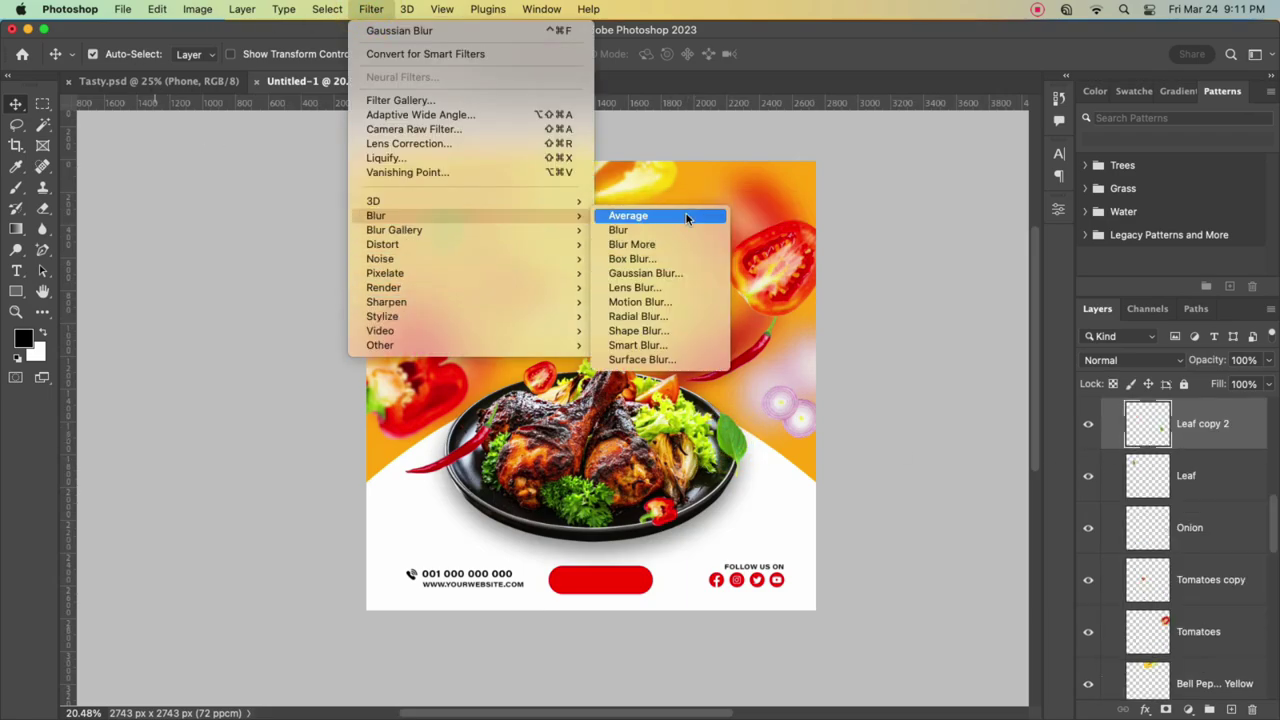
left_click(662, 281)
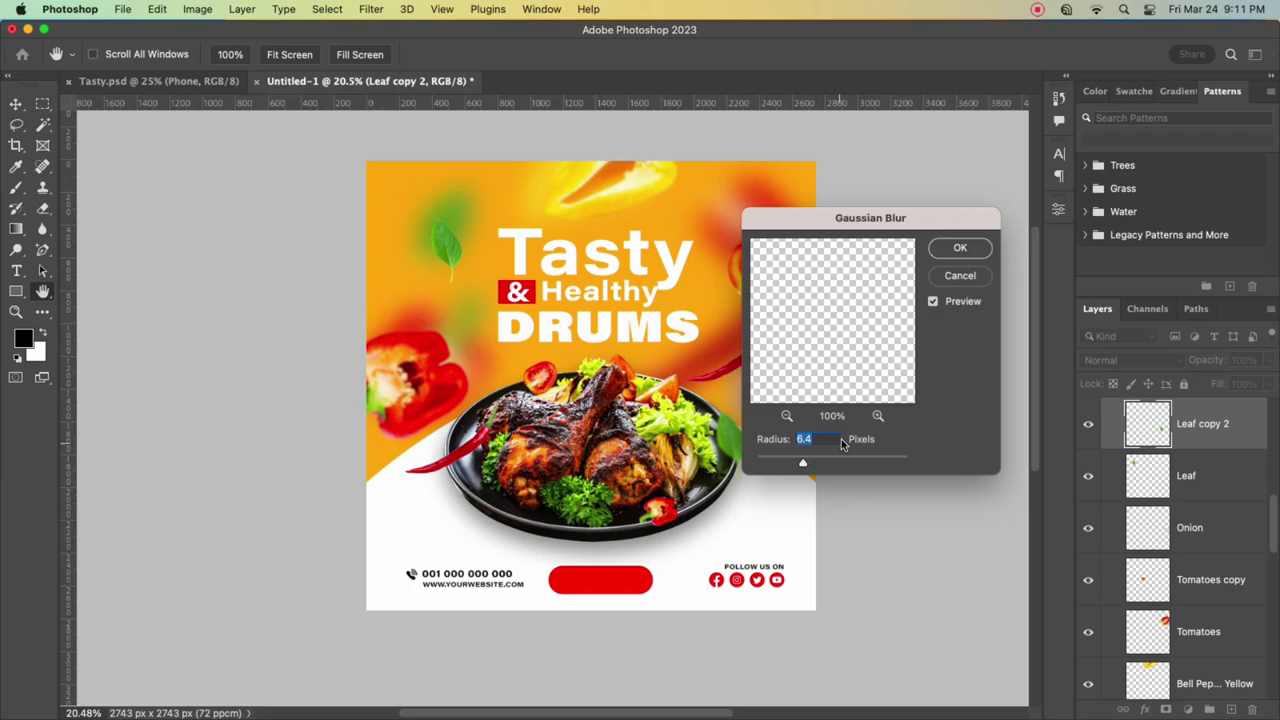
left_click(950, 258)
Step: Reapply the same Gaussian Blur to the Pepper copy layer
left_click(440, 474)
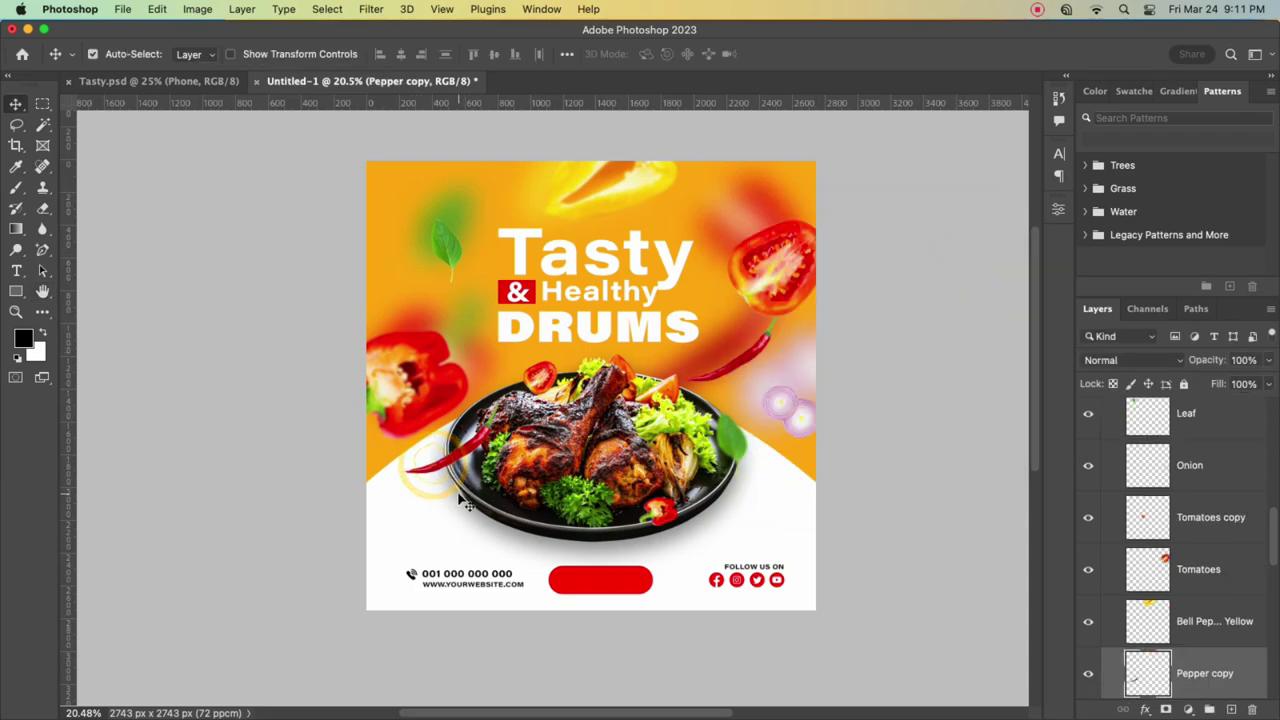
left_click(371, 9)
left_click(400, 36)
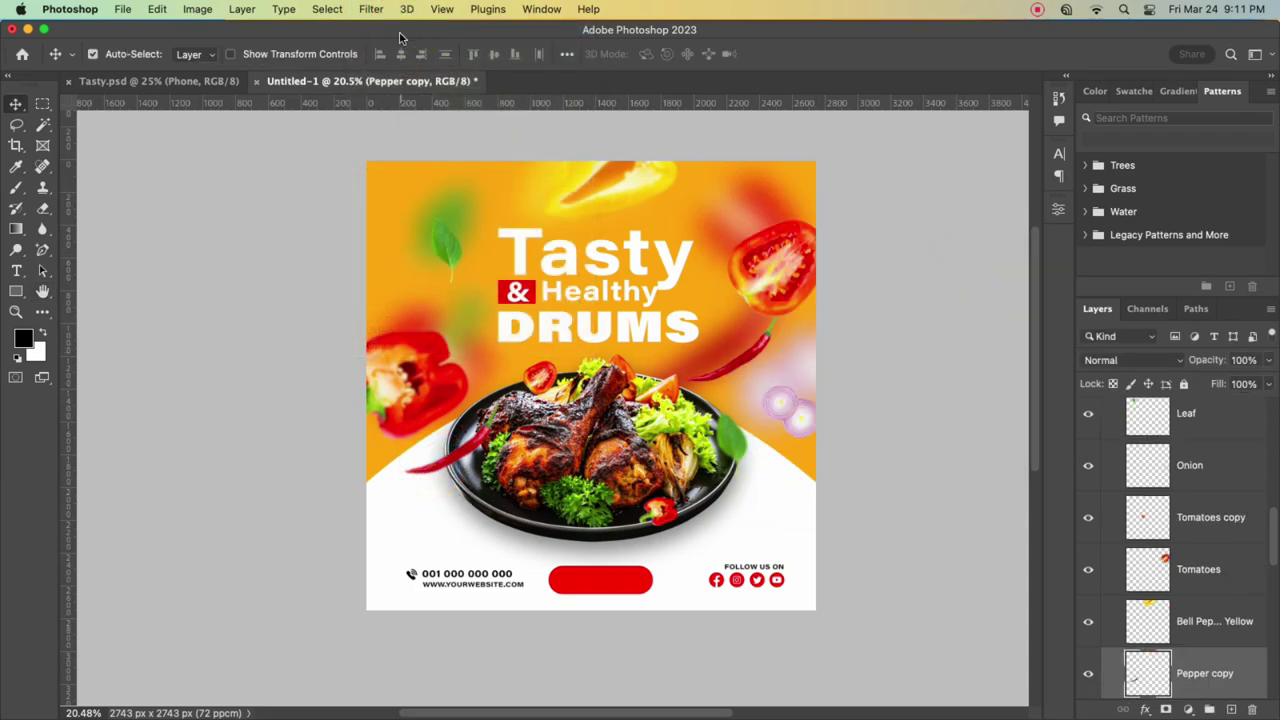
scroll(697, 537, "down", 1)
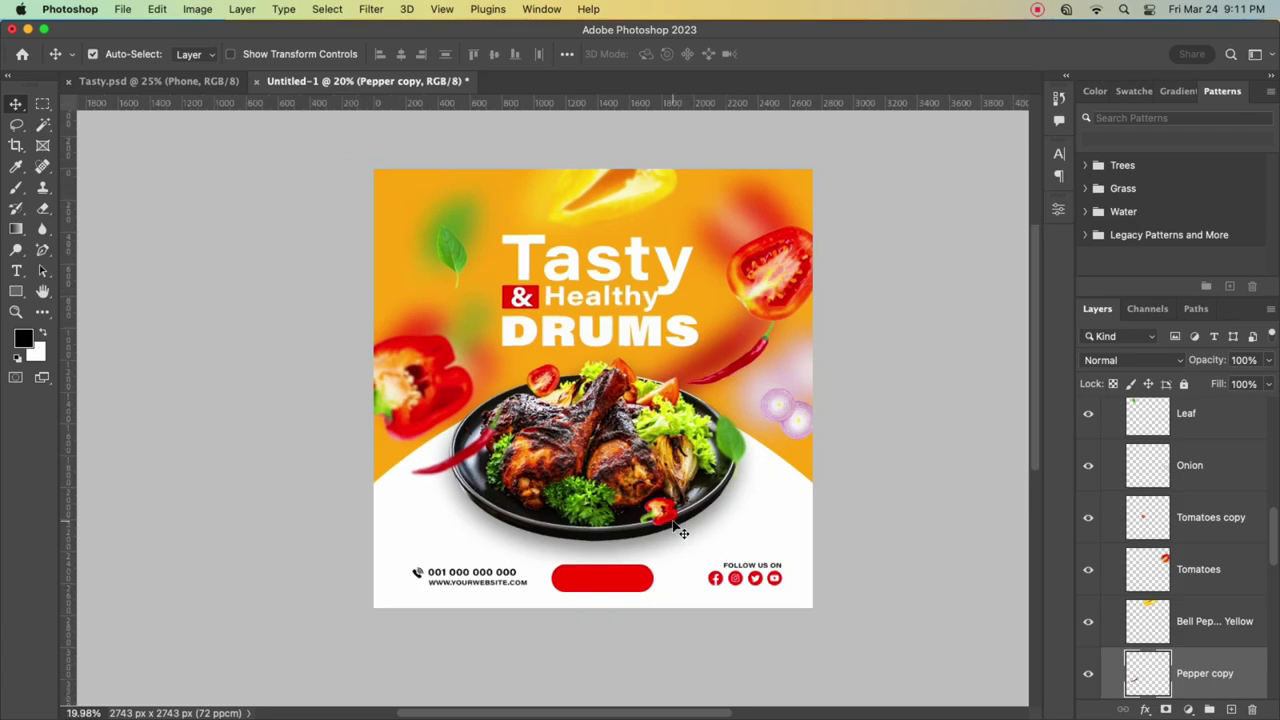
scroll(688, 515, "up", 5)
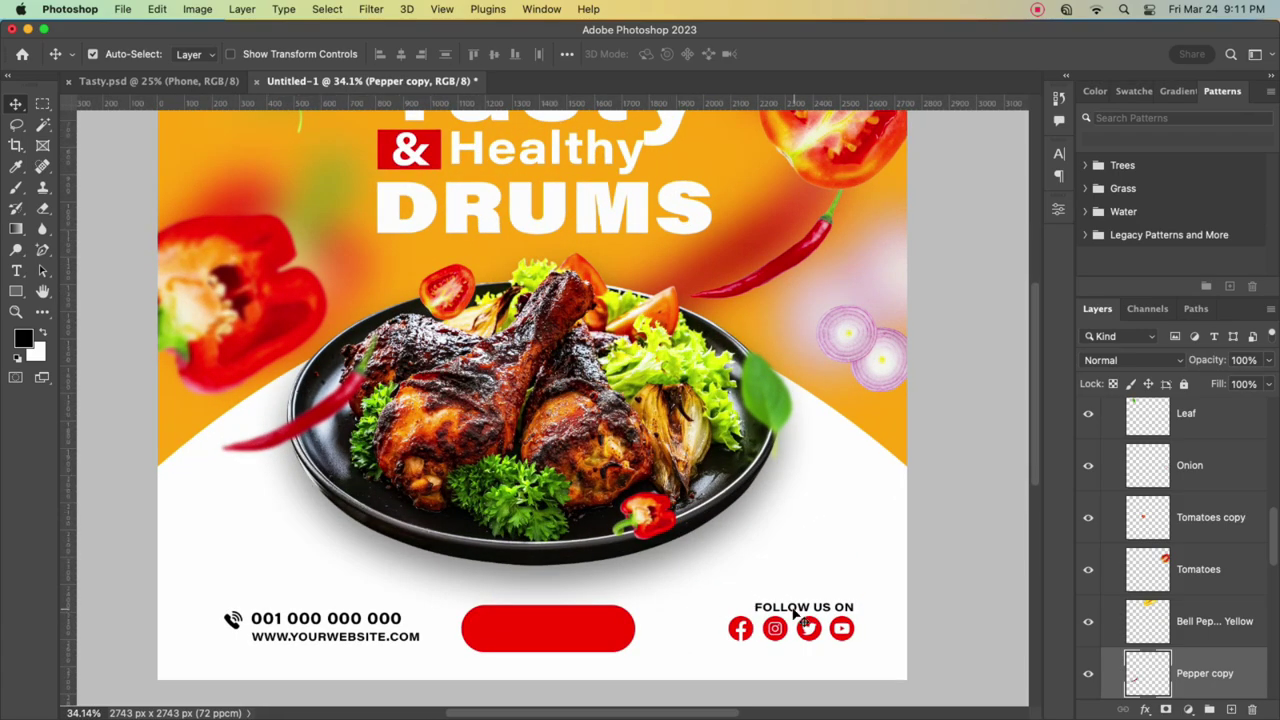
Step: Duplicate the FOLLOW US ON text onto the red button, retype it as ORDER NOW and centre it
left_click(795, 614)
left_click_drag(797, 610, 541, 591)
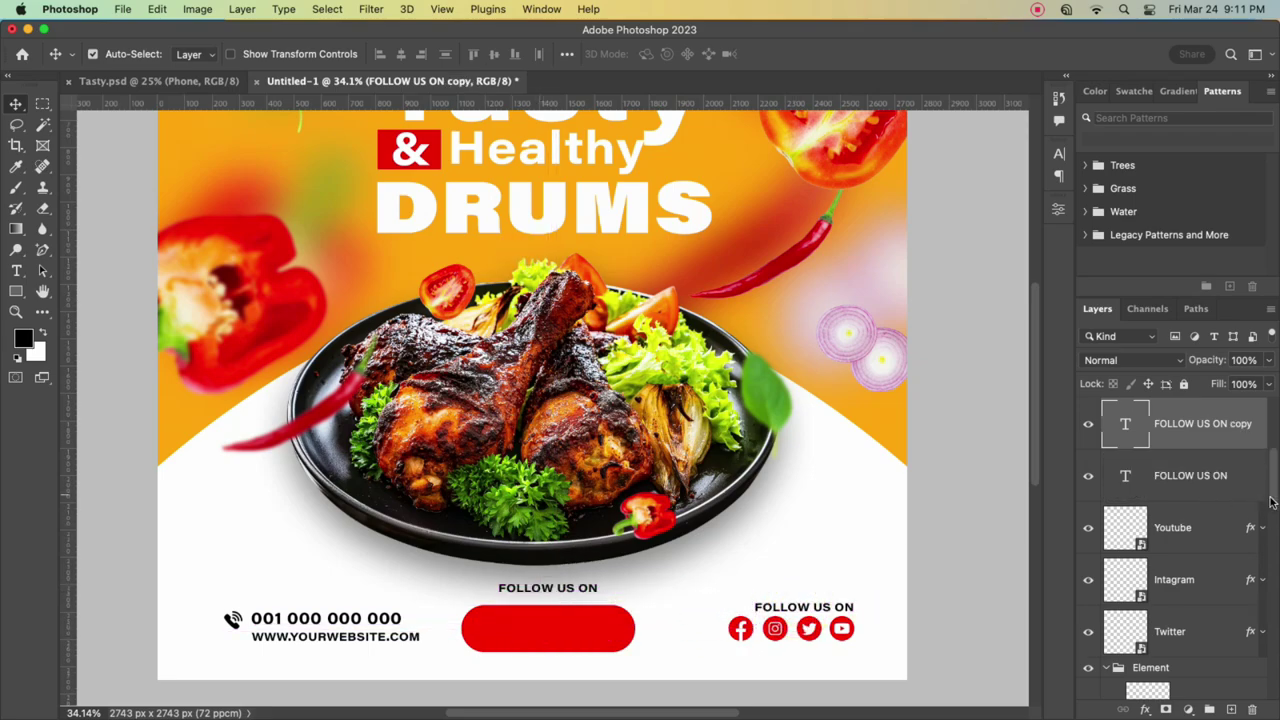
left_click_drag(1269, 487, 1274, 462)
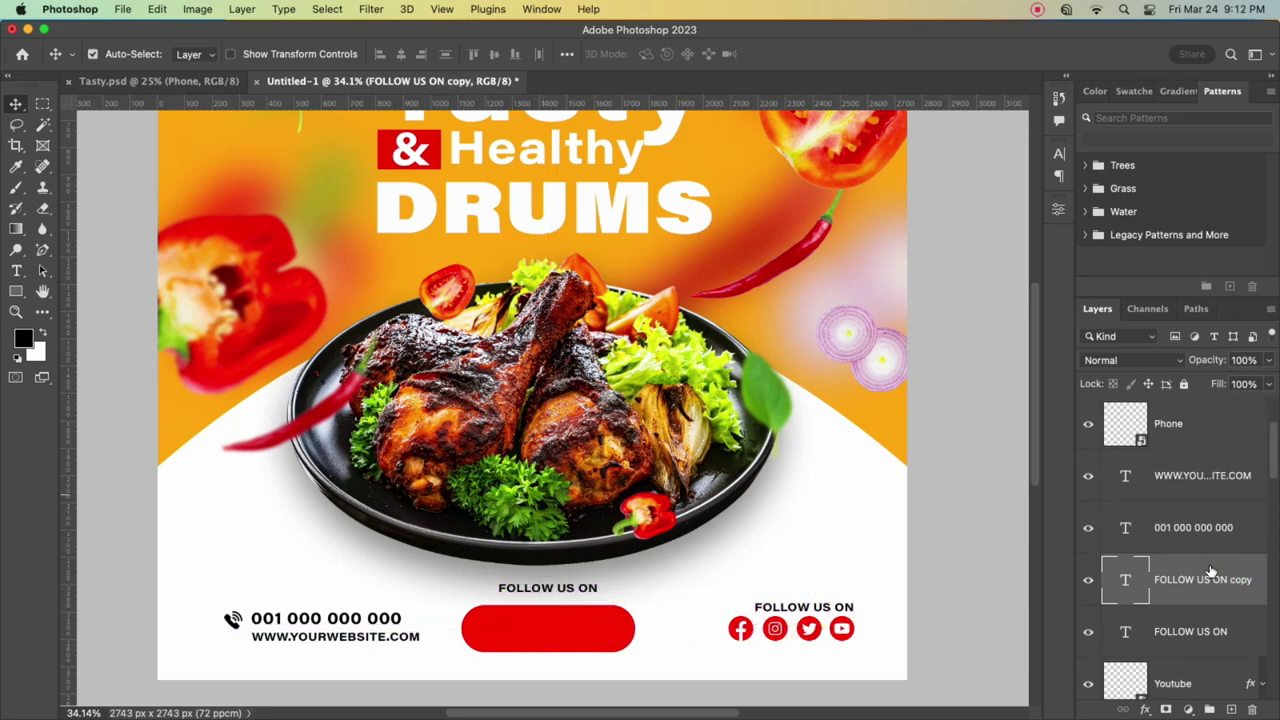
left_click_drag(1210, 572, 1200, 452)
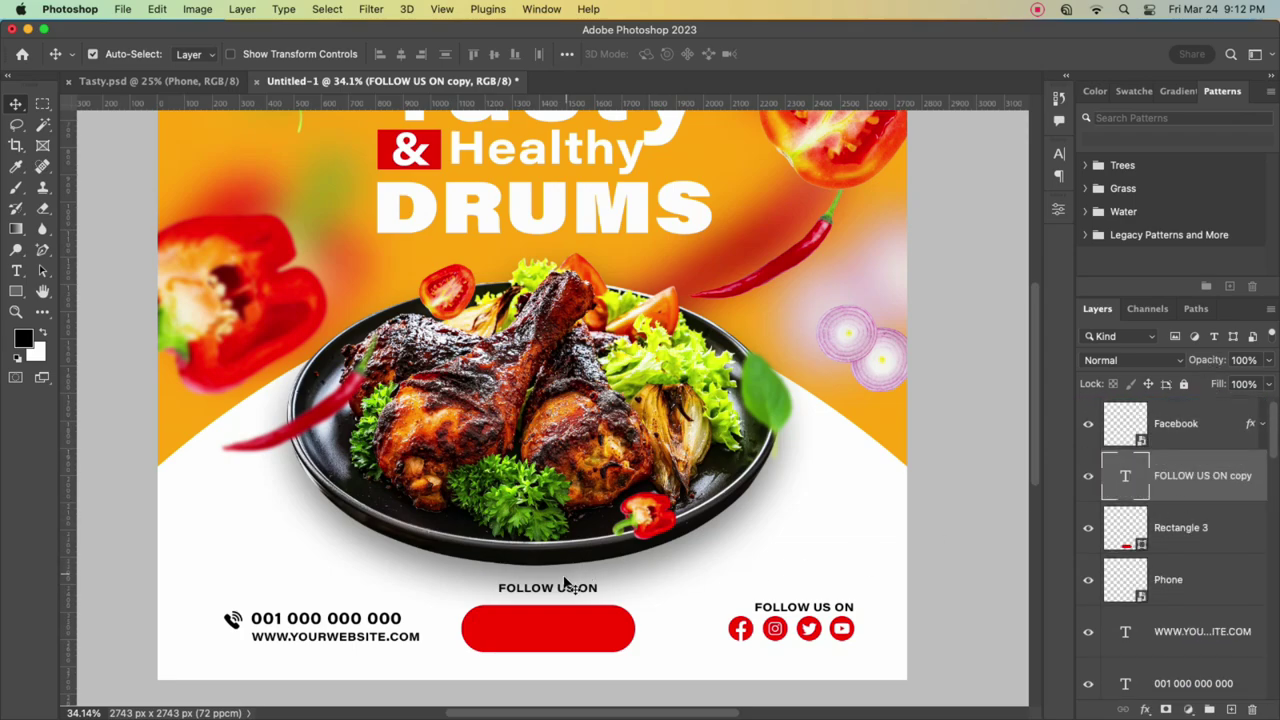
left_click_drag(565, 583, 563, 633)
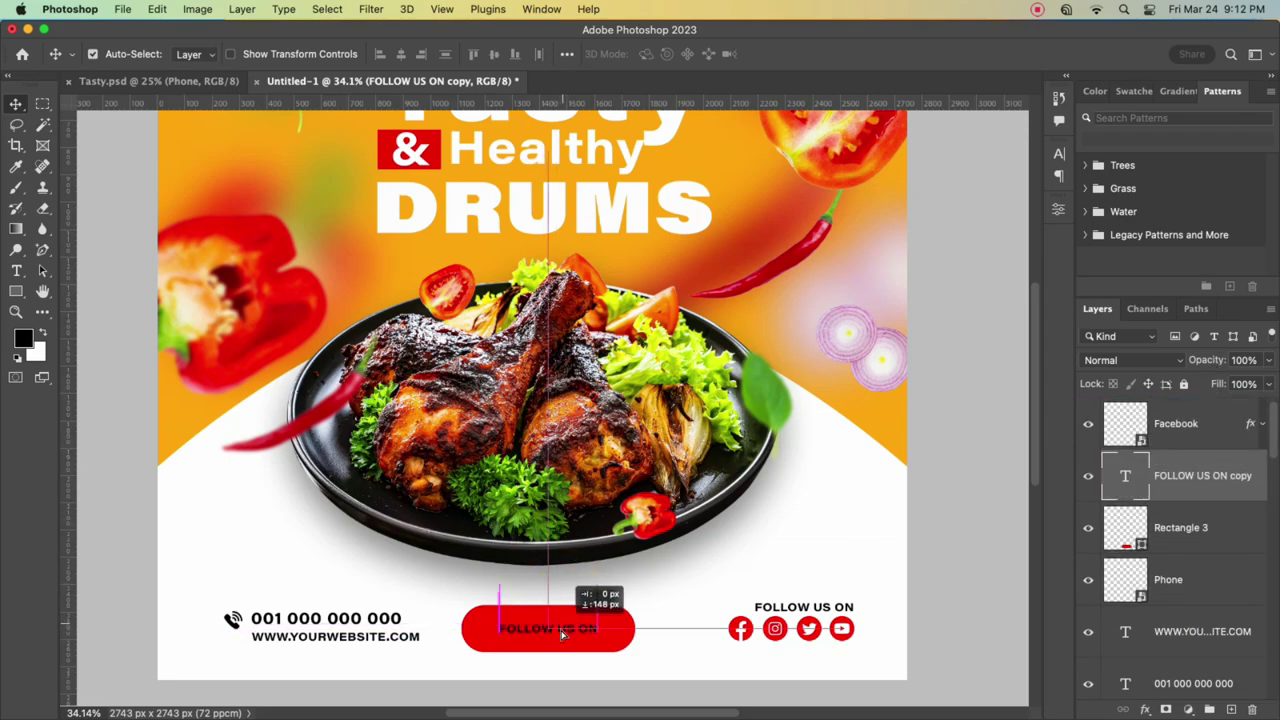
double_click(560, 628)
key("BackSpace")
type("ORDER NOW")
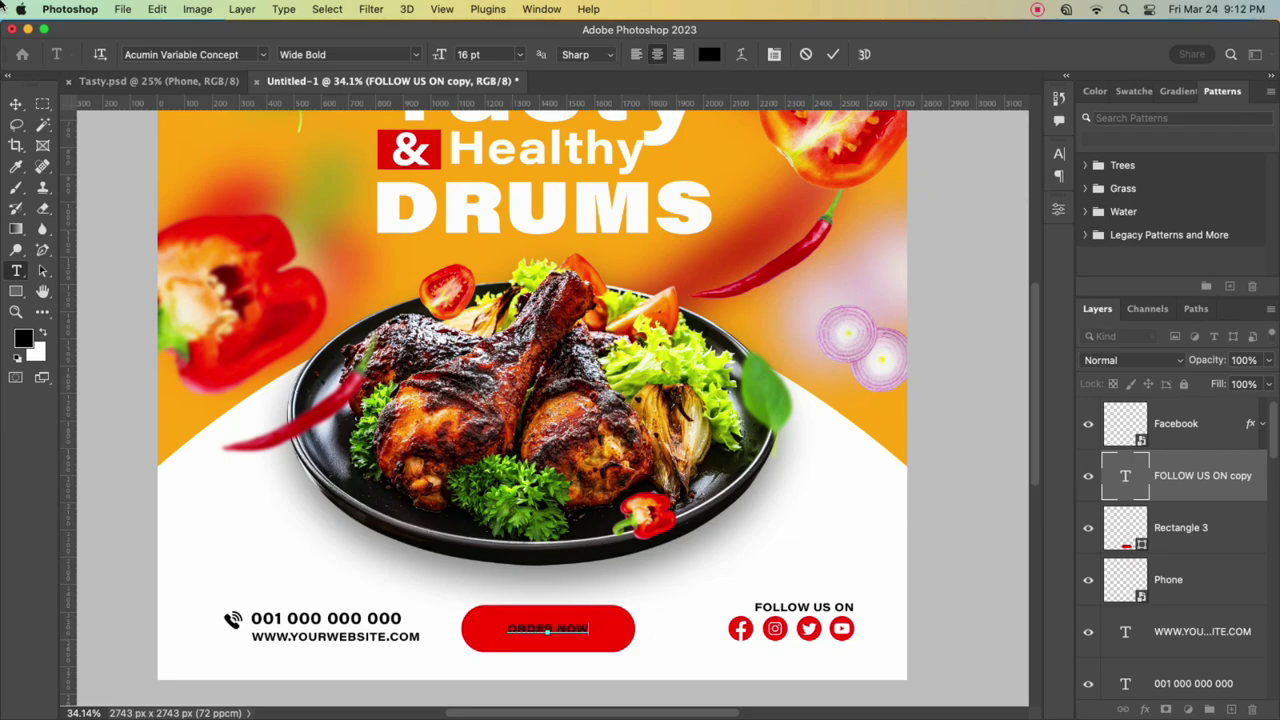
left_click(15, 104)
scroll(549, 625, "up", 5)
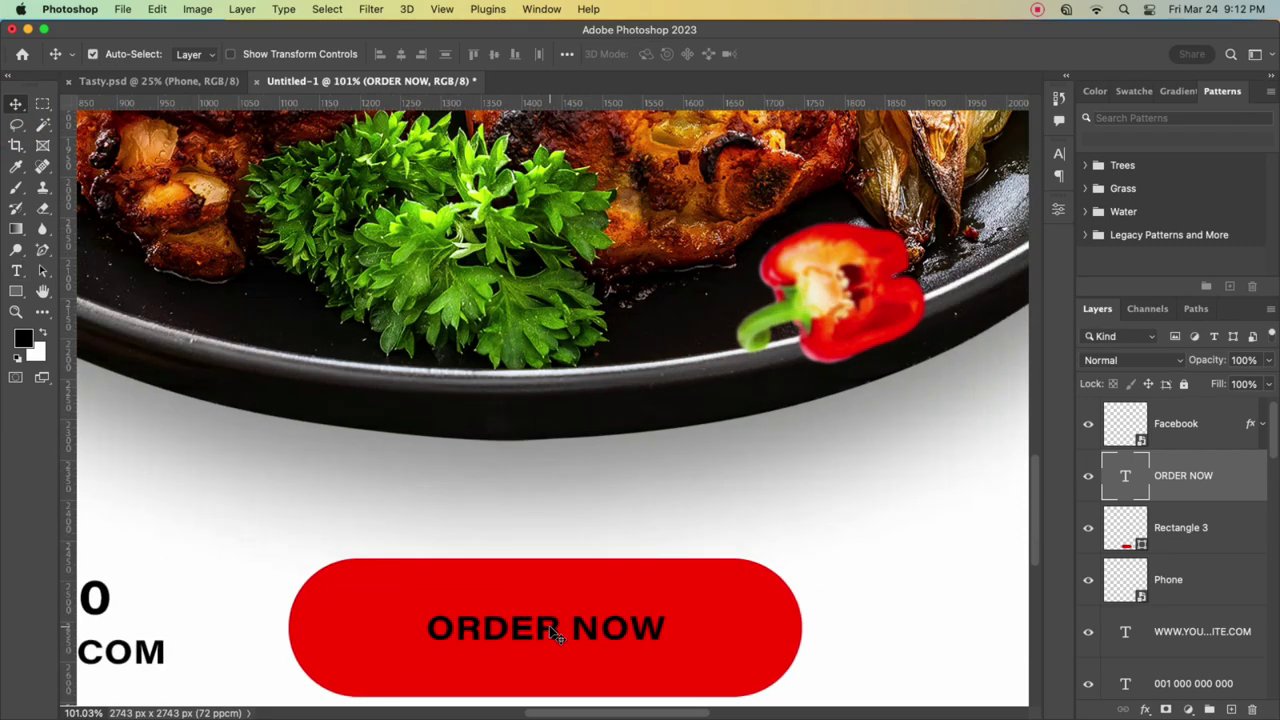
left_click_drag(549, 629, 545, 643)
Step: Style ORDER NOW at 30 pt, tracking -25, in the Wide Black weight
left_click(1059, 153)
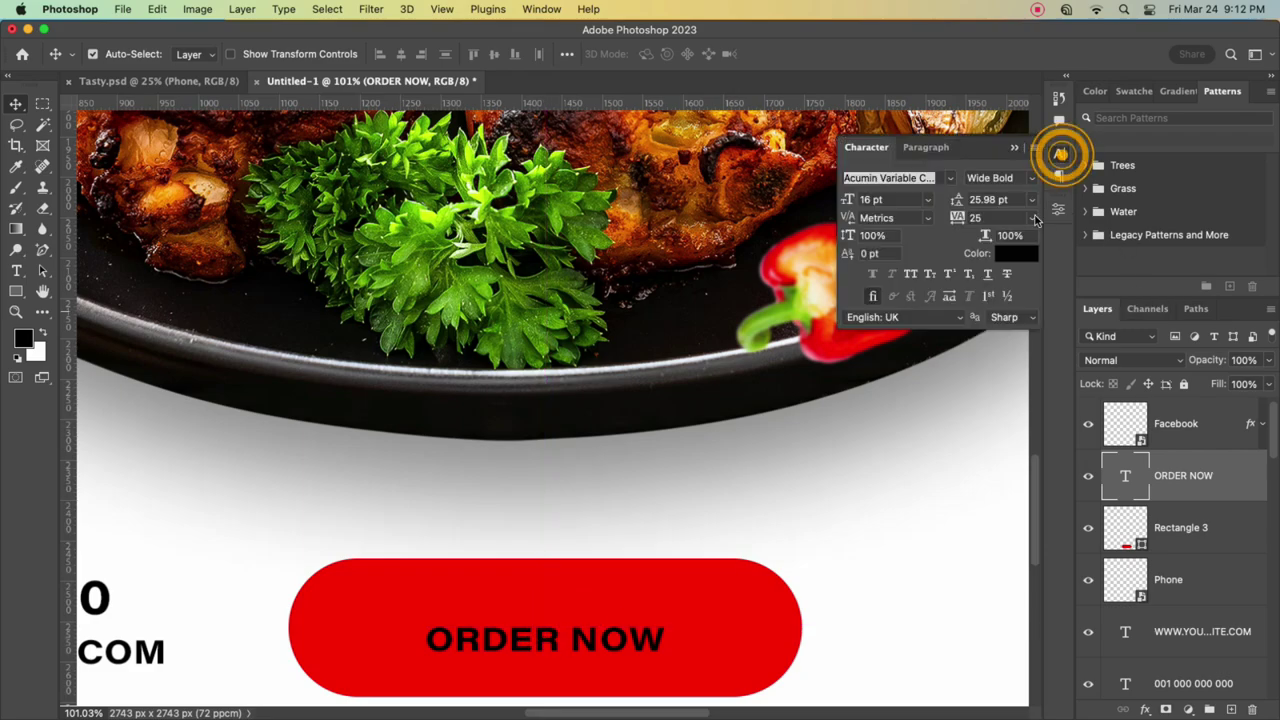
left_click(927, 200)
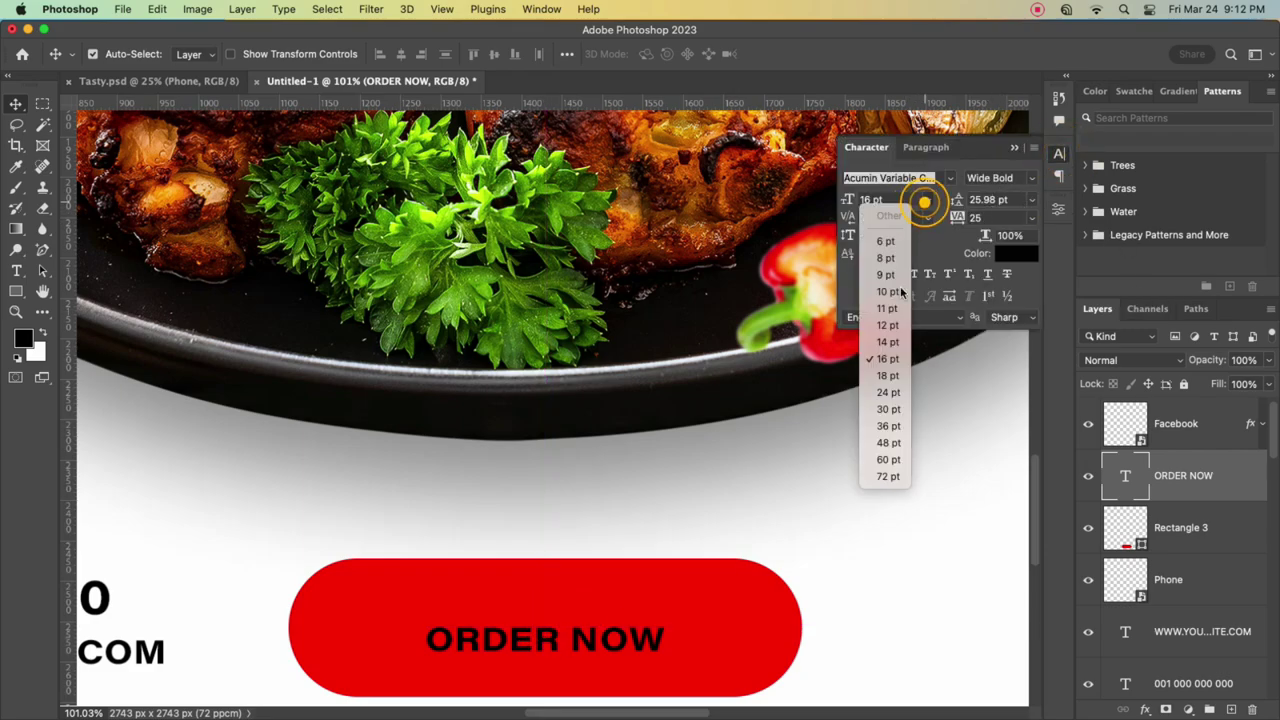
left_click(884, 410)
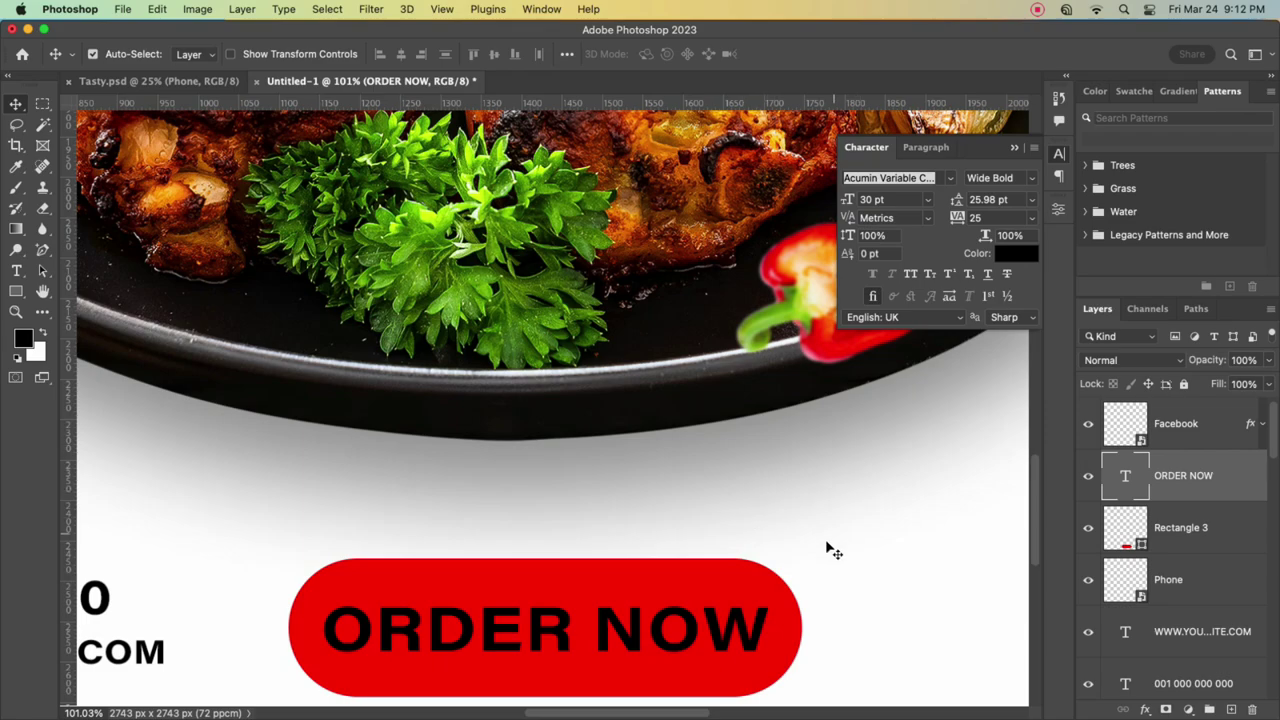
left_click(1031, 217)
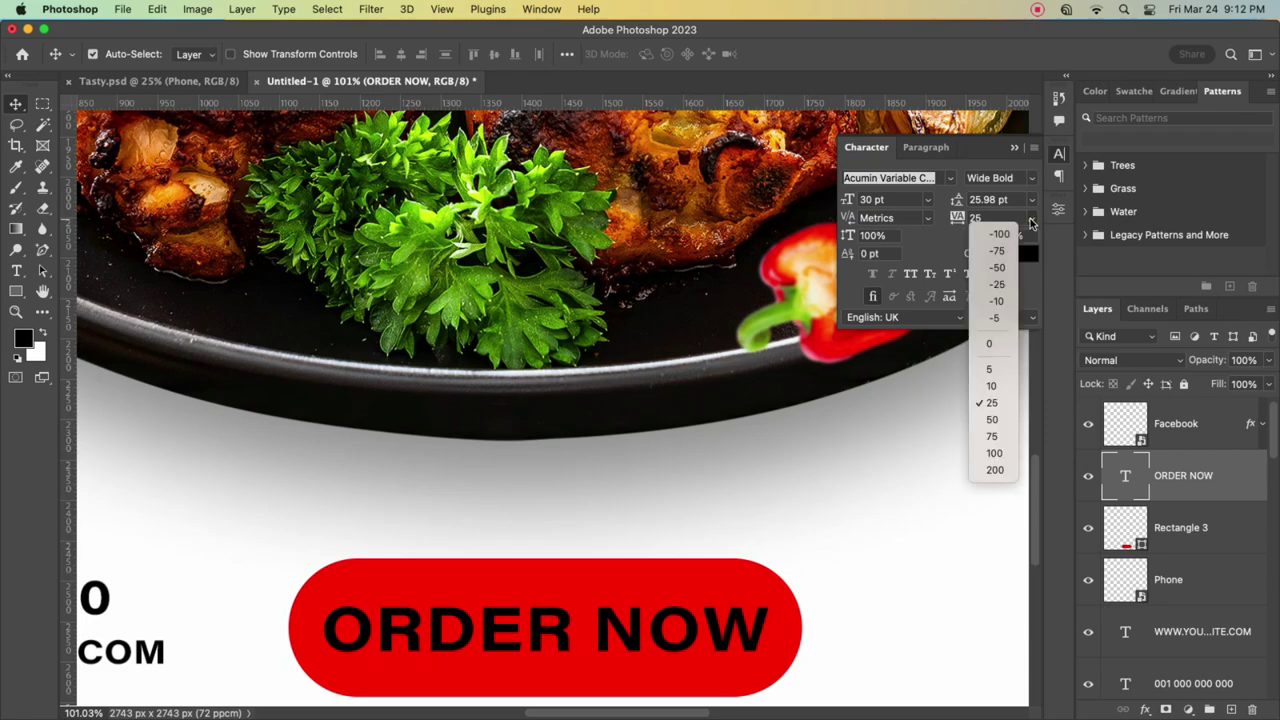
left_click(990, 283)
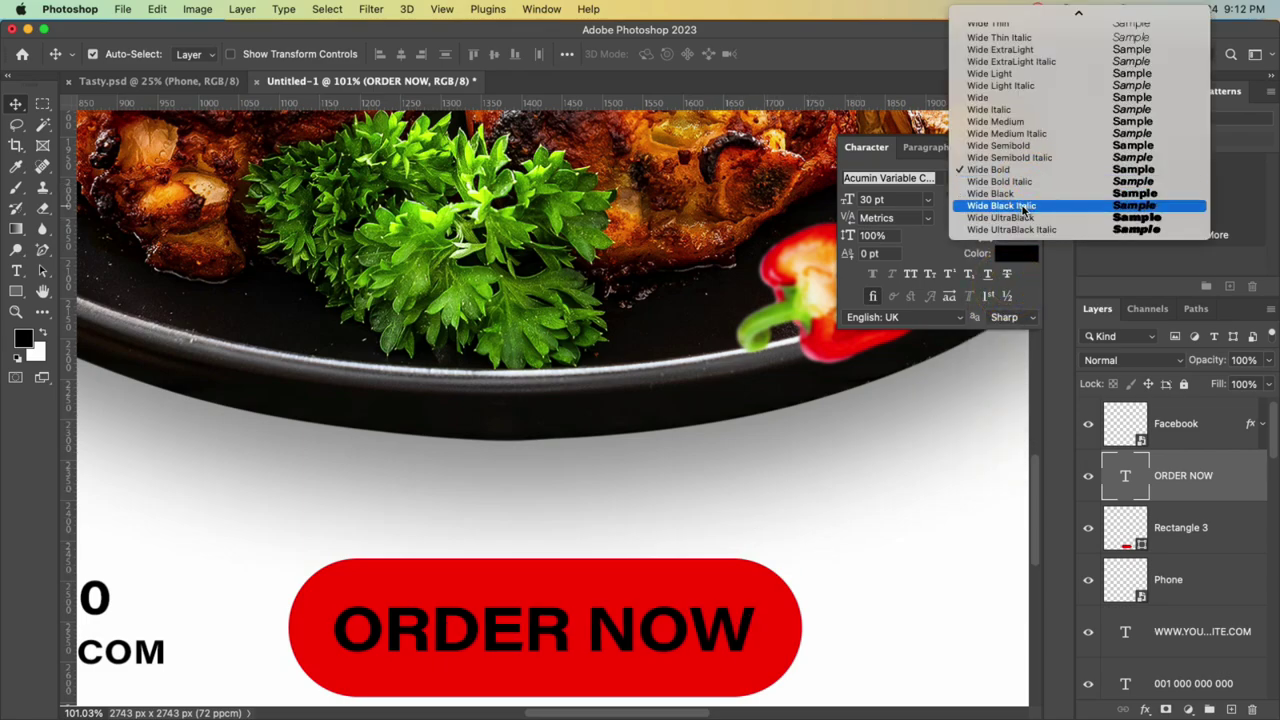
left_click(1086, 200)
left_click(675, 522)
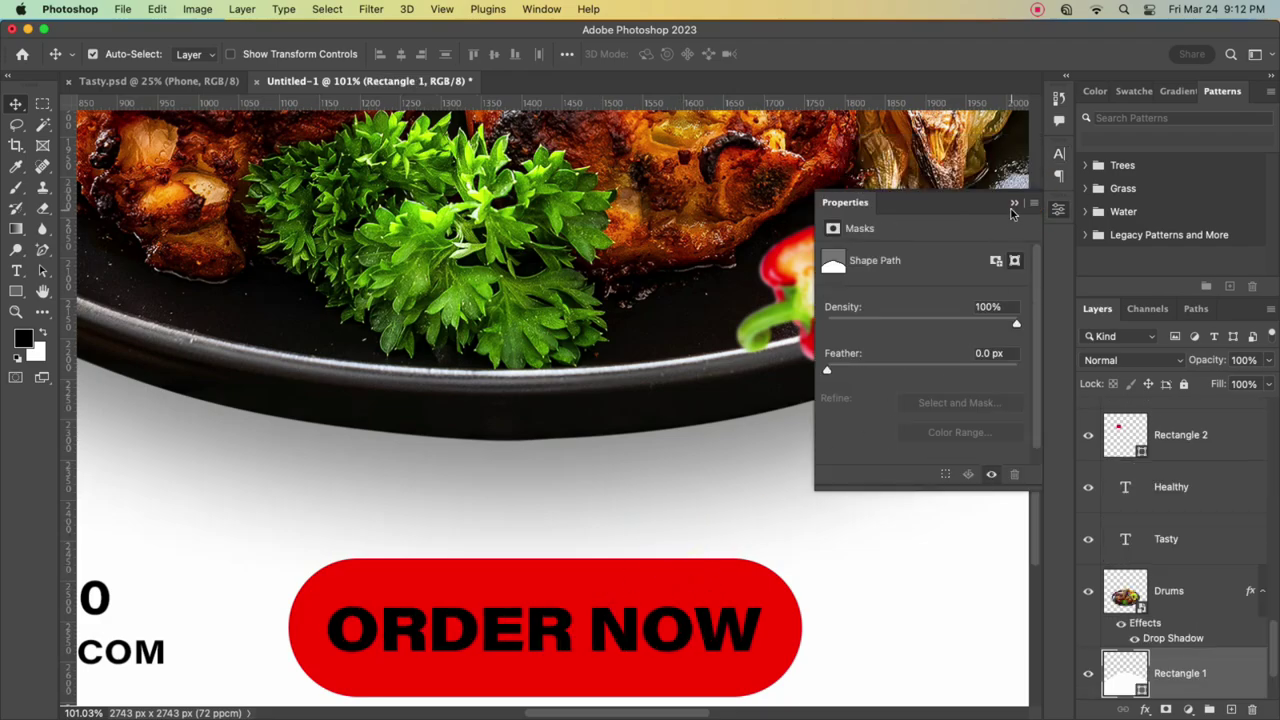
left_click(1014, 202)
scroll(748, 525, "down", 10)
Step: Draw a small square left of the plate and move its layer above Facebook
scroll(748, 525, "up", 2)
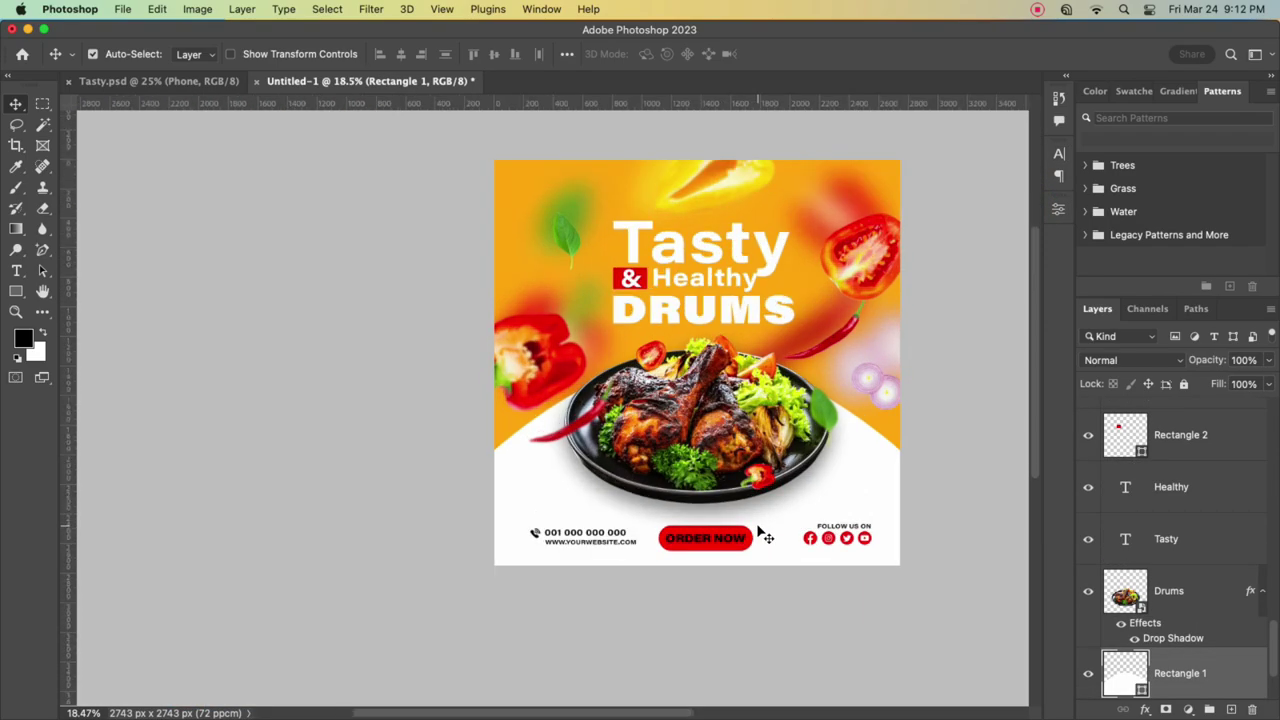
scroll(760, 531, "up", 2)
scroll(776, 556, "down", 1)
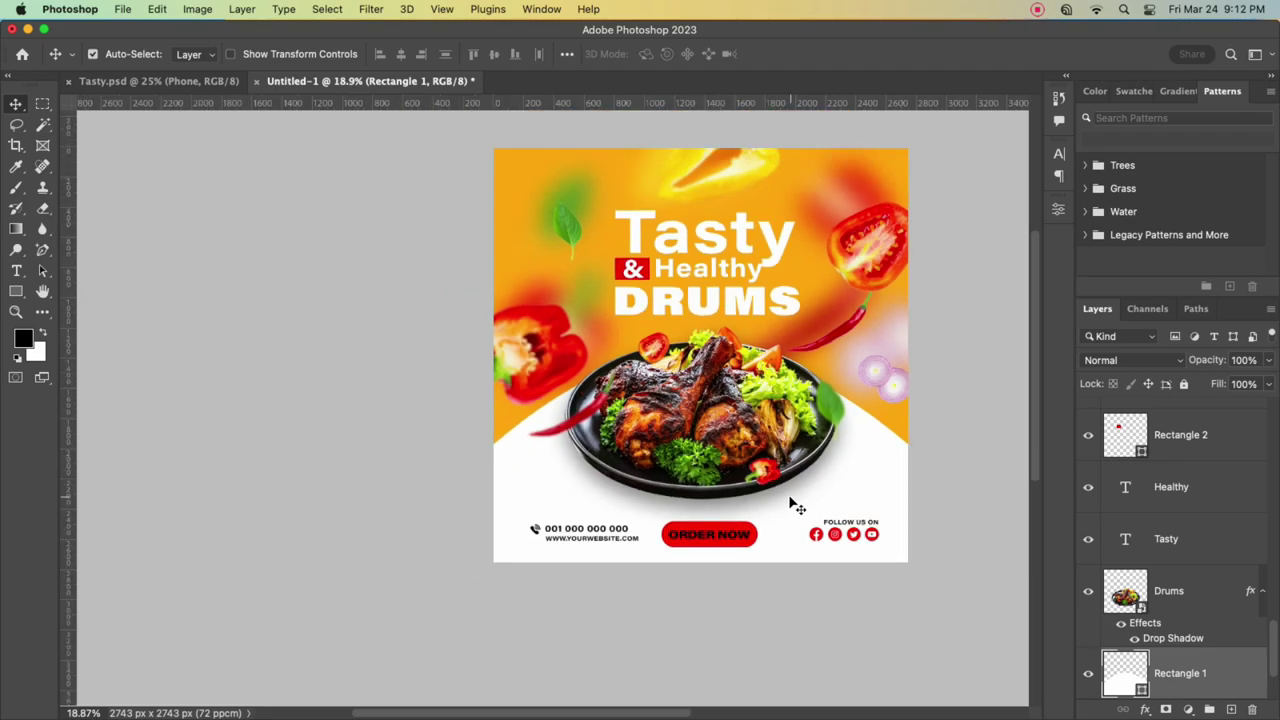
scroll(806, 486, "up", 1)
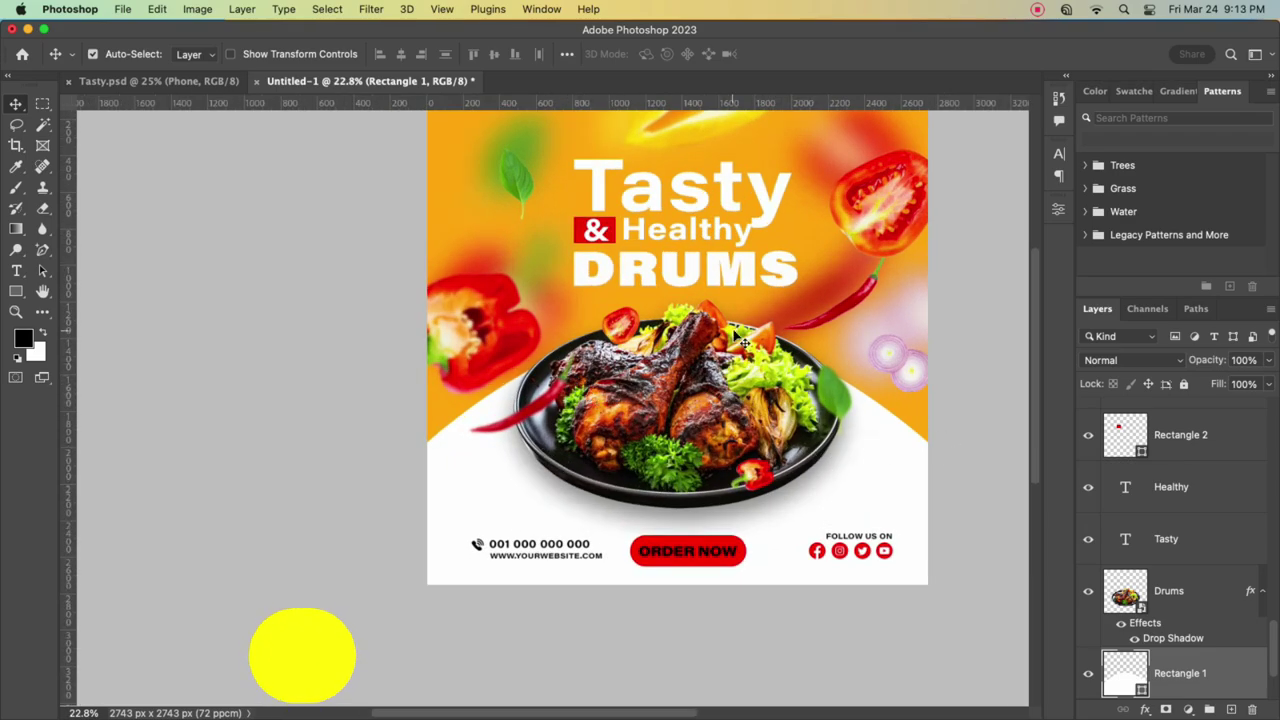
left_click(27, 293)
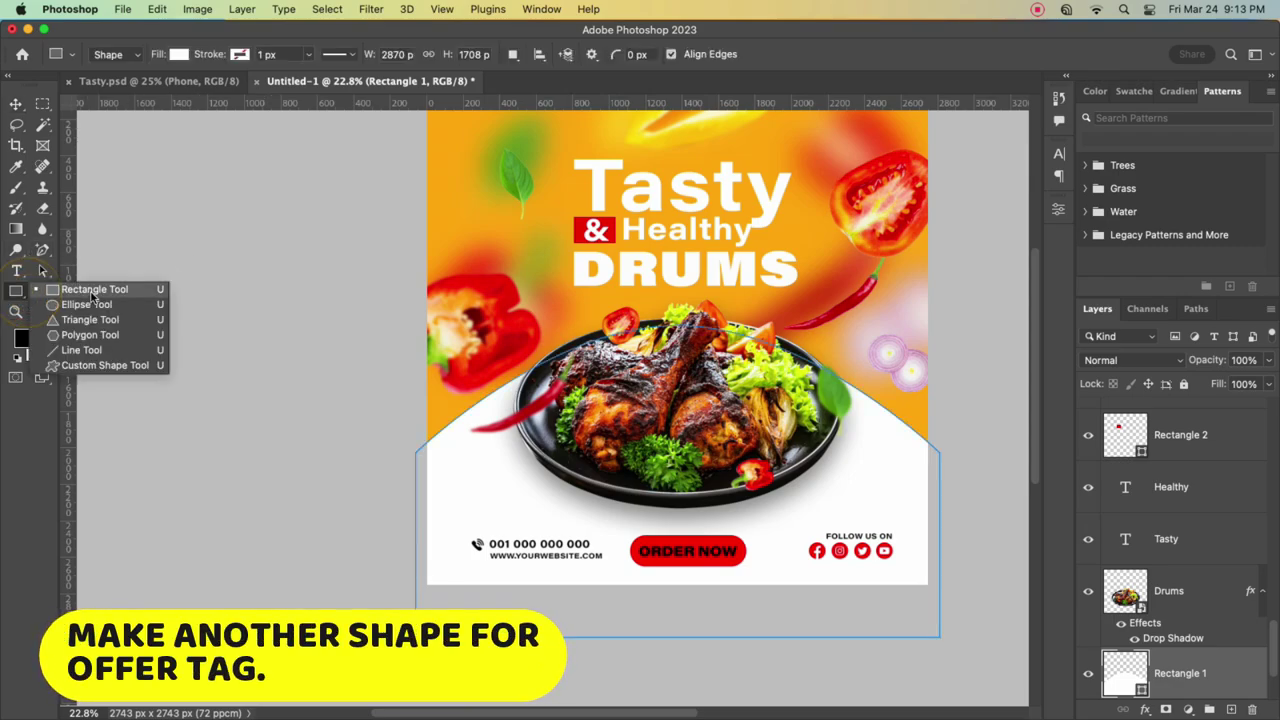
left_click(80, 290)
left_click_drag(483, 293, 541, 349)
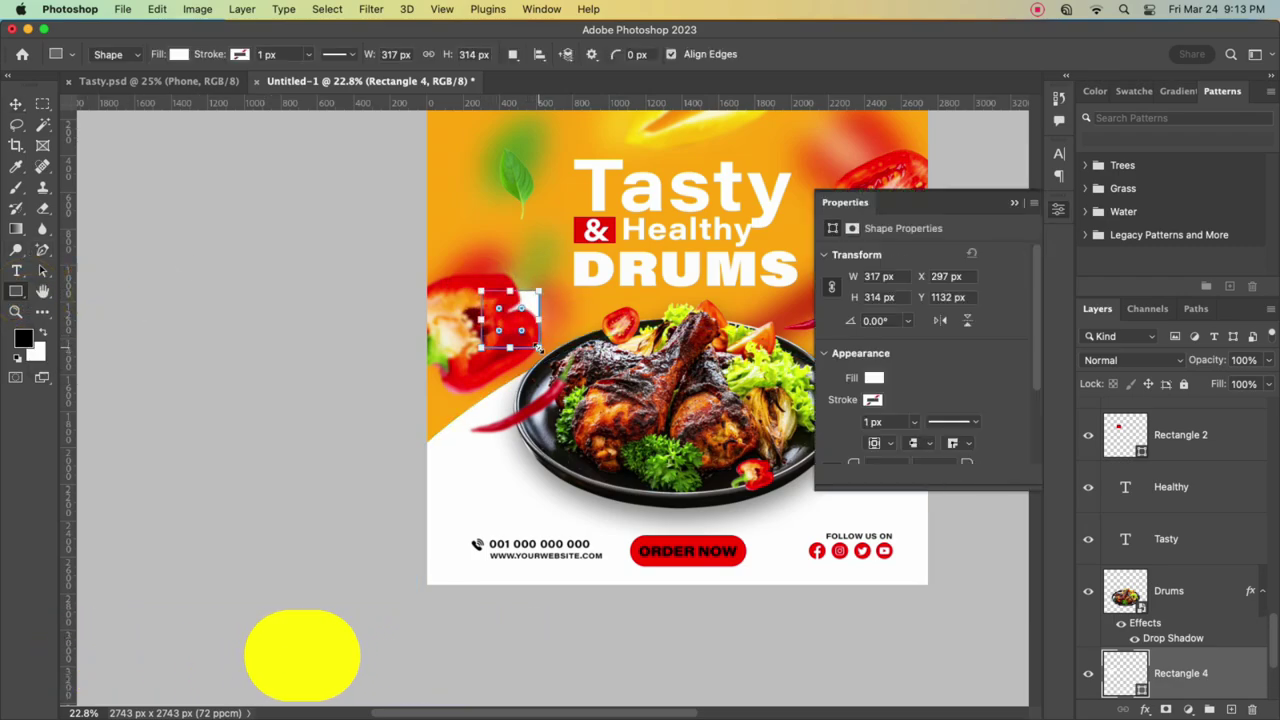
left_click(874, 379)
left_click(841, 431)
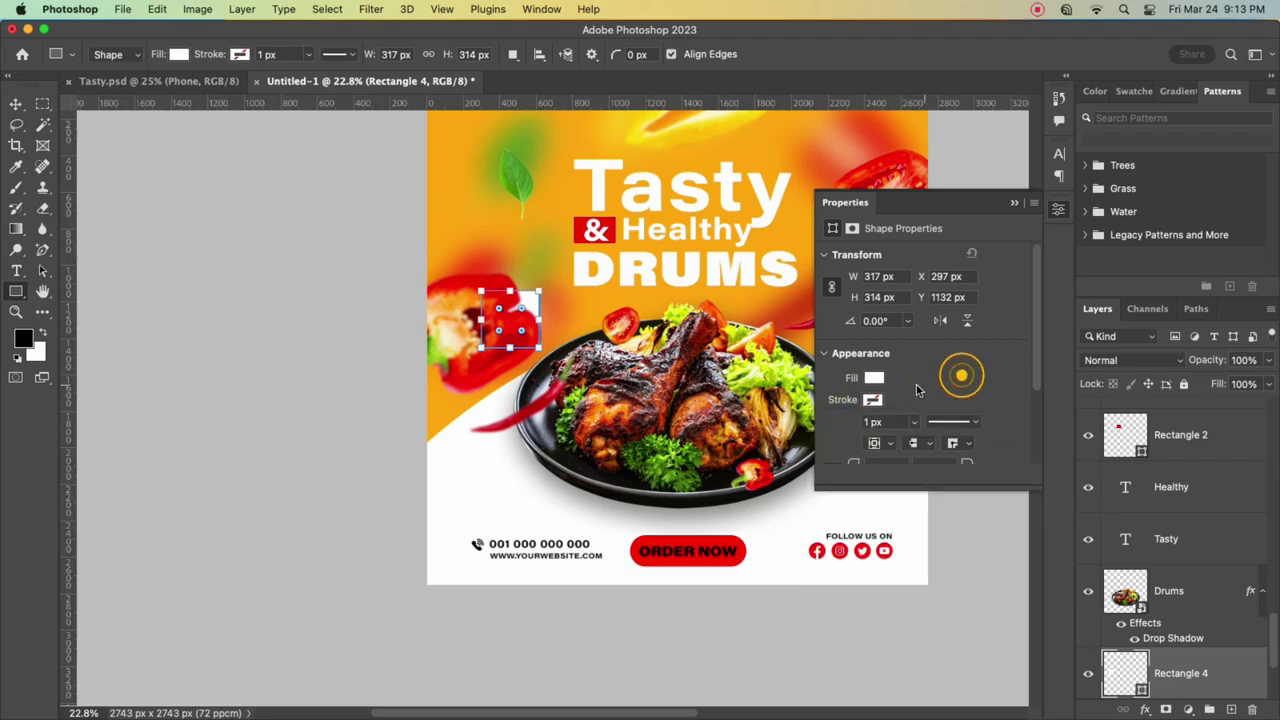
left_click_drag(1180, 659, 1195, 375)
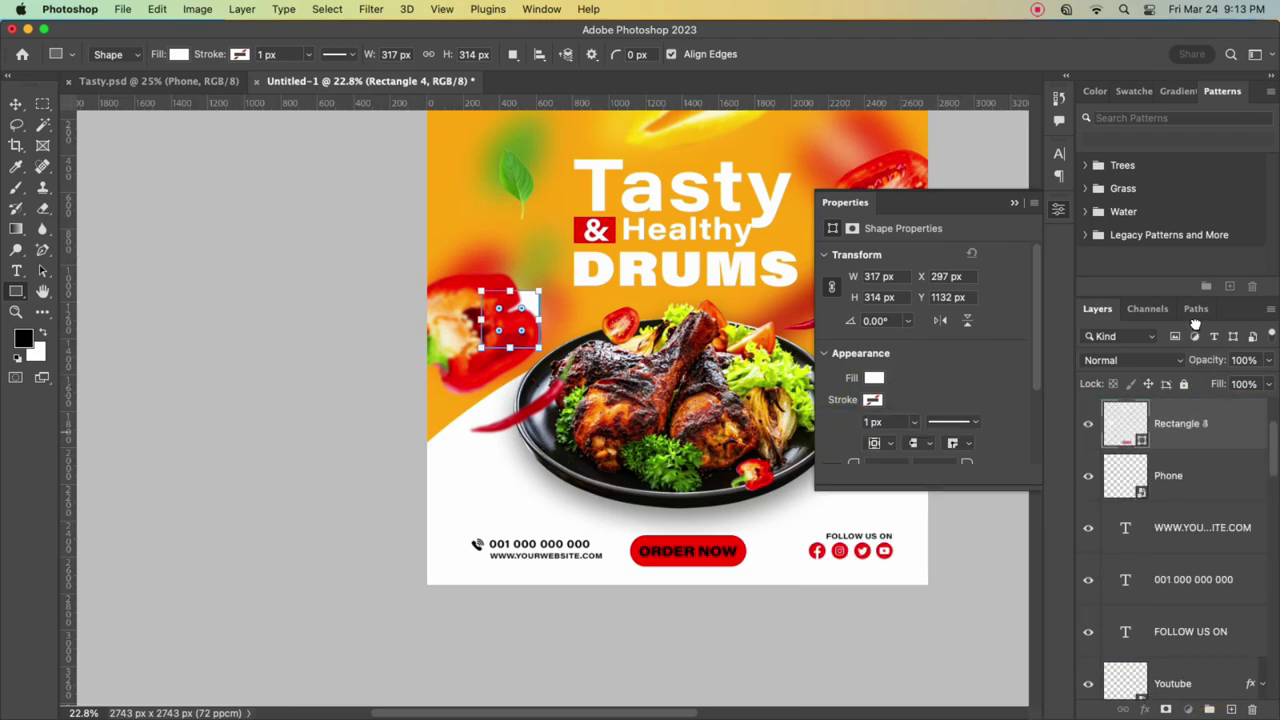
left_click_drag(1195, 375, 1172, 428)
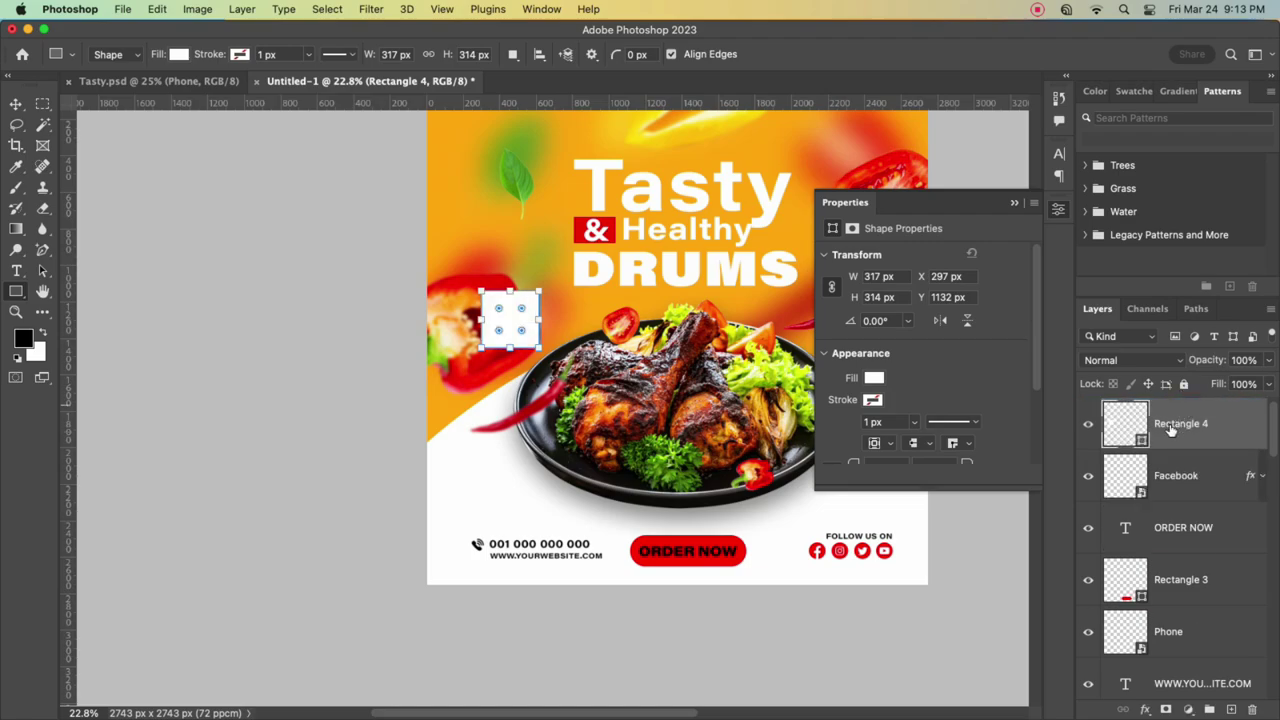
Step: Give the square 39 px rounded corners, rotate it 45° into a diamond, and move it toward the plate
left_click(16, 104)
left_click(1222, 443)
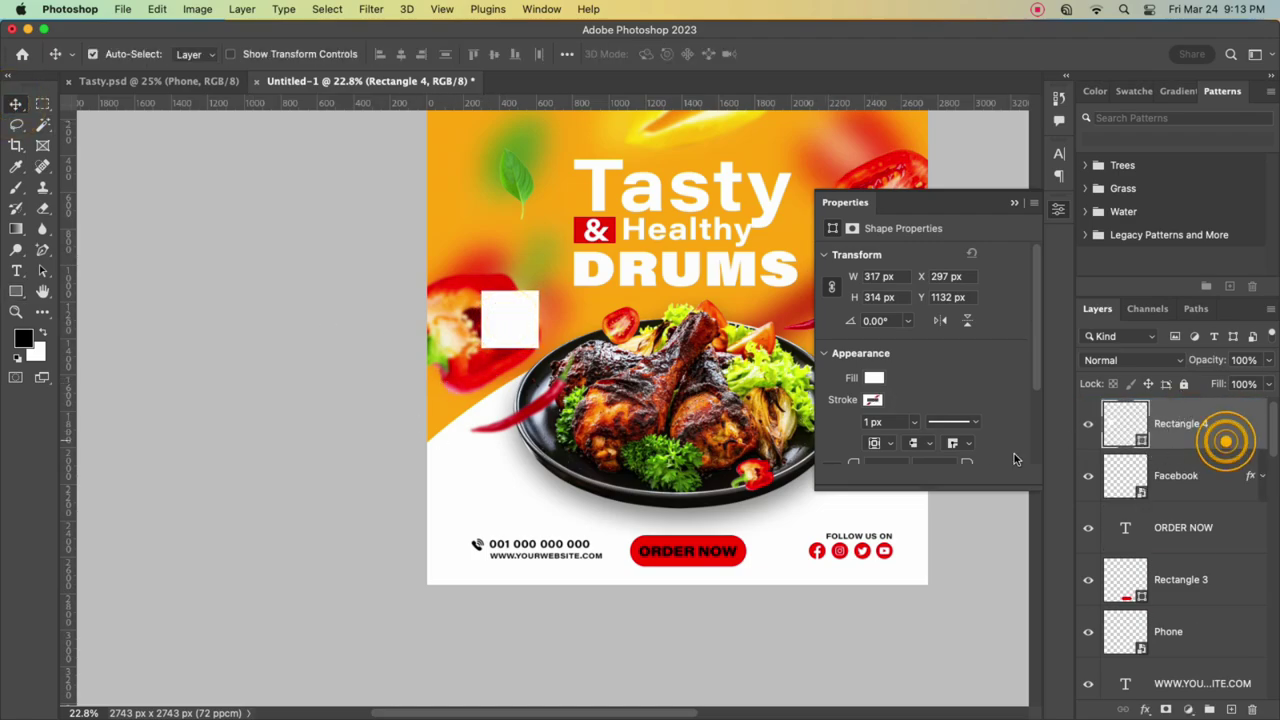
mouse_move(1036, 378)
left_mouse_down()
mouse_move(1036, 420)
mouse_move(982, 463)
left_mouse_up()
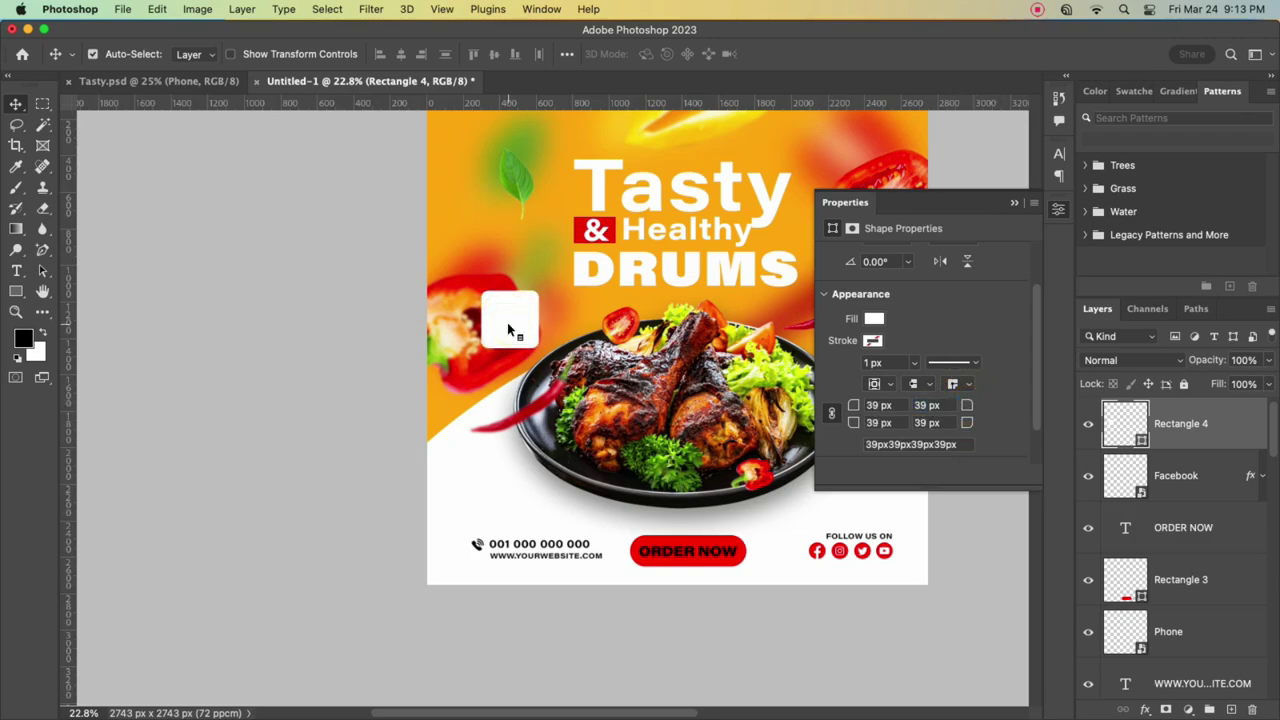
key("super")
key("super+t")
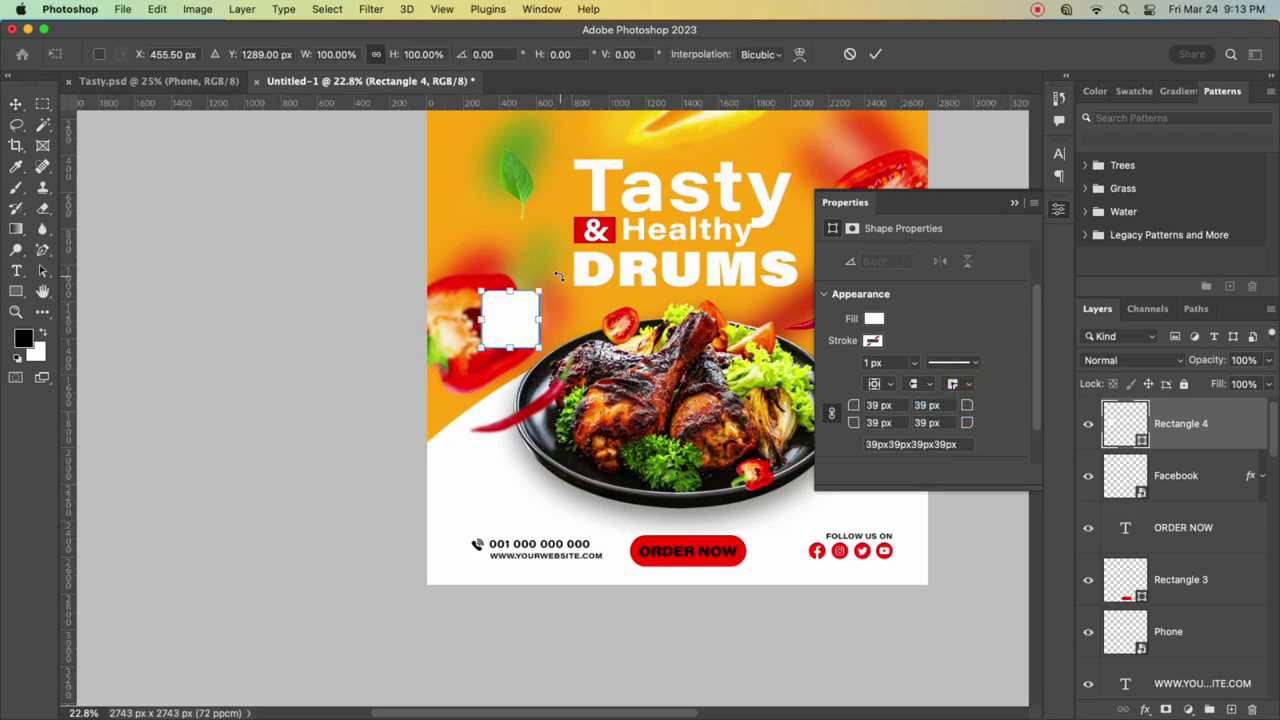
left_click_drag(559, 276, 604, 302)
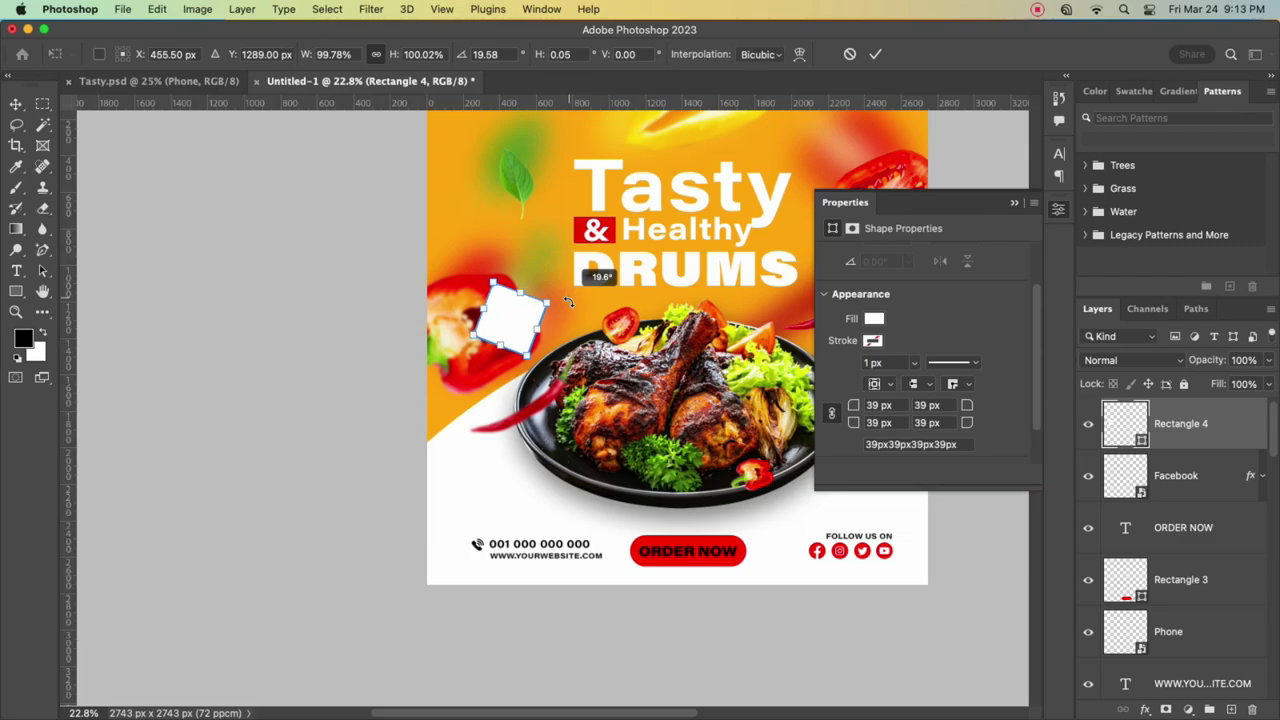
left_click(876, 55)
left_click_drag(528, 322, 556, 341)
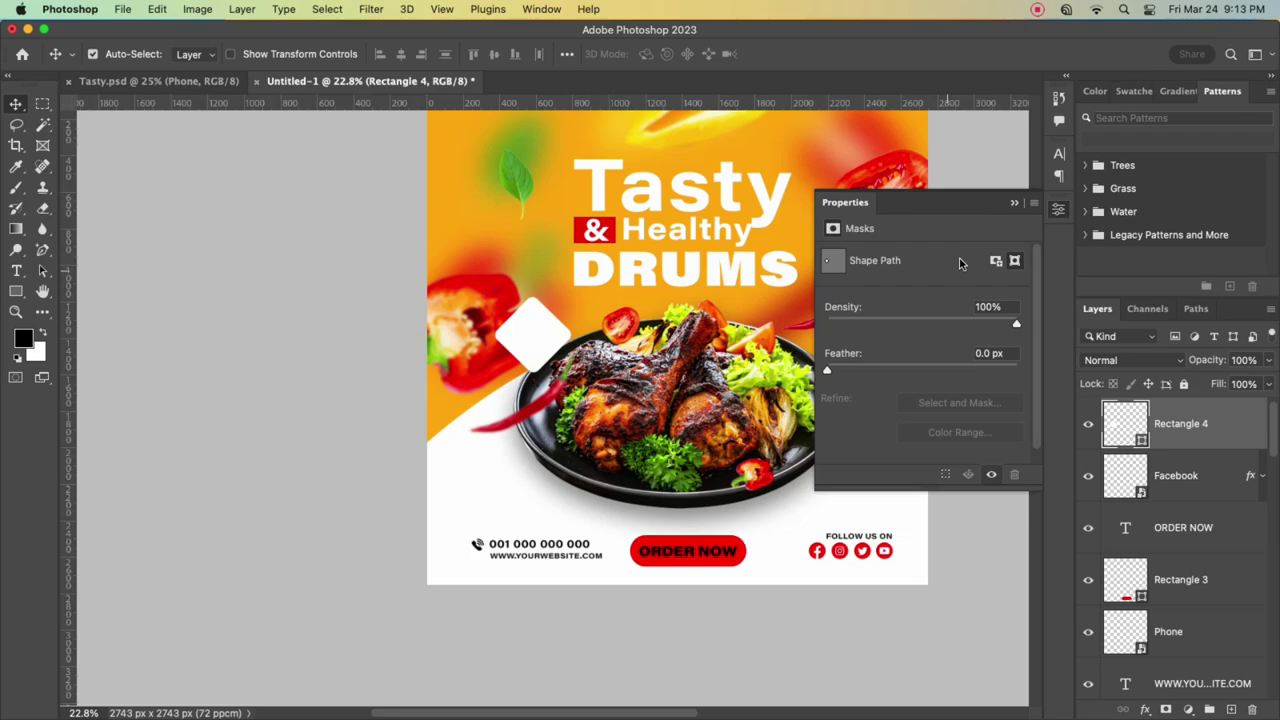
Step: Try red and orange fills on the diamond, then keep it white
left_click(1013, 204)
scroll(598, 397, "up", 2)
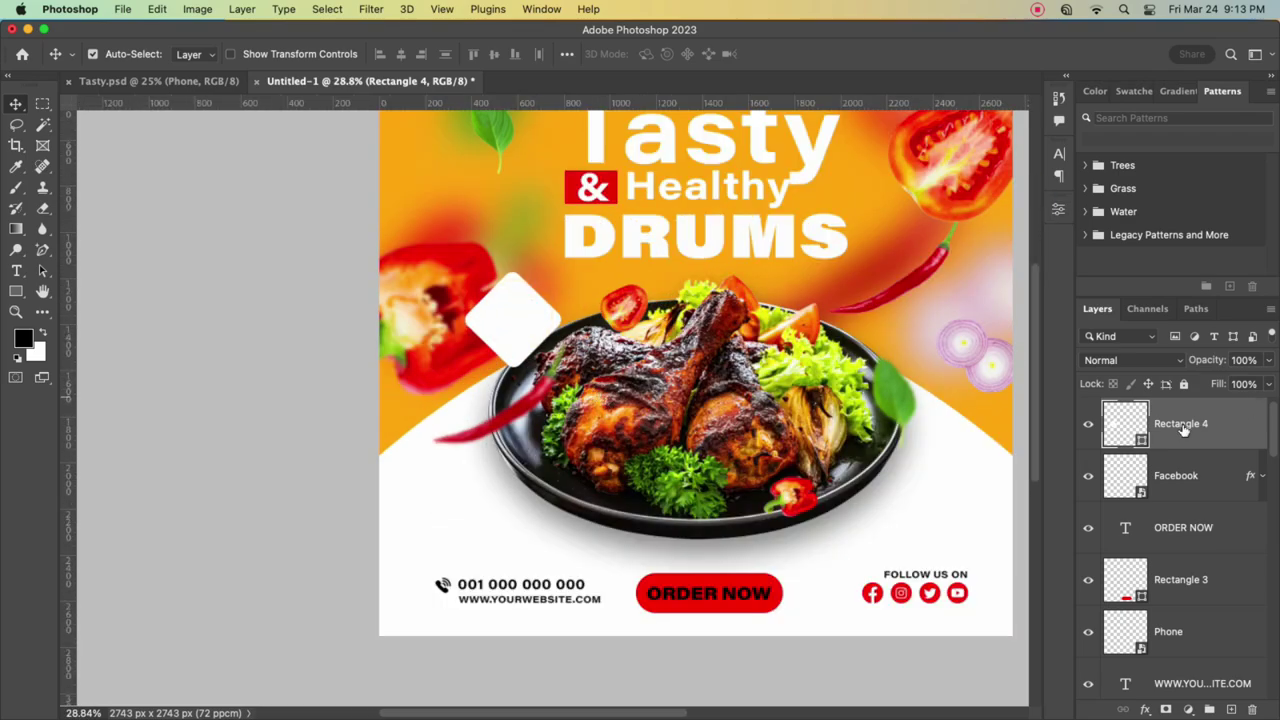
double_click(1138, 437)
left_click(686, 610)
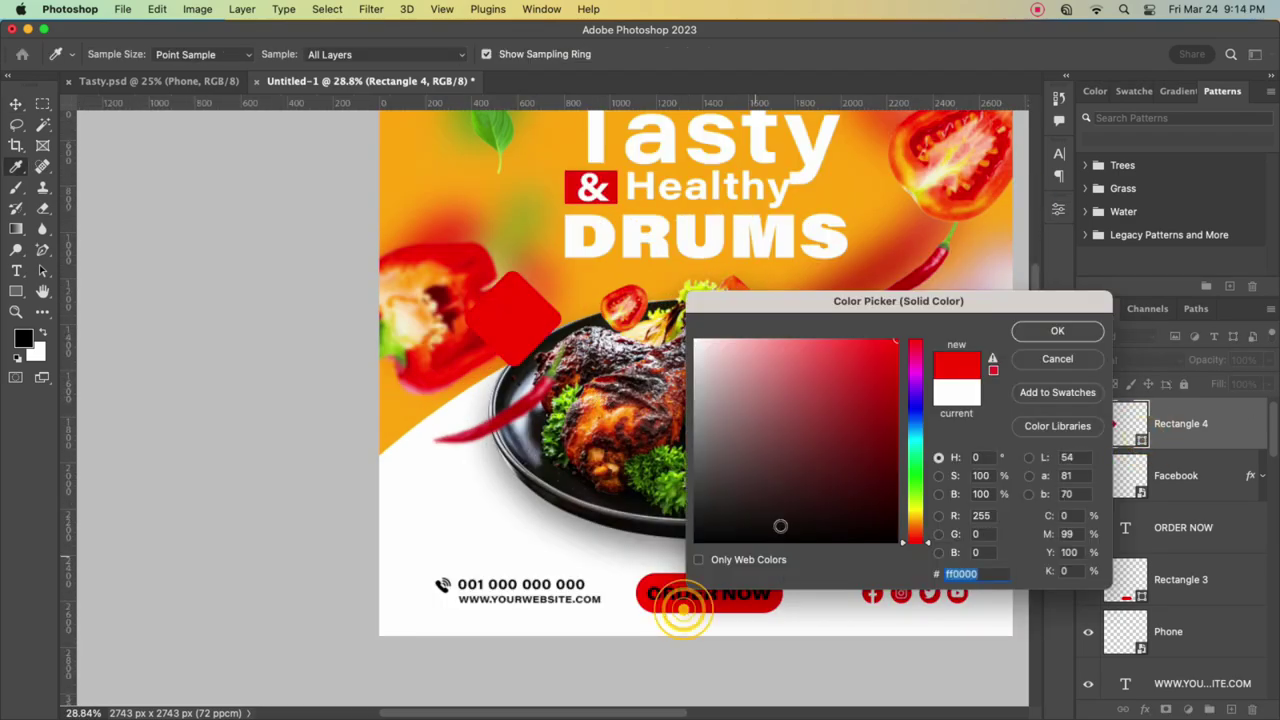
left_click(571, 279)
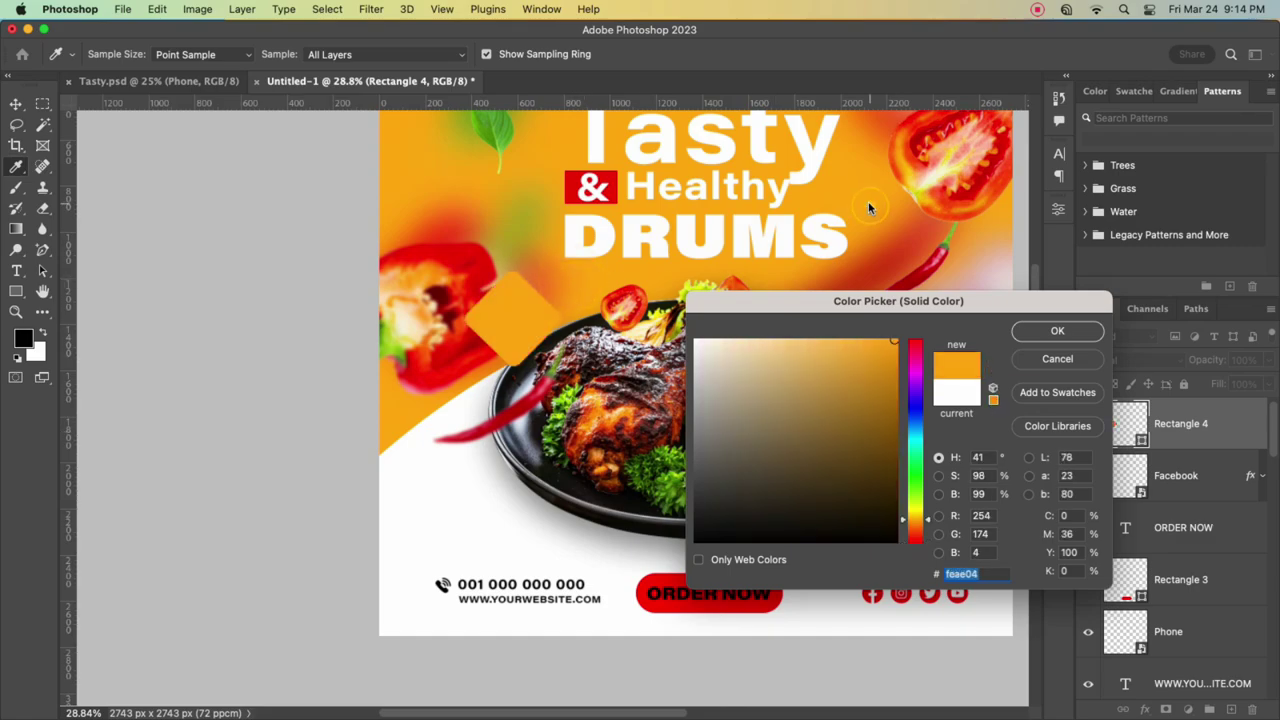
left_click(455, 510)
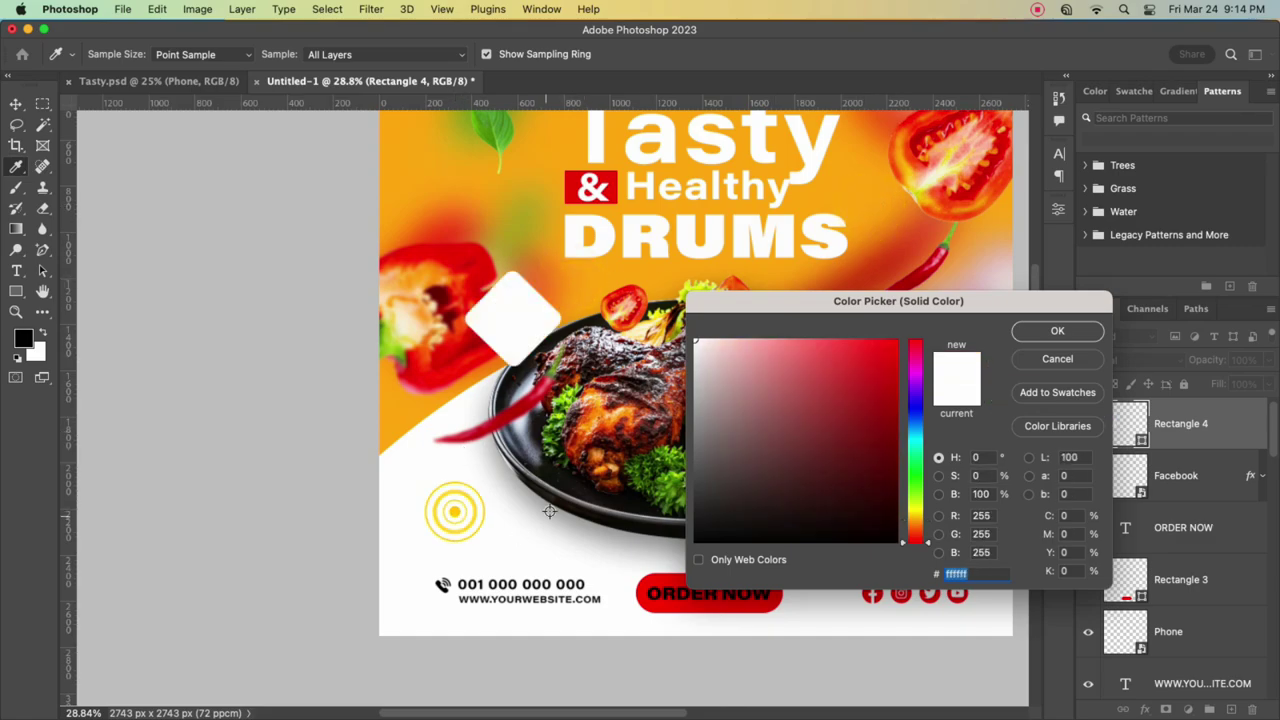
left_click(1057, 331)
Step: Add a soft drop shadow under the diamond
scroll(512, 380, "up", 5)
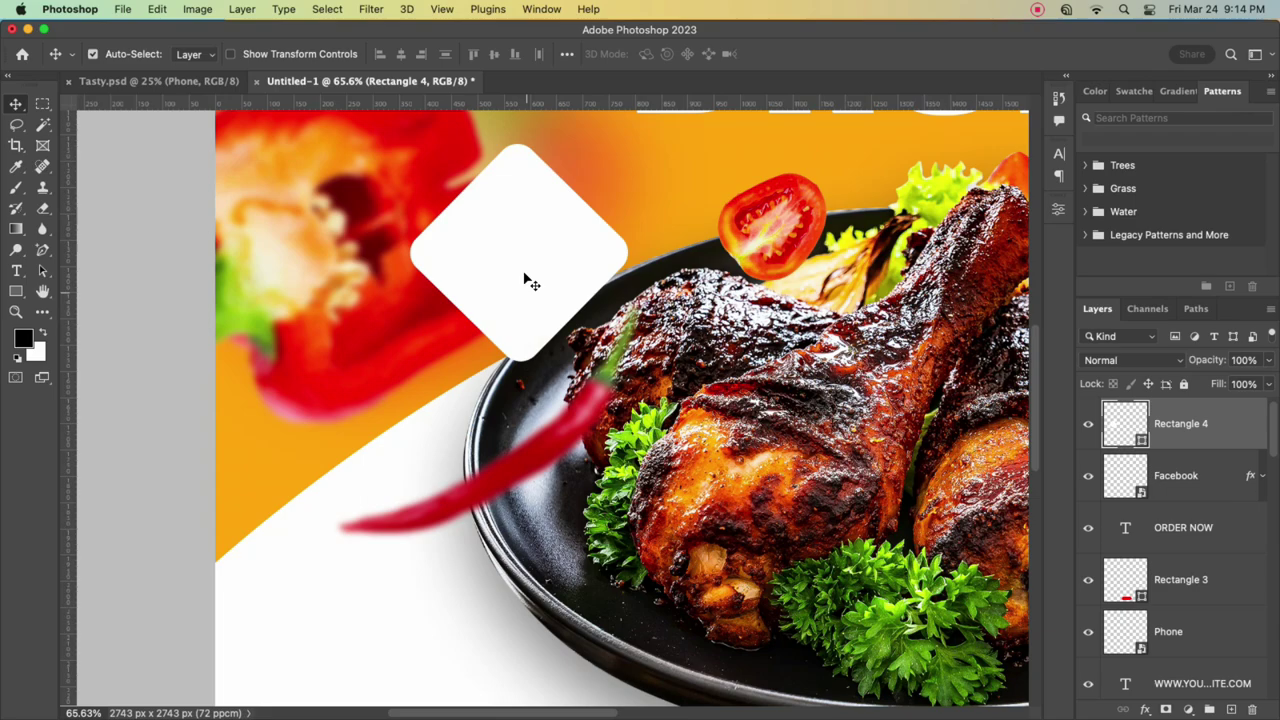
double_click(1228, 437)
left_click(708, 622)
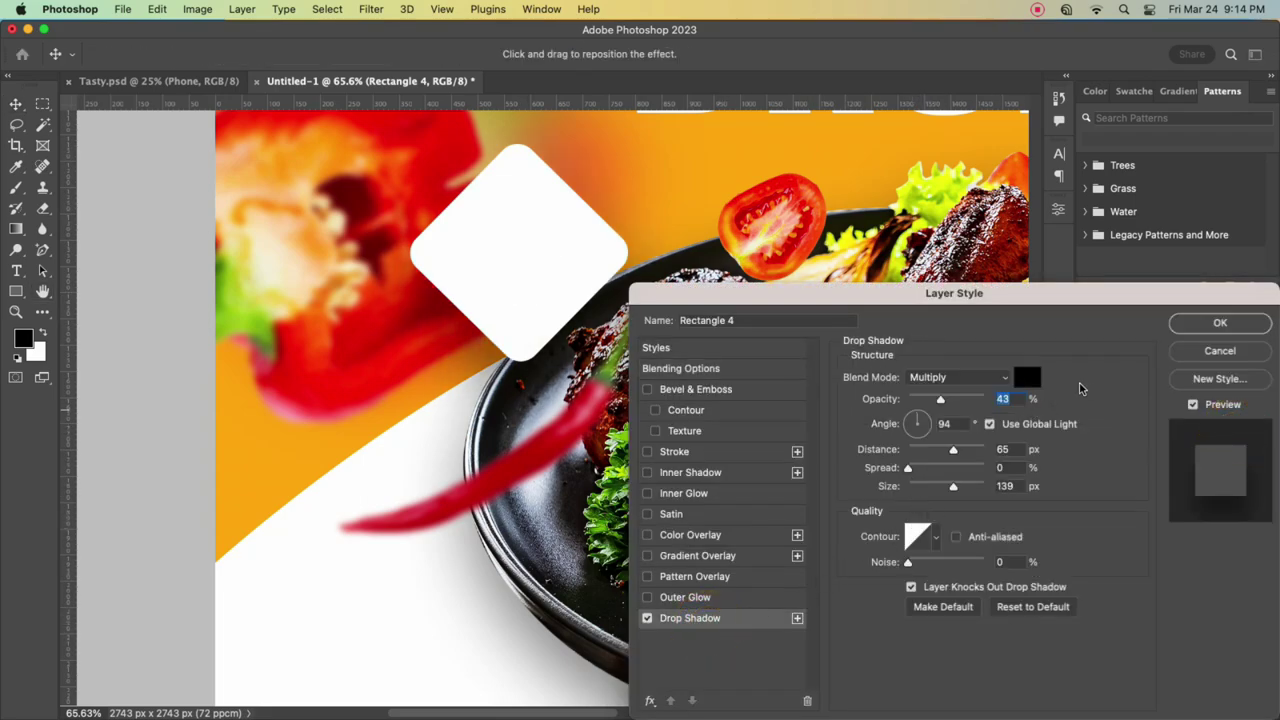
left_click_drag(530, 298, 524, 296)
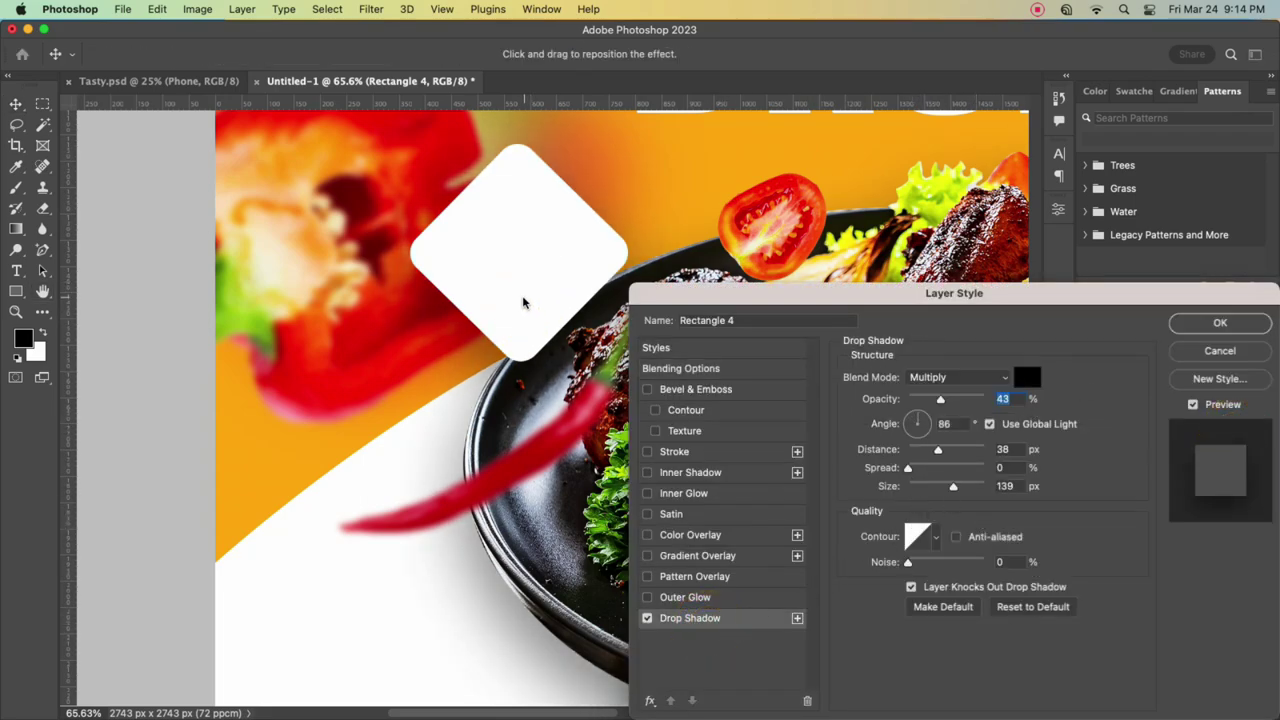
left_click(1218, 323)
scroll(805, 520, "up", 3)
scroll(775, 530, "down", 8)
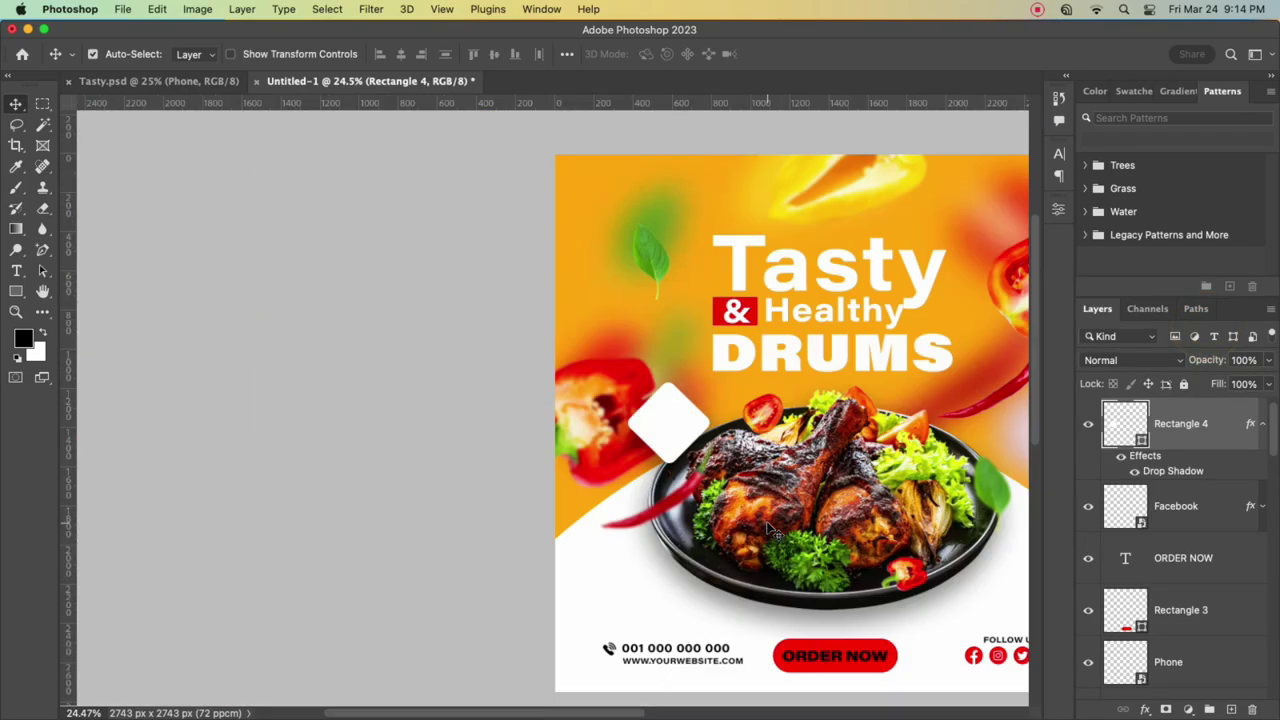
scroll(846, 557, "up", 4)
left_click(477, 297)
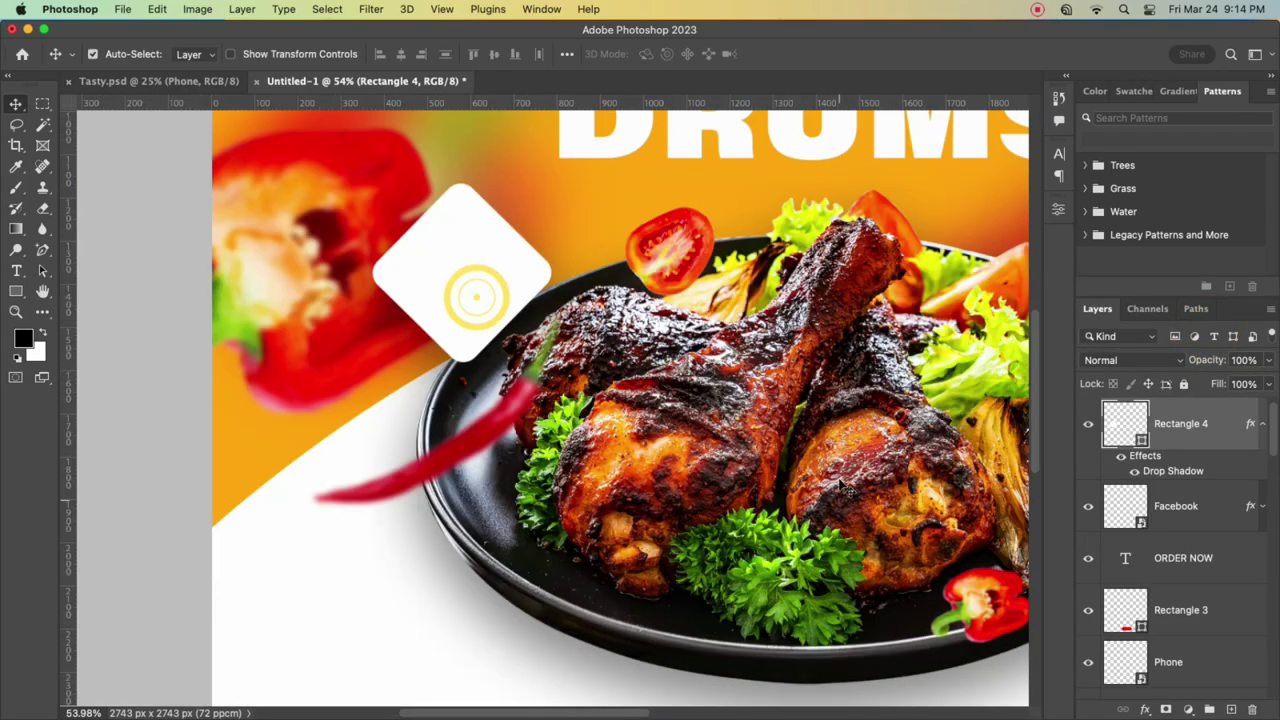
Step: Type 'UPTO', '50%', 'OFF' on three lines and move the text onto the white diamond
left_click(16, 270)
left_click(304, 632)
type("U")
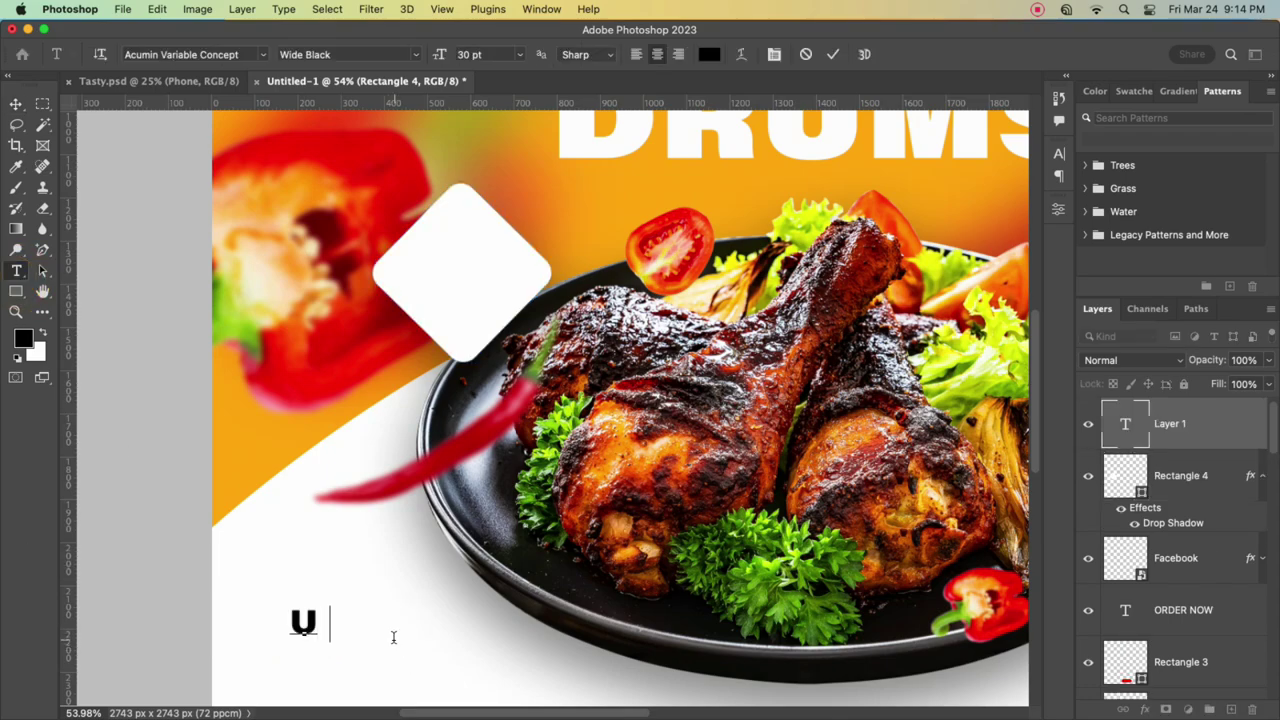
type("PTO")
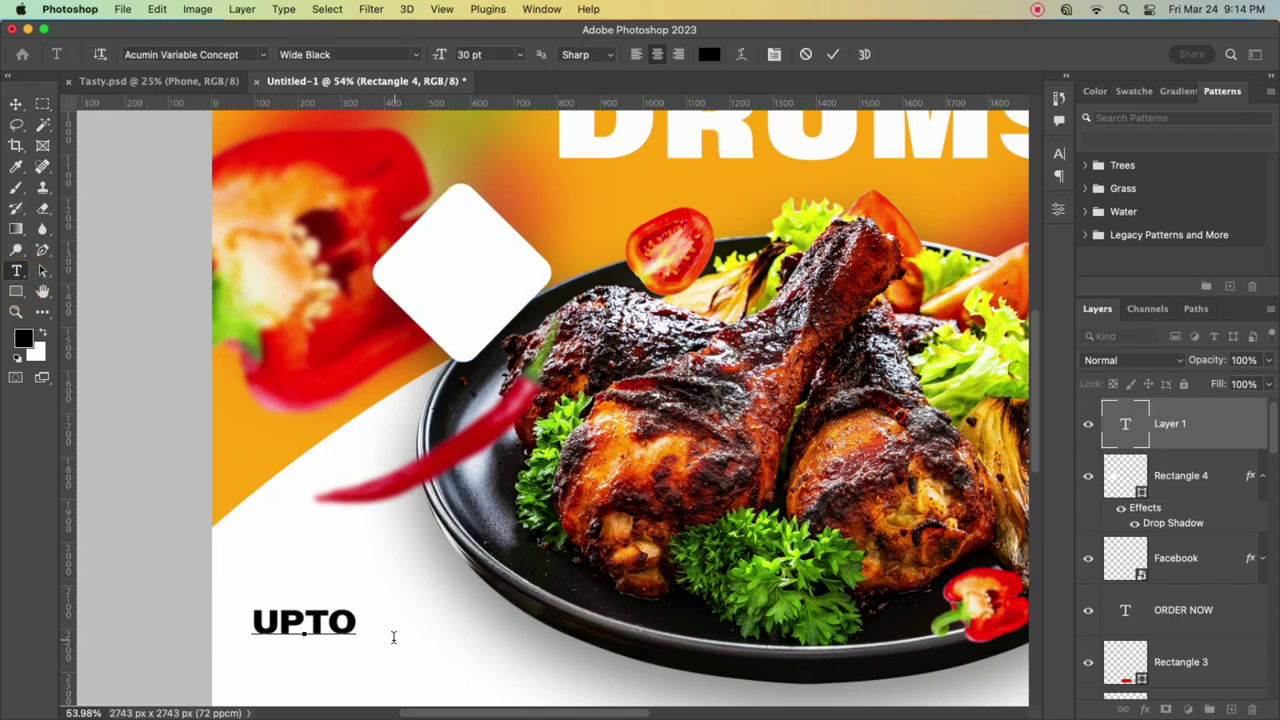
key("Return")
type("50")
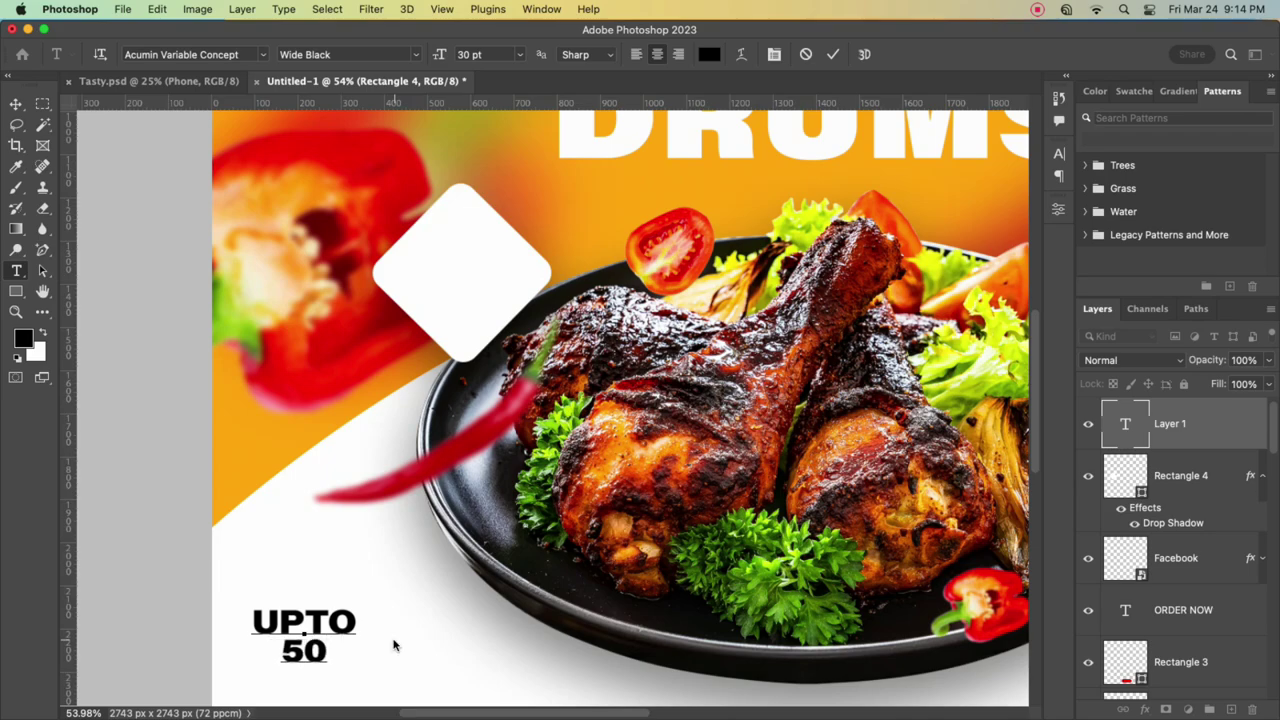
type("%")
key("Return")
type("OFF")
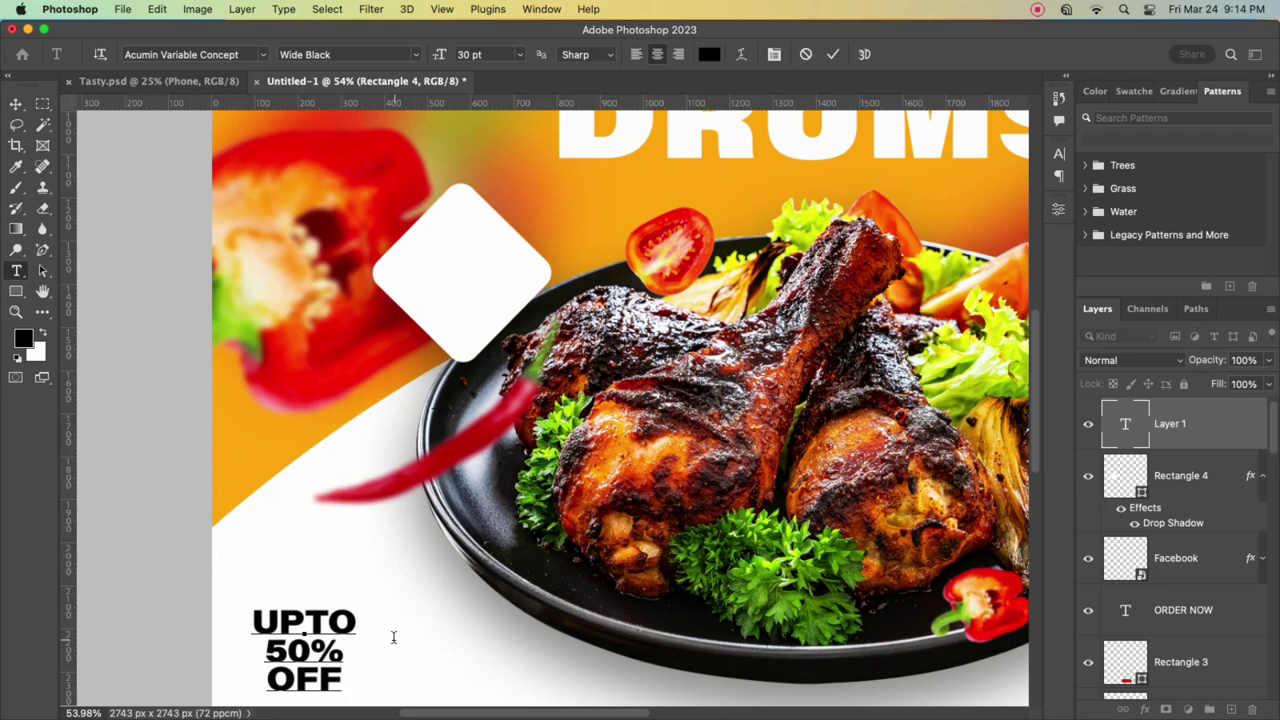
left_click(16, 103)
mouse_move(318, 650)
left_mouse_down()
mouse_move(467, 272)
mouse_move(499, 292)
left_mouse_up()
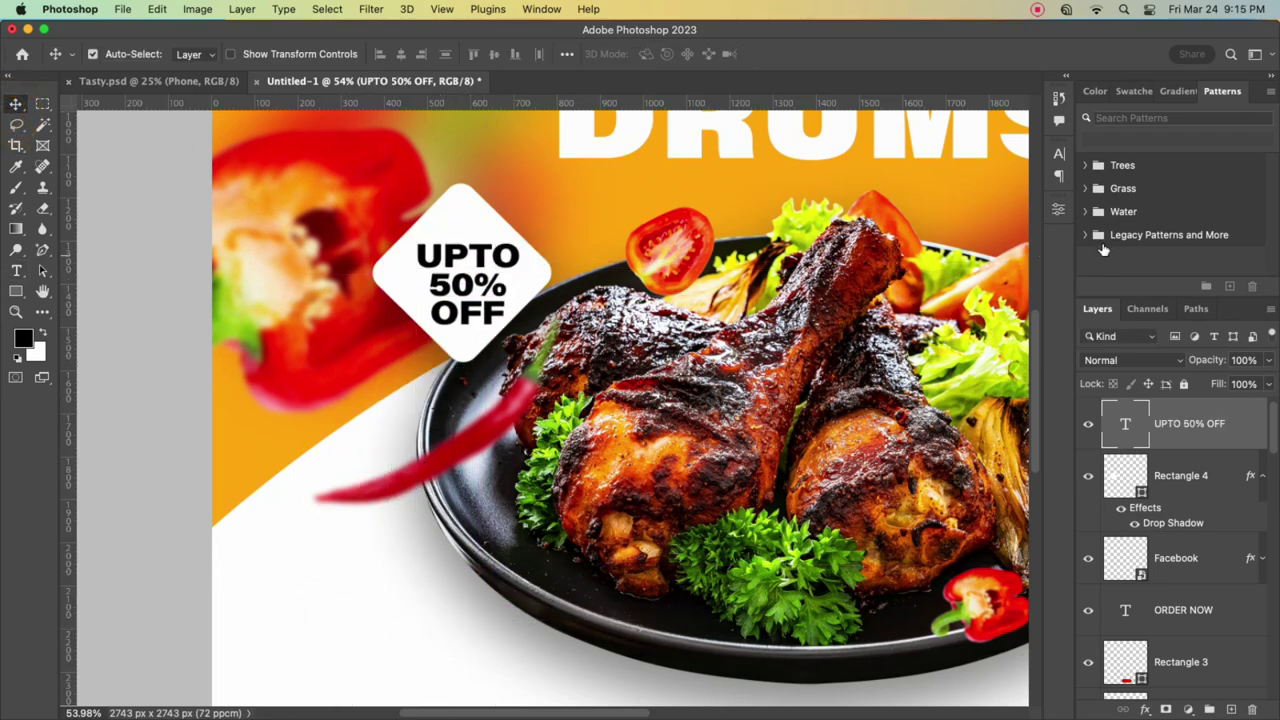
Step: Shrink the word UPTO to 24 pt and nudge the offer text within the diamond
left_click(1061, 156)
left_click(925, 147)
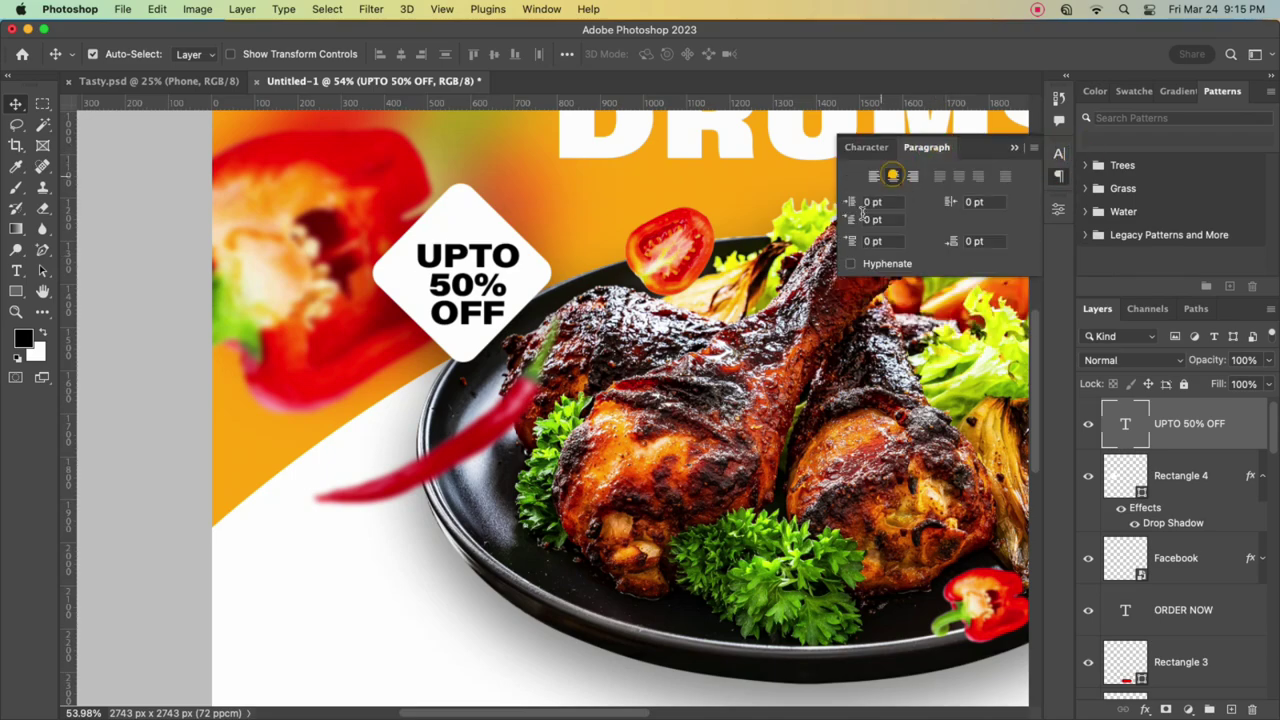
double_click(480, 290)
left_click_drag(544, 256, 414, 256)
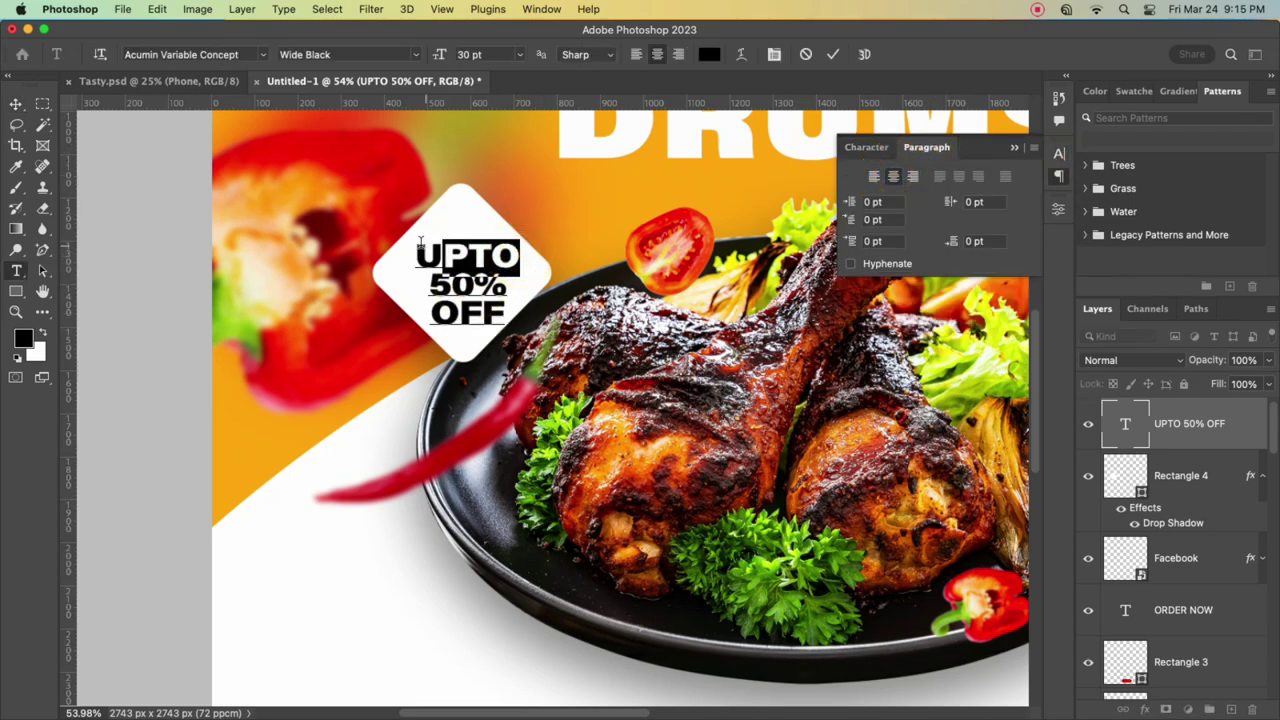
left_click(866, 147)
double_click(875, 200)
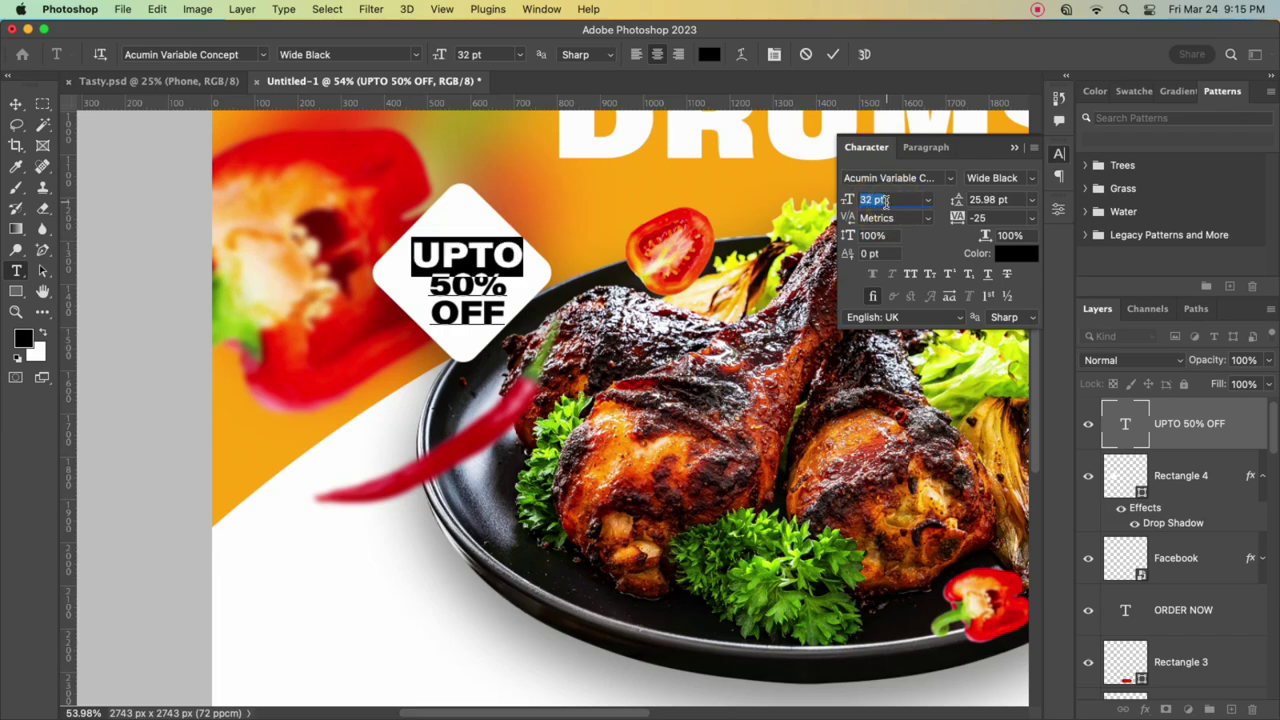
type("24")
key("Return")
left_click(832, 54)
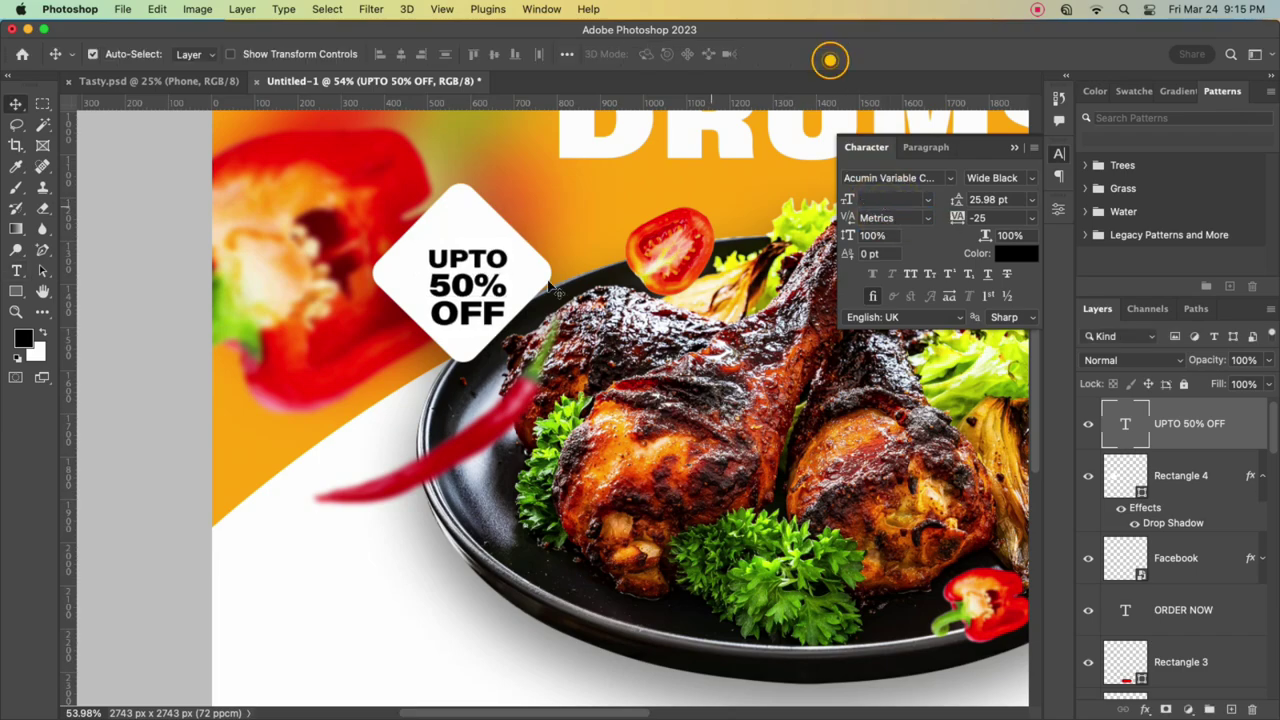
left_click_drag(475, 293, 465, 287)
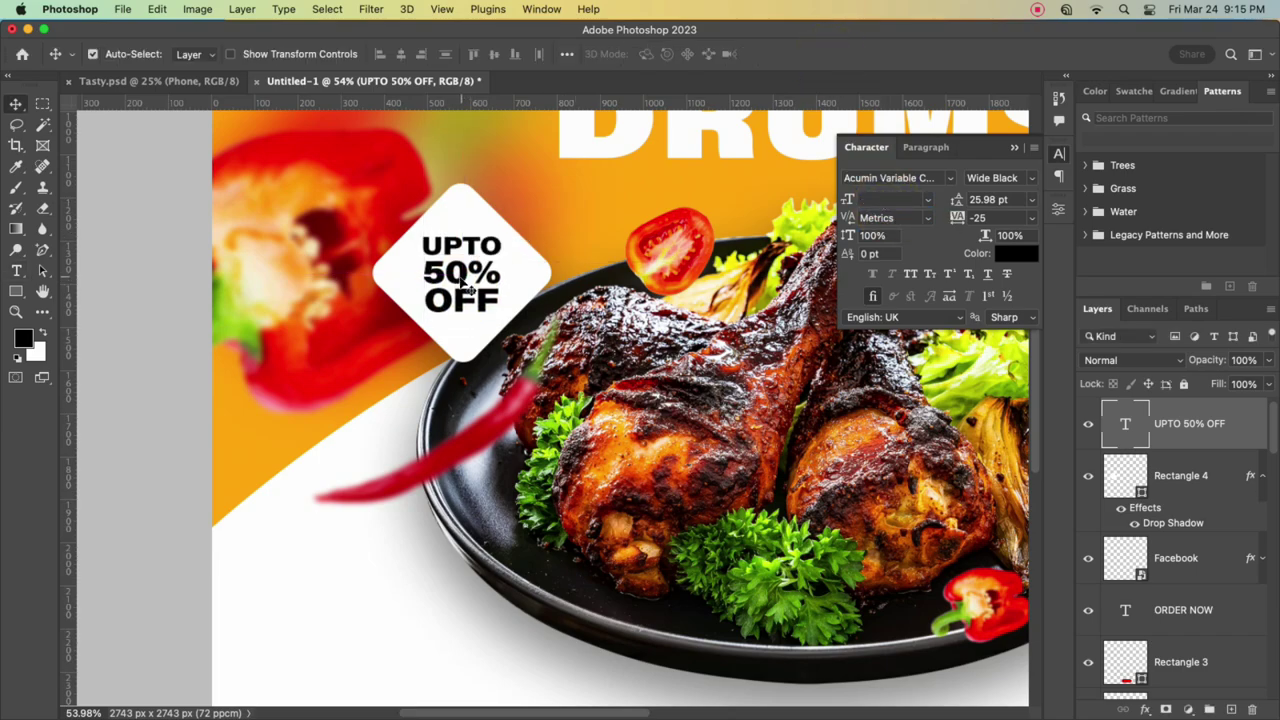
Step: Colour the '50%' line red while the rest stays black
double_click(488, 272)
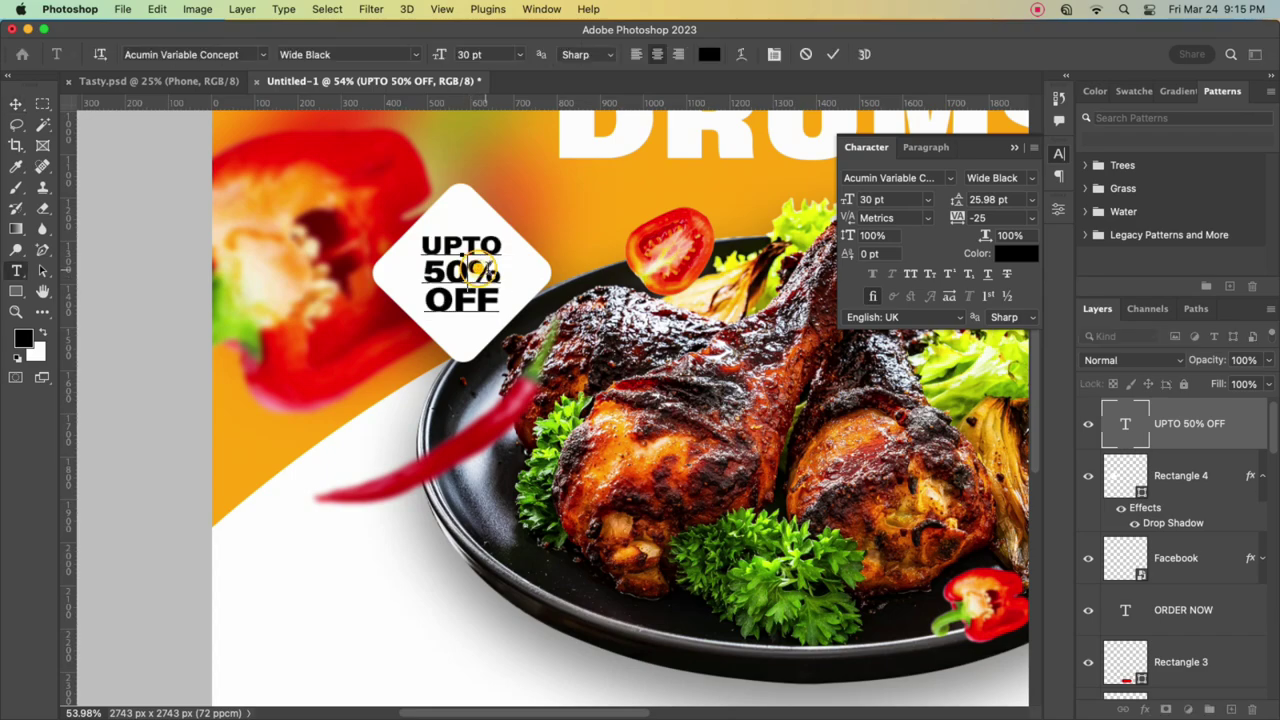
left_click(1017, 253)
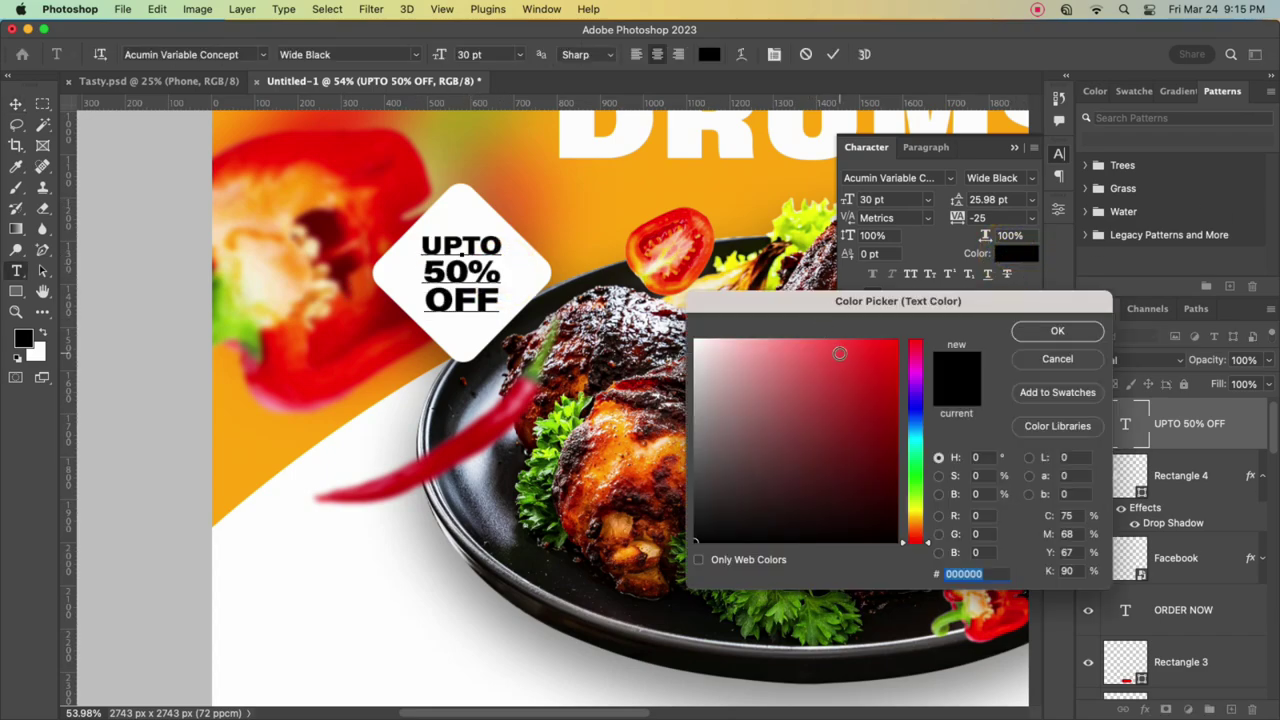
left_click(866, 357)
left_click(1057, 330)
left_click(833, 54)
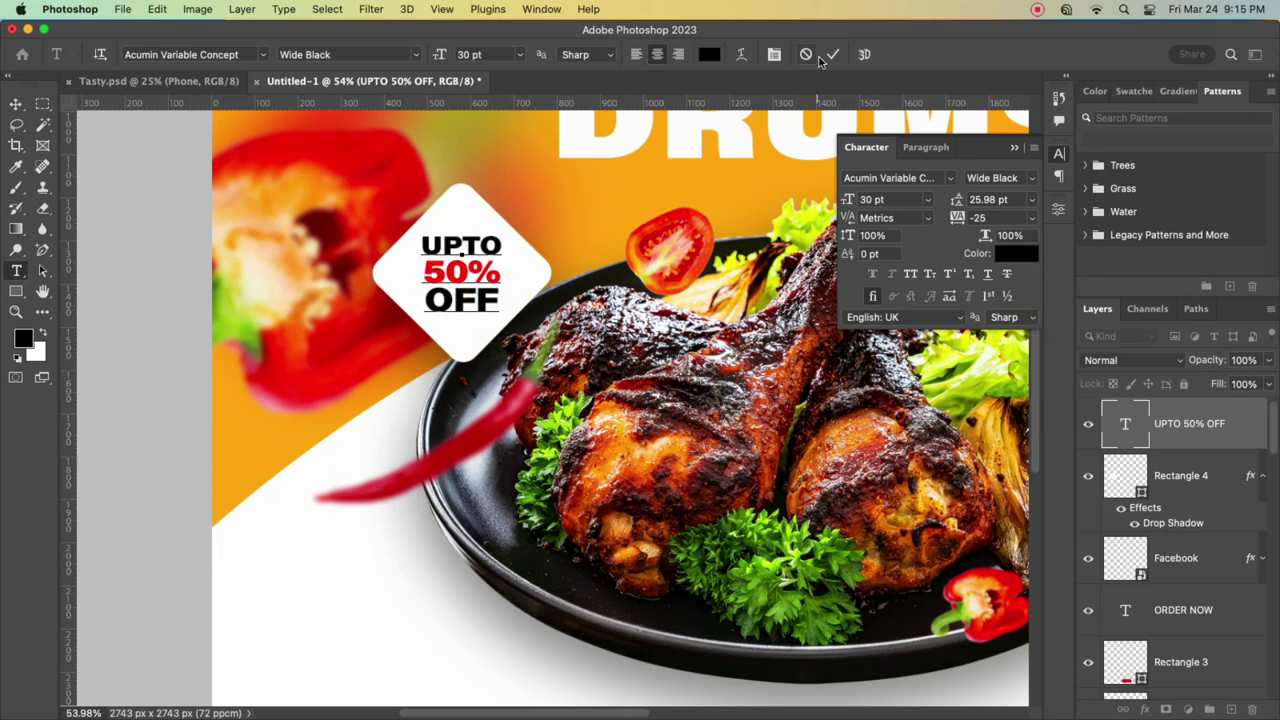
scroll(474, 334, "down", 2)
Step: Collapse the Character panel and reposition the poster in the view
scroll(560, 360, "down", 5)
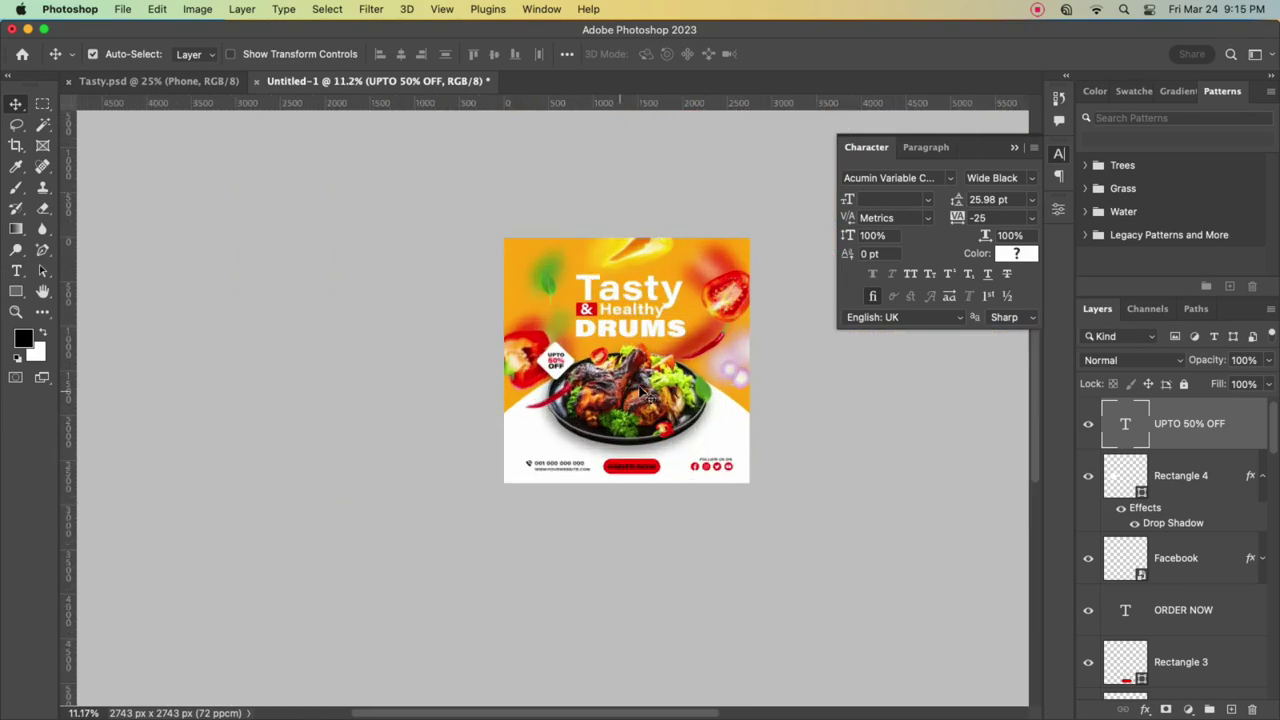
scroll(684, 385, "up", 2)
scroll(684, 382, "up", 1)
left_click(1014, 148)
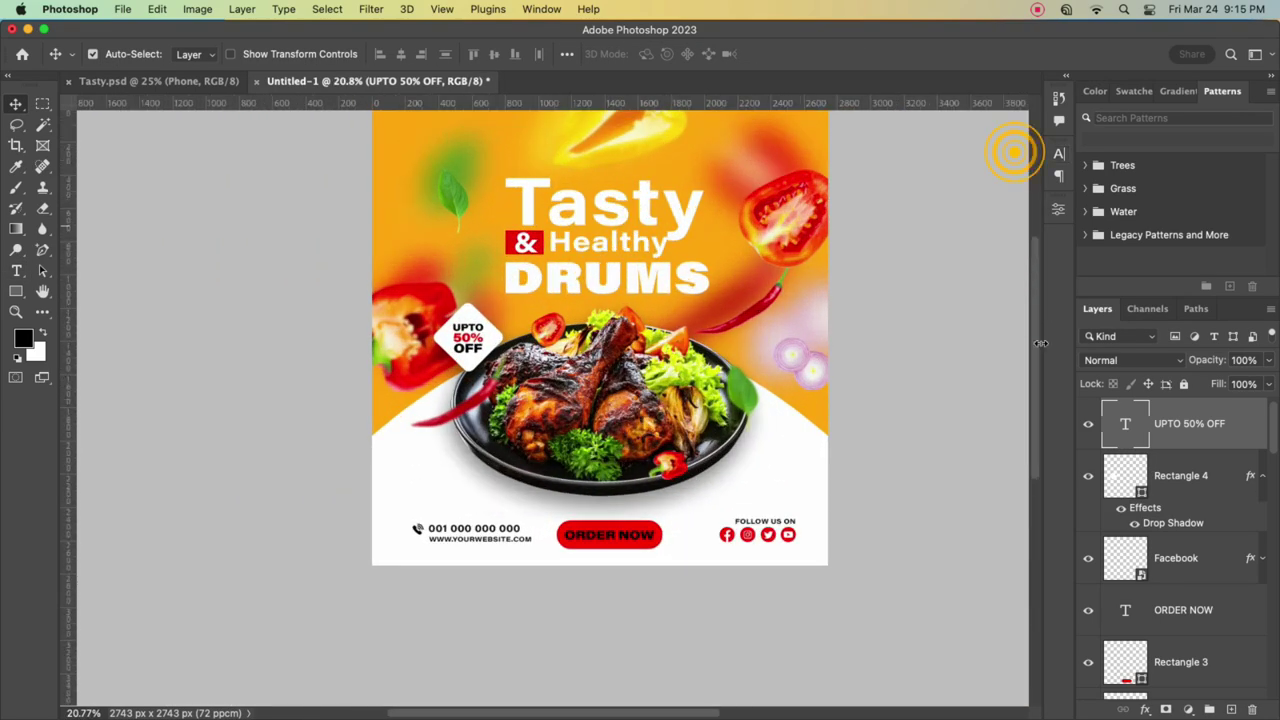
mouse_move(653, 242)
left_mouse_down()
mouse_move(615, 312)
mouse_move(595, 306)
left_mouse_up()
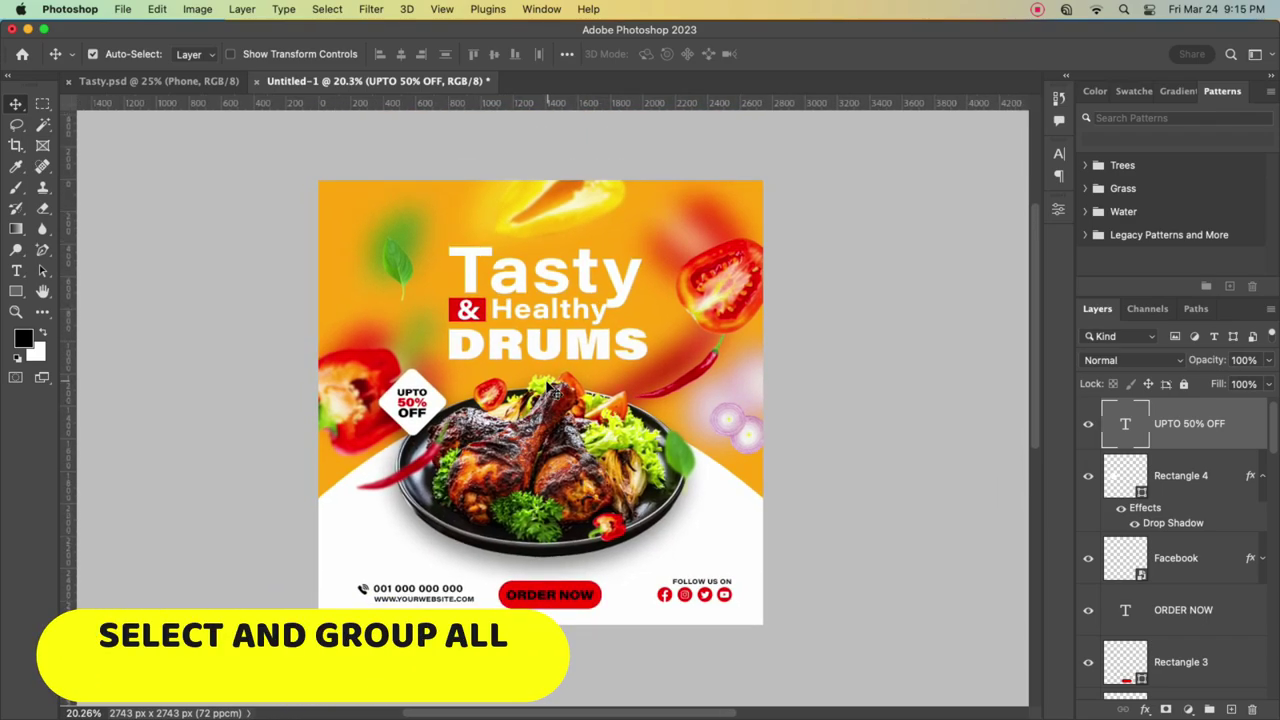
scroll(555, 390, "up", 1)
scroll(1270, 440, "down", 3)
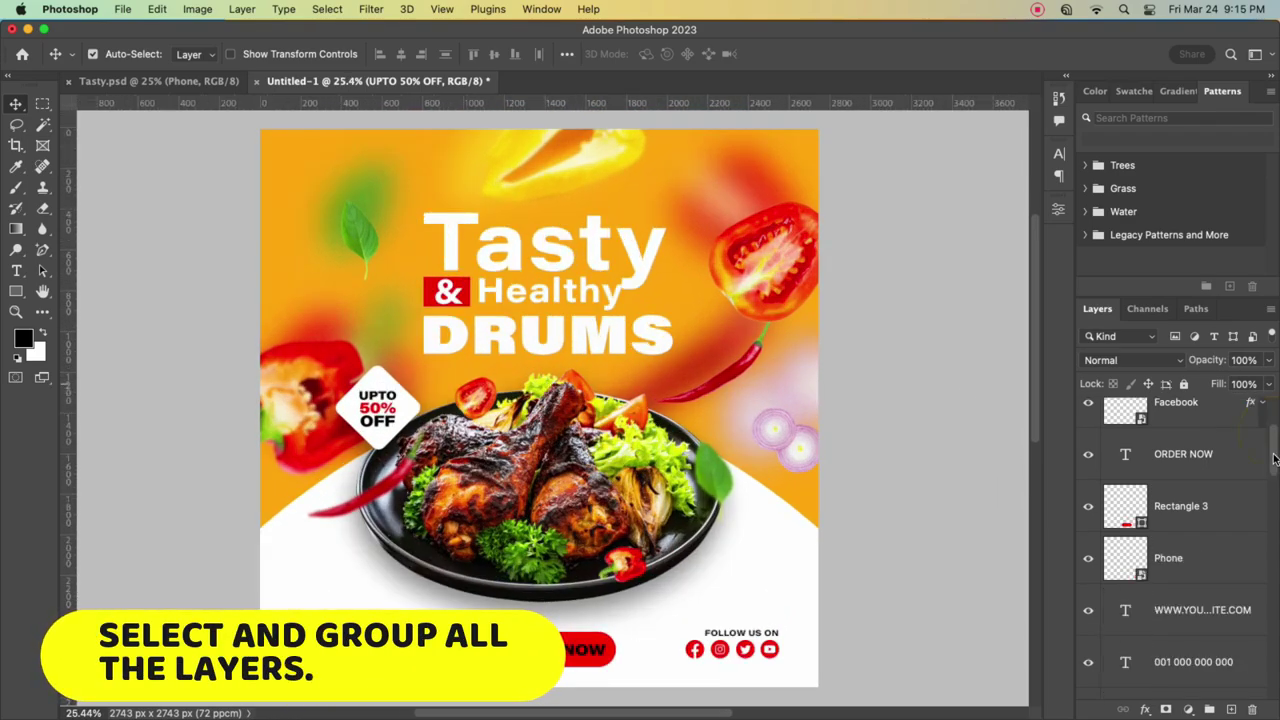
scroll(1265, 443, "up", 3)
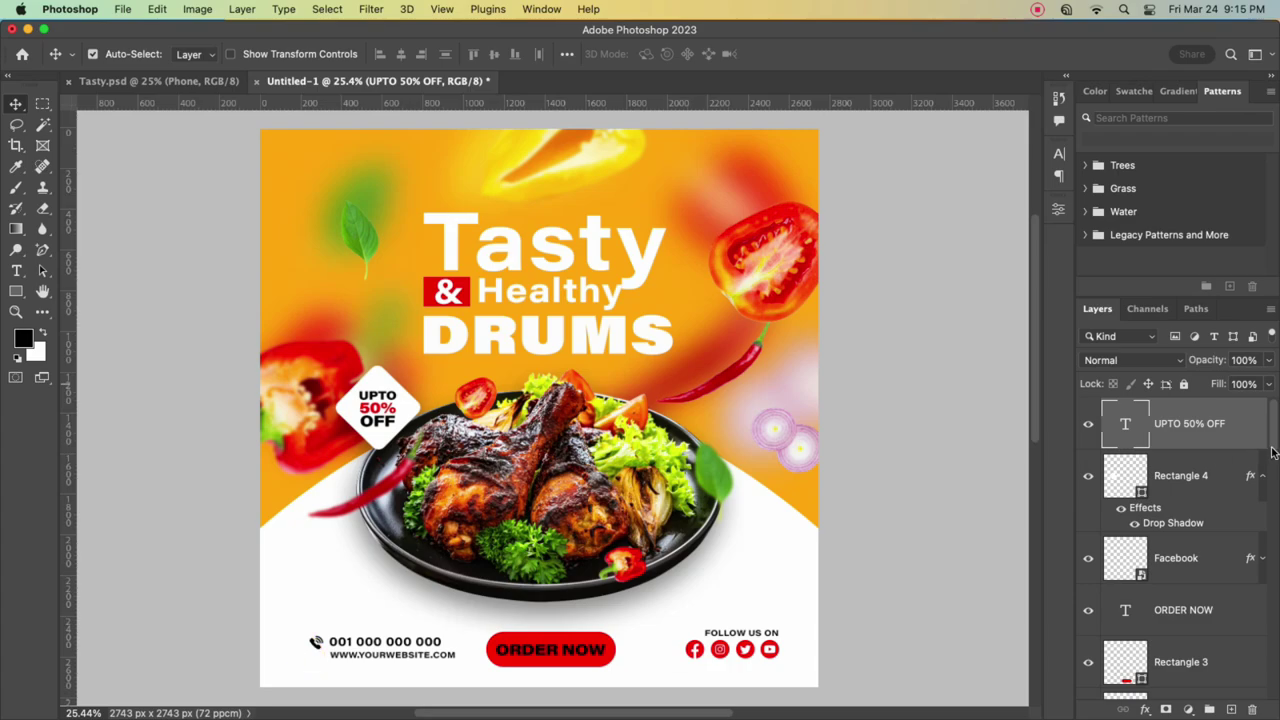
Step: Scroll the Layers panel and select the Youtube and UPTO 50% OFF layers
left_click_drag(1274, 443, 1275, 511)
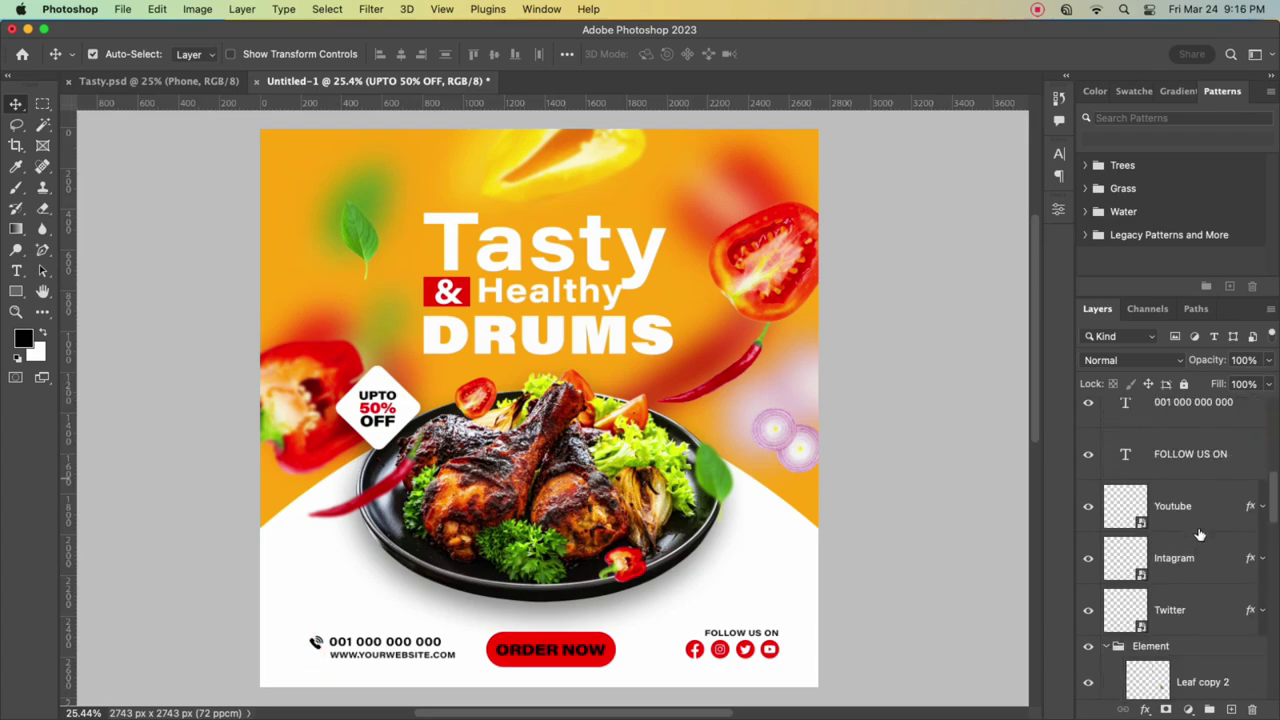
scroll(1200, 535, "up", 2)
left_click(1187, 615)
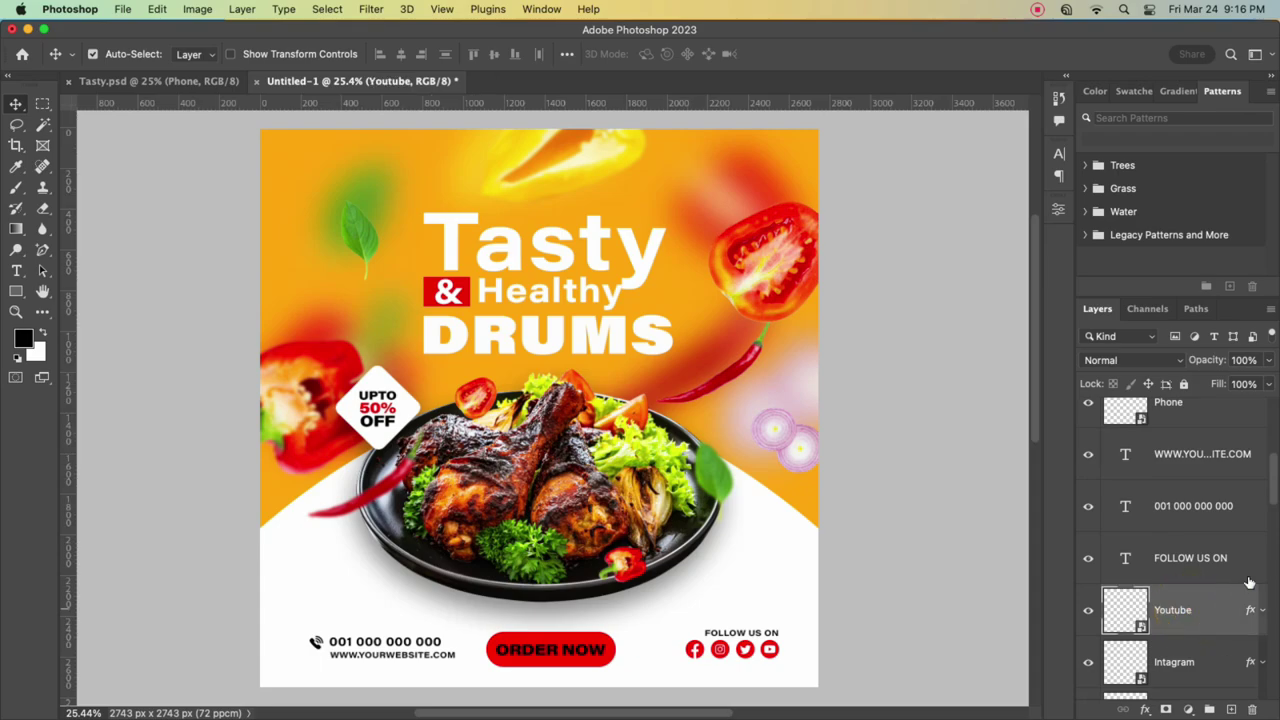
left_click_drag(1274, 502, 1277, 418)
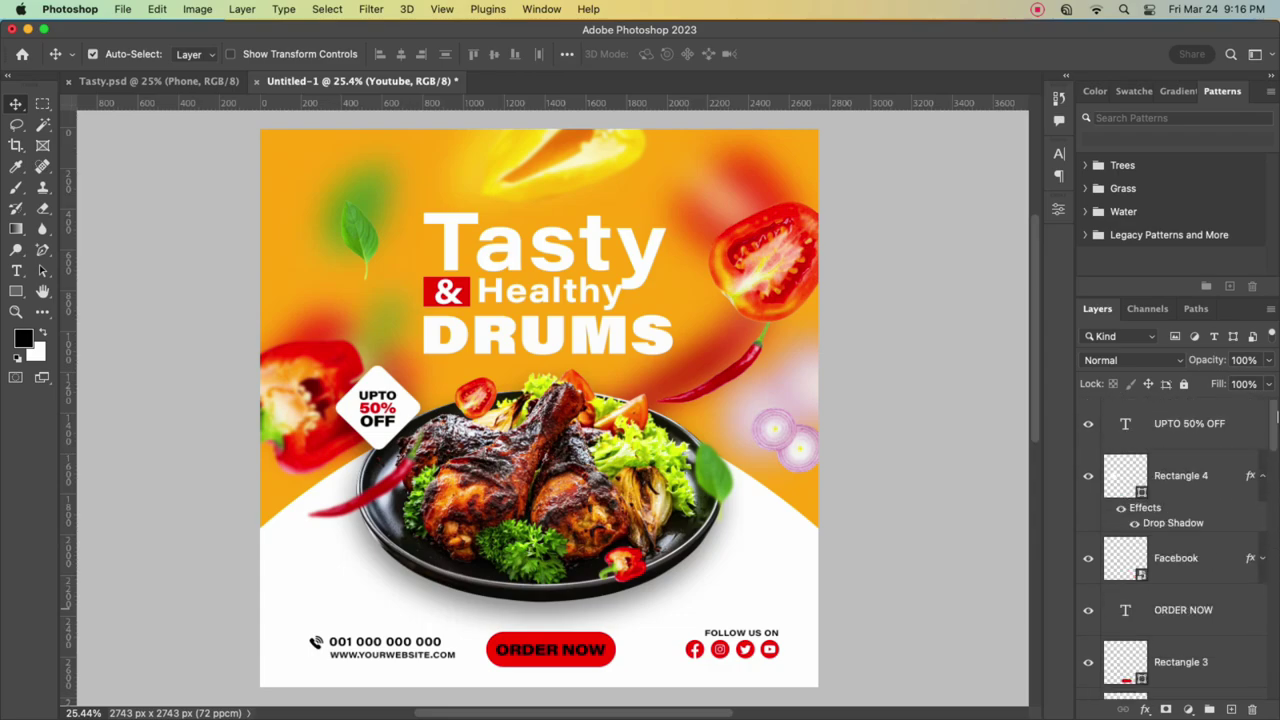
left_click(1232, 434)
scroll(1240, 500, "down", 5)
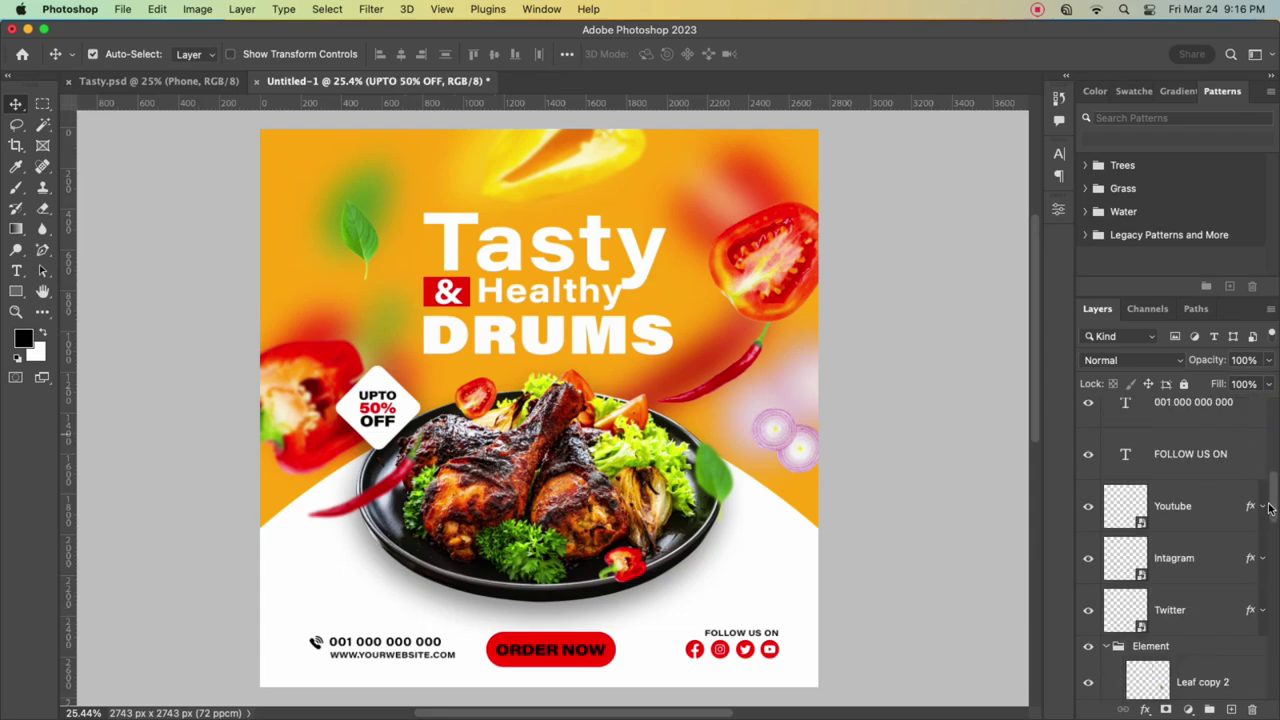
scroll(1213, 557, "down", 1)
Step: Group the FOLLOW US ON and social icon layers into a group named Element 2
left_click(1201, 561, "shift")
left_click(1209, 709)
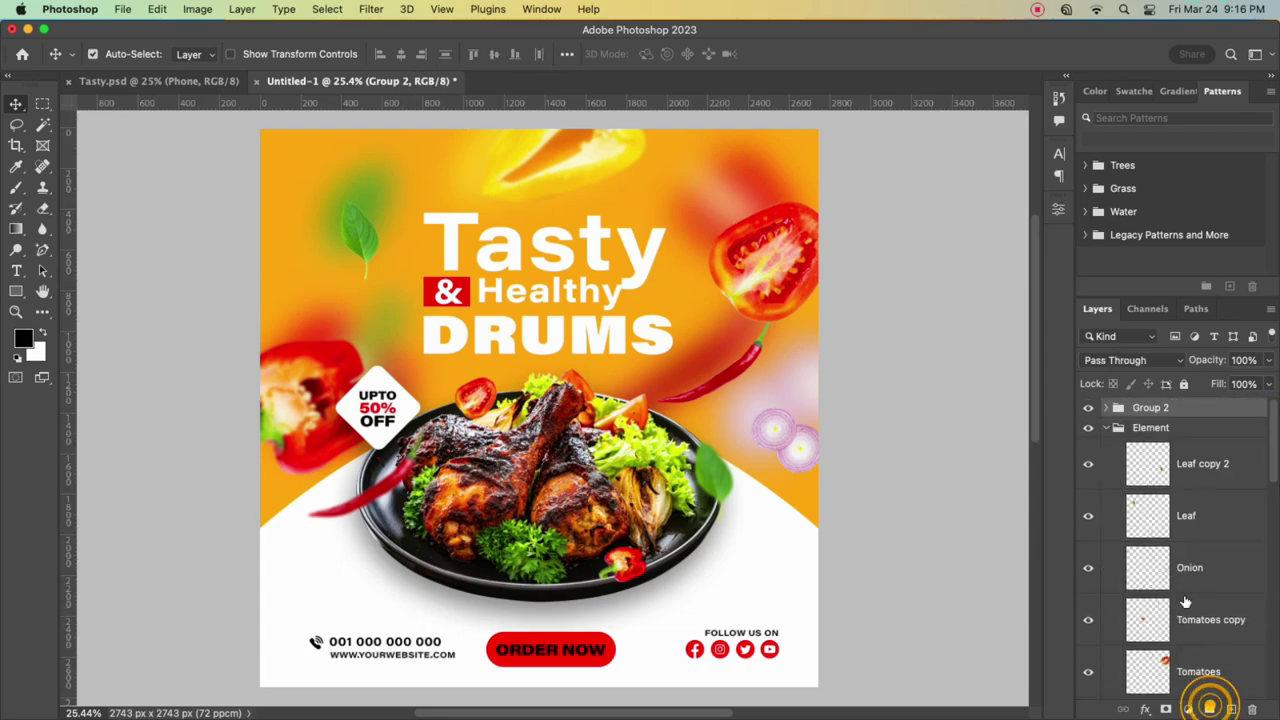
double_click(1151, 408)
type("t")
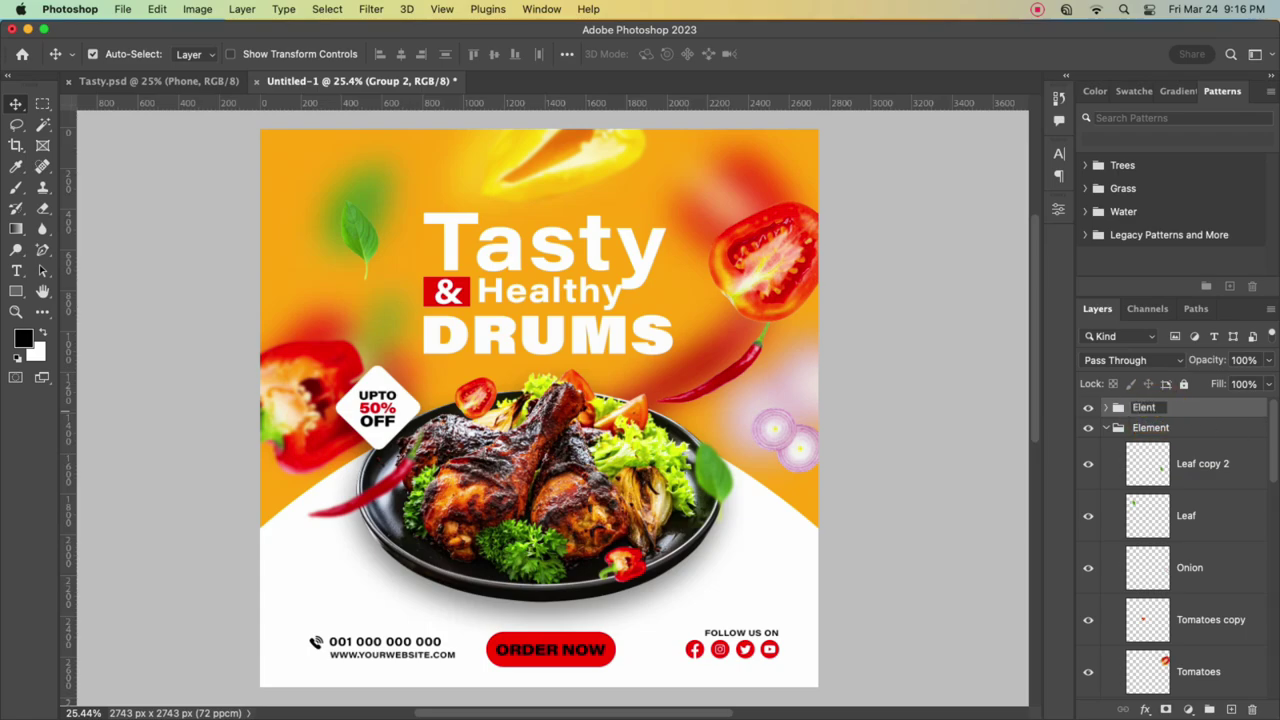
type("ment 2")
left_click(1105, 429)
Step: Group the headline layers from DRUMS to Tasty into a group named Text
left_click(1188, 478)
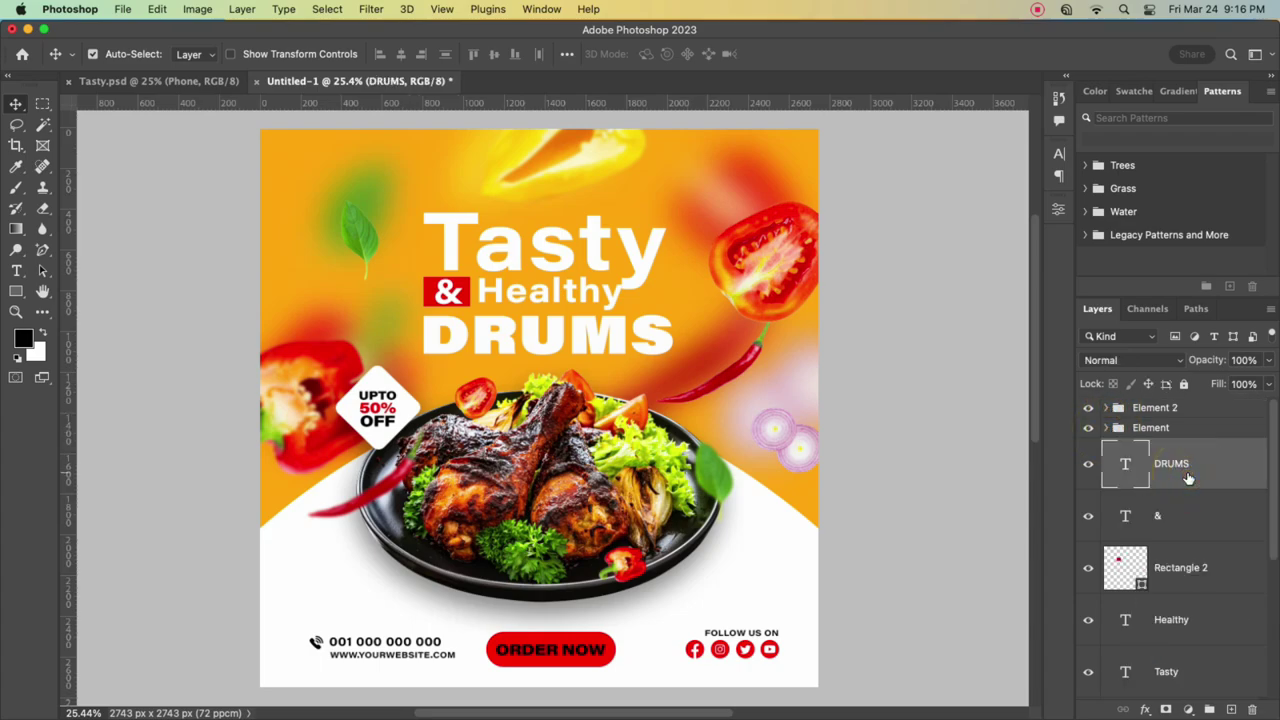
scroll(1268, 535, "down", 3)
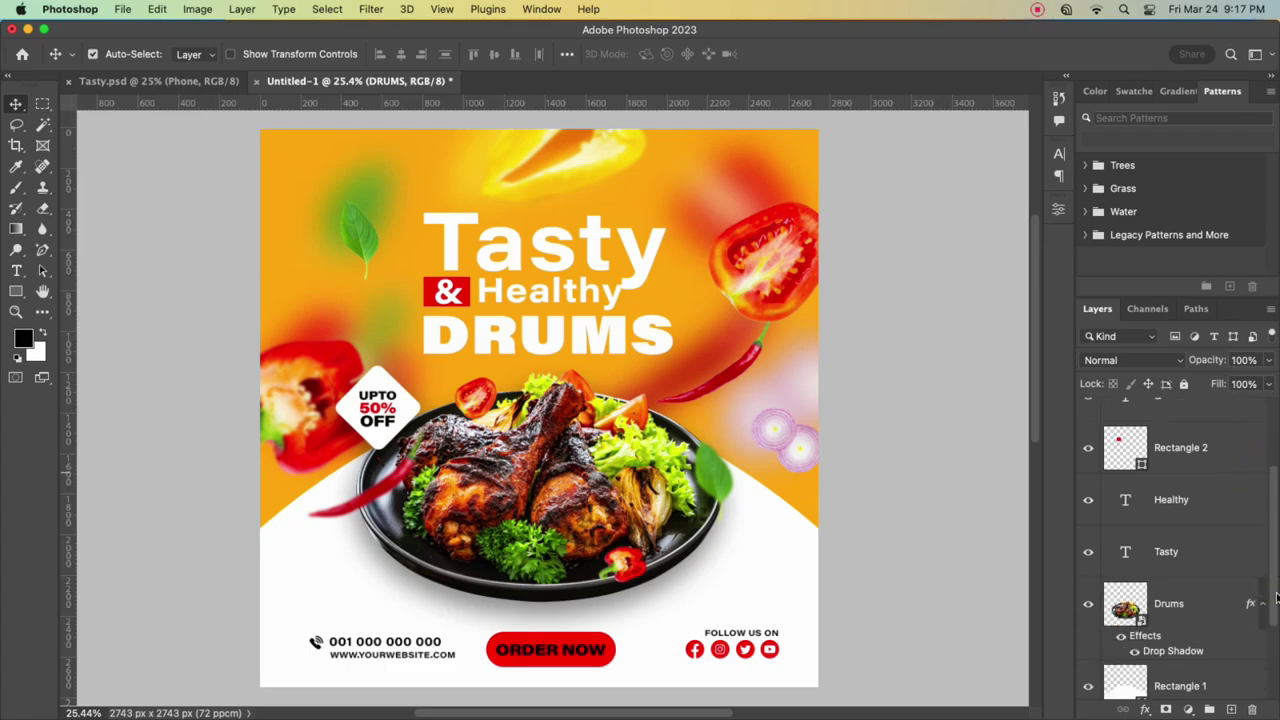
left_click(1248, 550, "shift")
left_click(1209, 709)
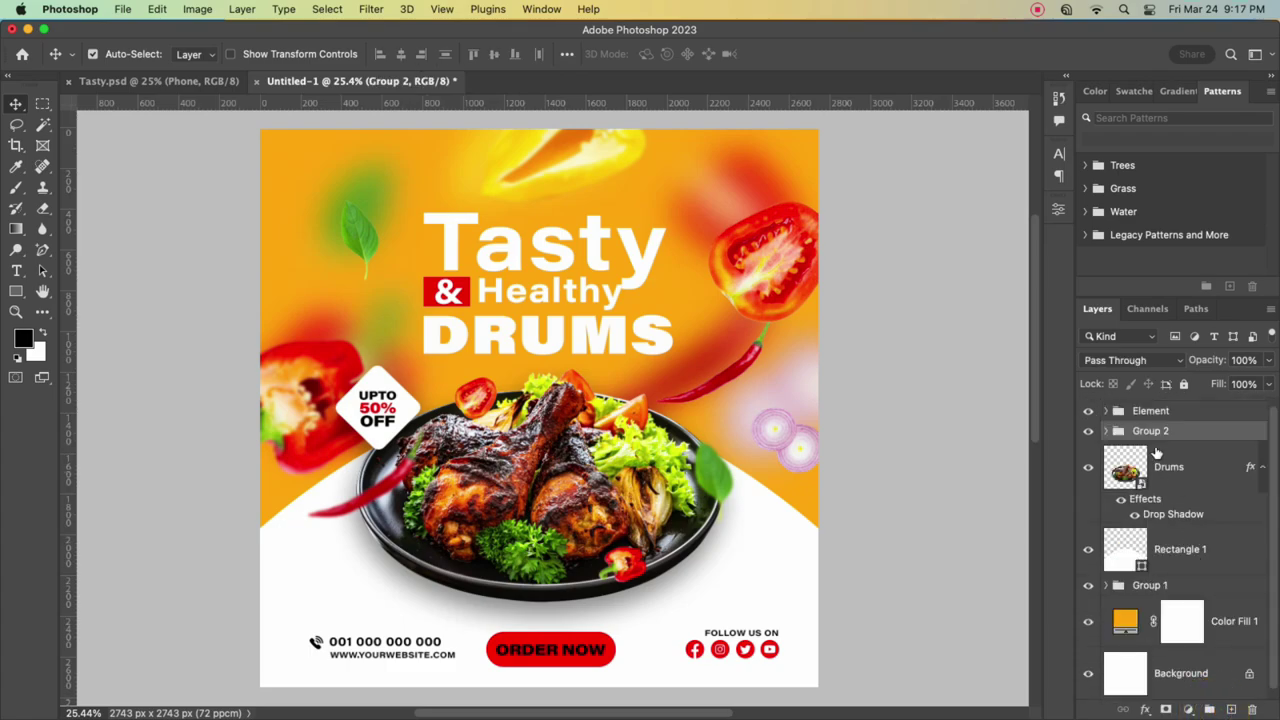
double_click(1150, 431)
type("Text")
key("Return")
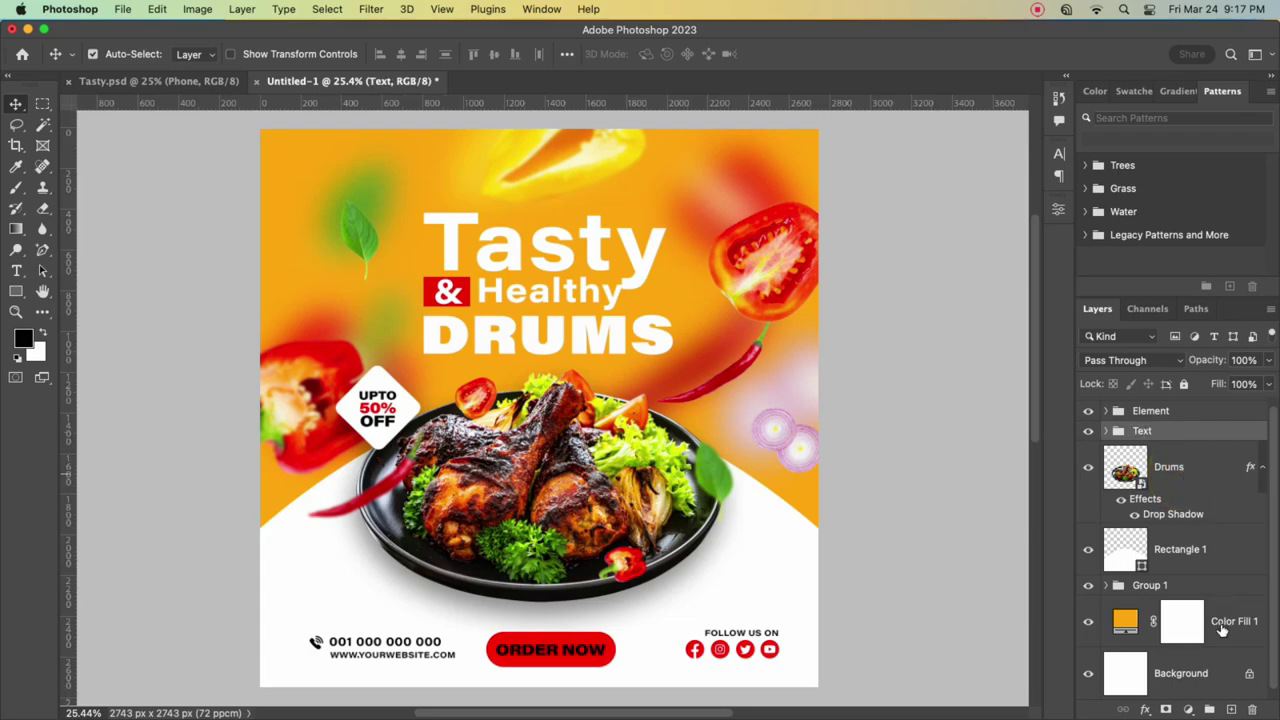
Step: Group the layers from the Drums plate down to Color Fill 1 into a group named Design
left_click(1200, 472)
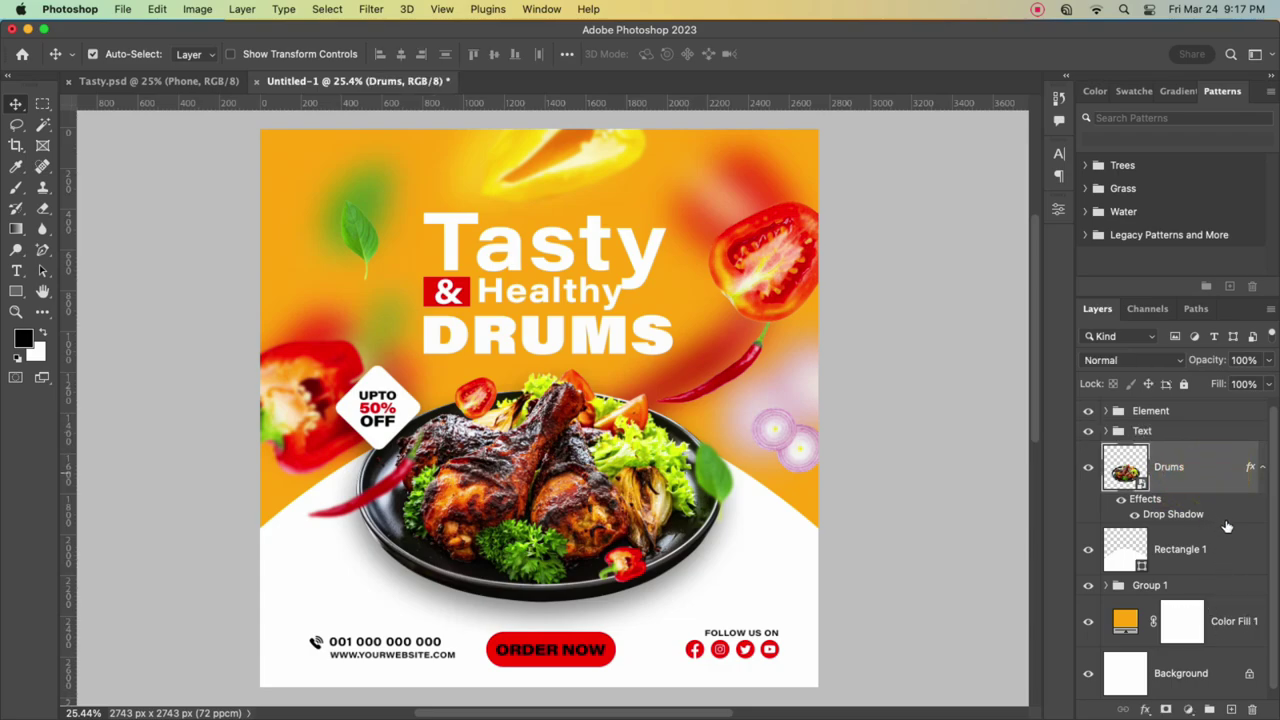
left_click(1220, 615, "shift")
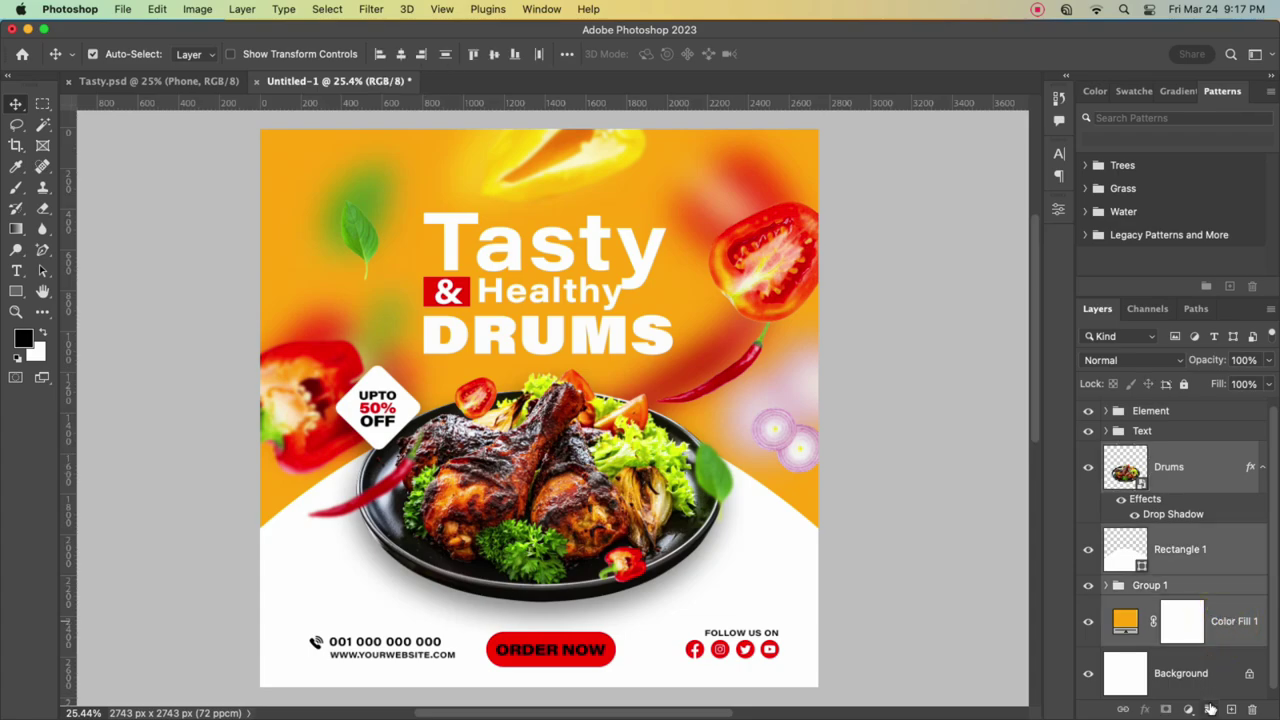
left_click(1209, 709)
double_click(1150, 467)
type("Design")
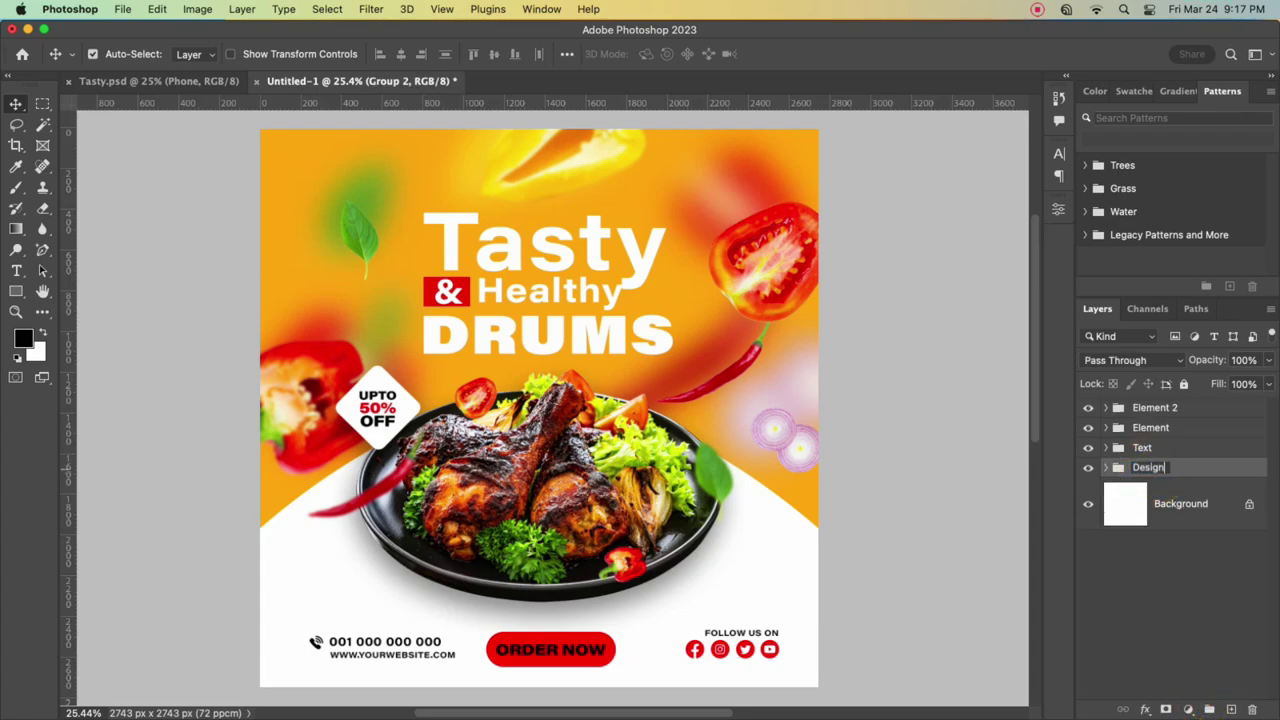
left_click(1157, 610)
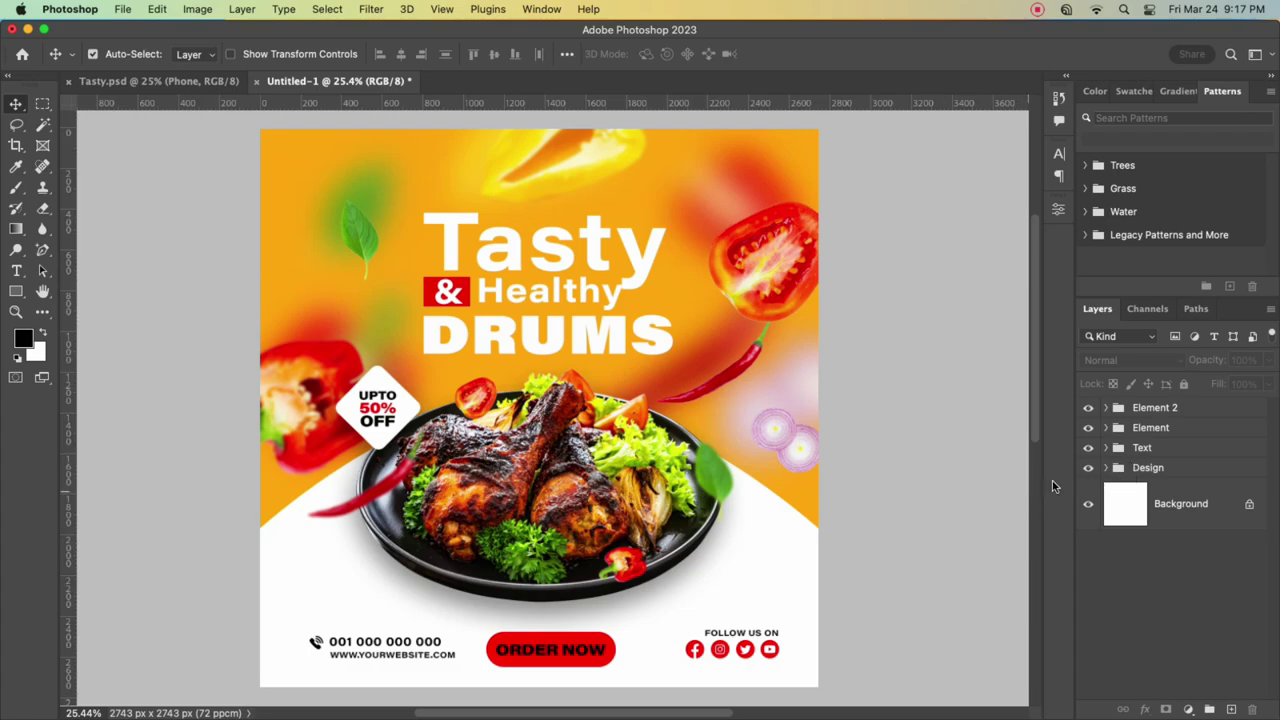
Step: Add a Levels adjustment above the Element 2 group with black input 41, then toggle its visibility to compare
left_click(1194, 414)
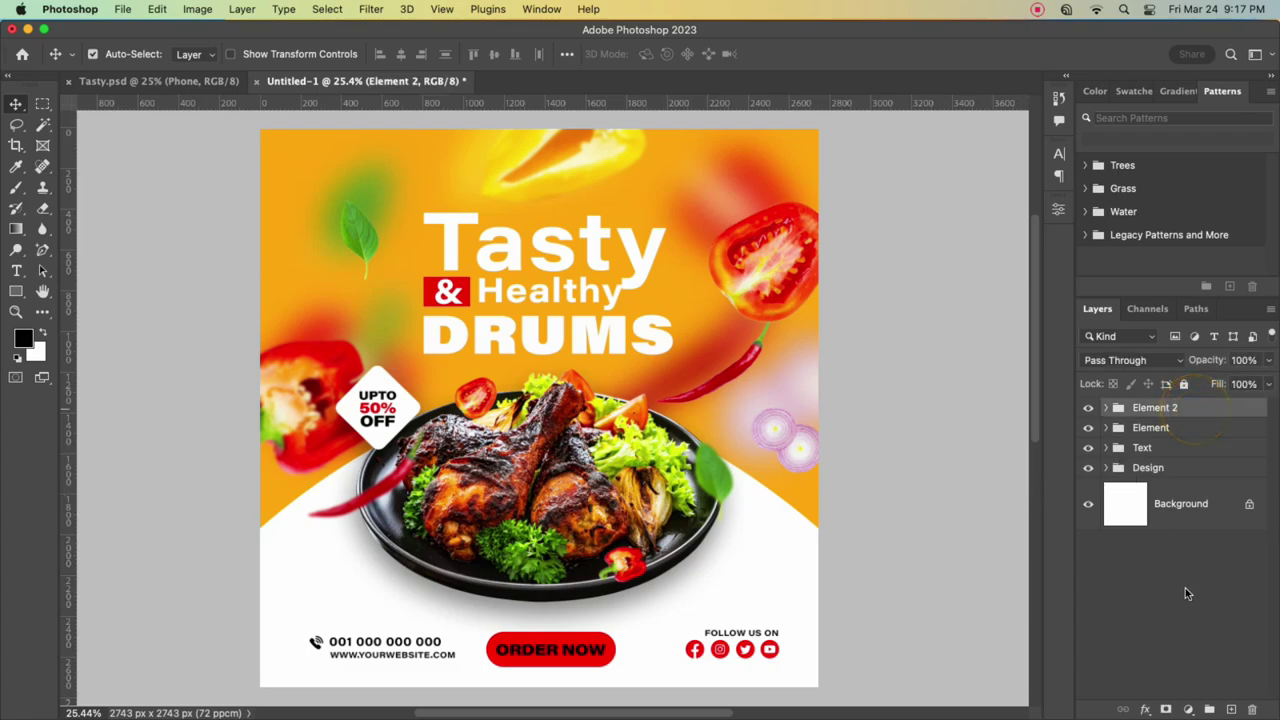
left_click(1189, 709)
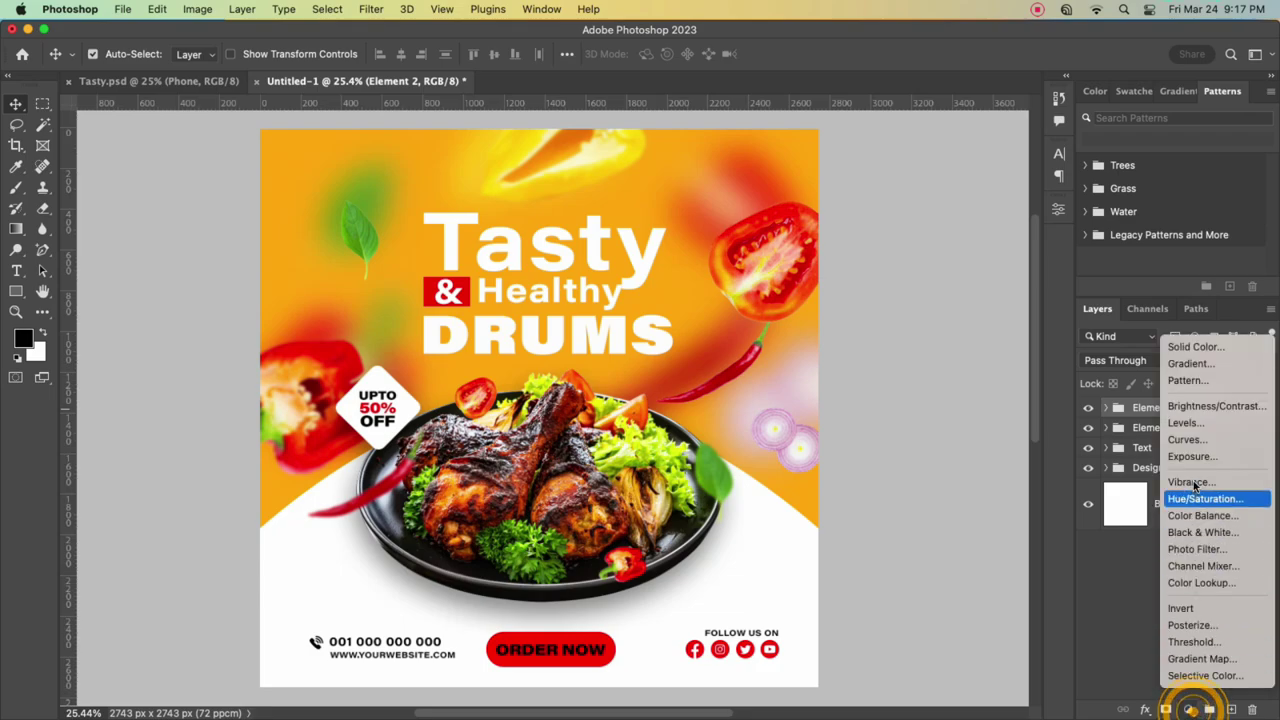
left_click(1190, 423)
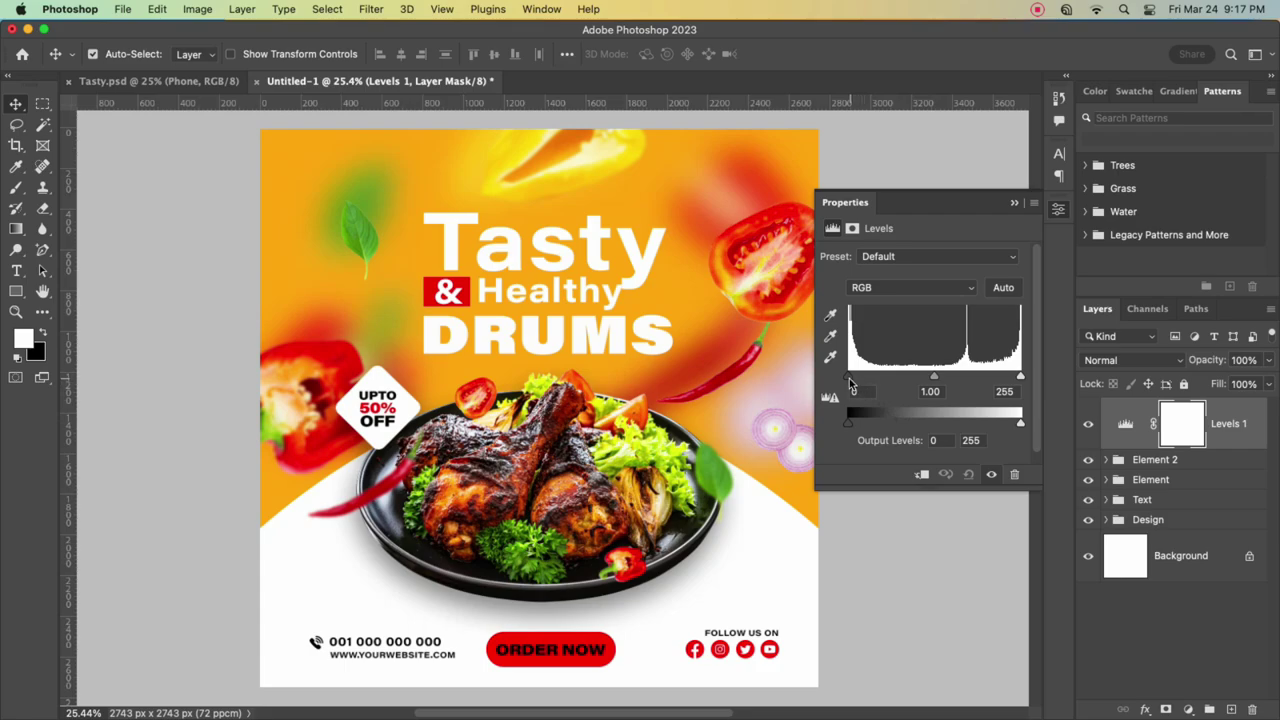
left_click_drag(850, 385, 873, 383)
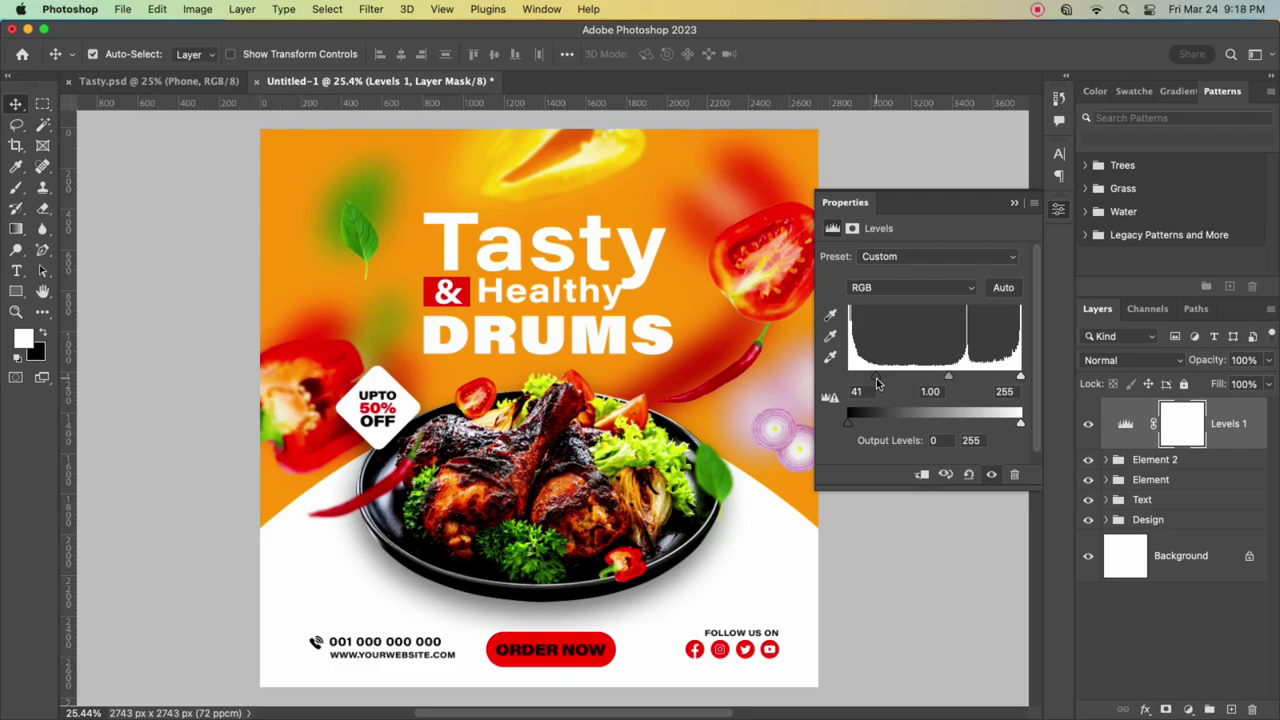
left_click(1016, 205)
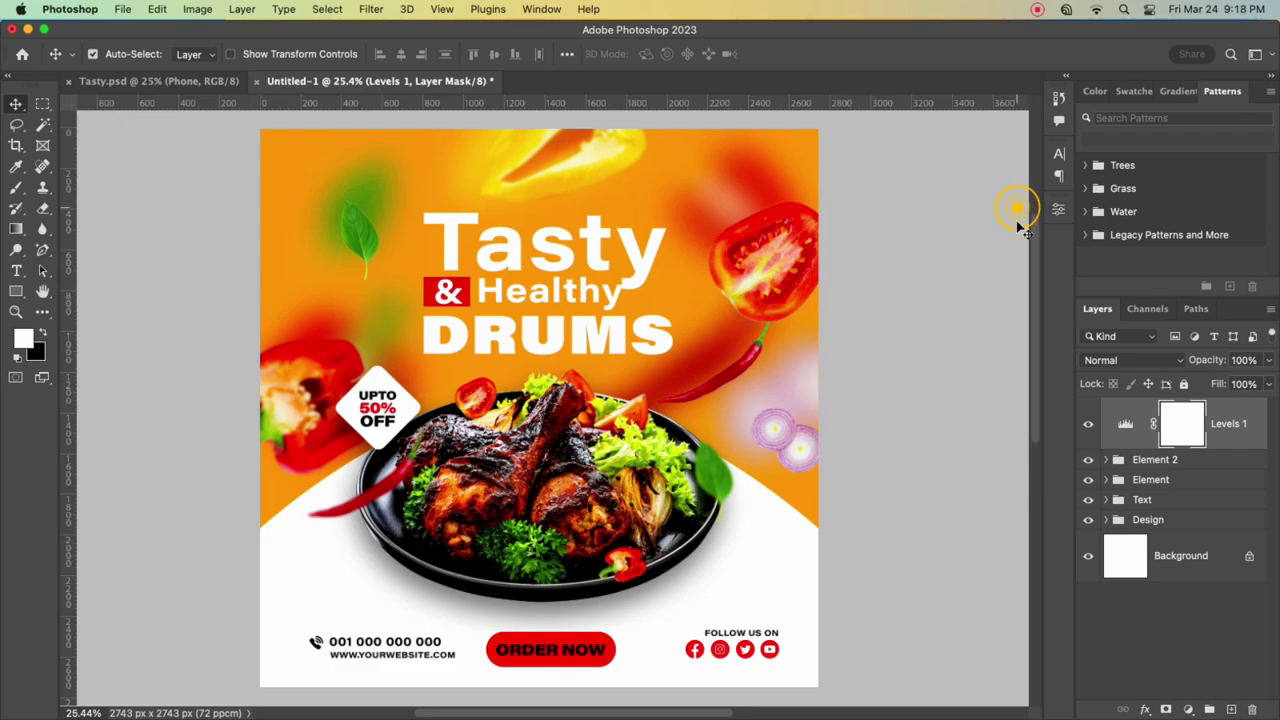
left_click(1088, 424)
left_click(1088, 424)
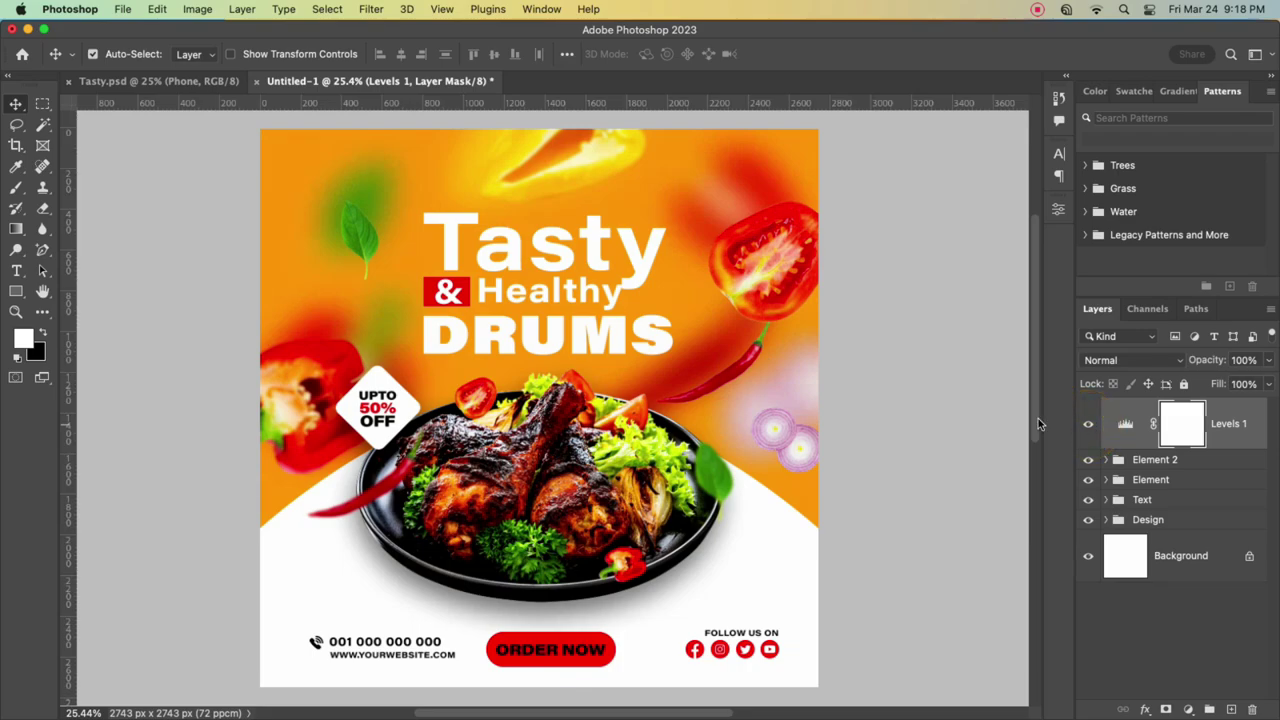